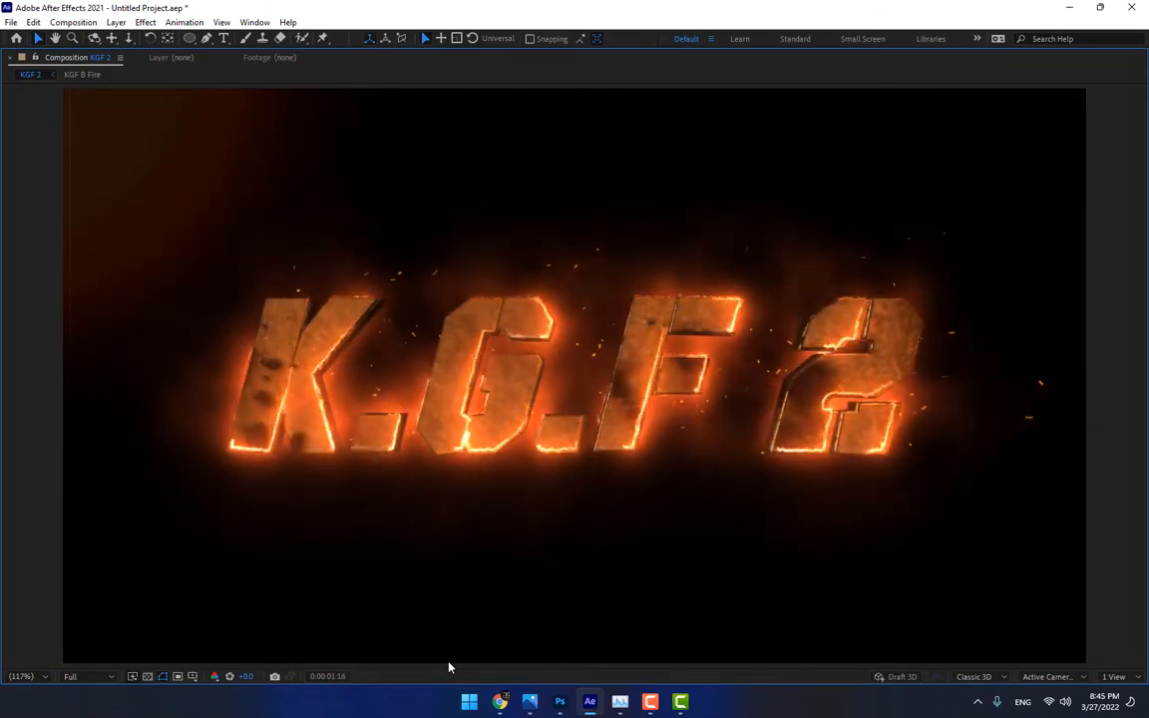
key("space")
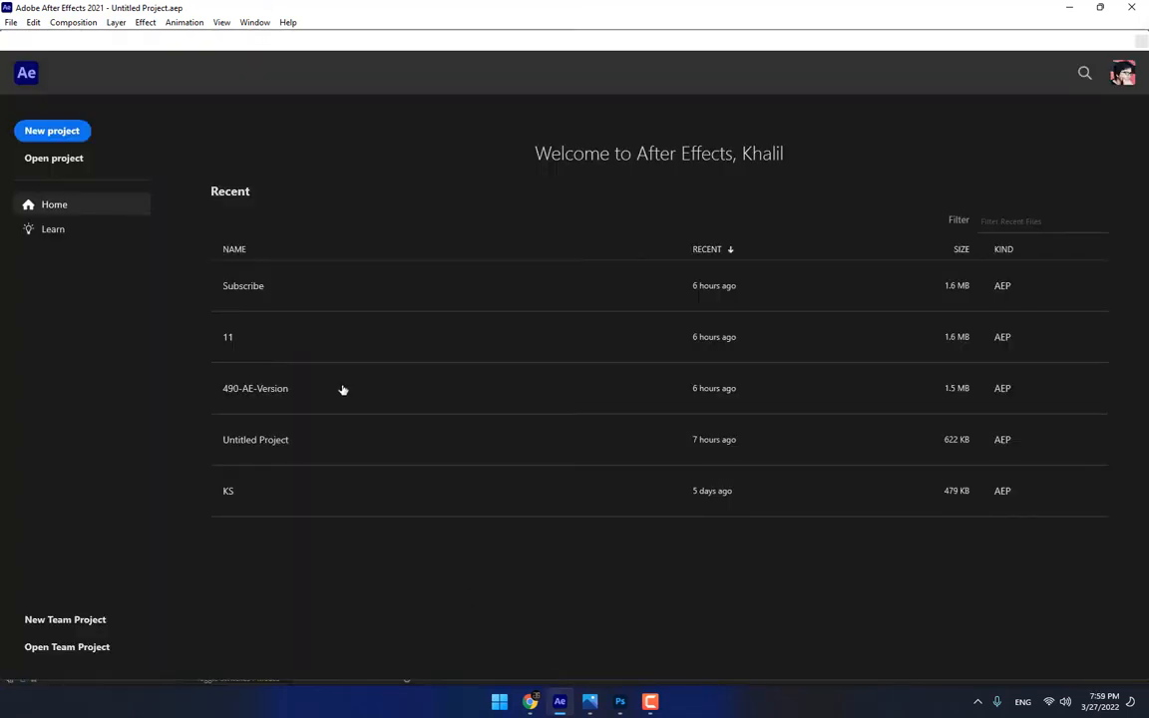
Start a new project and create a composition named KGF 2 with the HDV/HDTV 720 29.97 preset
left_click(52, 130)
left_click(543, 266)
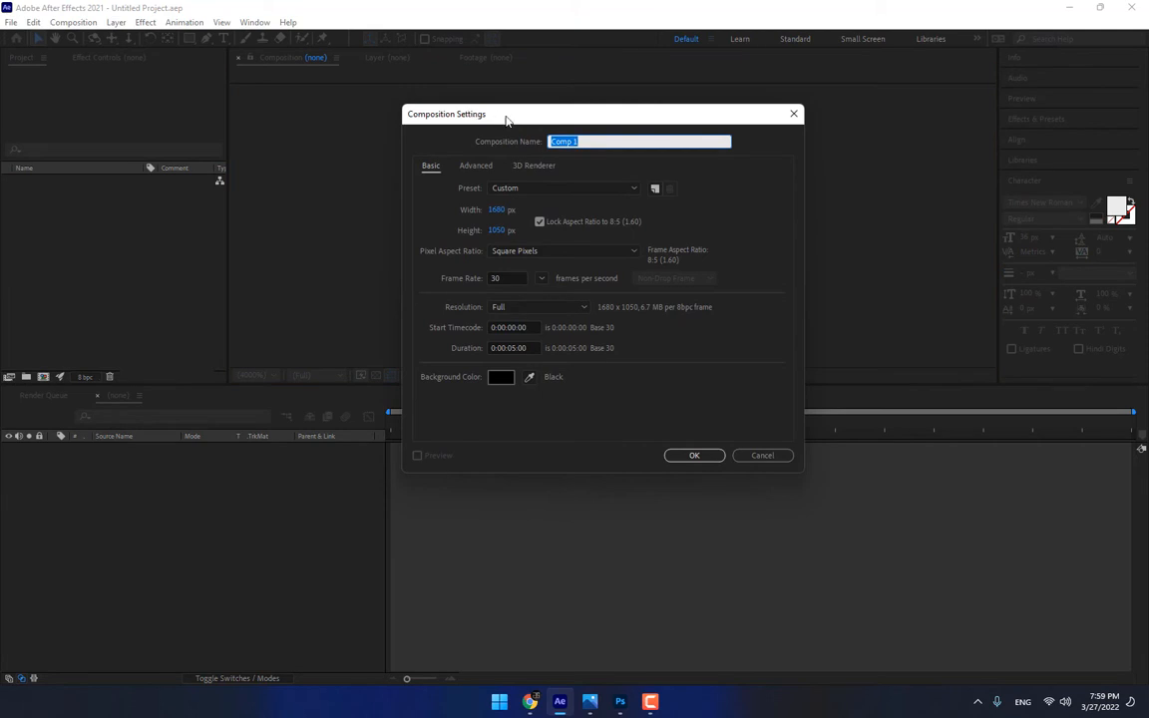
left_click(508, 188)
left_click(558, 391)
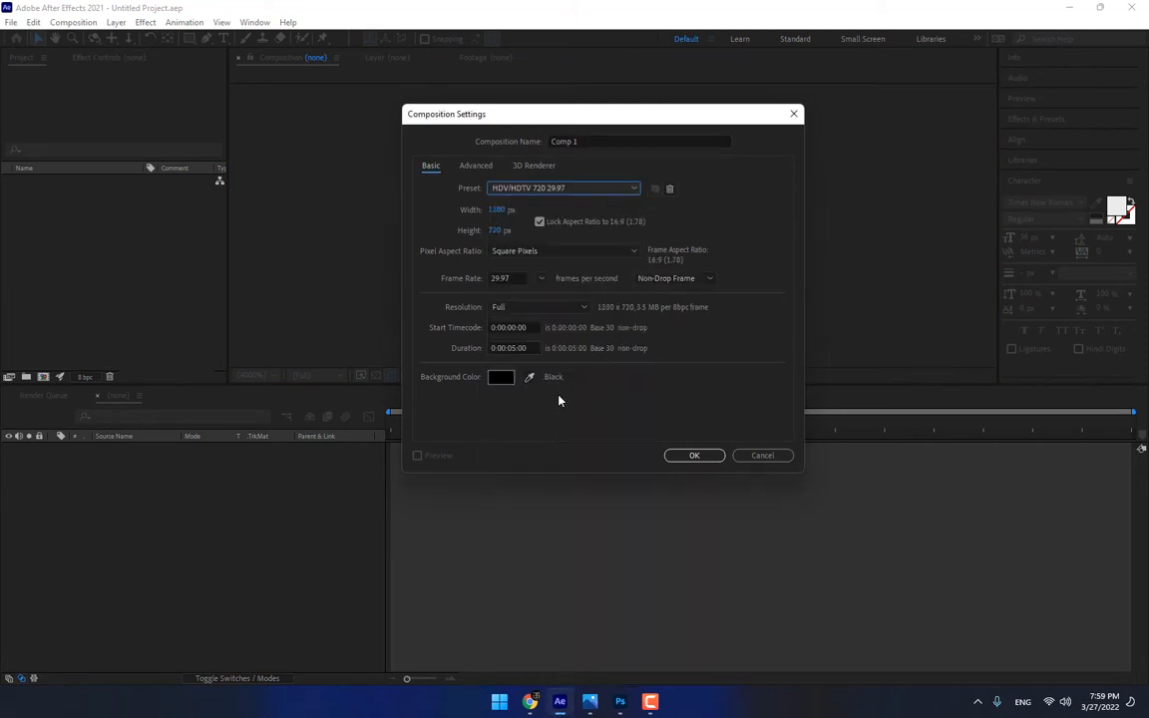
left_click(598, 141)
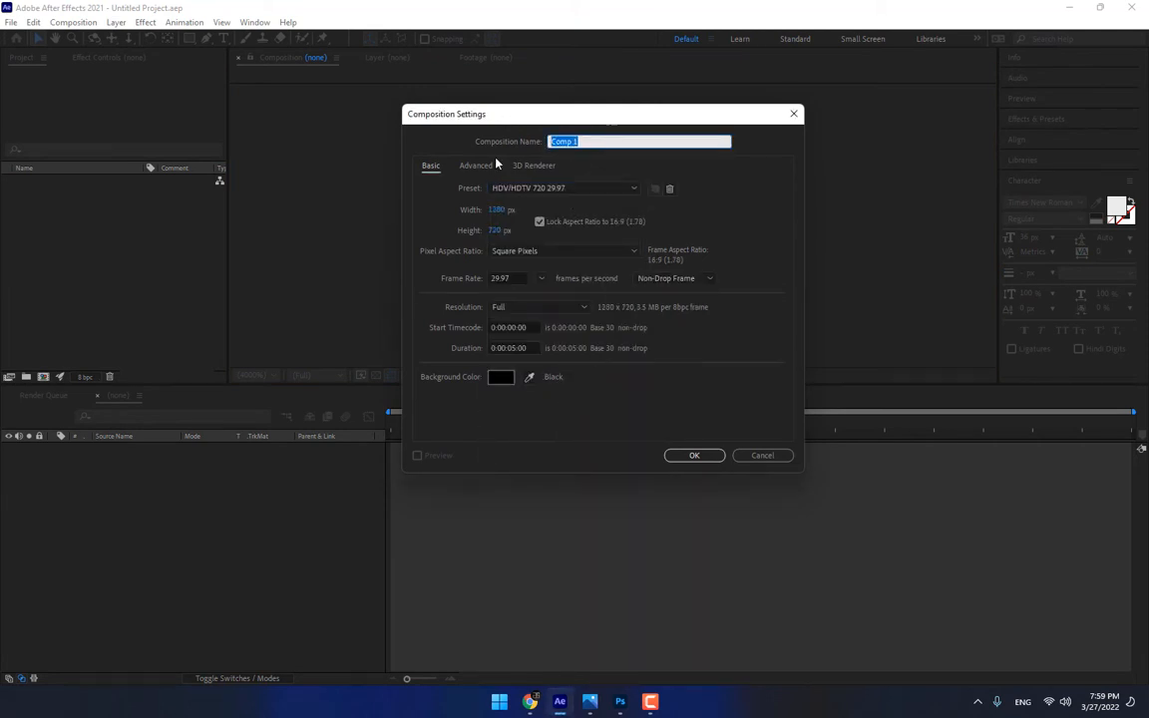
type("KGF 2")
left_click(694, 455)
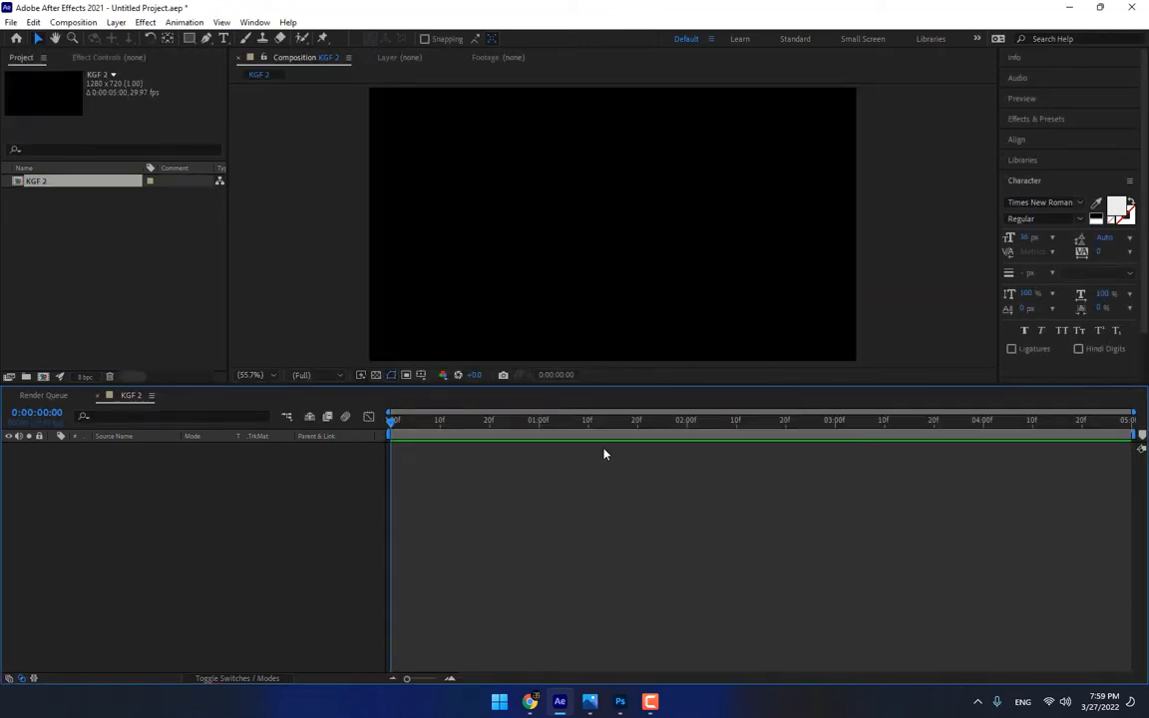
Enlarge the composition viewer, then import maxresdefault.jpg and place it in the KGF 2 composition
left_click_drag(439, 388, 439, 506)
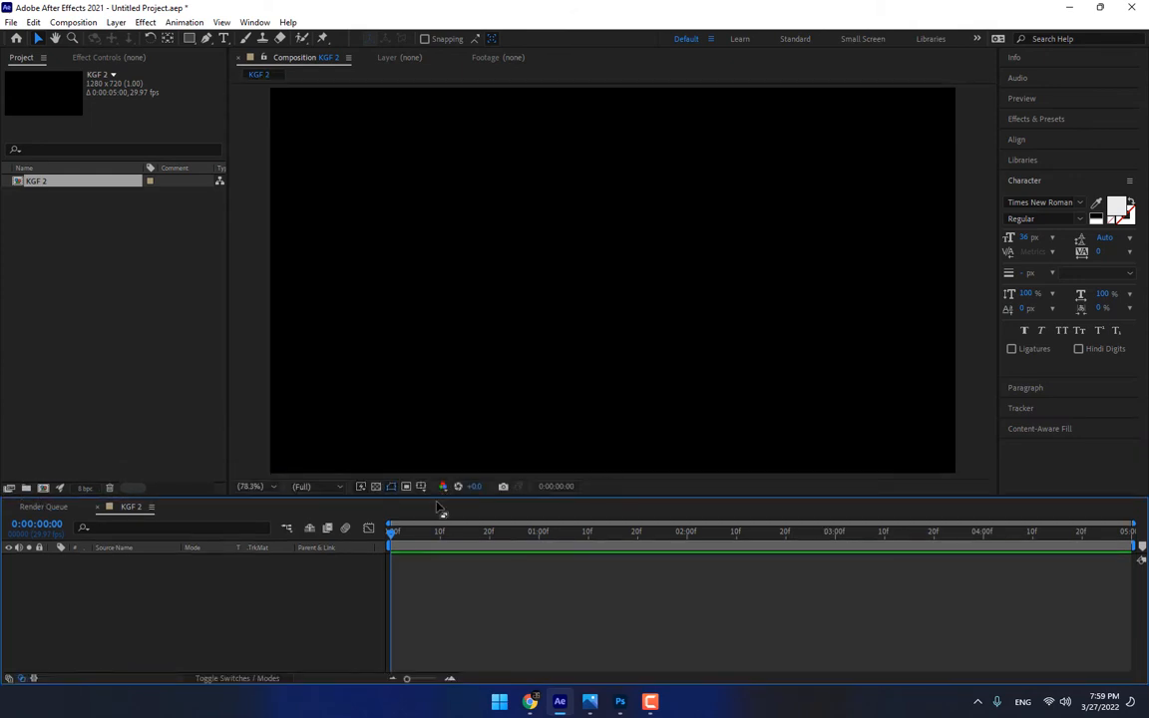
double_click(125, 346)
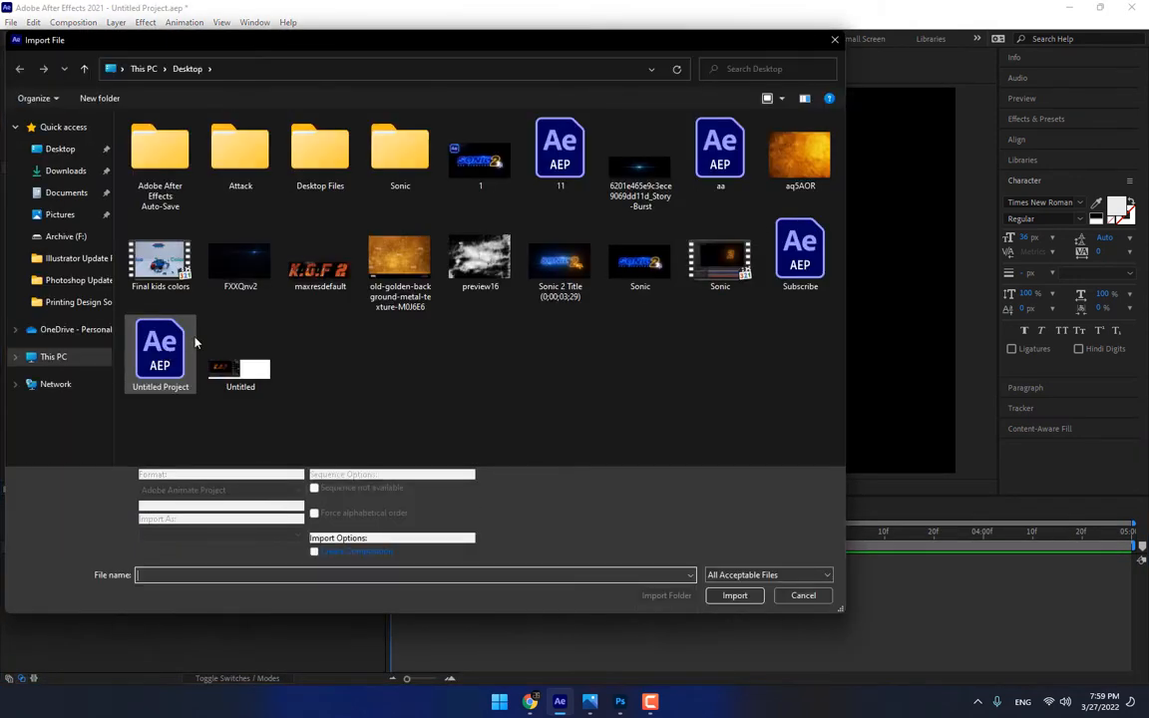
double_click(317, 265)
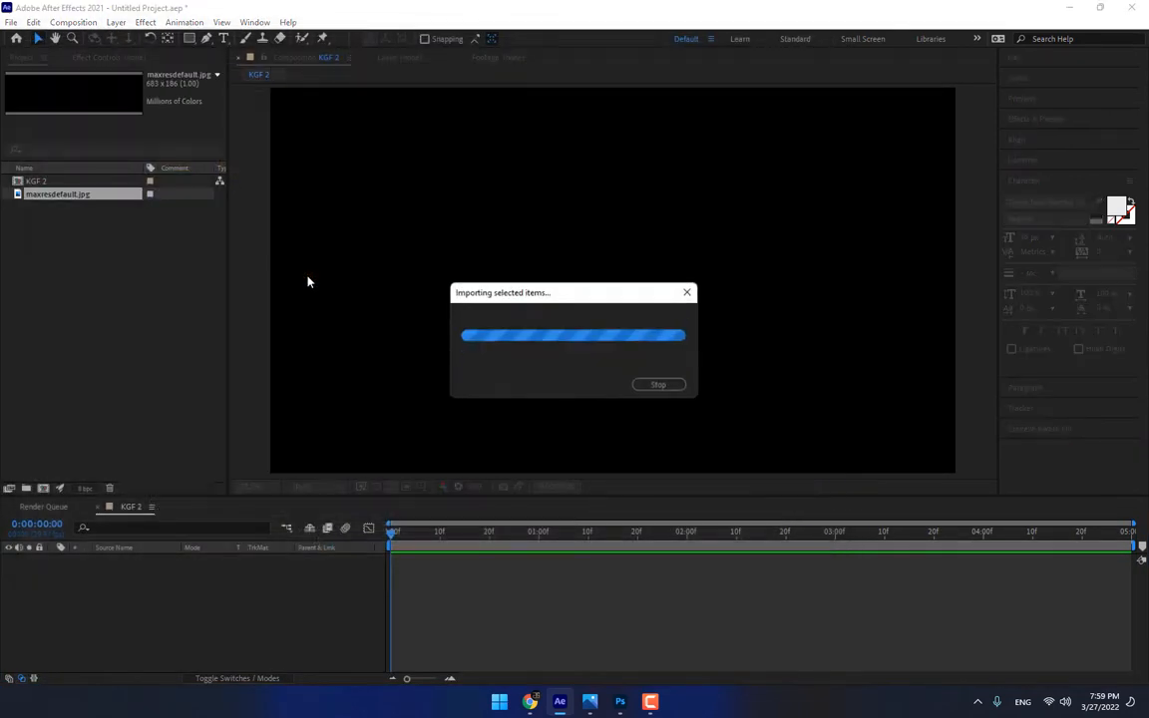
left_click_drag(110, 195, 637, 303)
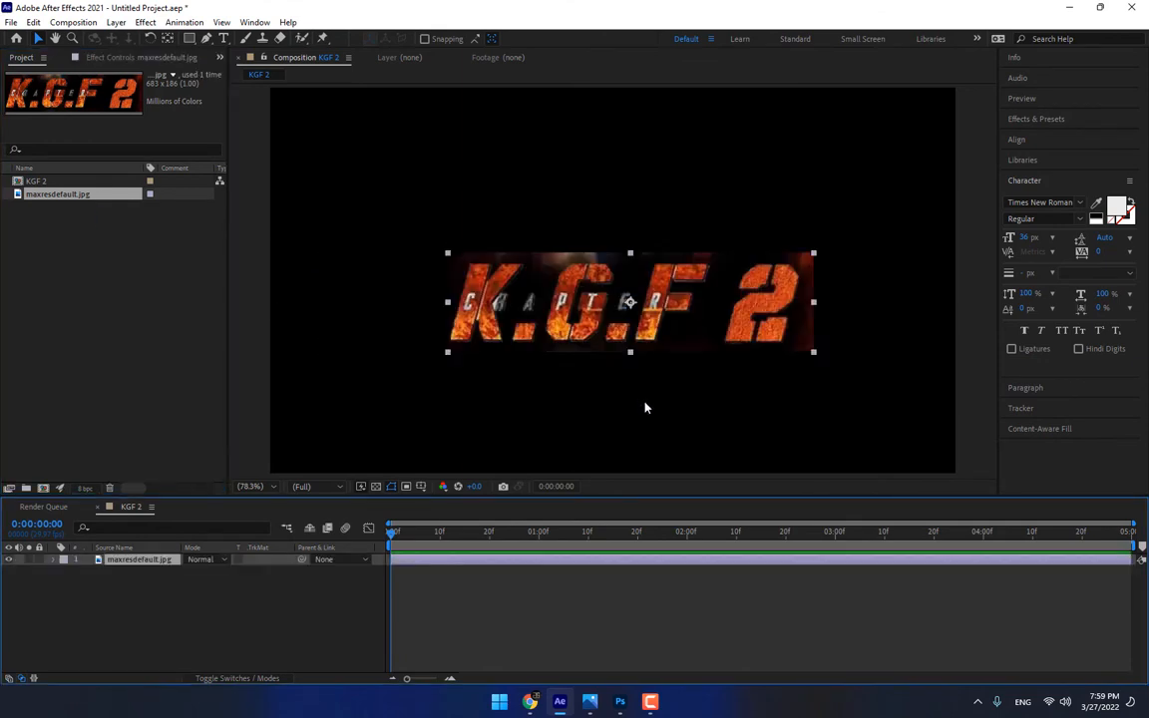
Scale the title image to 131% and centre it in the frame using the title/action safe guides
left_click(420, 486)
left_click(439, 503)
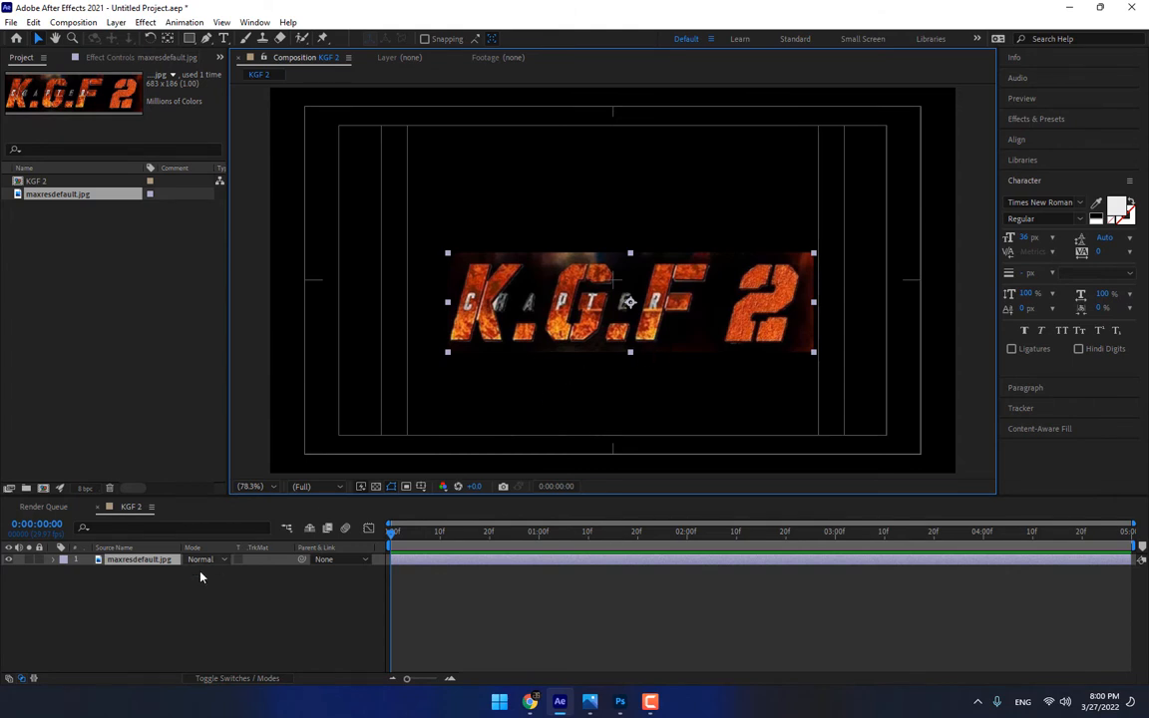
key("s")
left_click_drag(200, 571, 249, 570)
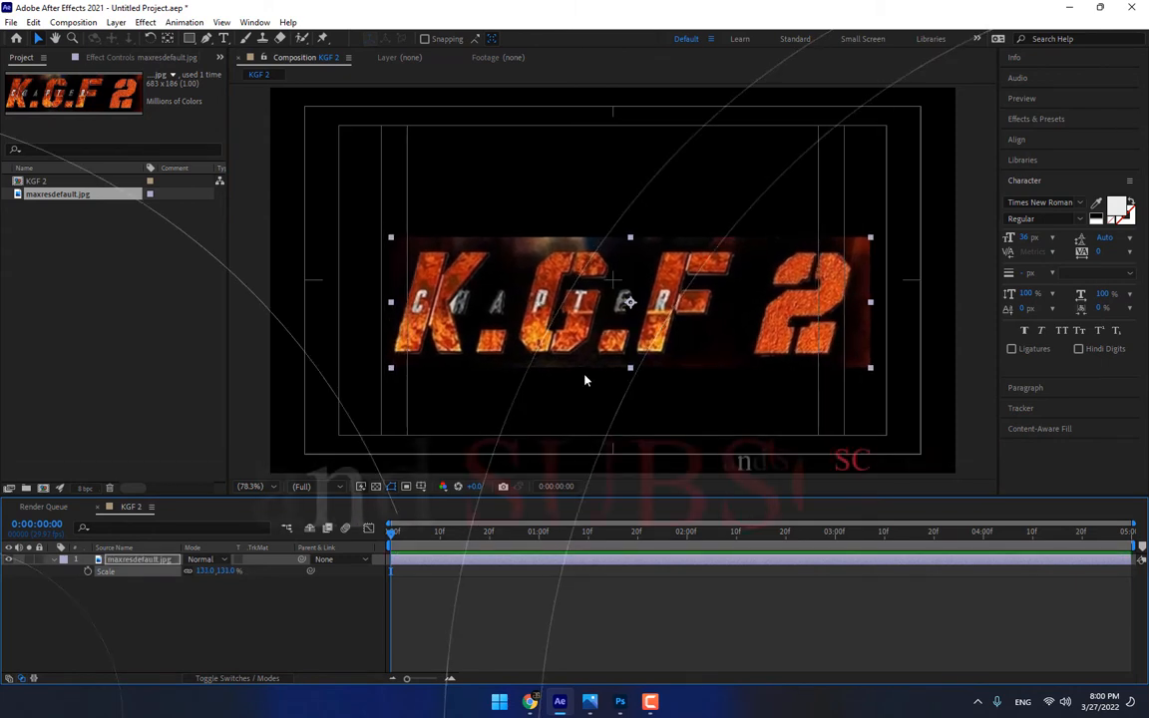
left_click_drag(590, 347, 573, 321)
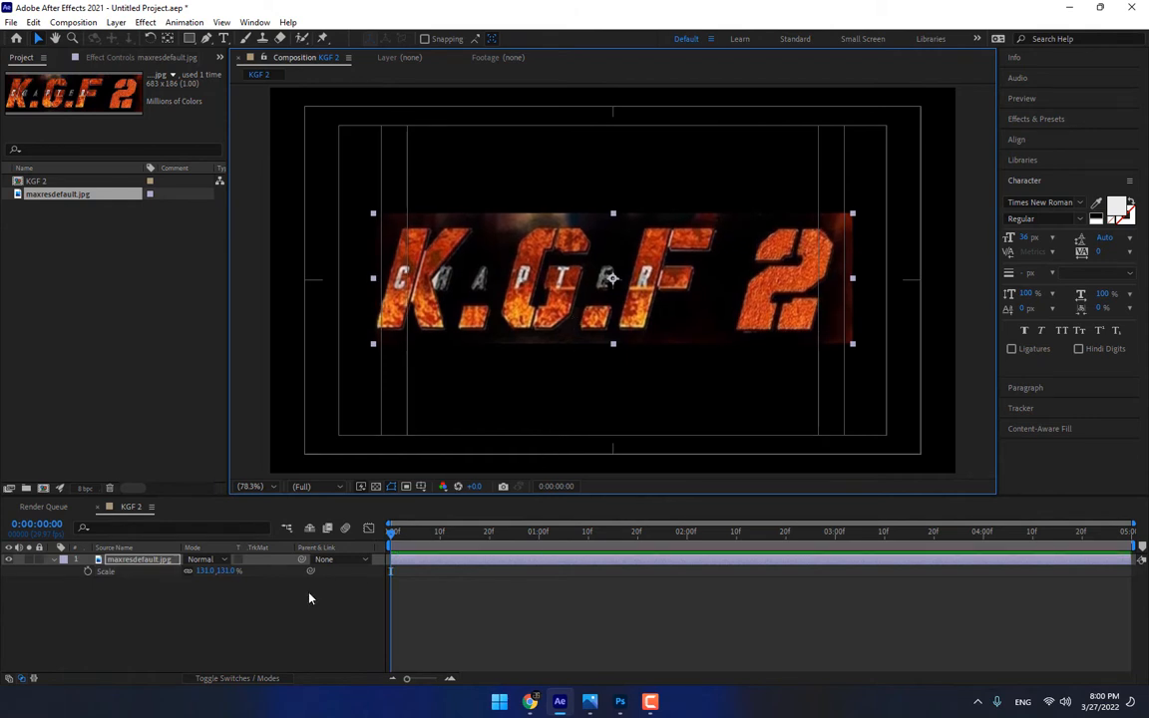
left_click(290, 636)
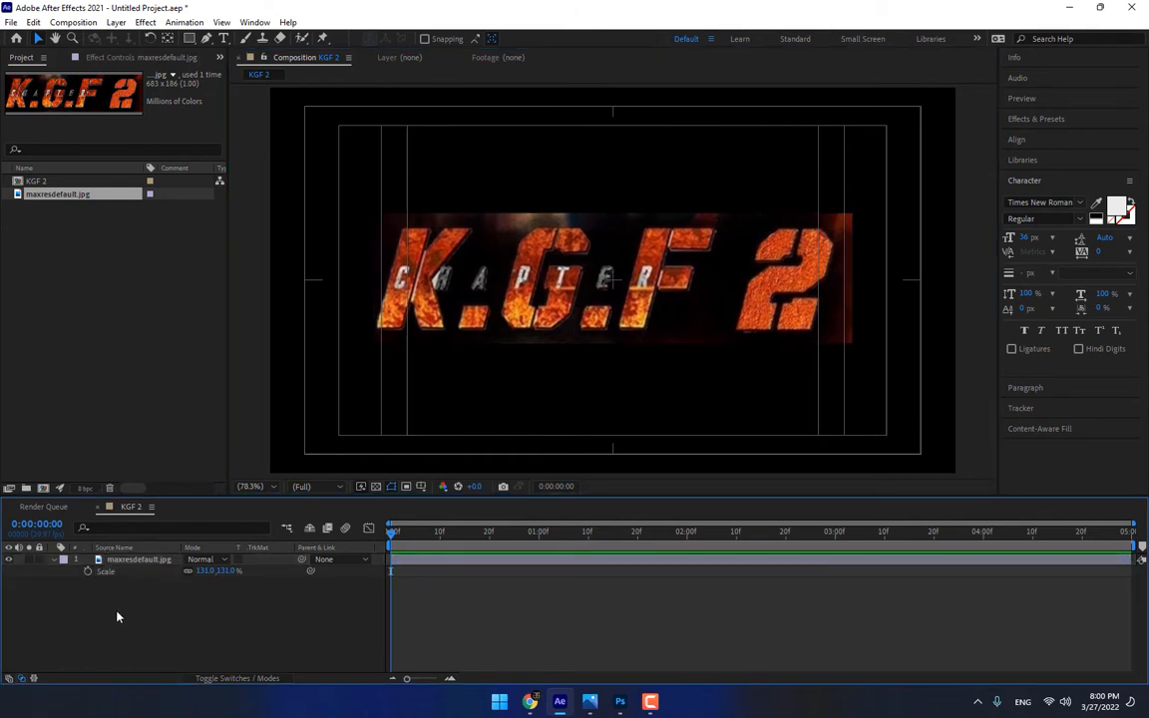
Create a full-frame black solid named KGF Mask, hide it, and lock the maxresdefault.jpg layer
key("ctrl+y")
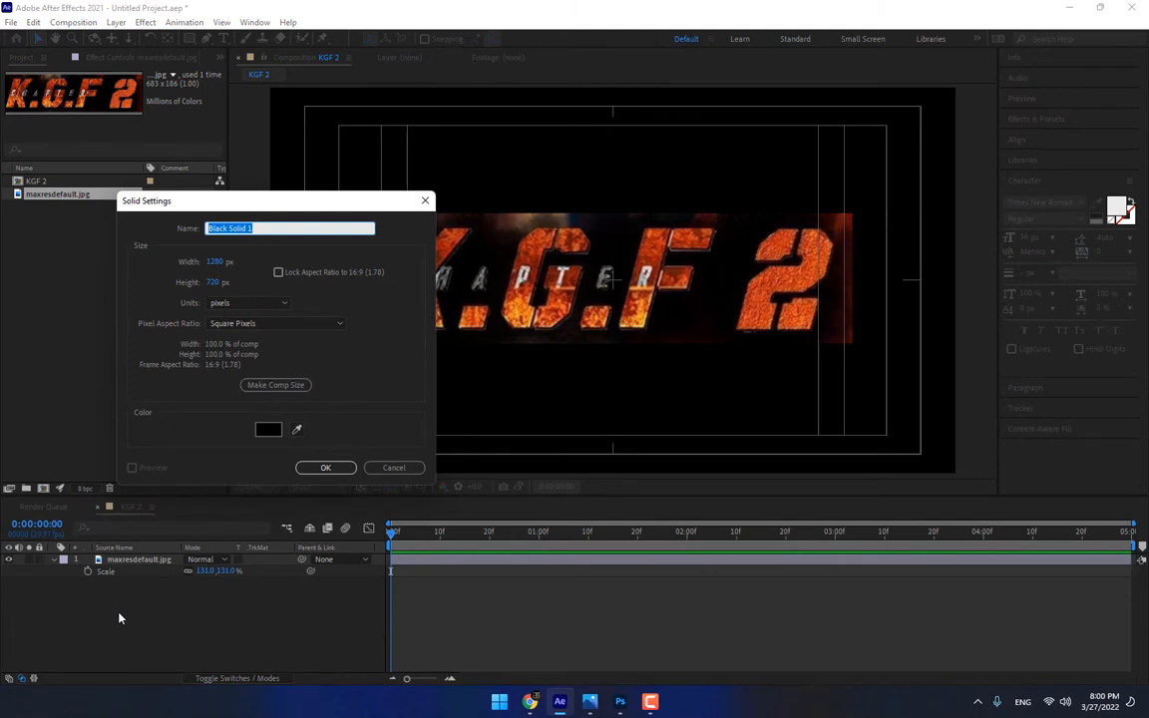
type("KGF Mask")
key("Return")
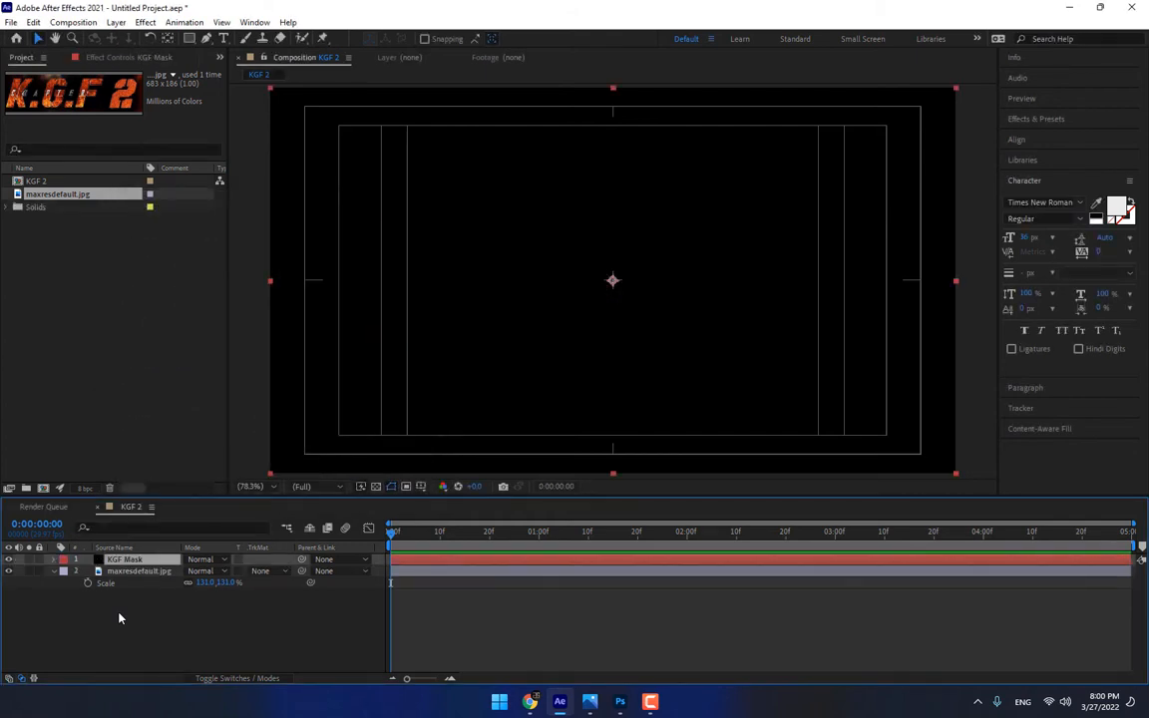
left_click(8, 559)
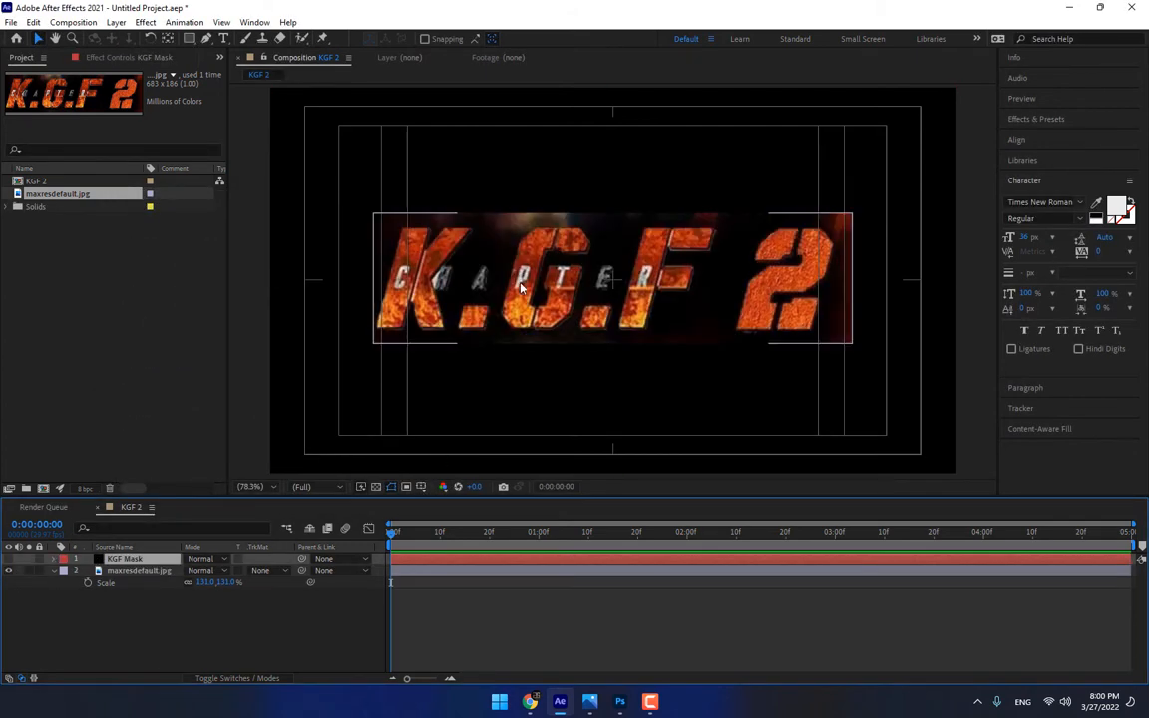
left_click(39, 570)
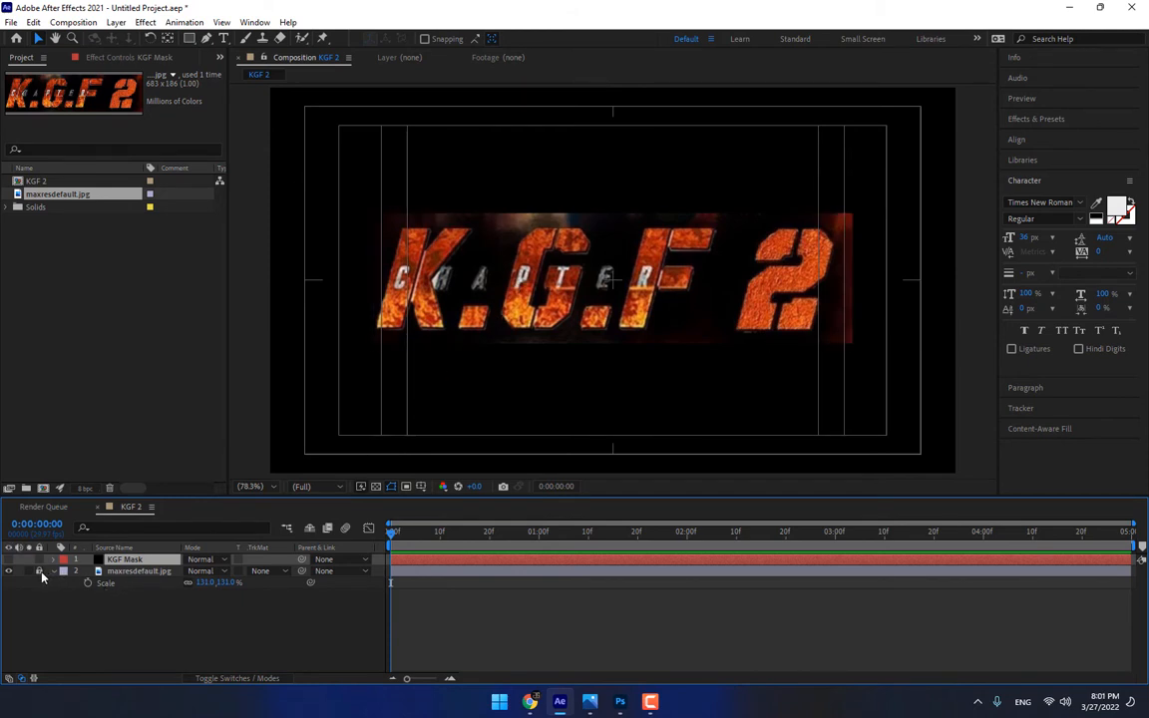
Trace the slanted left stem of the K as a closed Pen tool mask on the KGF Mask layer
left_click(204, 38)
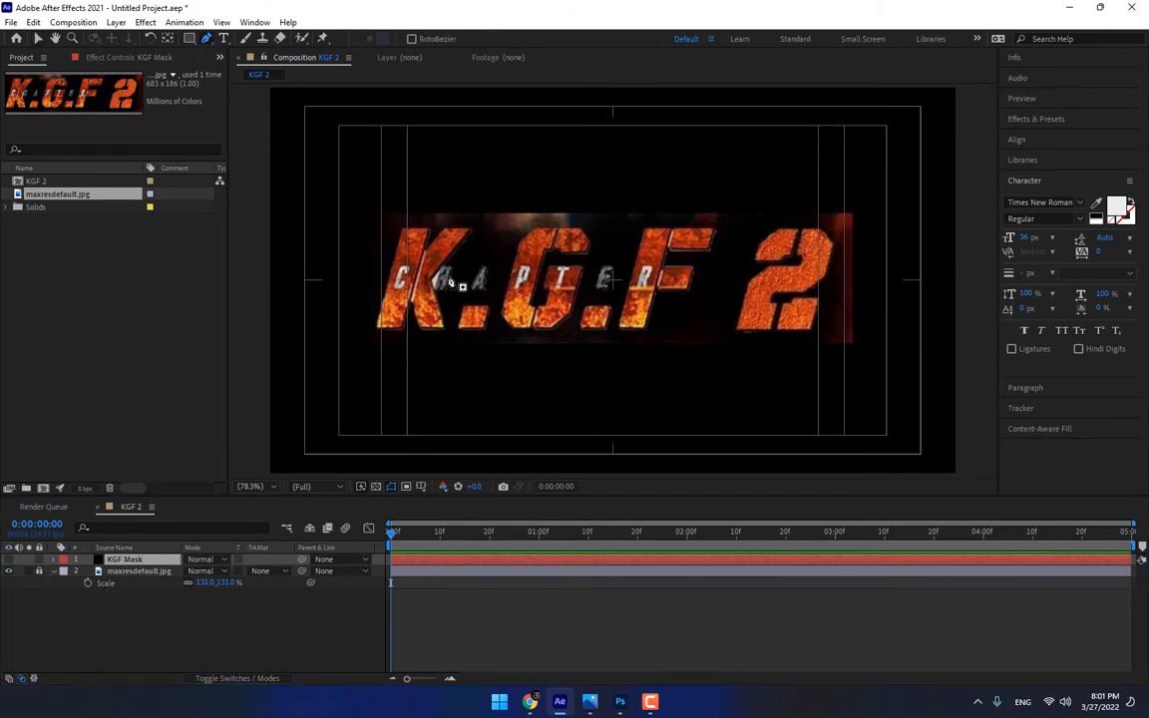
key("grave")
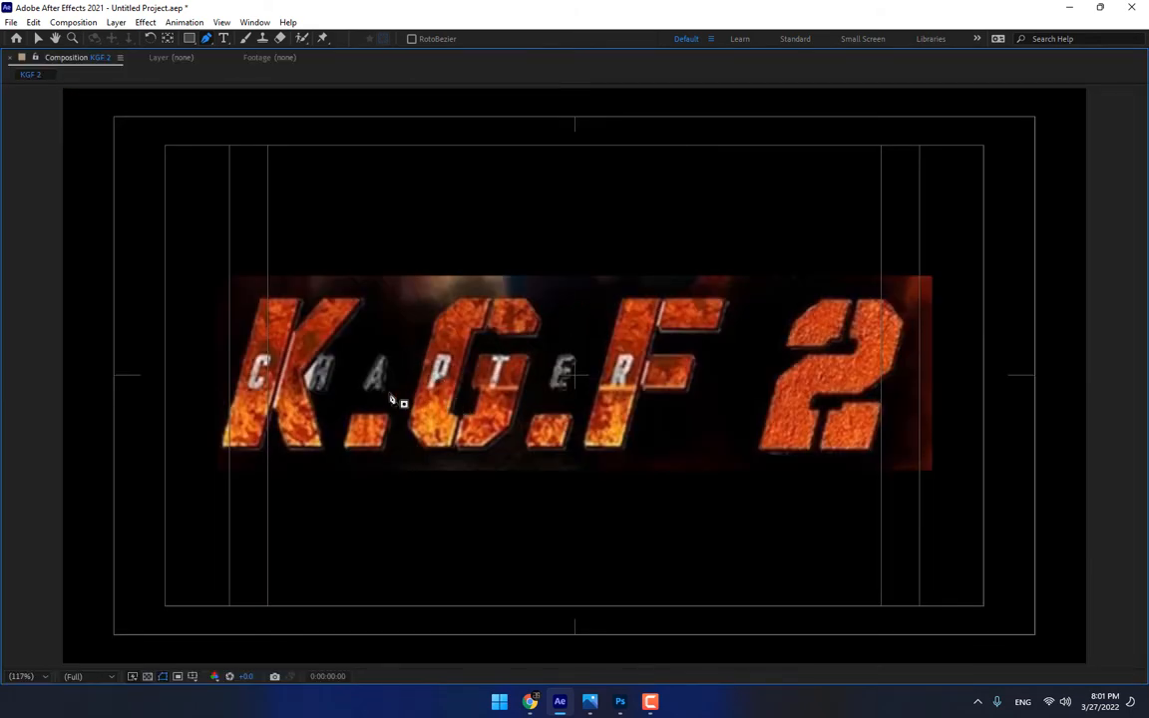
scroll(284, 384, "up", 3)
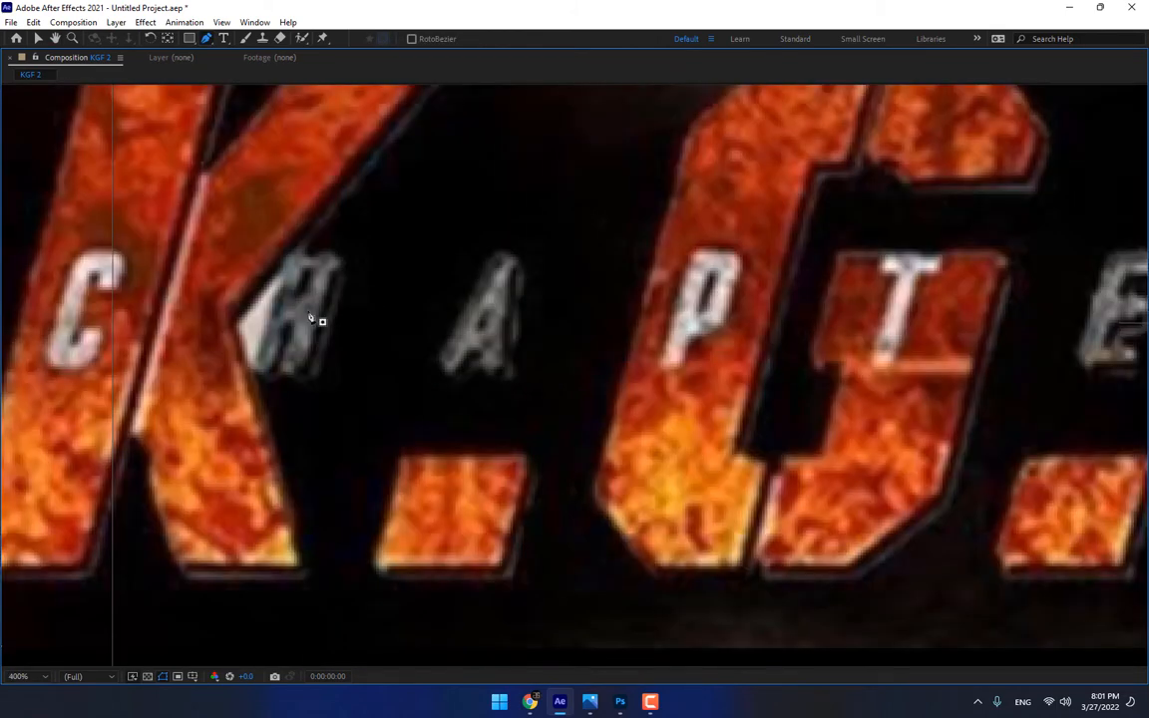
left_click_drag(309, 315, 558, 368)
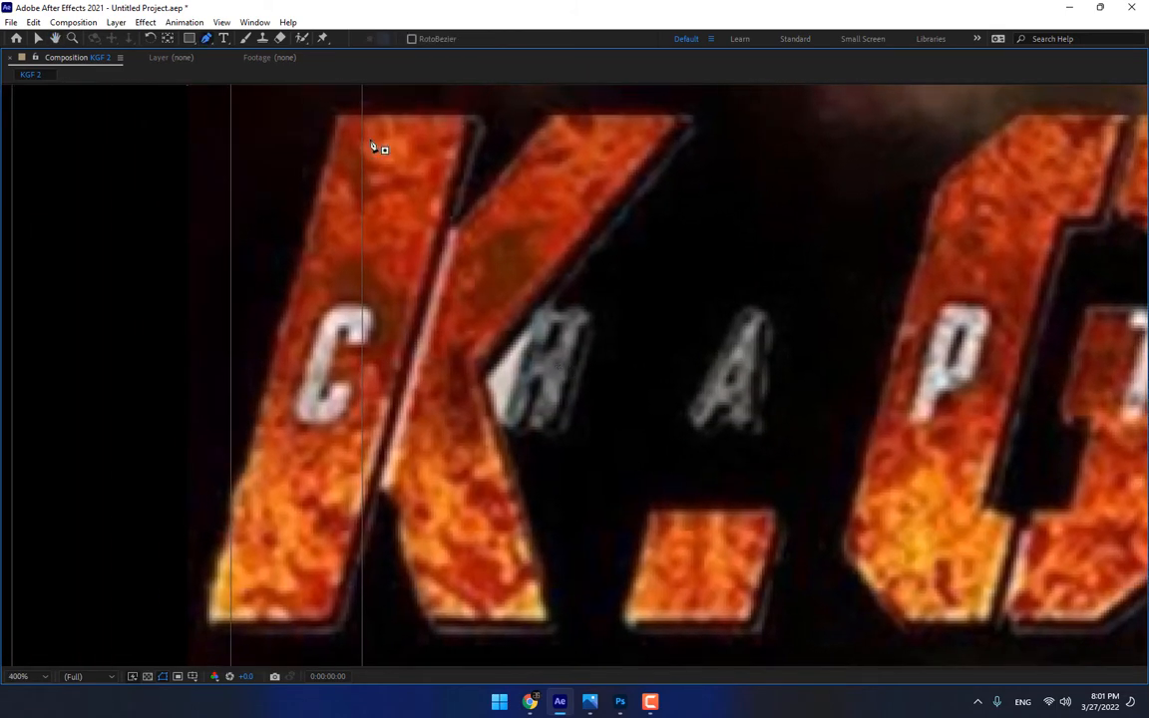
left_click(336, 118)
left_click(204, 623)
left_click(335, 632)
left_click(472, 118)
left_click(336, 118)
Trace the right-hand piece of the K, with its upper arm and lower leg, as a closed mask
left_click(518, 602)
left_click(445, 343)
left_click(582, 264)
left_click(432, 257)
left_click(336, 465)
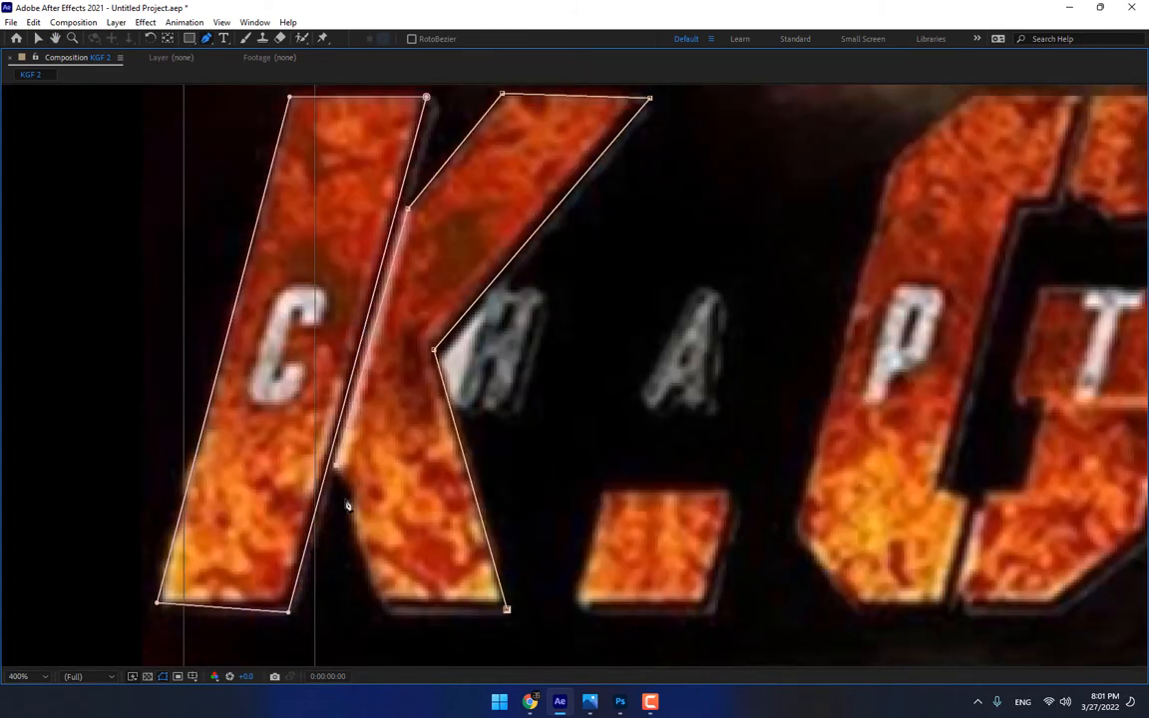
left_click(384, 611)
left_click(506, 609)
Trace the dot after the K and the upper-right piece of the G as separate closed masks
left_click(264, 456)
left_click(395, 457)
left_click(371, 576)
left_click(238, 570)
left_click(264, 456)
left_click(698, 236)
left_click(658, 162)
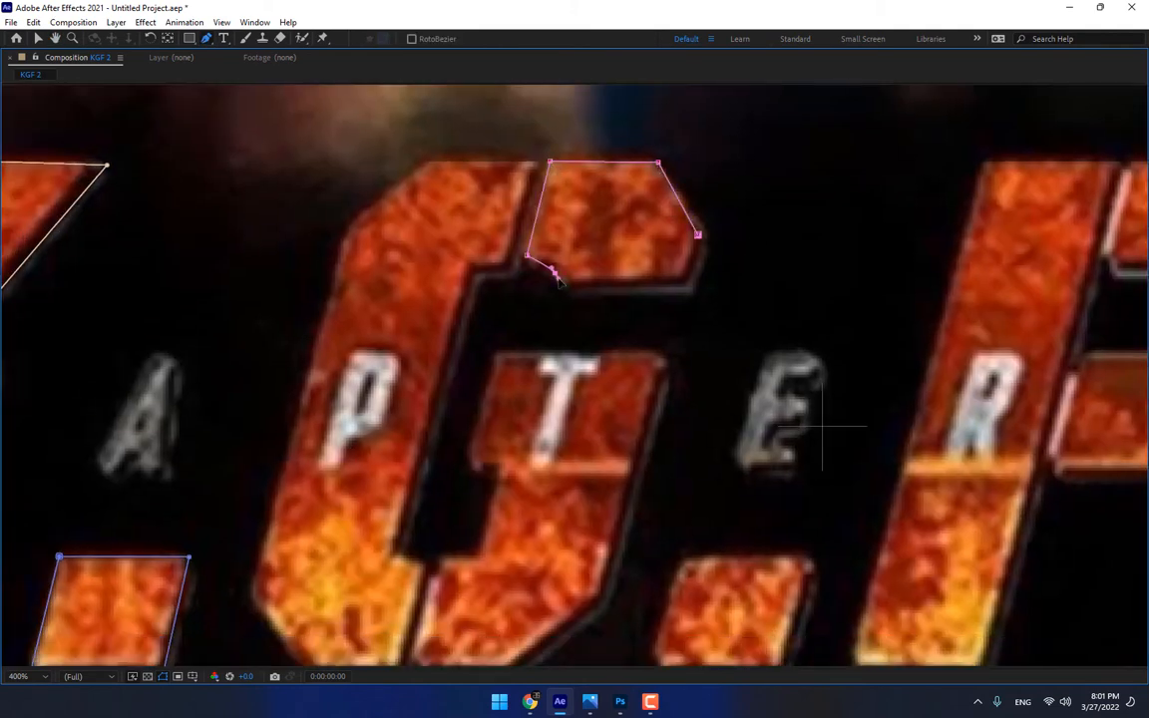
Trace the stepped lower-right piece of the G as a closed mask, curving its top-right corner
left_click(499, 352)
left_click(651, 351)
left_click_drag(666, 379, 661, 396)
left_click_drag(619, 558, 661, 431)
left_click(644, 475)
left_click(556, 548)
left_click(465, 552)
left_click(455, 526)
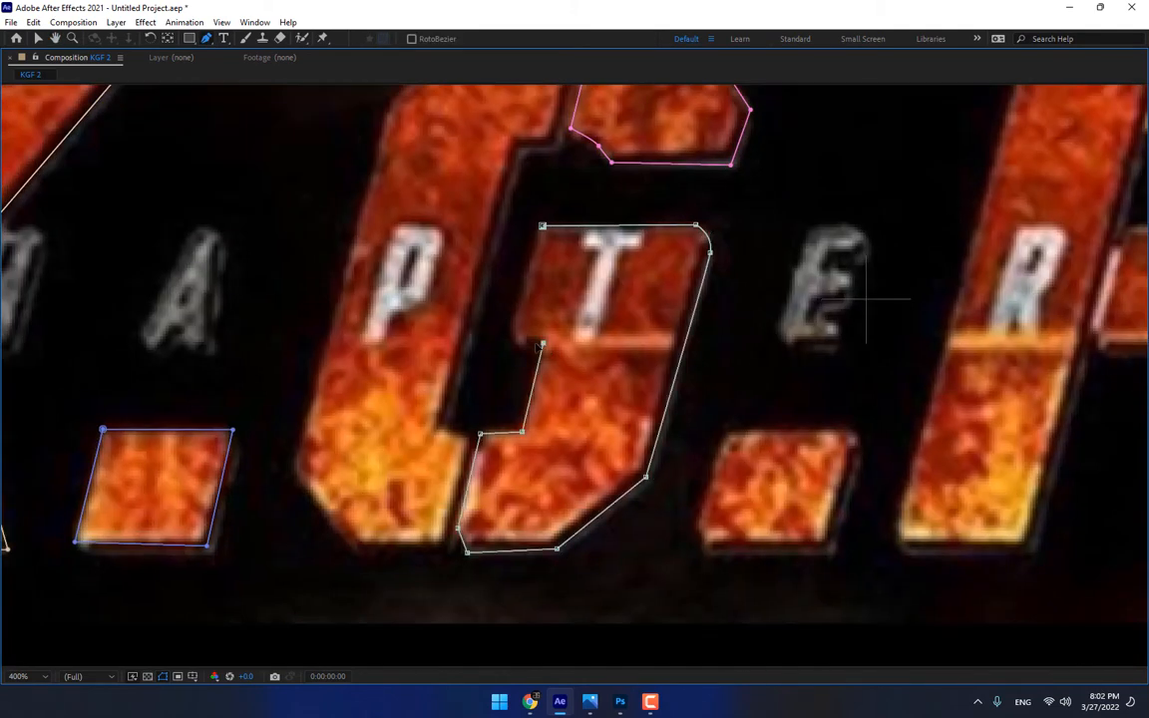
Trace the large left-hand body of the G as a closed mask
left_click(691, 115)
left_click(584, 112)
left_click(503, 176)
left_click(408, 551)
left_click(472, 634)
left_click(559, 639)
left_click(578, 522)
left_click(550, 507)
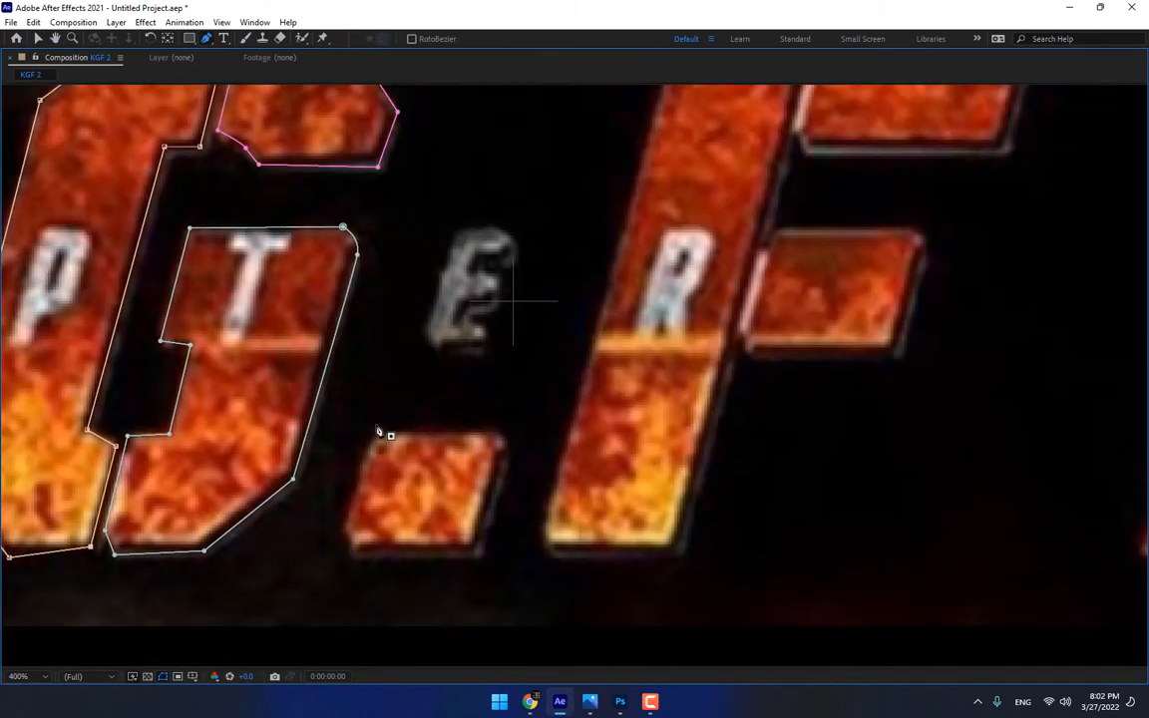
Trace the dot after the G and the slanted stem of the F as separate closed masks
left_click(376, 436)
left_click(497, 436)
left_click(479, 552)
left_click(355, 551)
left_click(347, 529)
left_click(376, 437)
left_click(545, 542)
left_click(461, 230)
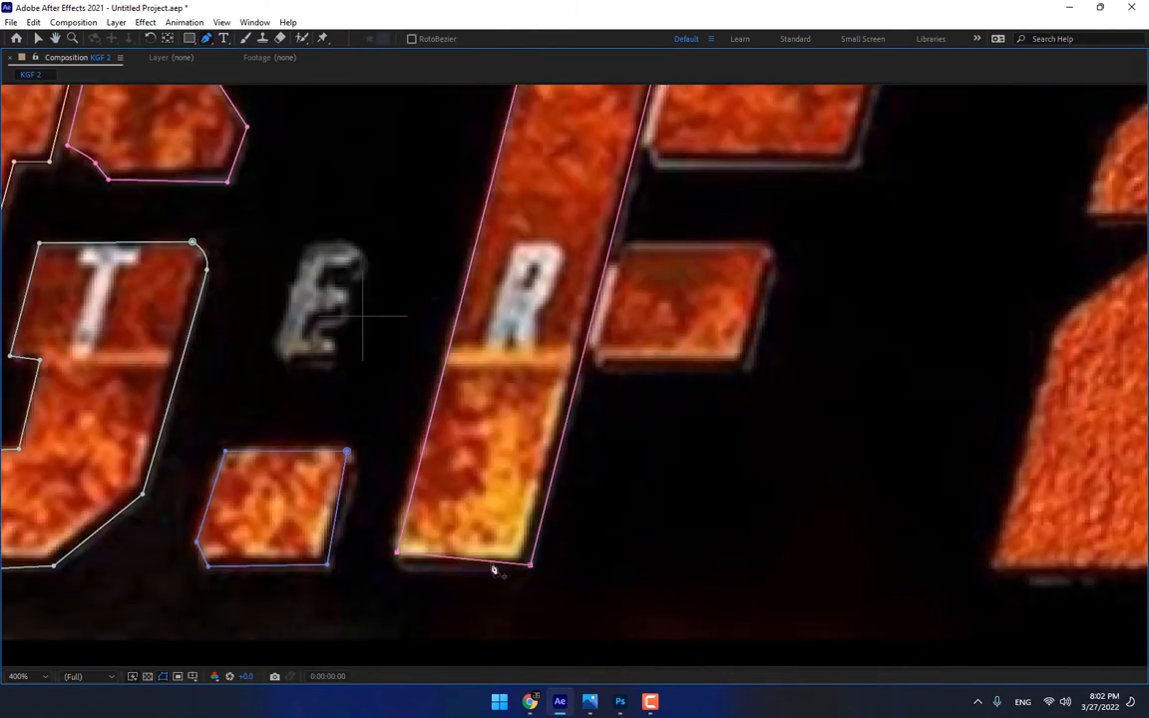
Trace the upper and lower arms of the F as two separate four-sided masks
left_click(797, 174)
left_click(767, 281)
left_click(561, 275)
left_click(584, 170)
left_click(535, 367)
left_click(682, 369)
left_click(654, 482)
left_click(507, 480)
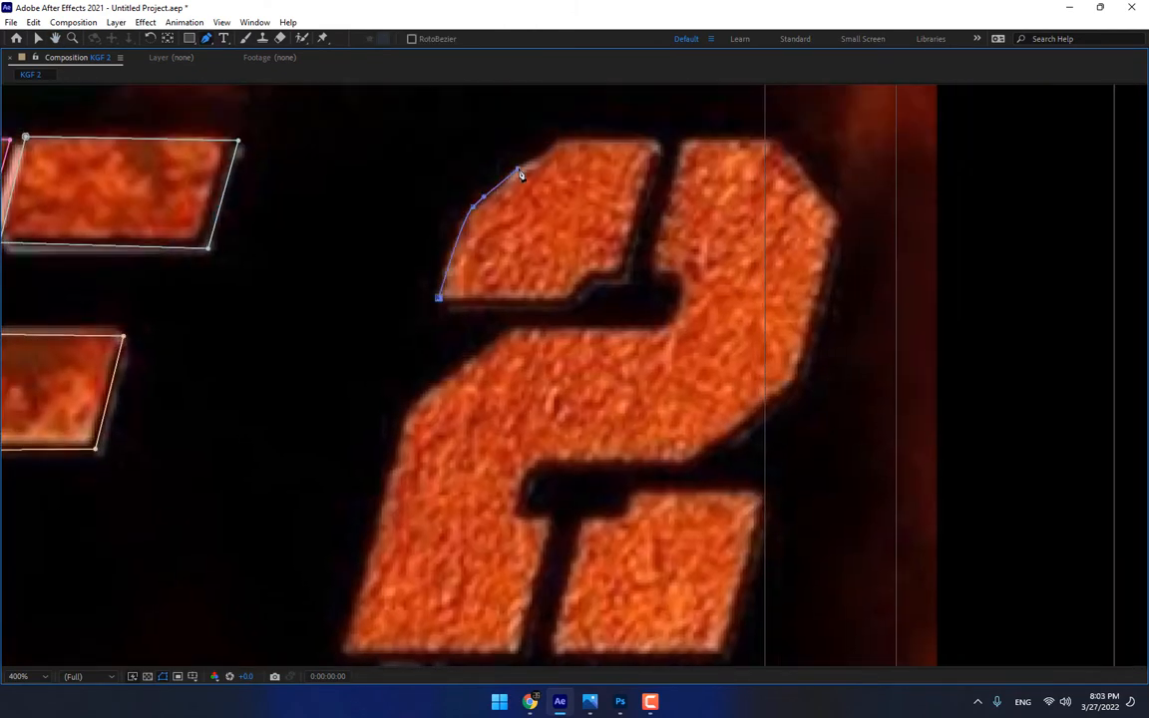
Trace the upper-left piece and the large main body of the 2 as separate closed masks
left_click(439, 296)
left_click(654, 268)
left_click(841, 216)
left_click(688, 461)
left_click(545, 461)
left_click(522, 654)
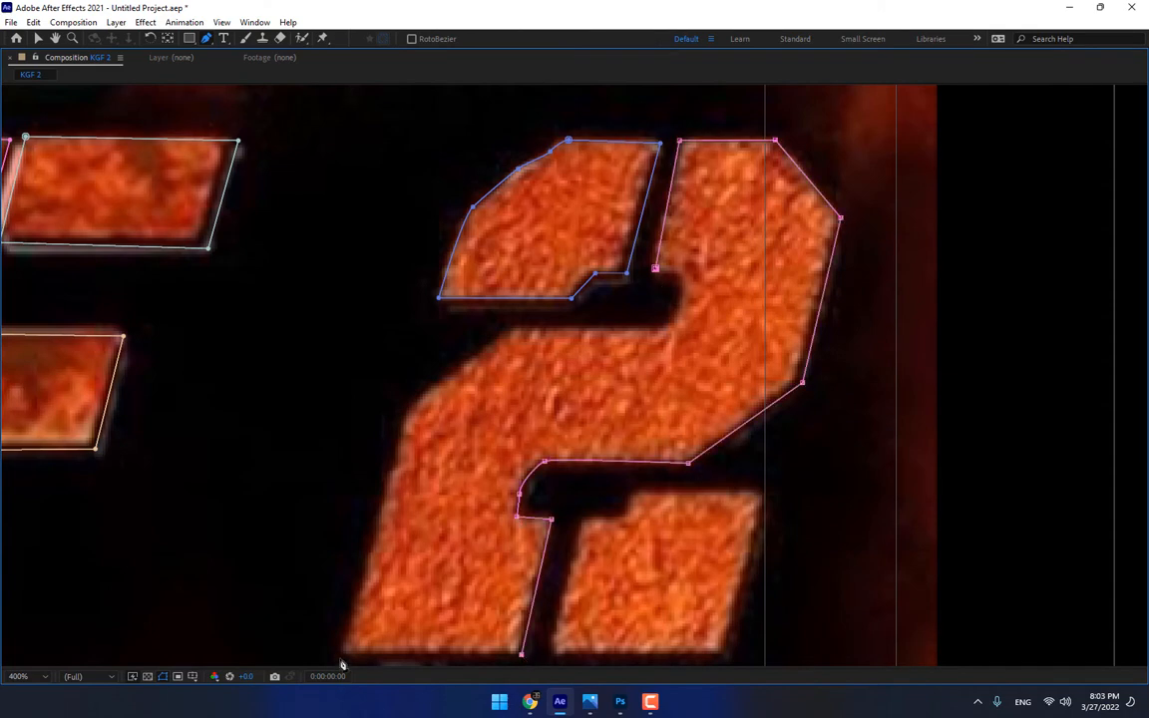
left_click(340, 653)
left_click(661, 326)
left_click_drag(681, 295, 683, 282)
left_click(674, 272)
left_click(654, 268)
Trace the notched lower-right piece of the 2 as a closed mask
left_click(585, 361)
left_click(720, 362)
left_click(674, 522)
left_click(509, 521)
left_click(535, 389)
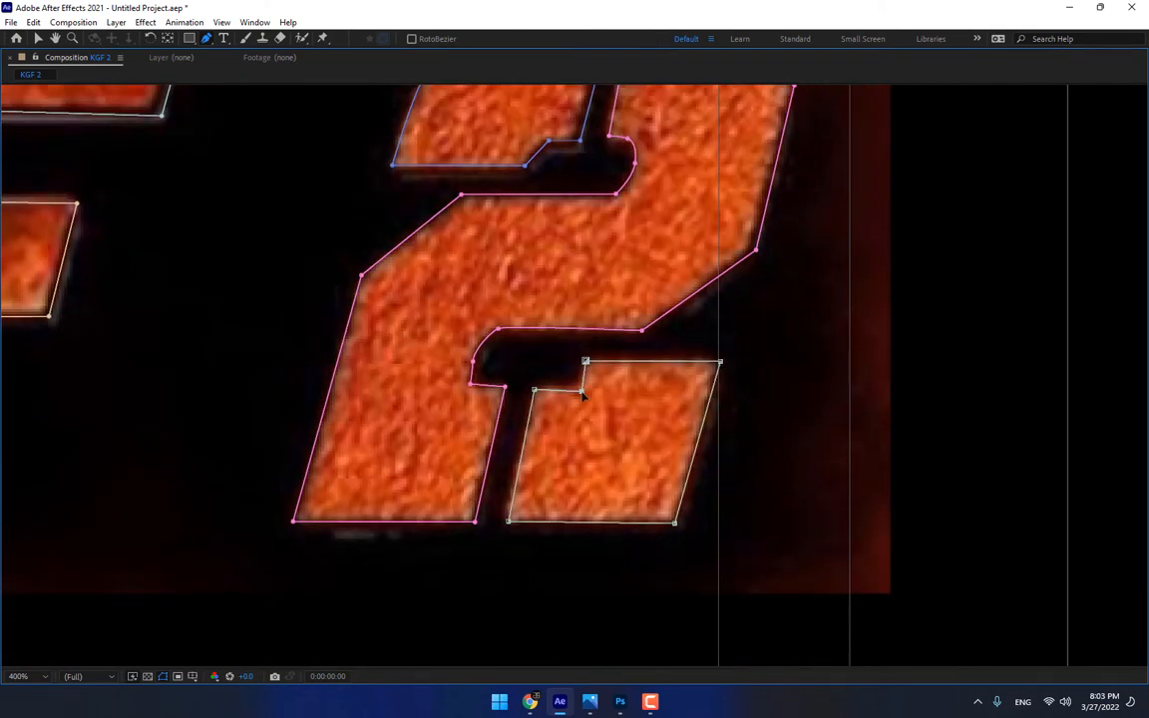
Restore the full workspace, hide the maxresdefault.jpg layer and make the KGF Mask layer visible
left_click_drag(738, 410, 799, 477)
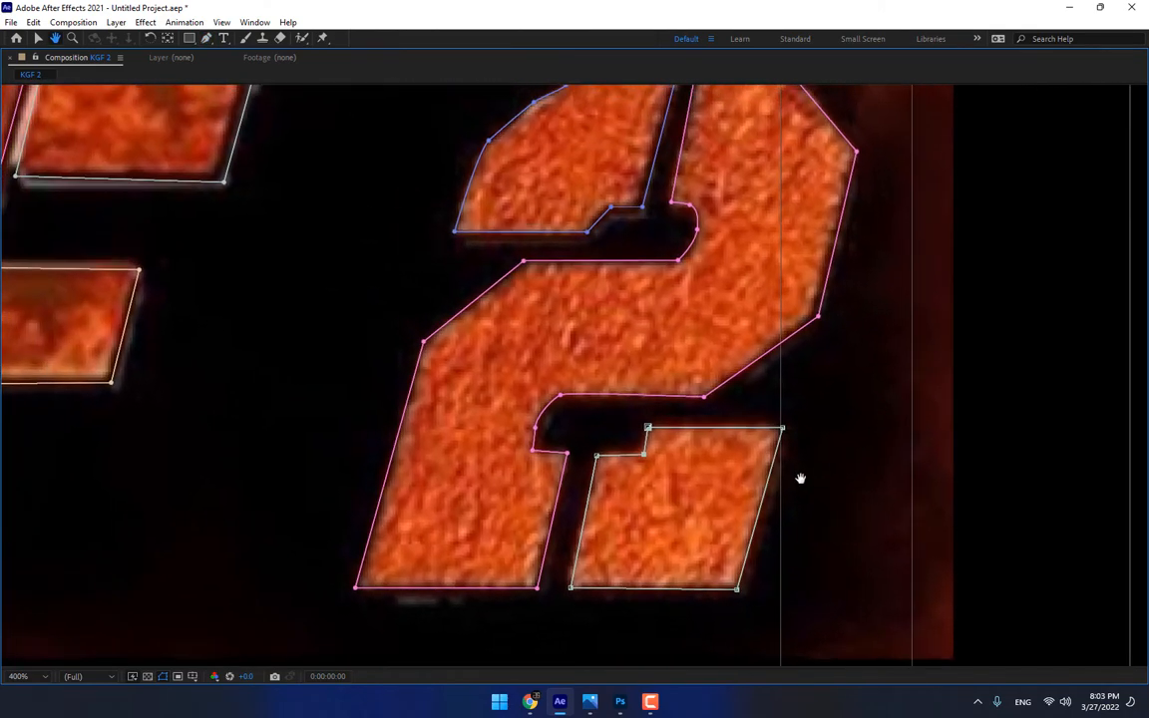
scroll(761, 439, "down", 2)
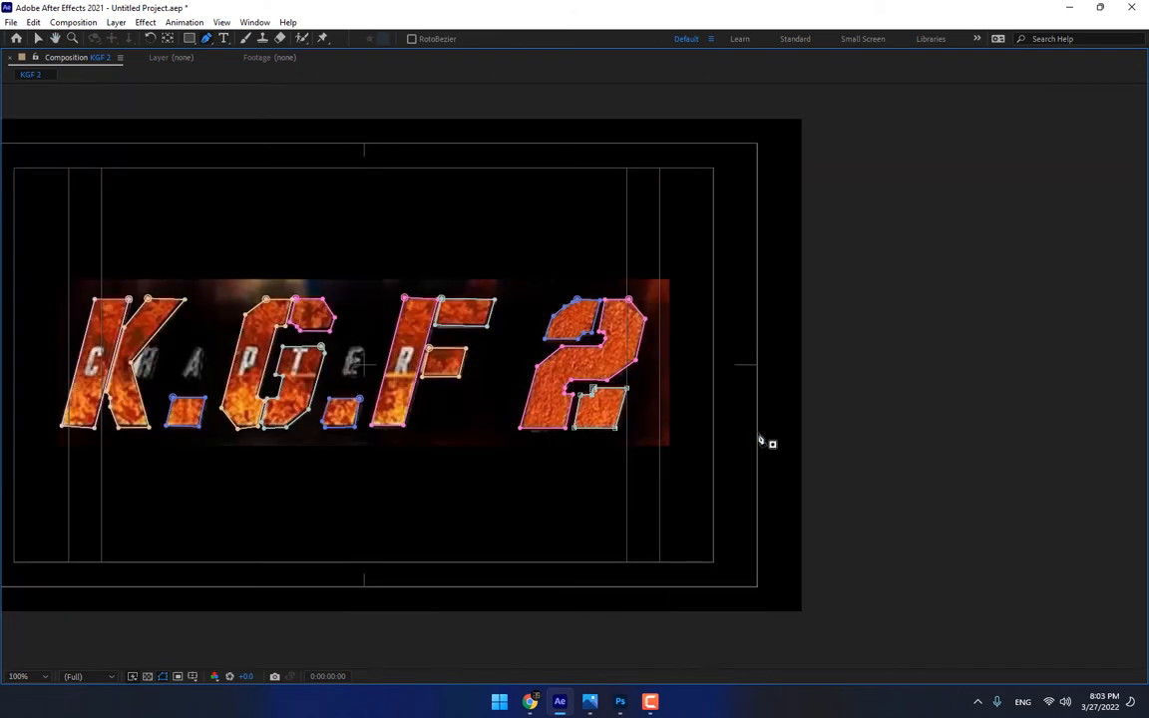
key("grave")
left_click(248, 486)
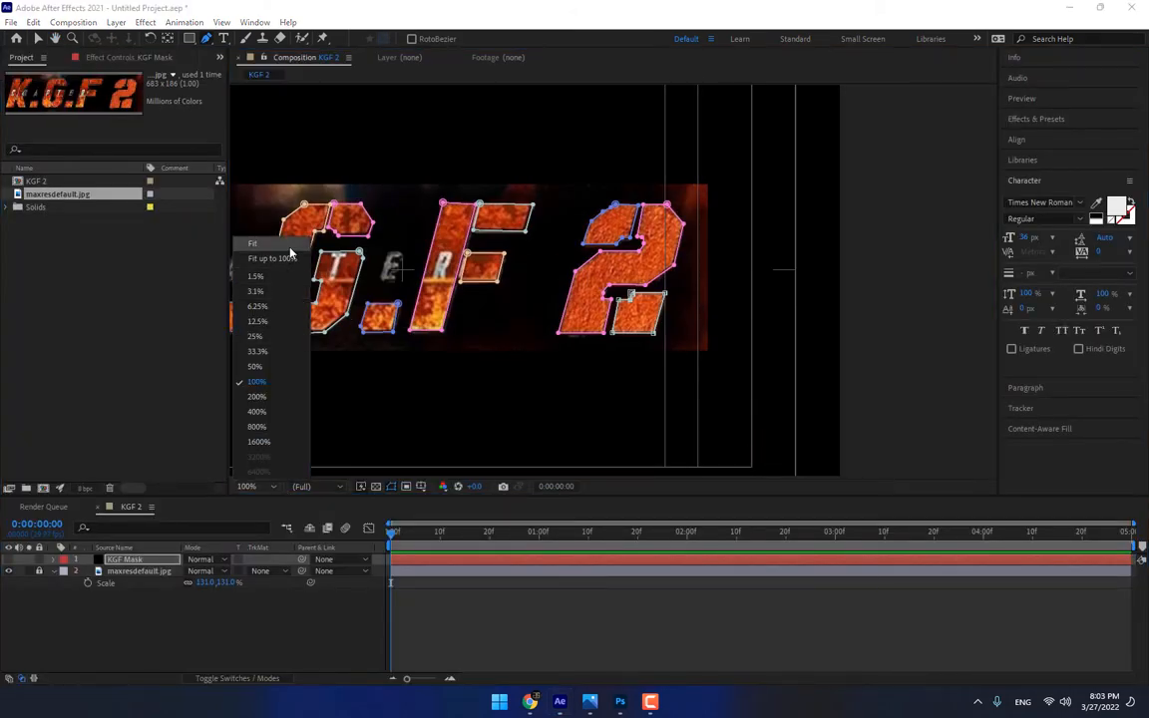
left_click(299, 316)
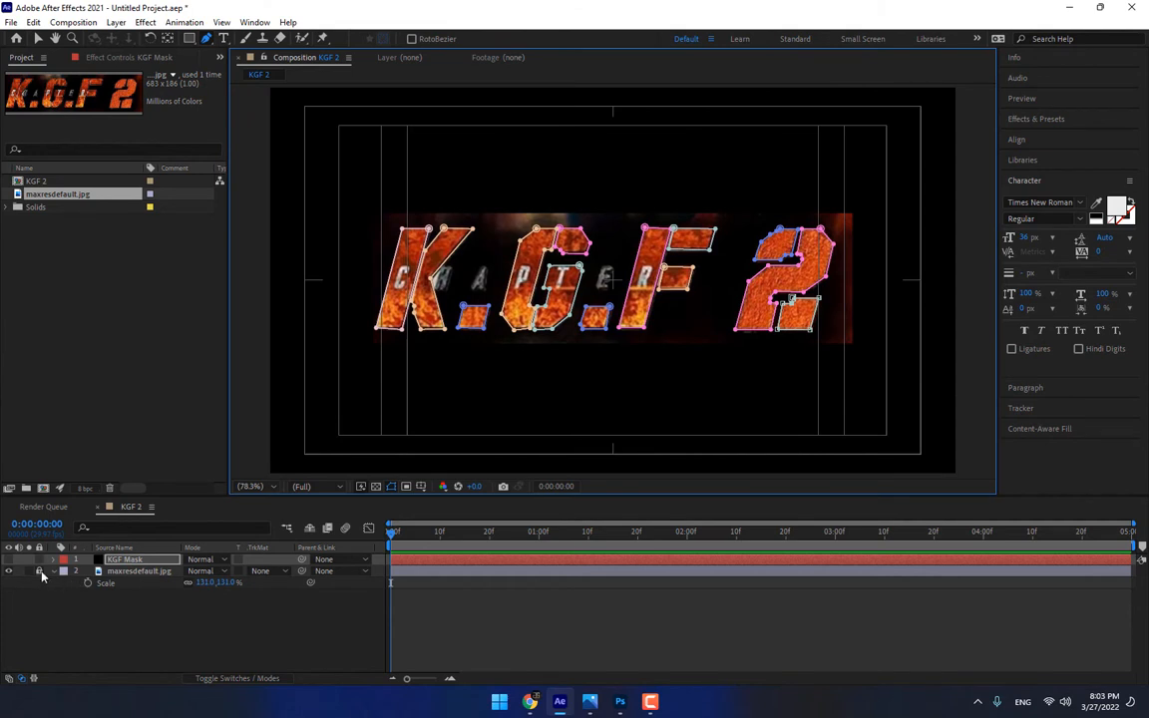
left_click(8, 572)
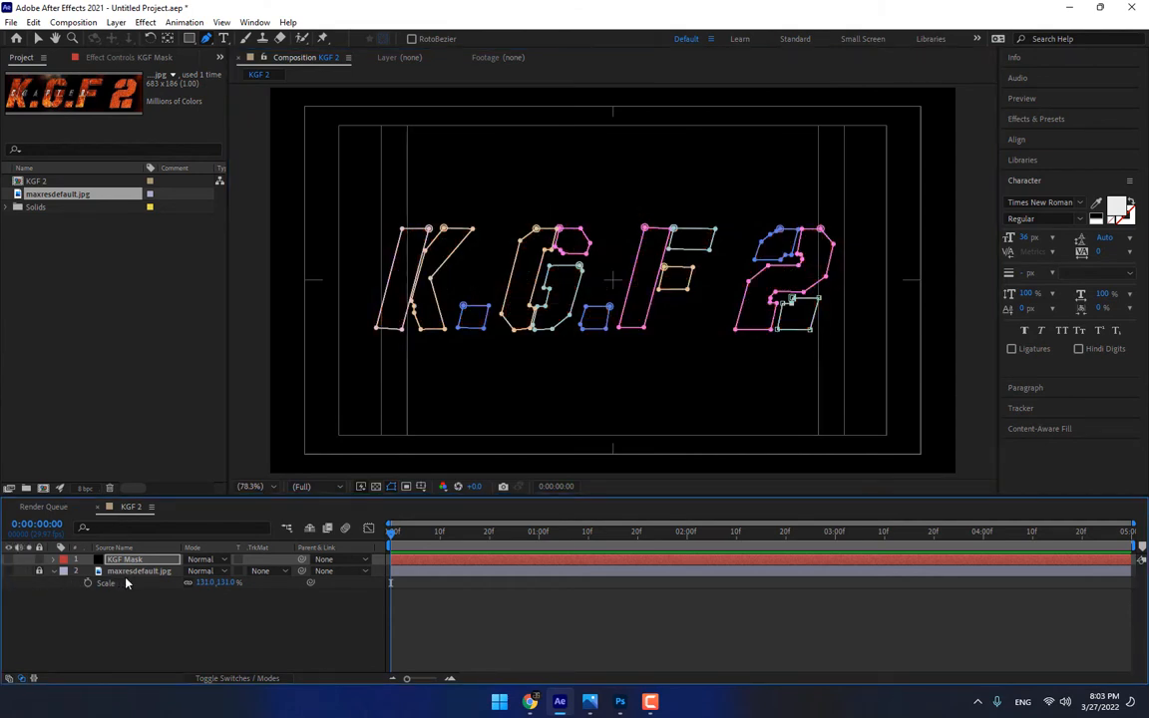
left_click(8, 560)
left_click(59, 594)
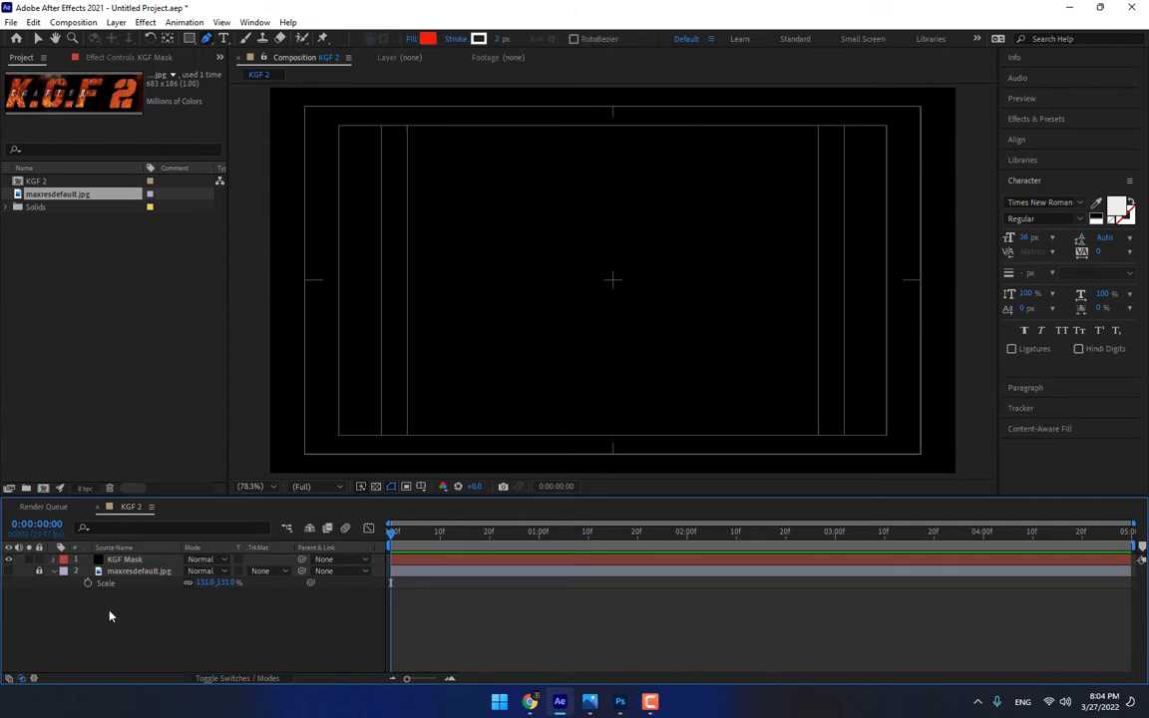
Create a comp-sized black solid named Element 3D and apply the Video Copilot Element effect to it
key("ctrl+y")
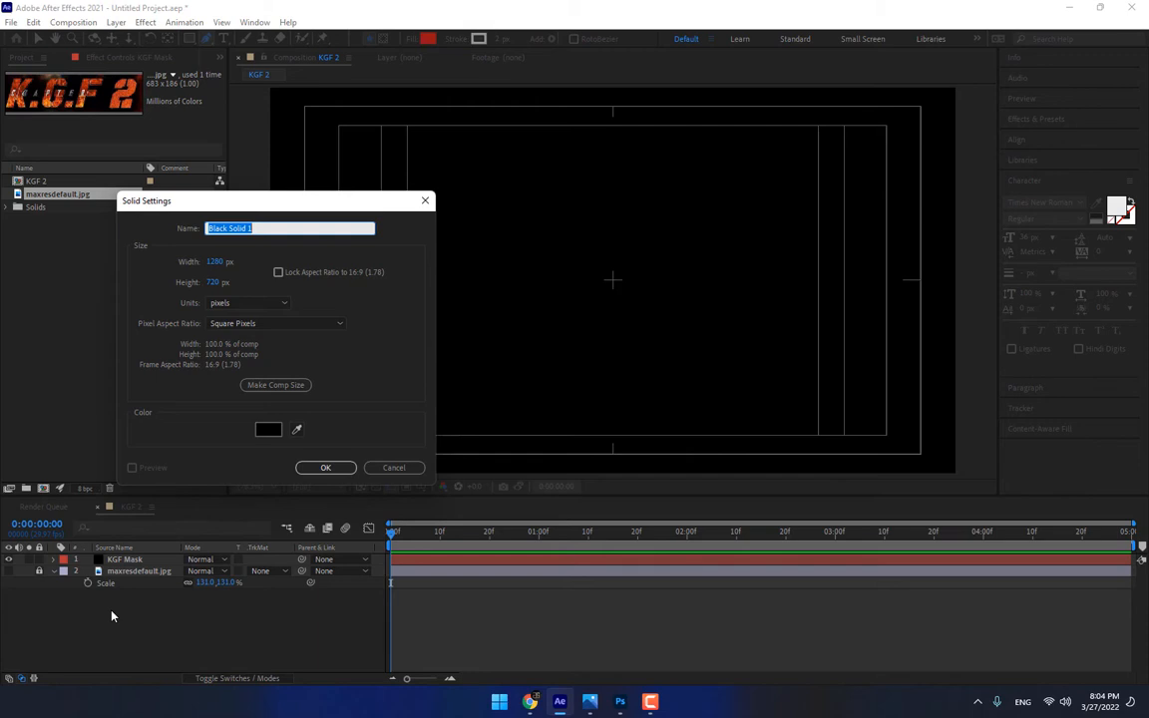
type("Element 3D")
key("Return")
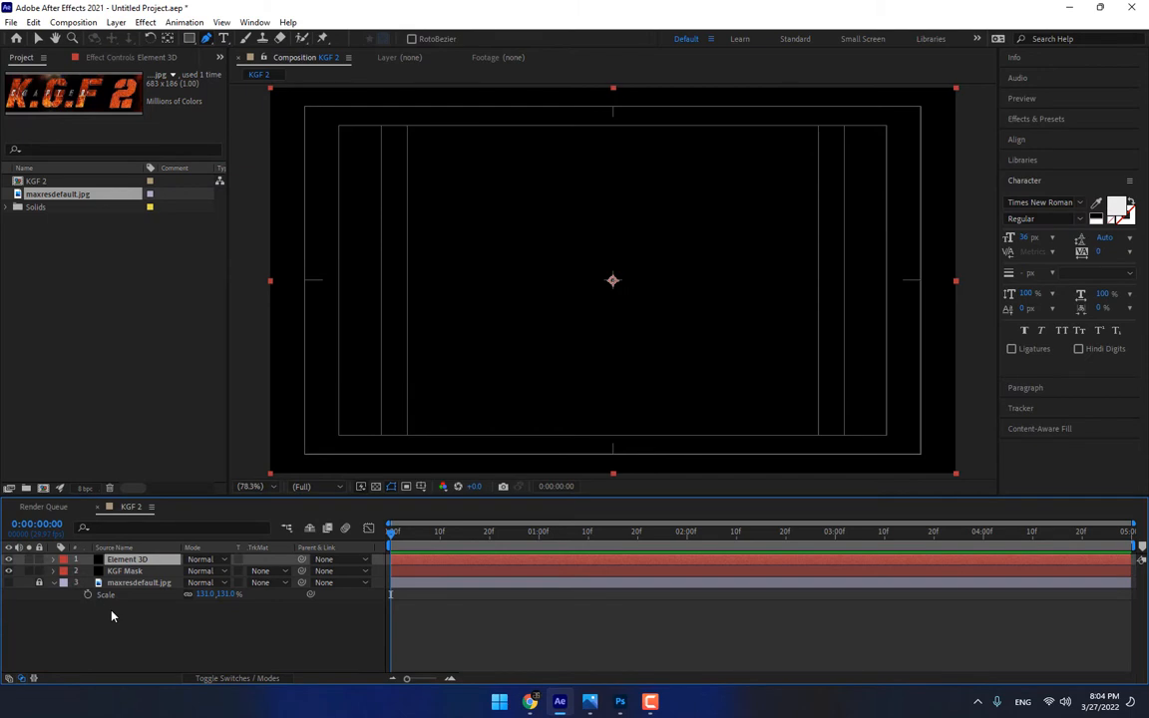
left_click(145, 22)
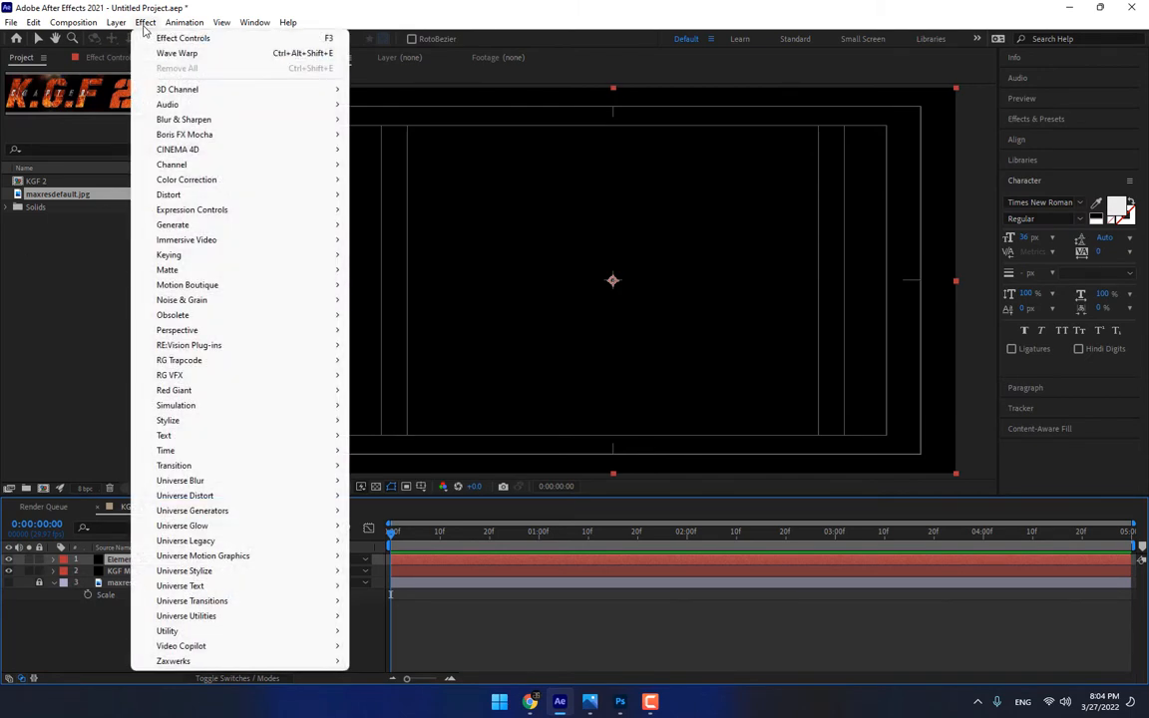
mouse_move(229, 650)
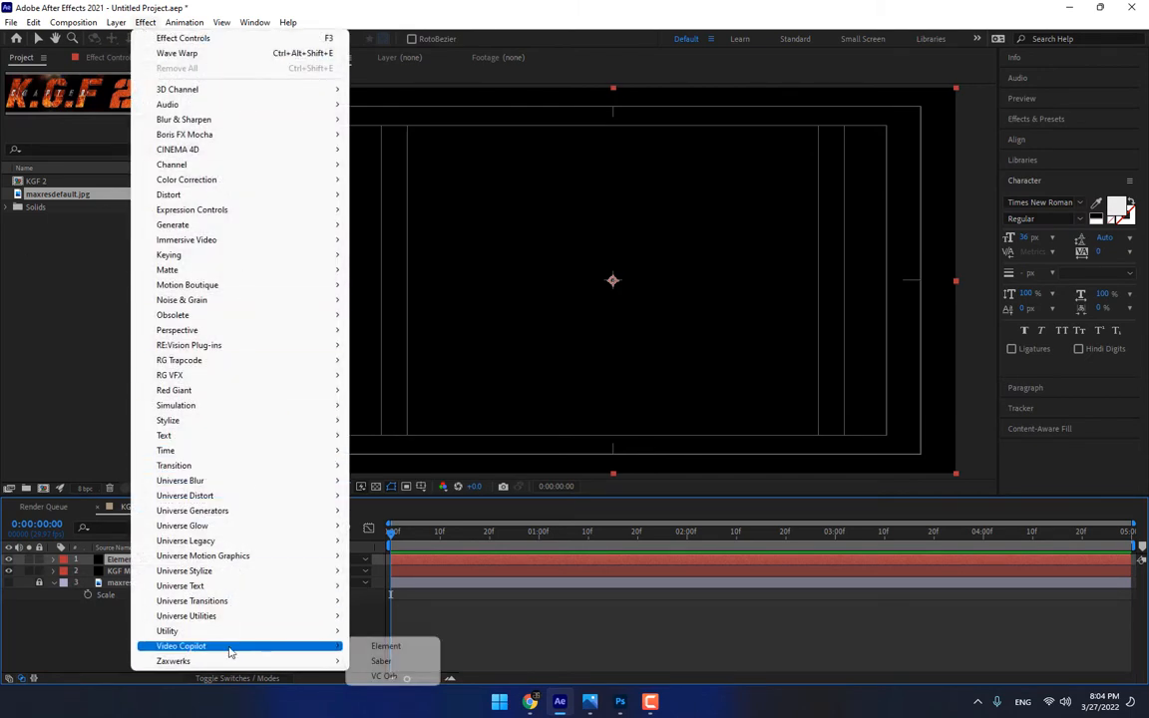
left_click(386, 646)
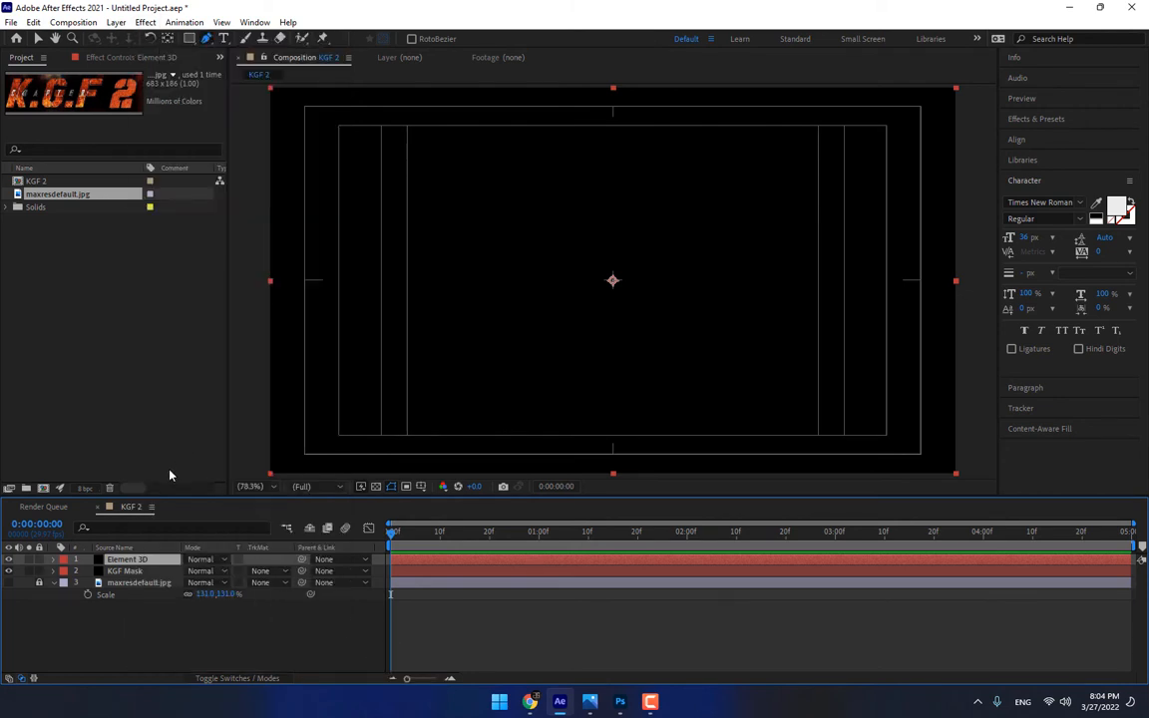
Assign the KGF Mask layer to Path Layer 1 of the Element effect and extrude it in Scene Setup
left_click(17, 214)
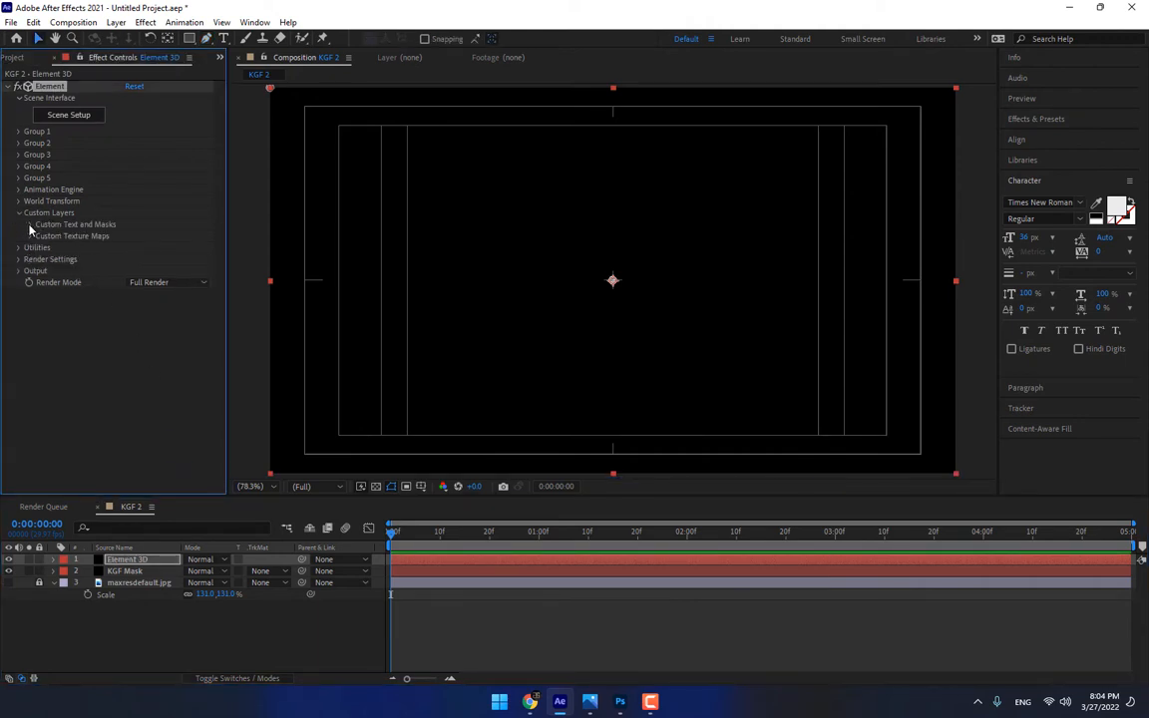
left_click(30, 224)
left_click(141, 236)
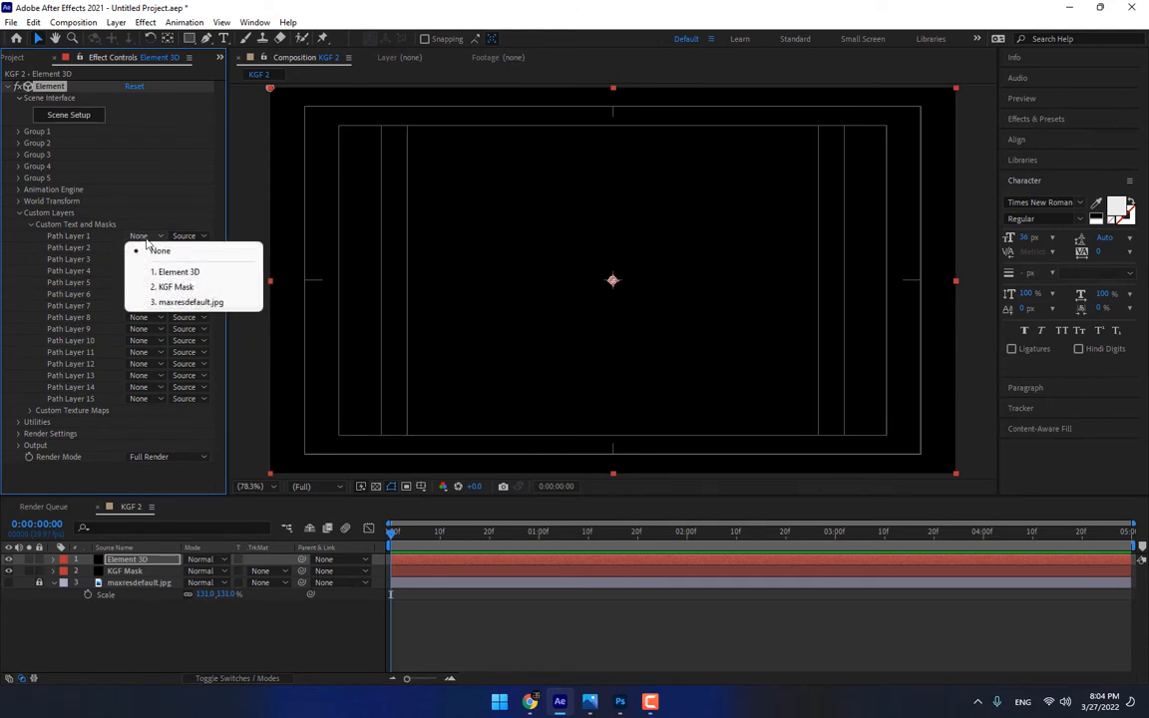
left_click(193, 287)
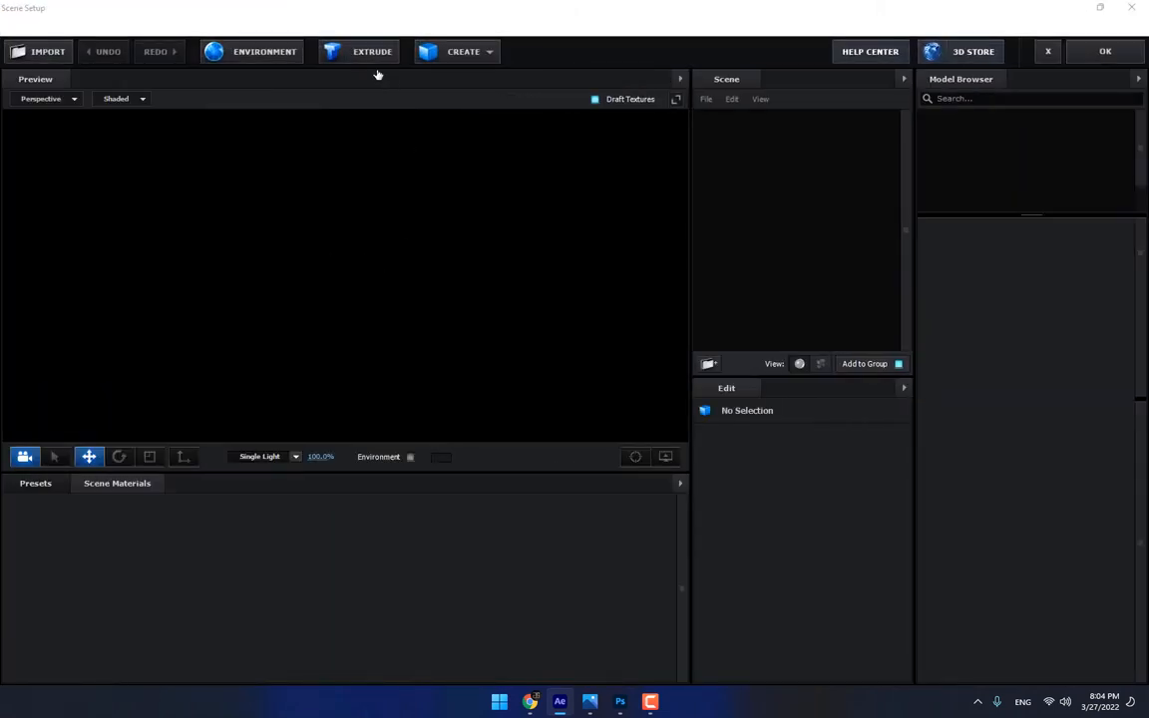
left_click(368, 55)
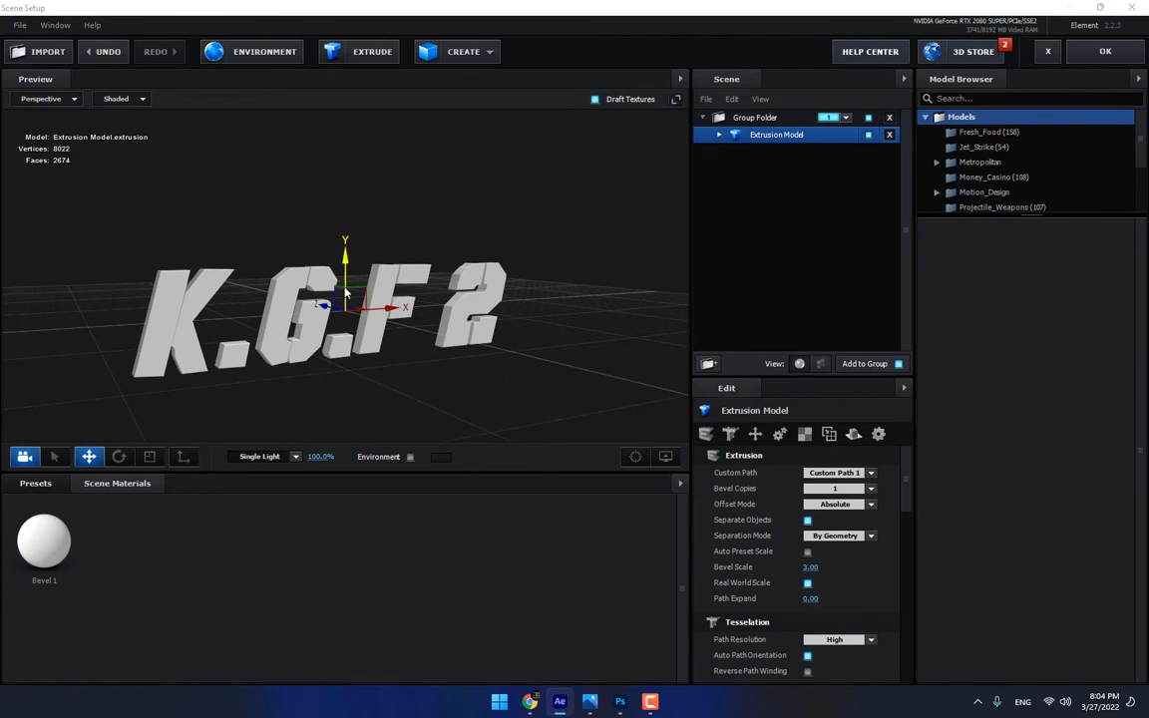
Try the Caution preset from the Physical bevels on the extruded title and replace it with the Detective preset
left_click(36, 483)
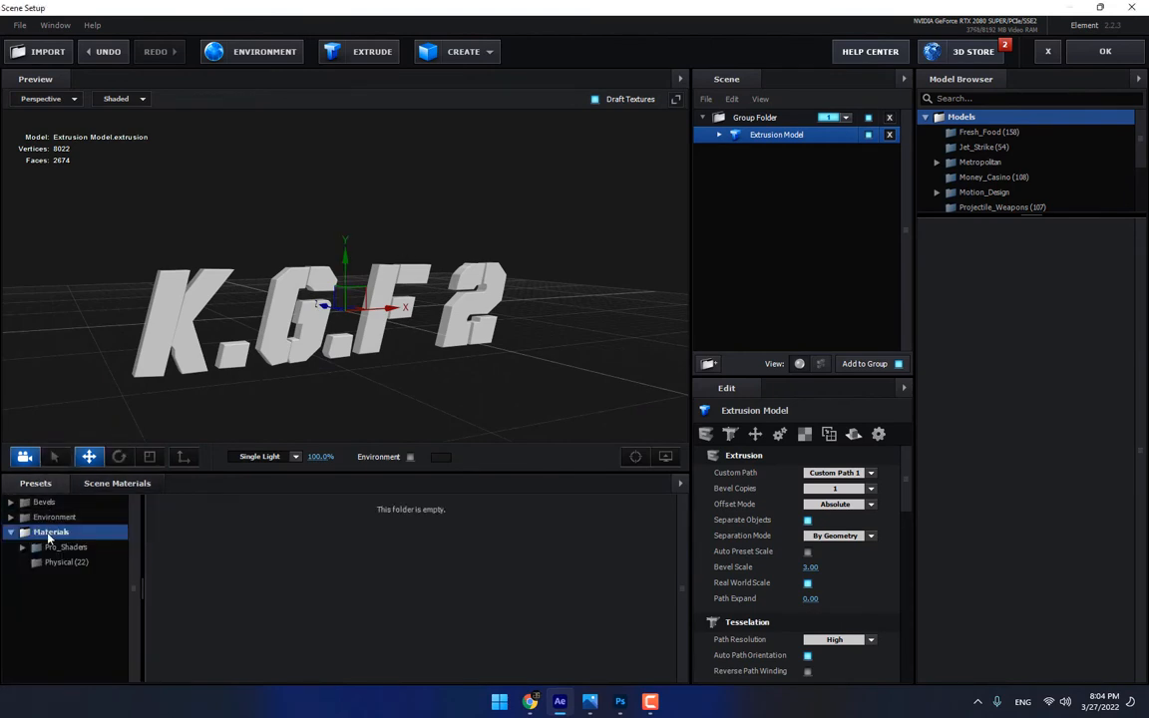
left_click(45, 502)
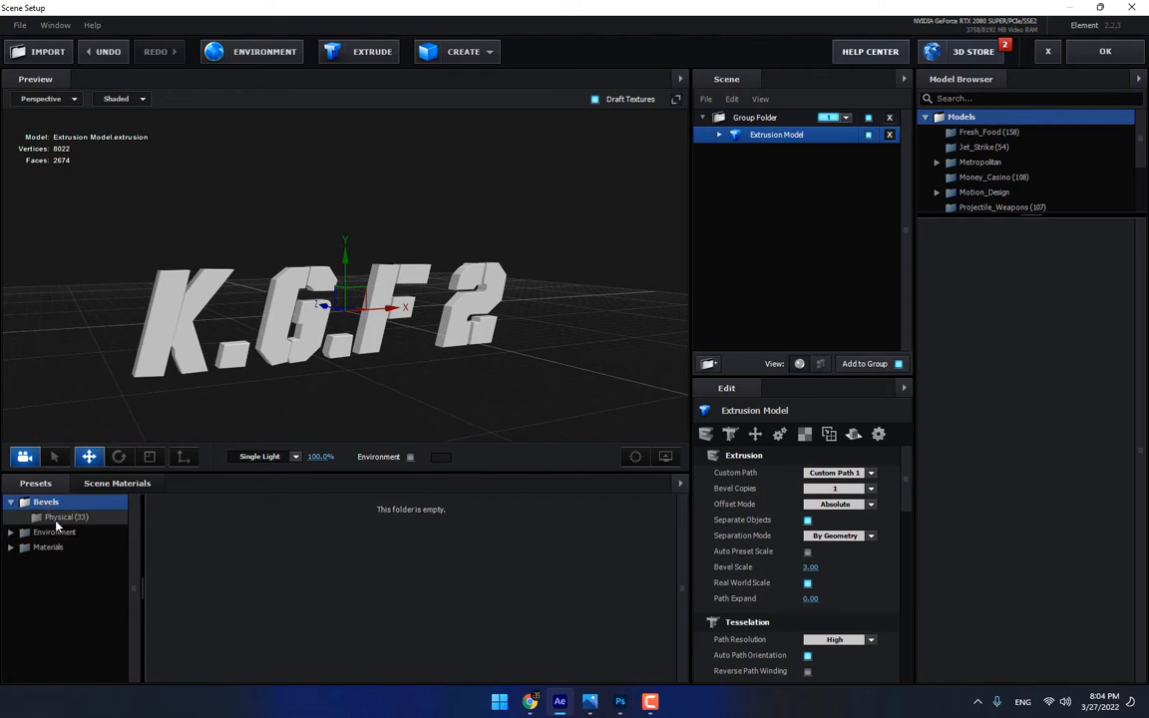
left_click(68, 516)
scroll(512, 565, "down", 1)
scroll(514, 564, "down", 10)
scroll(521, 571, "up", 10)
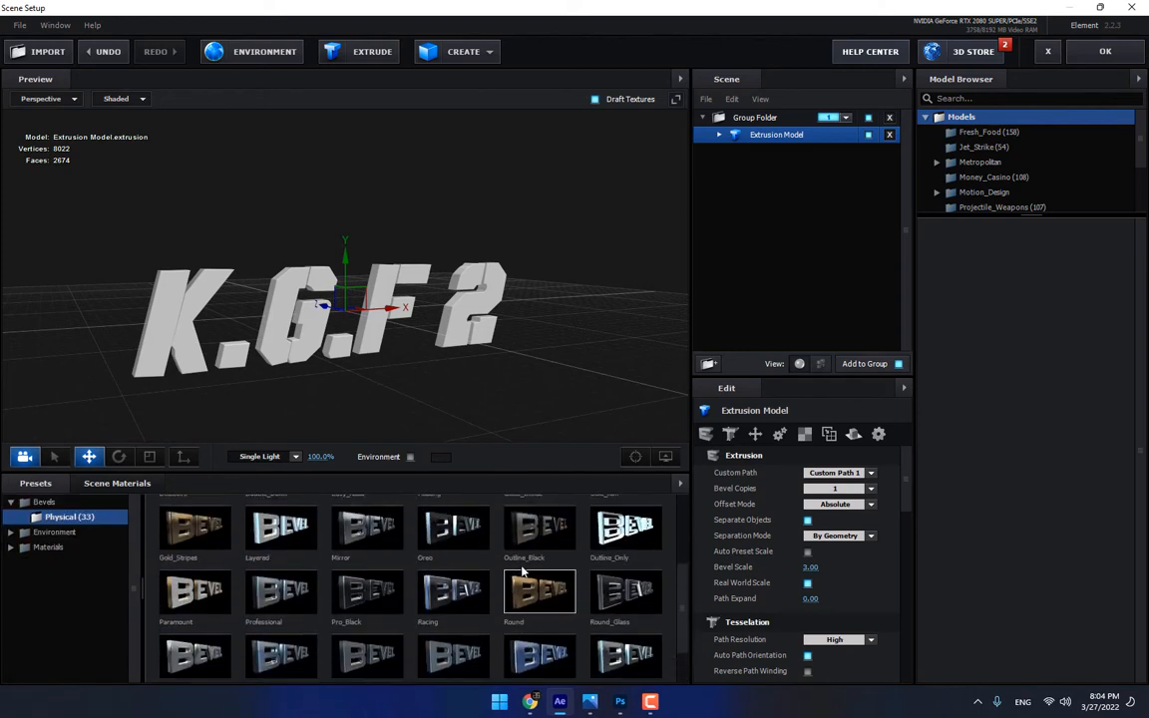
scroll(521, 571, "down", 10)
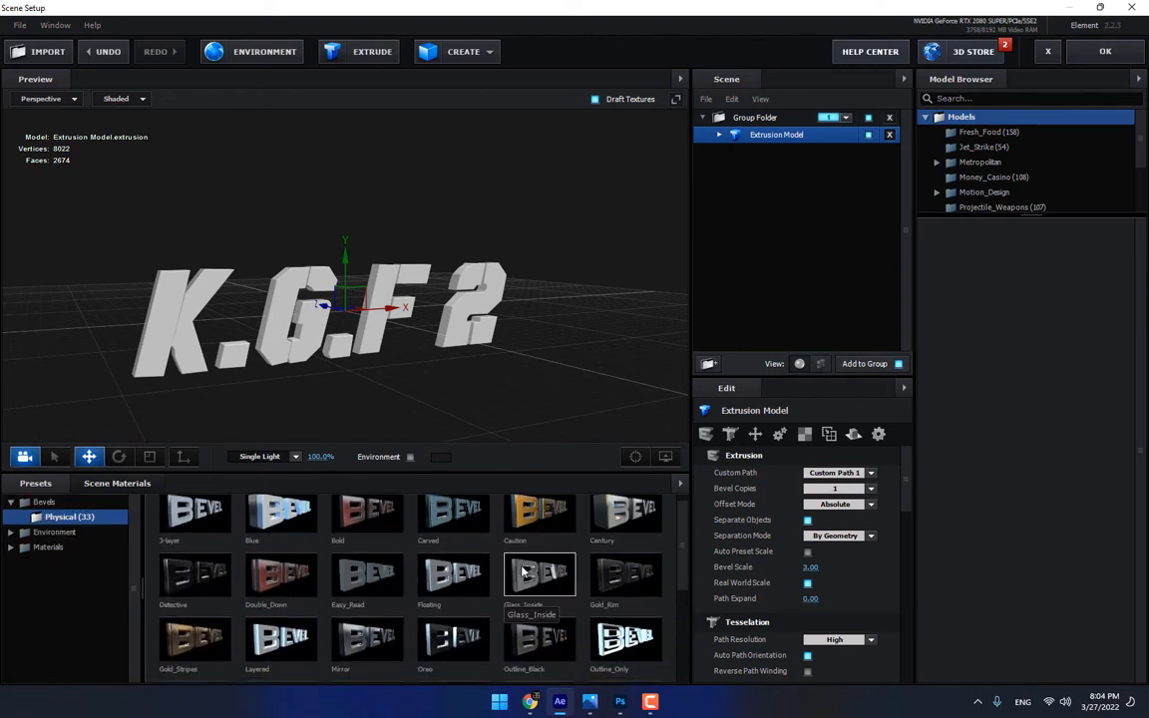
scroll(521, 570, "up", 10)
scroll(522, 571, "down", 10)
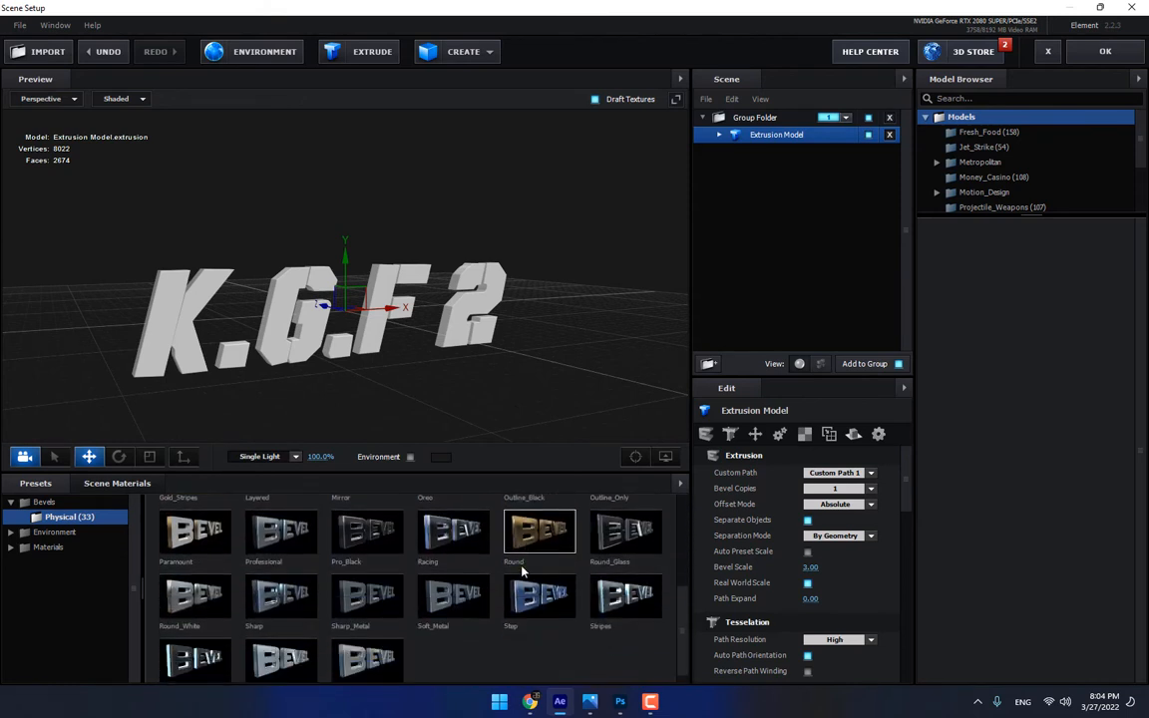
scroll(521, 564, "up", 10)
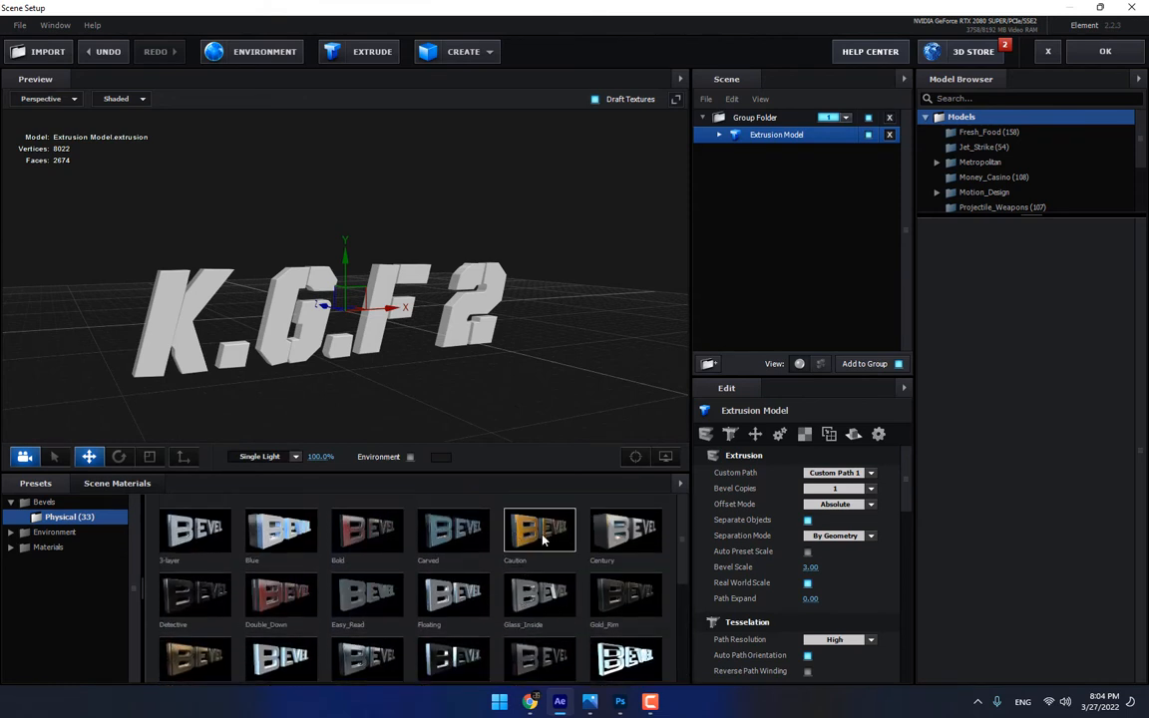
left_click(534, 530)
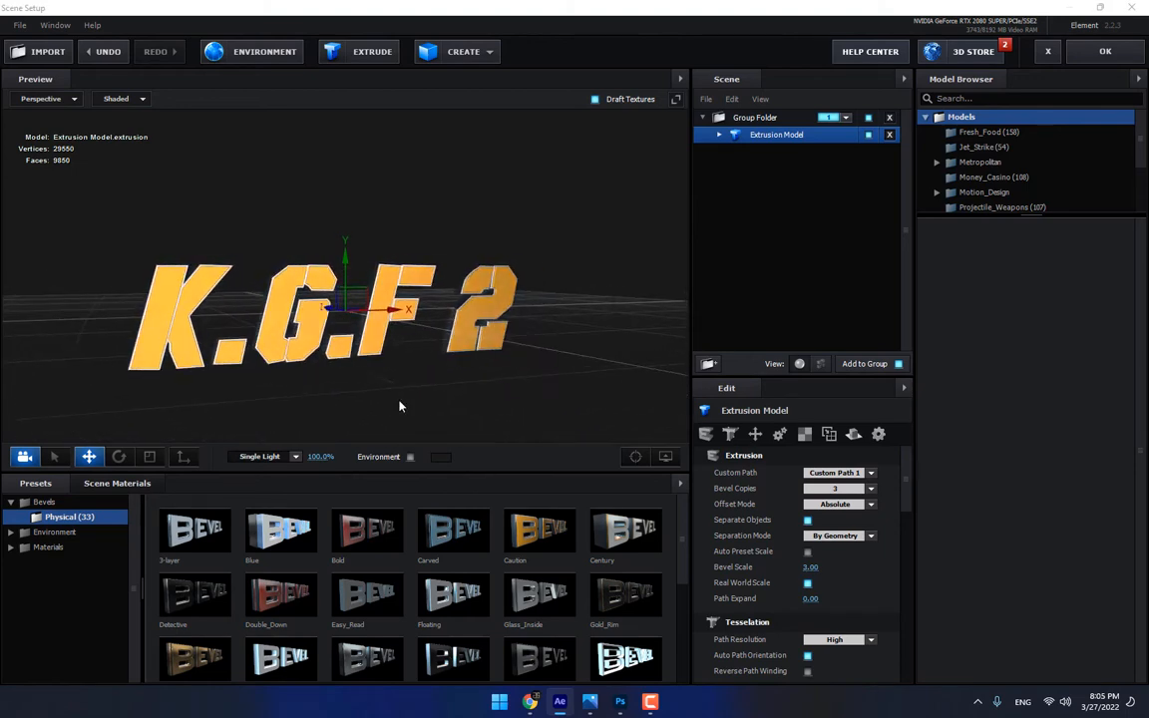
scroll(576, 564, "down", 1)
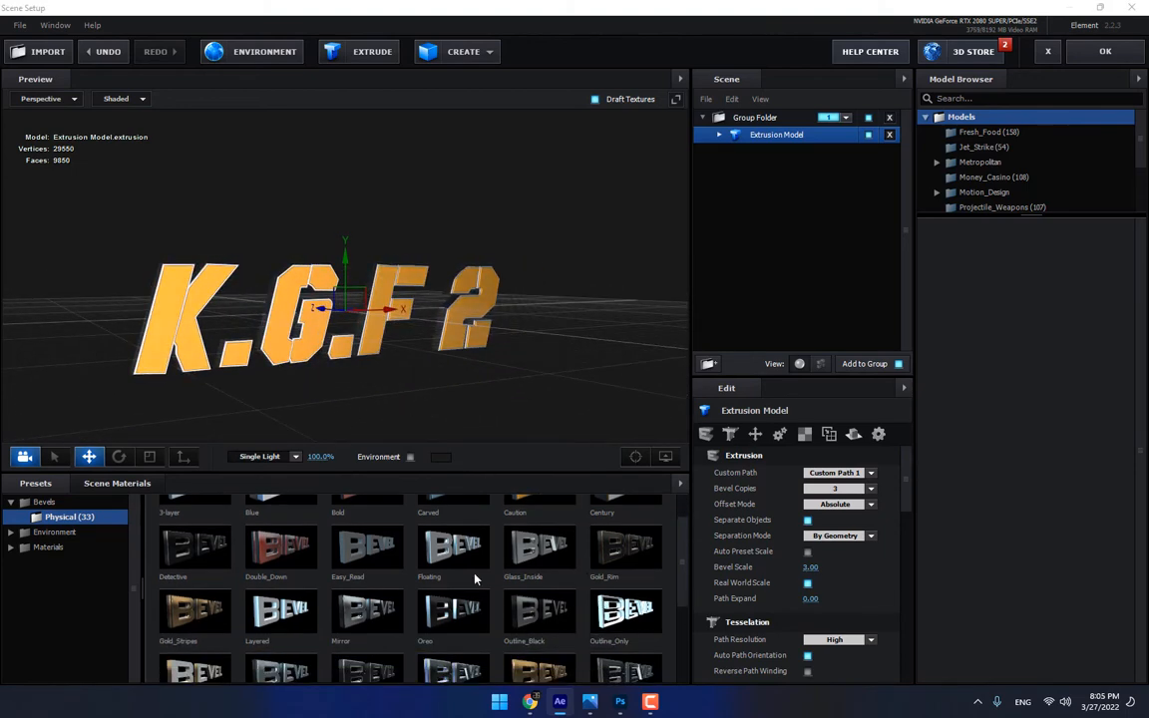
left_click(202, 548)
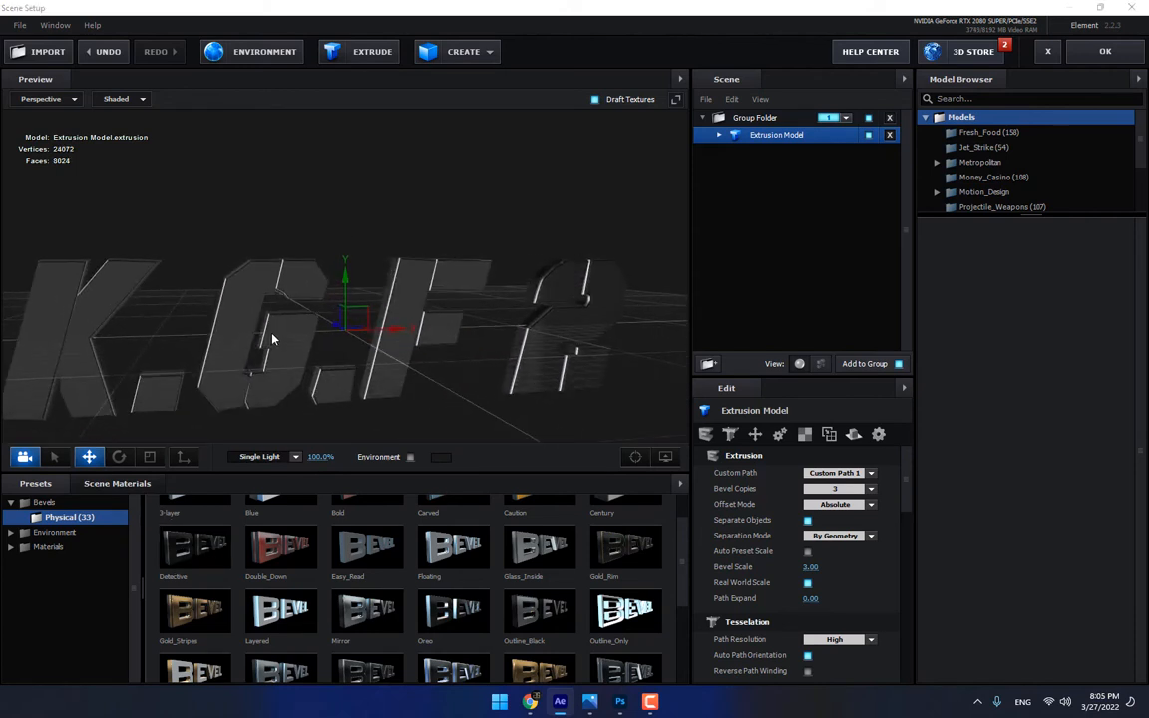
Show the Metal materials of Pro_Shaders and expand the Extrusion Model to list its bevel materials
left_click(11, 548)
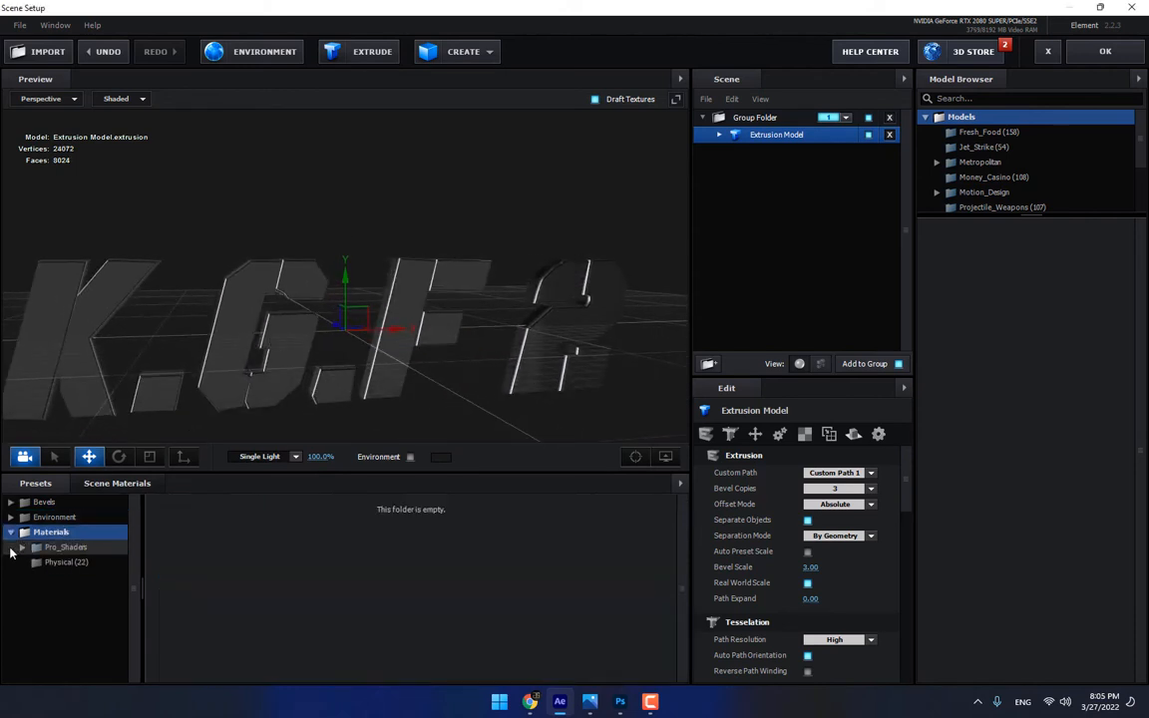
left_click(45, 562)
left_click(62, 546)
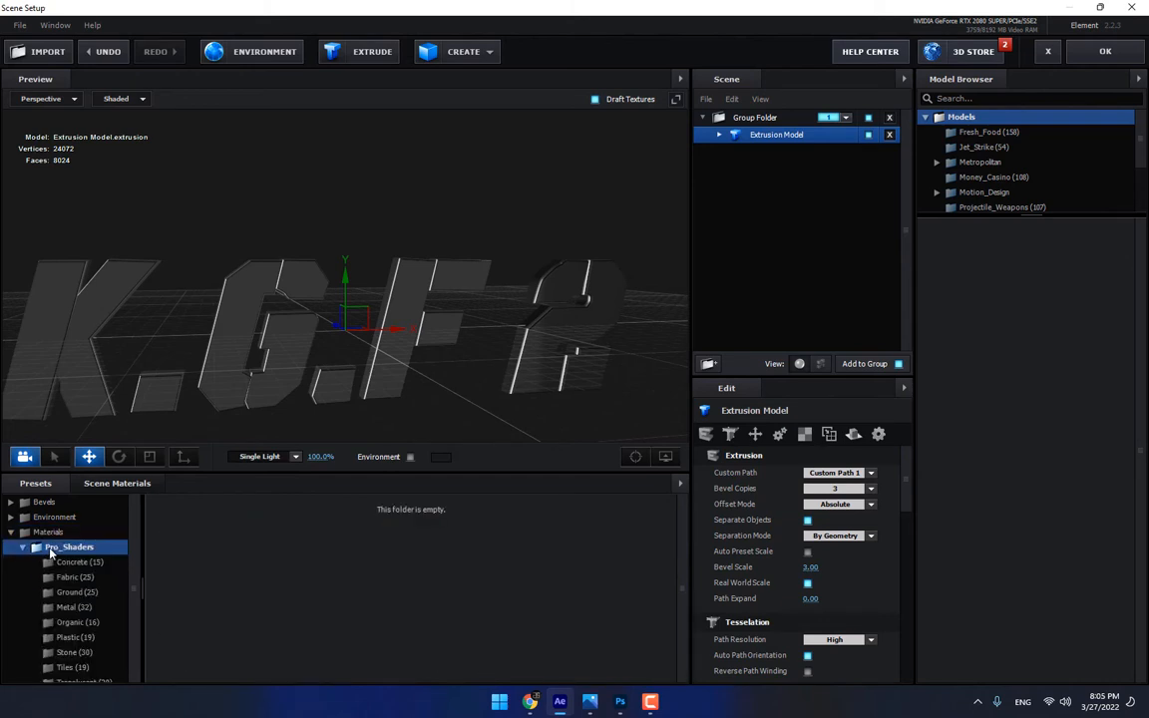
scroll(99, 579, "down", 1)
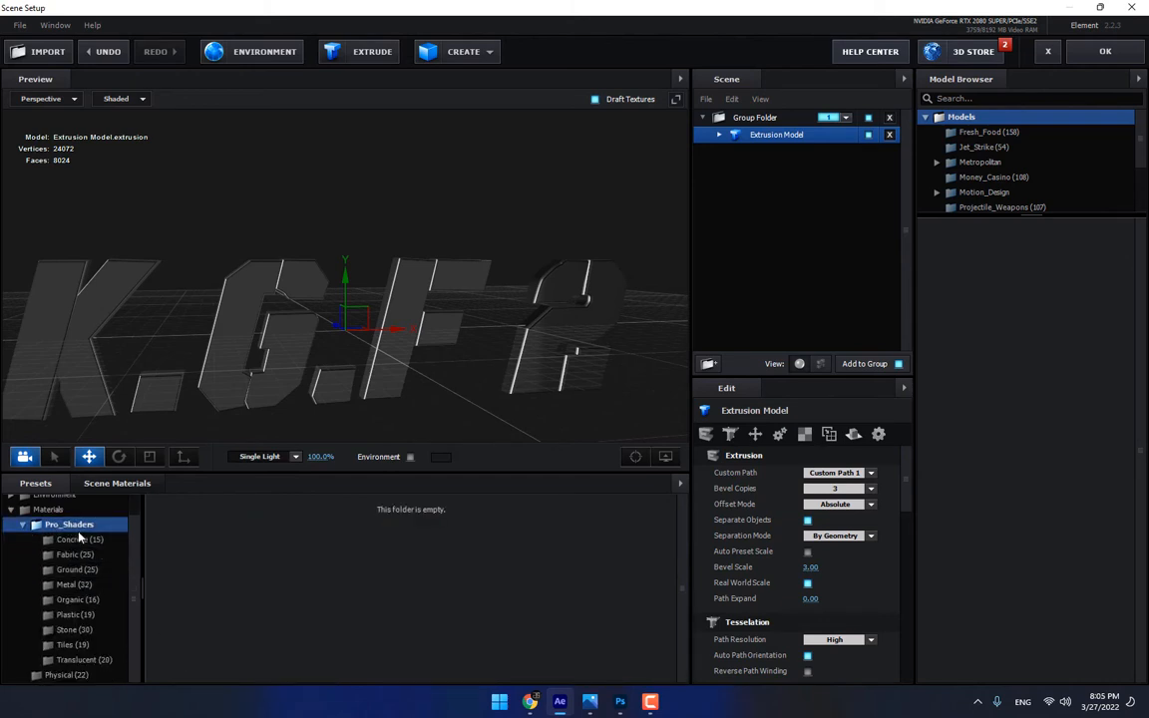
left_click(71, 585)
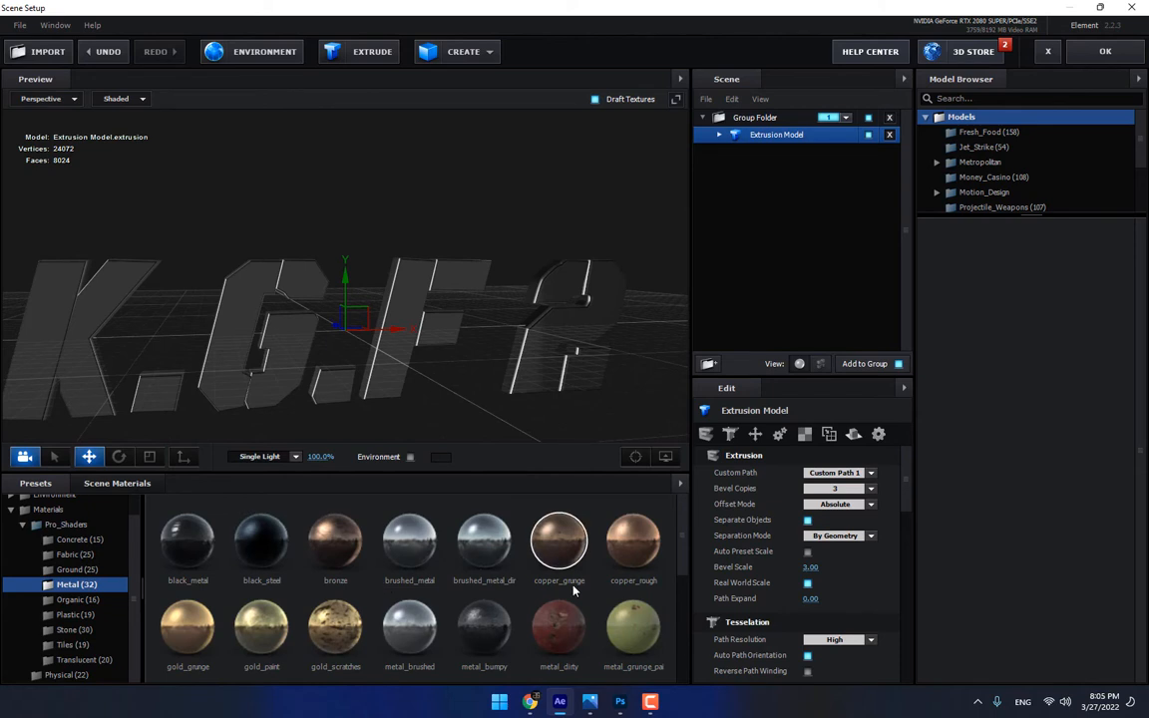
left_click(719, 136)
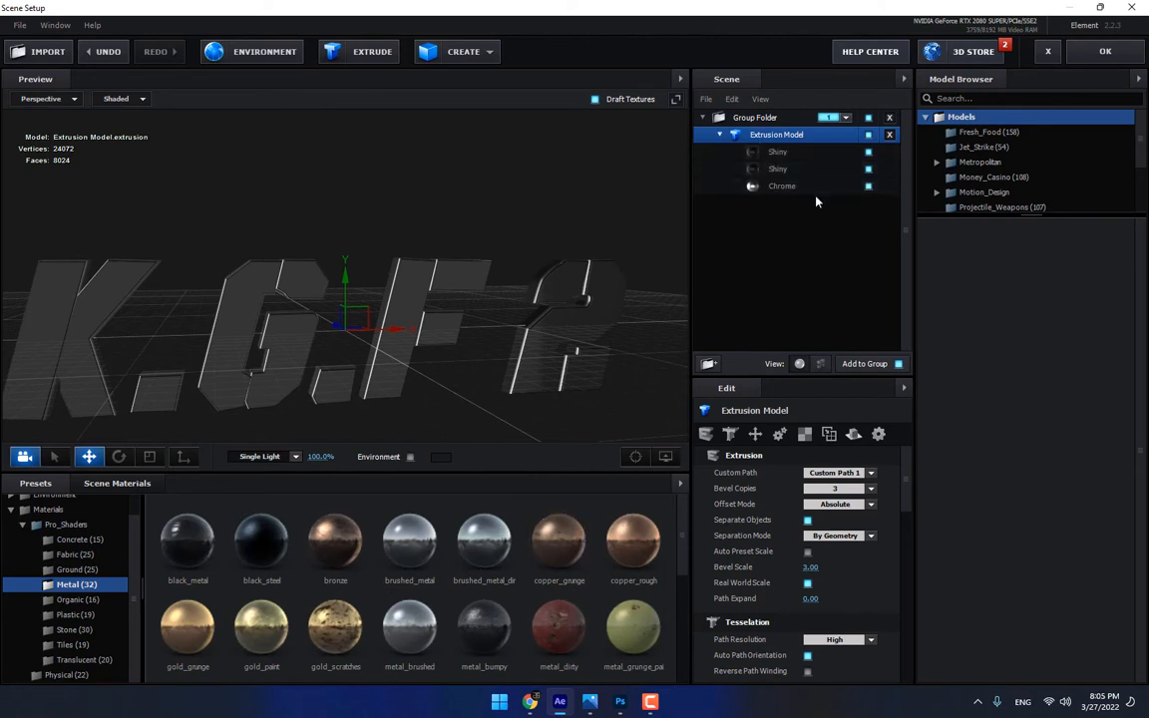
Identify the surface that the first Shiny material covers and try gold_scratches on it
left_click(801, 152)
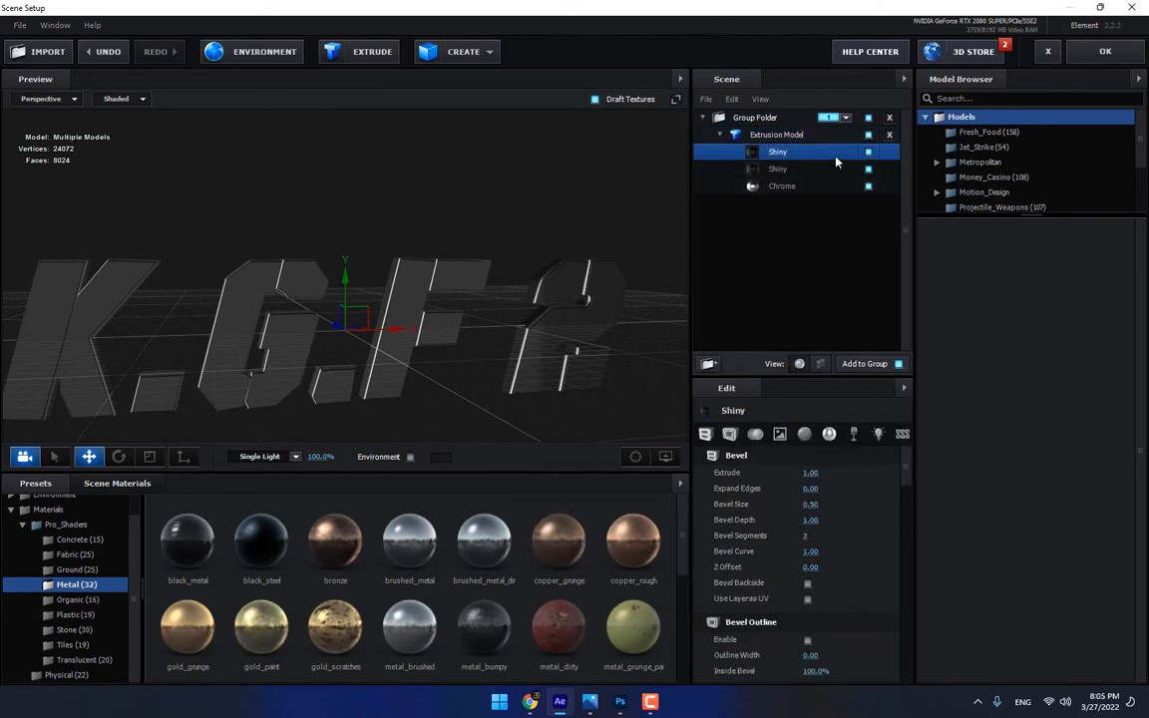
left_click(867, 151)
left_click(868, 152)
left_click_drag(568, 294, 319, 297)
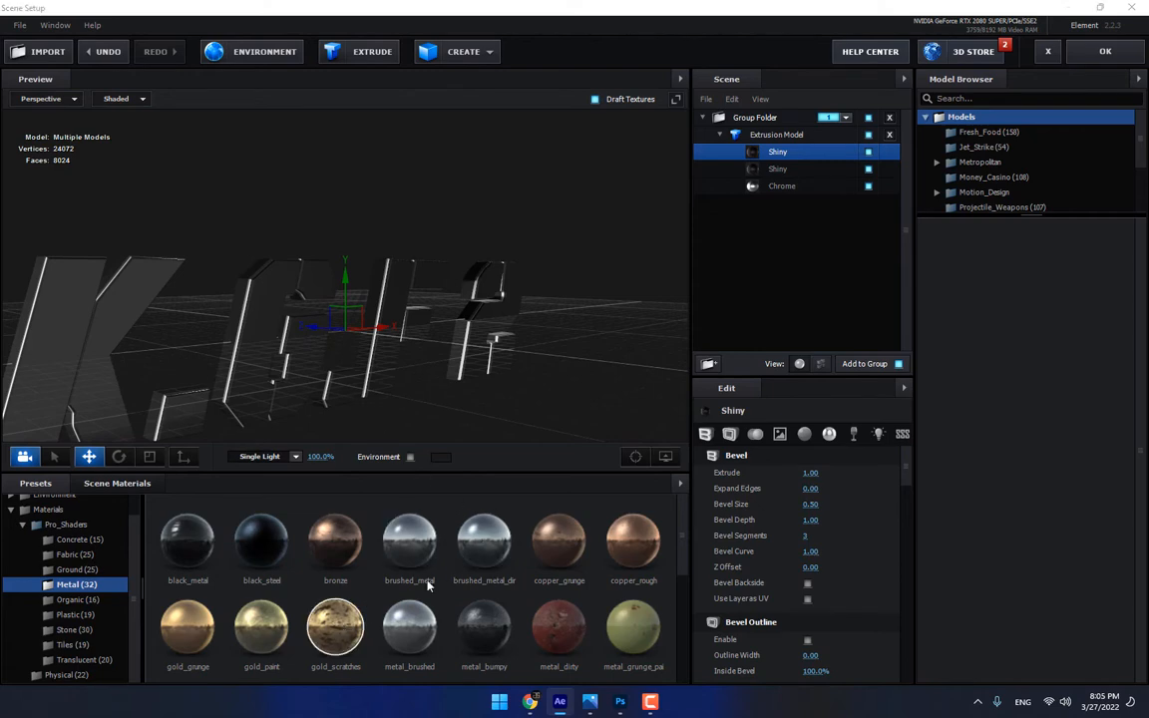
left_click_drag(429, 587, 772, 152)
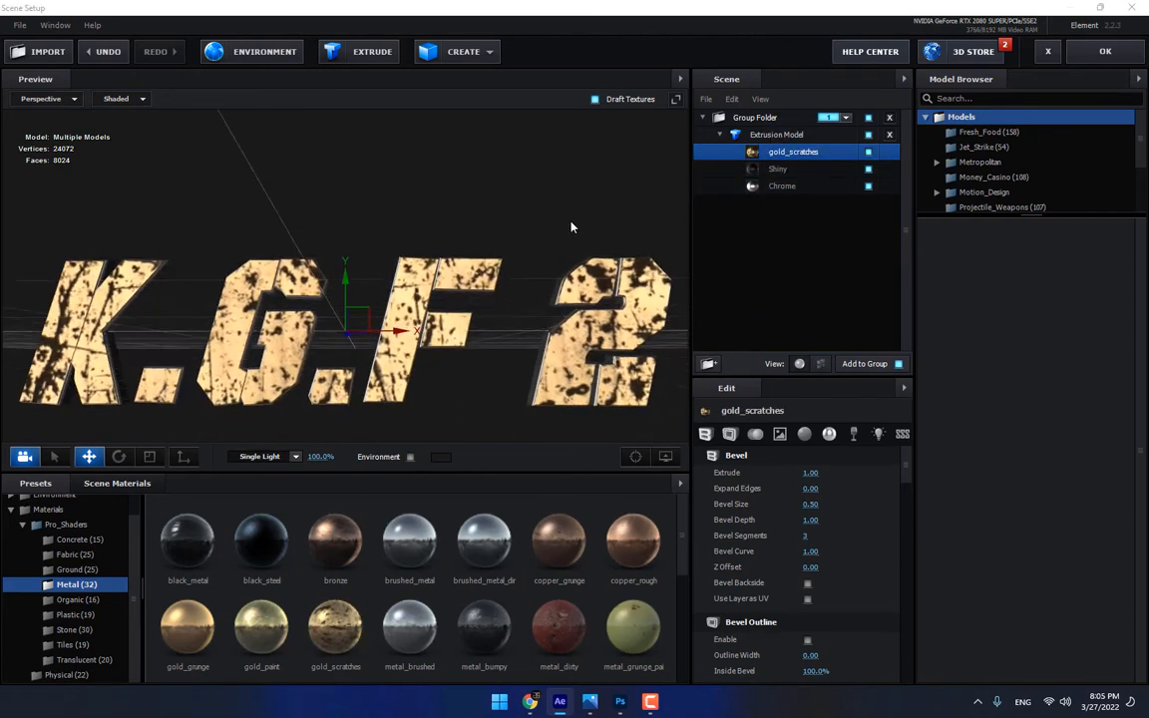
Replace gold_scratches on the title's front faces with metal_grunge_painted_03 and check it from another angle
left_click_drag(572, 224, 631, 244)
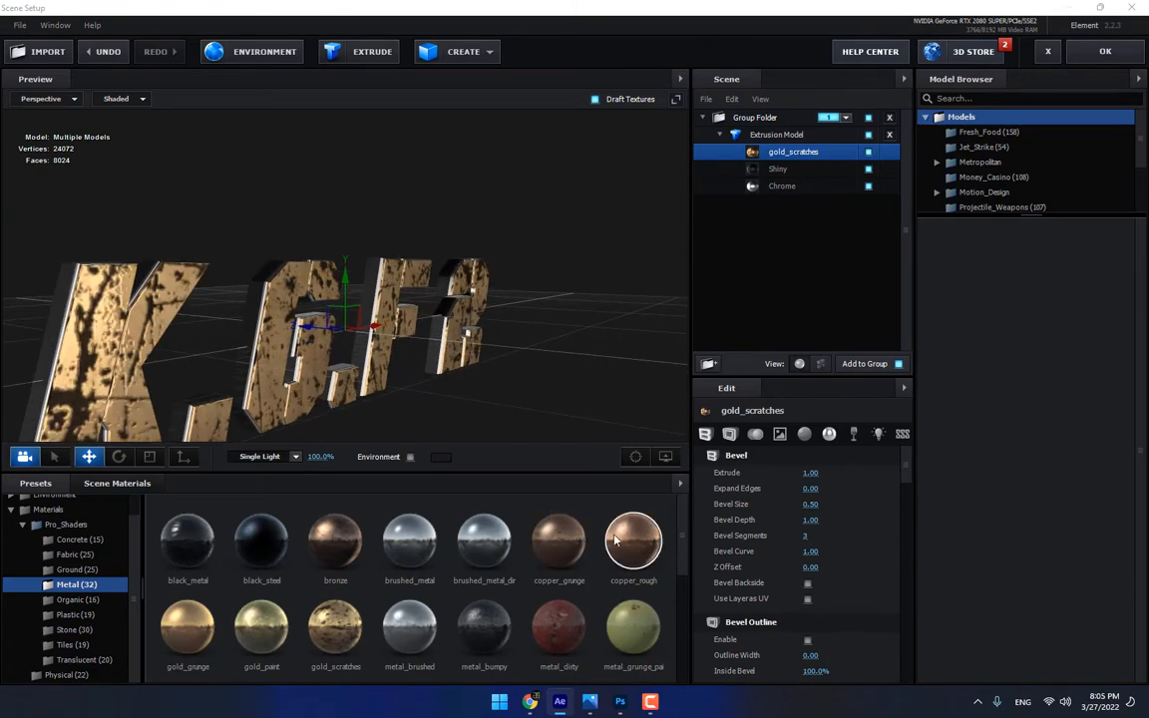
scroll(339, 575, "down", 2)
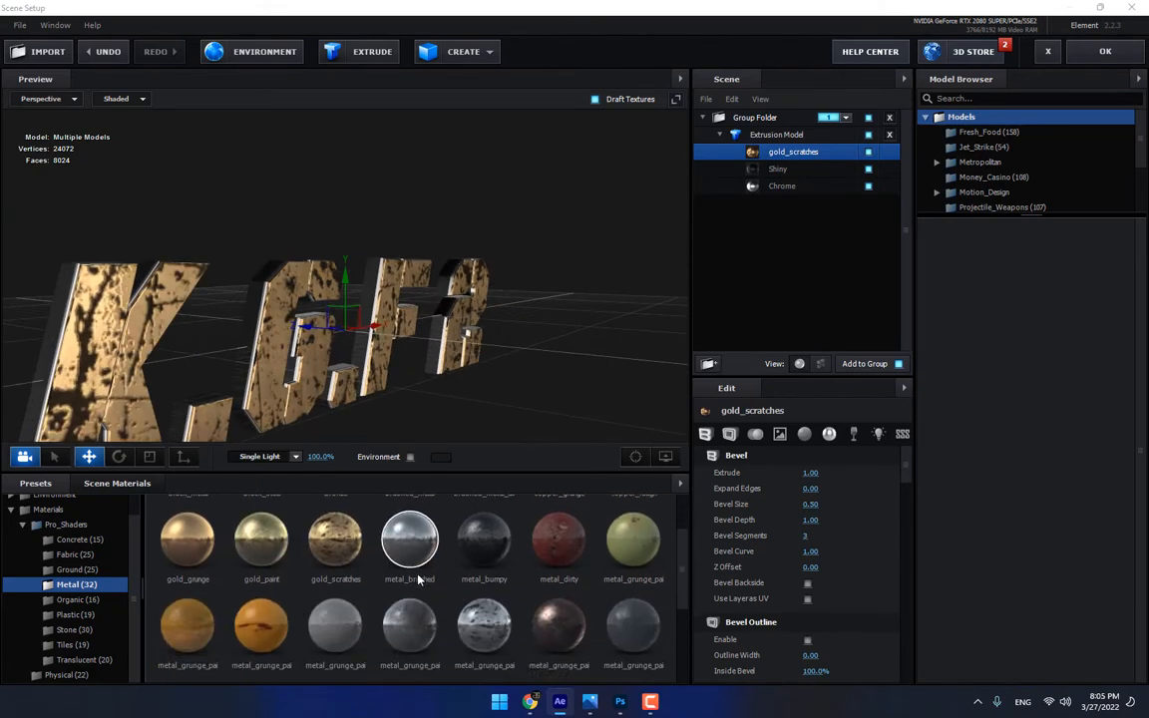
left_click_drag(261, 570, 782, 154)
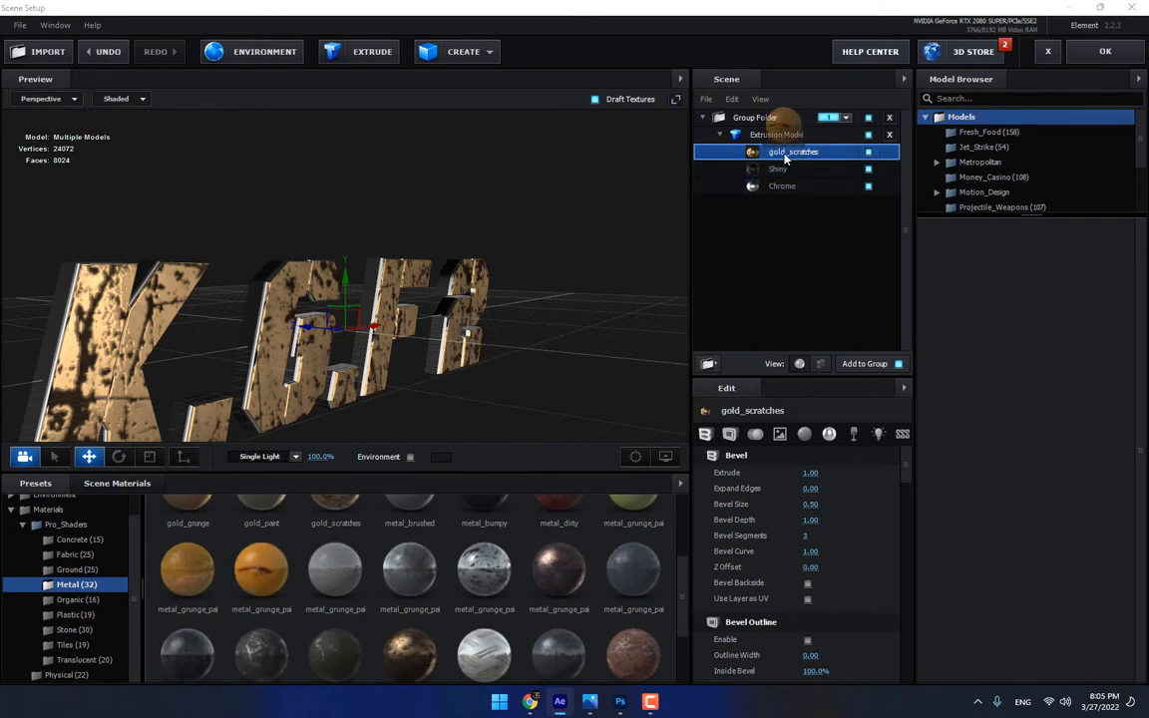
left_click_drag(636, 272, 520, 288)
Try metal_painted and gold_scratches in turn as the material of the title's front faces
scroll(598, 589, "down", 1)
scroll(598, 588, "down", 2)
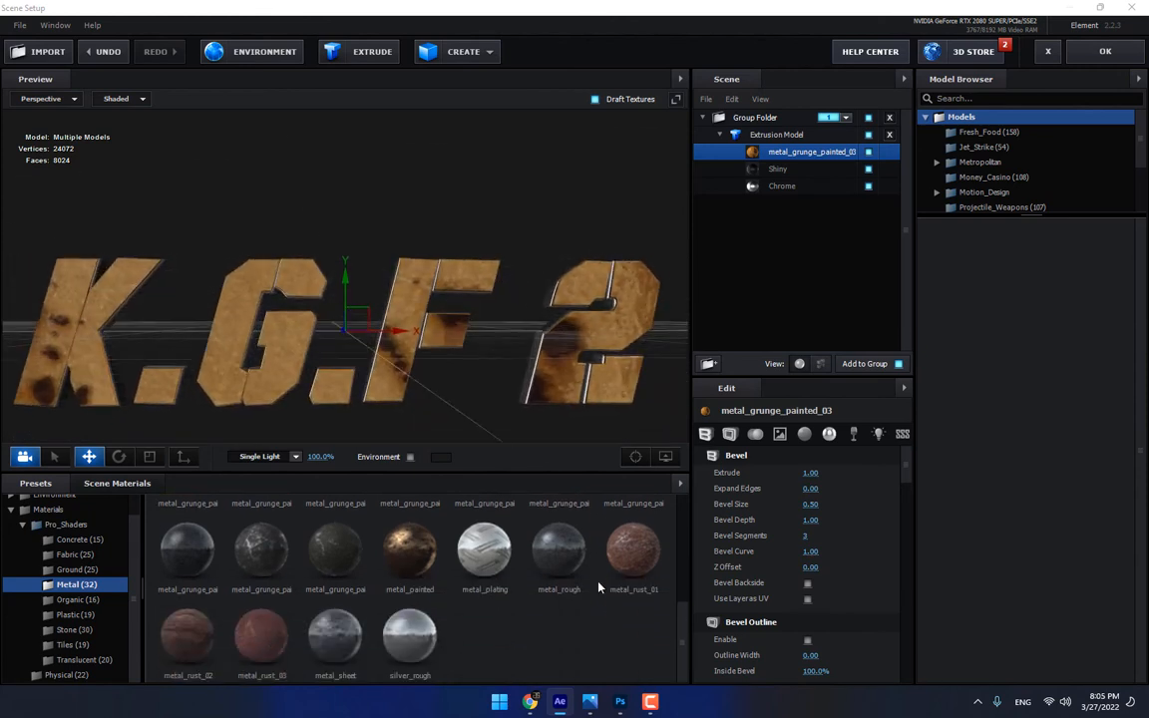
left_click_drag(410, 546, 788, 154)
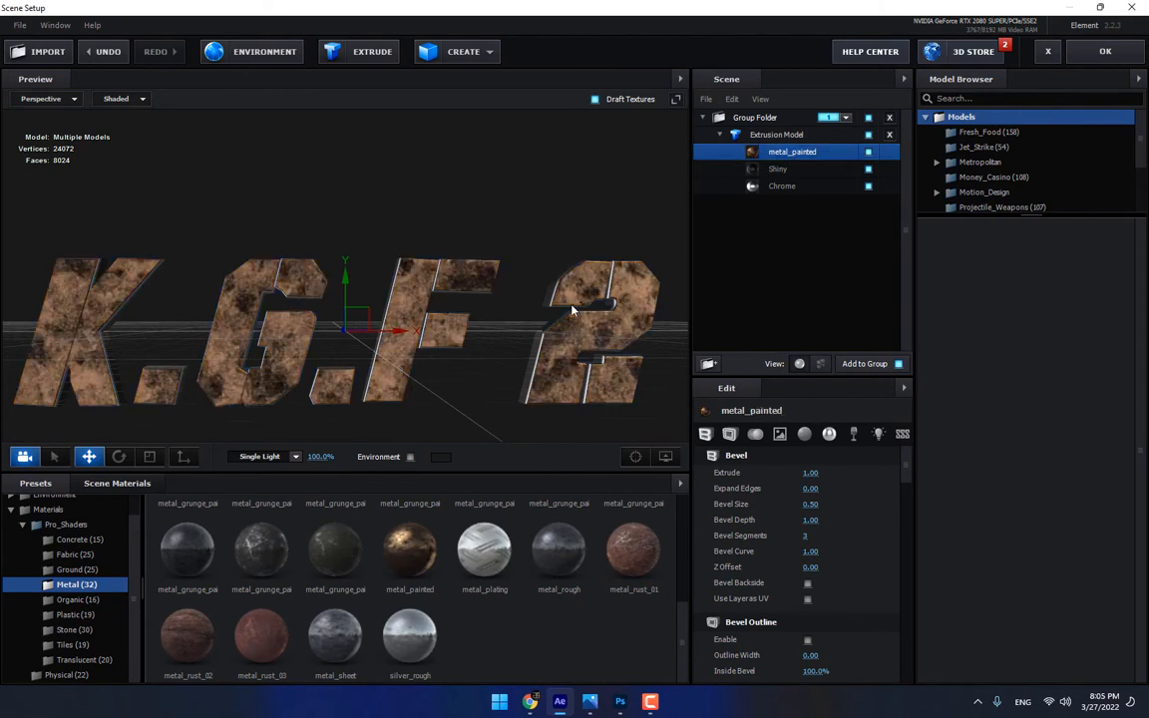
scroll(479, 581, "up", 5)
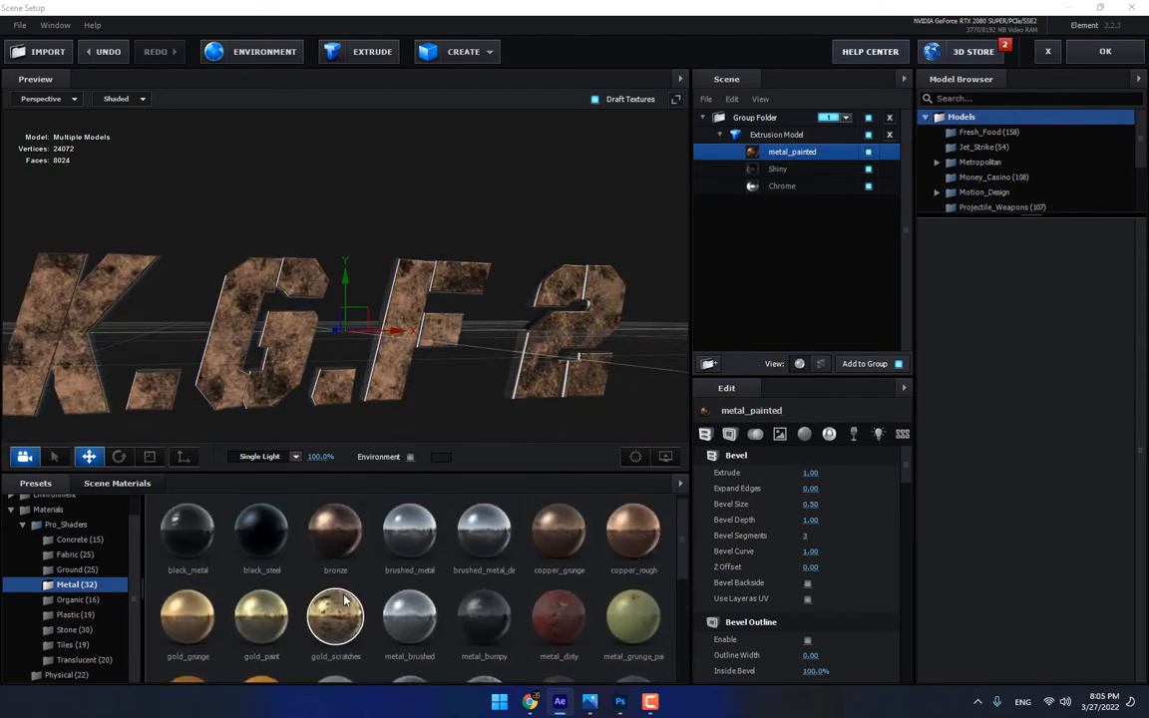
left_click_drag(342, 611, 704, 142)
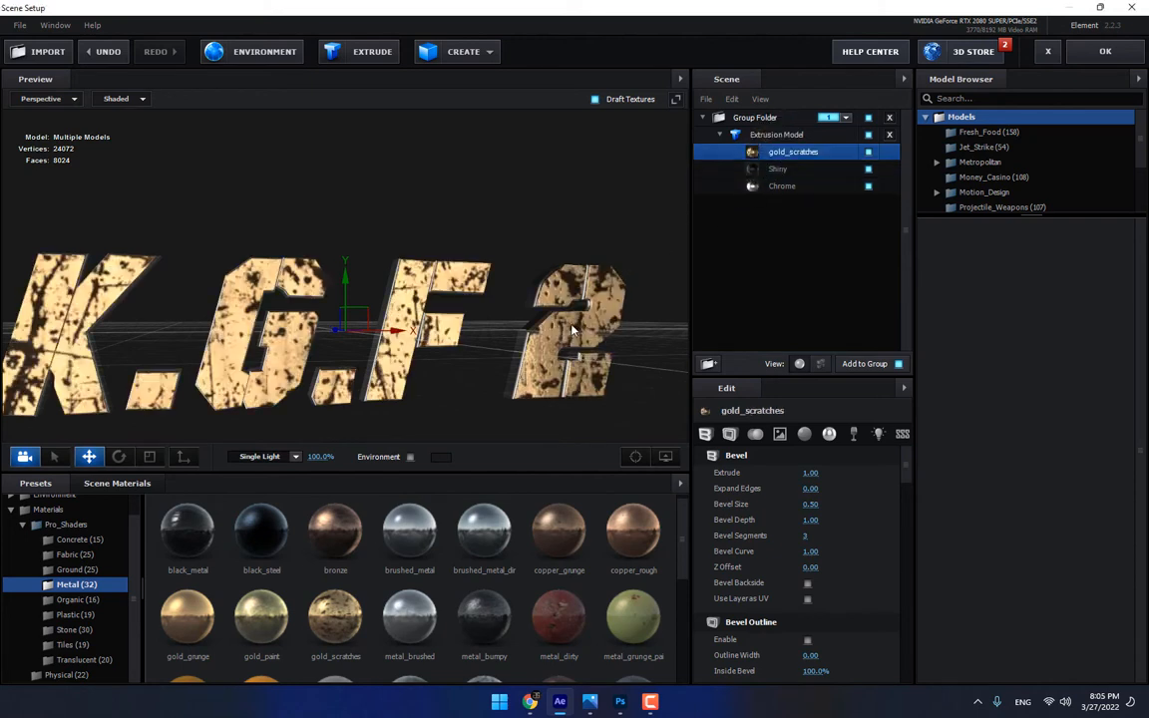
Apply metal_grunge_painted_03 to the first material slot of the Extrusion Model
scroll(504, 562, "down", 1)
scroll(504, 562, "down", 1)
left_click_drag(237, 614, 802, 154)
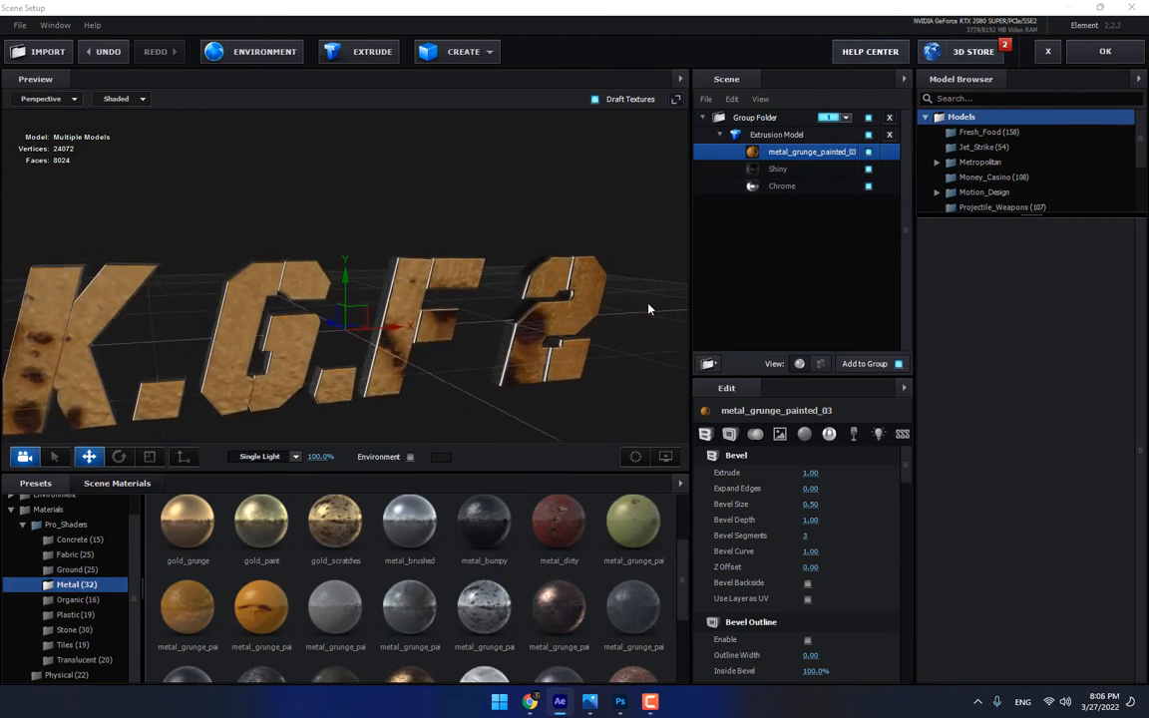
Replace the Shiny material with metal_painted and the Chrome material with gold_scratches, and accept the scene setup
left_click(762, 170)
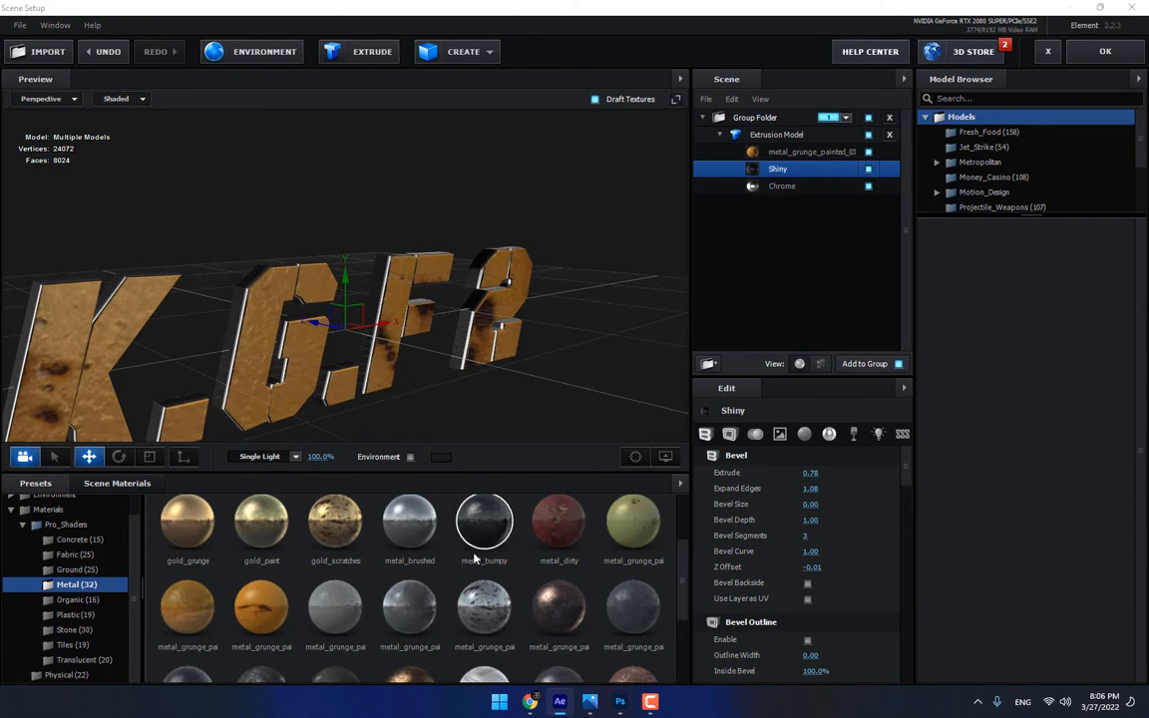
scroll(474, 560, "down", 3)
left_click_drag(429, 548, 798, 171)
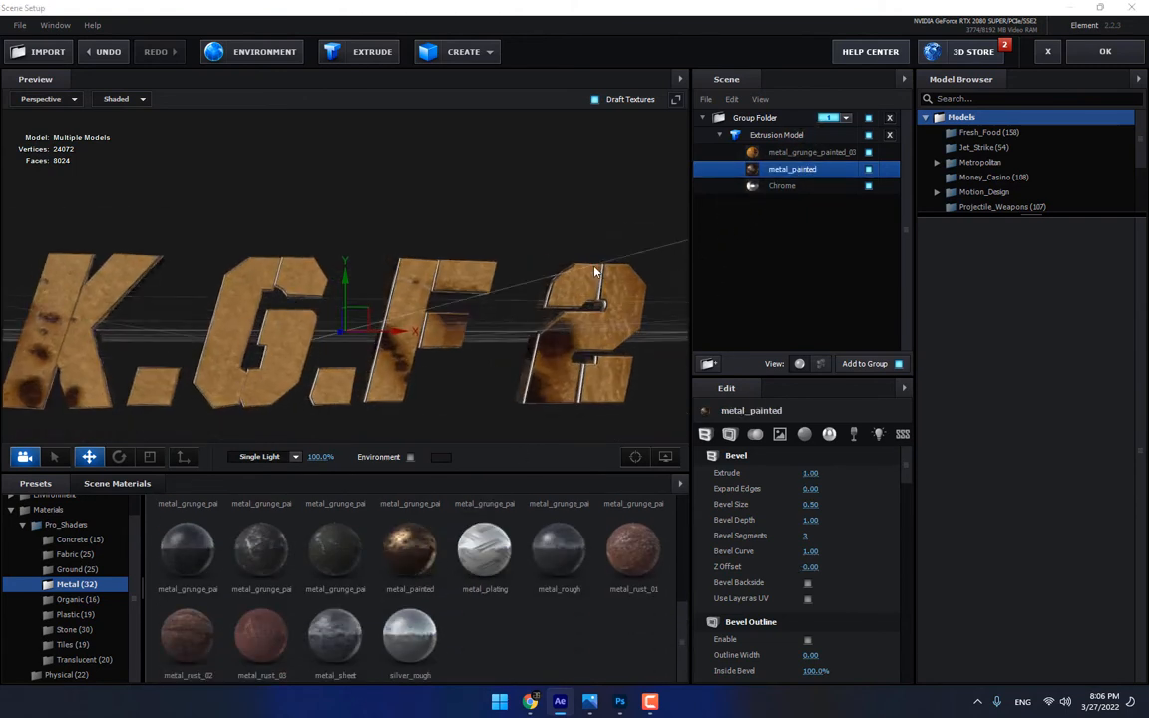
scroll(470, 585, "up", 5)
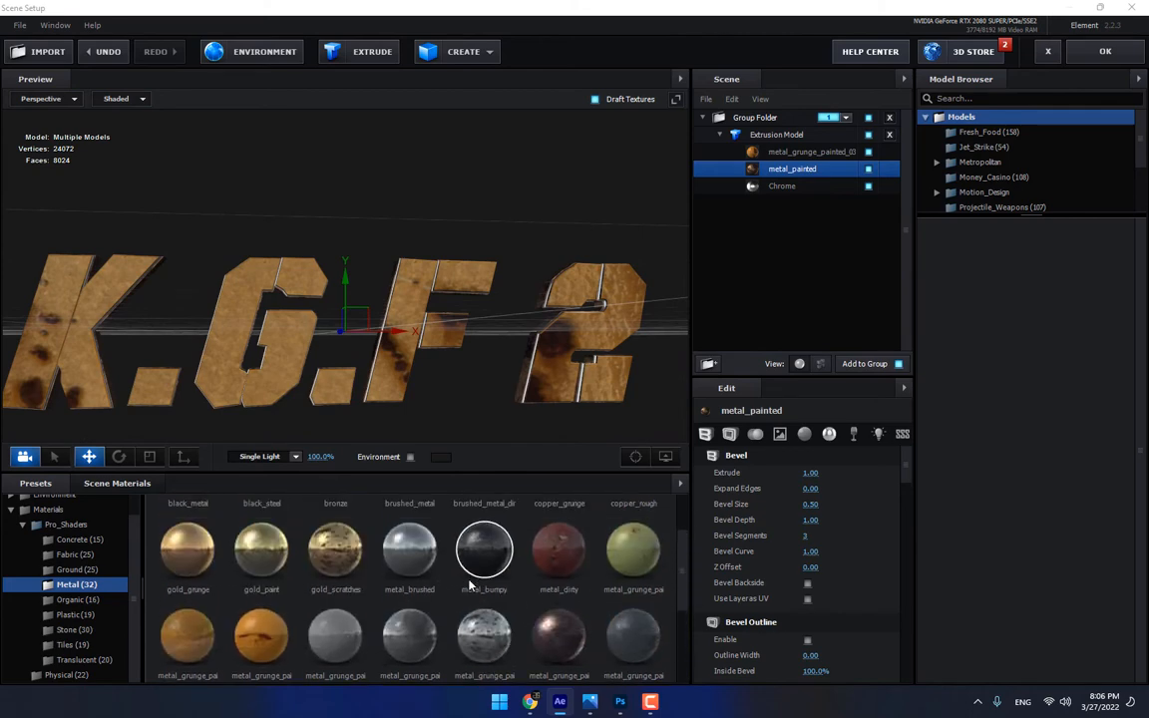
scroll(469, 582, "up", 1)
left_click_drag(337, 616, 813, 190)
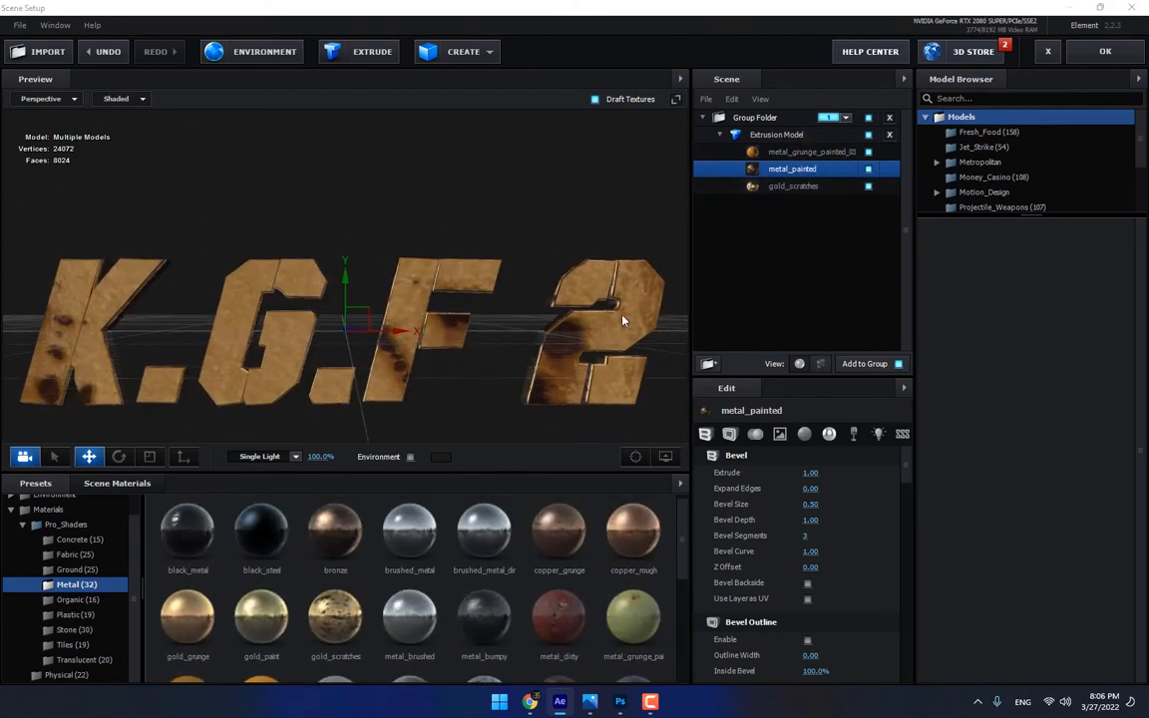
left_click(1107, 53)
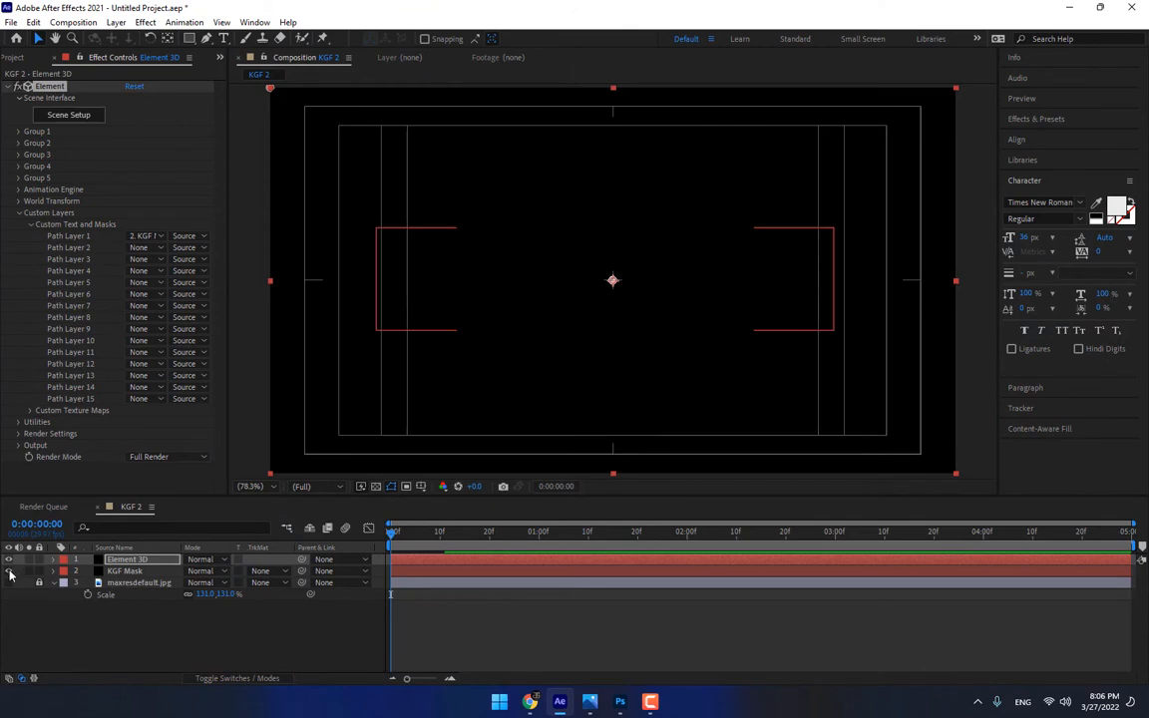
Add a two-node camera with the 24mm preset to the KGF 2 composition
right_click(193, 634)
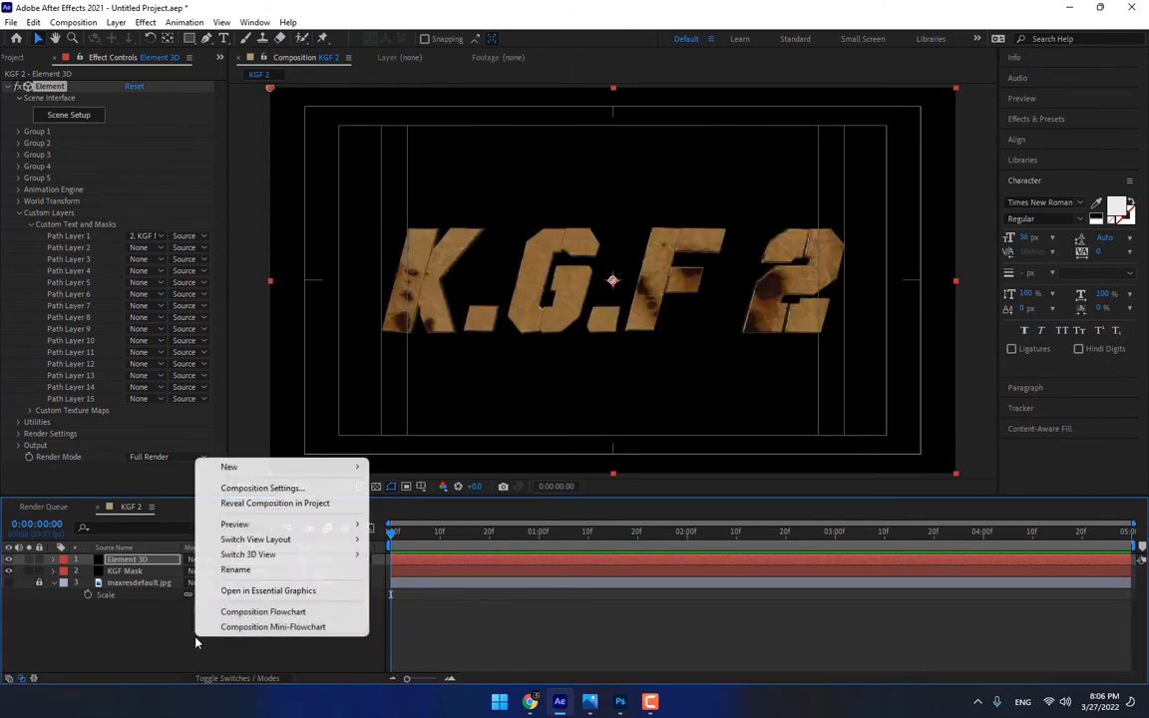
mouse_move(243, 468)
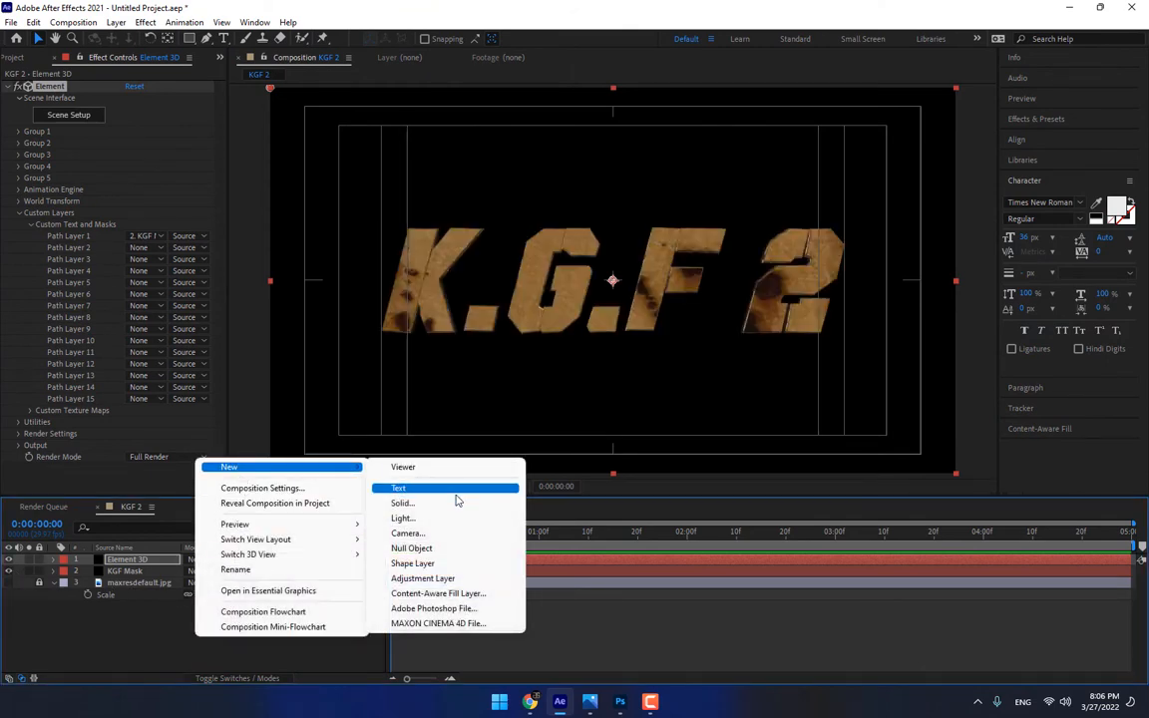
left_click(409, 533)
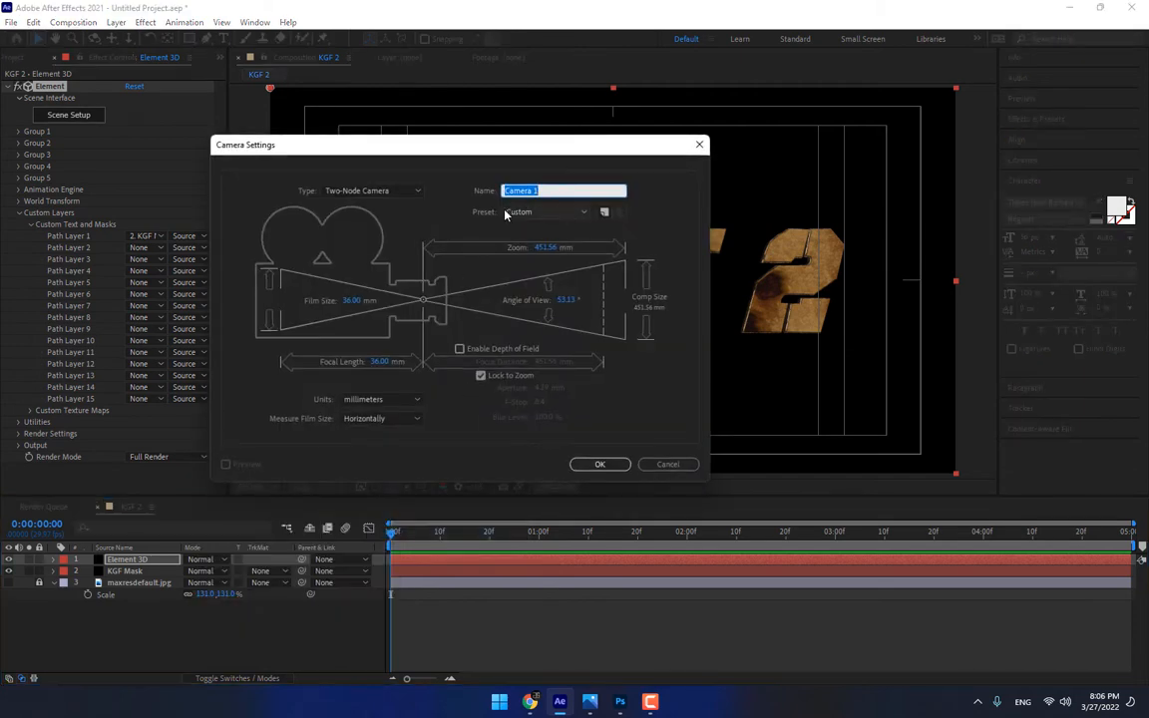
left_click(541, 213)
left_click(523, 268)
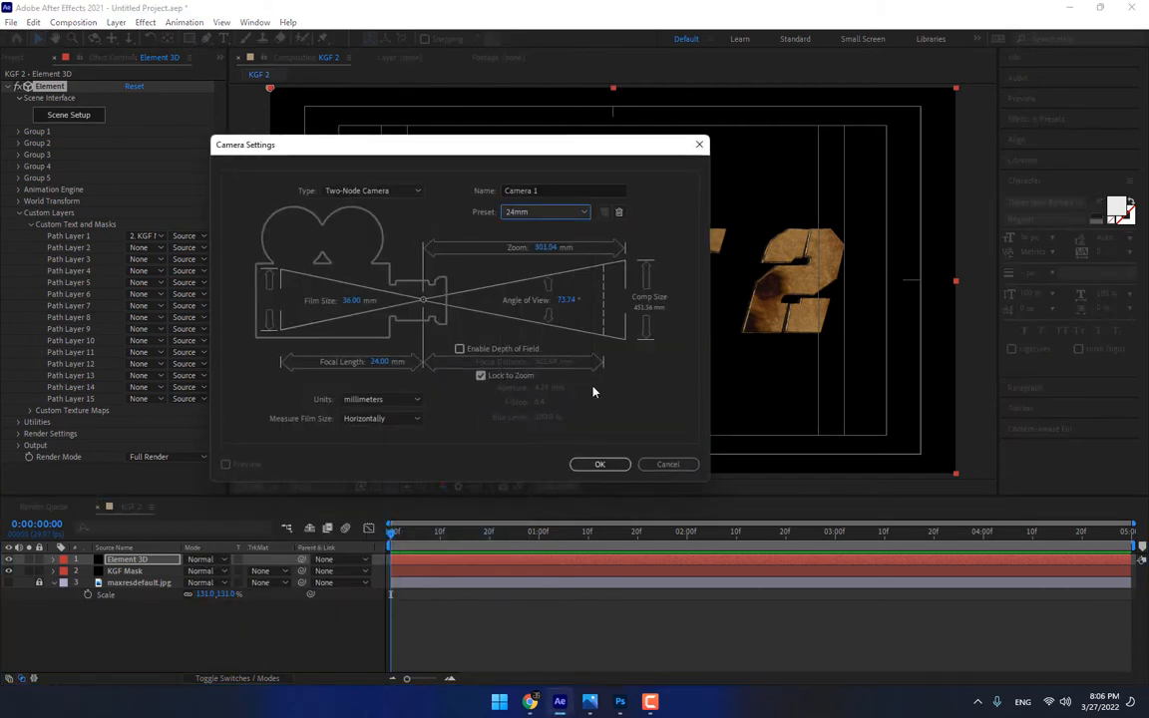
left_click(600, 463)
Apply the Curves effect to the Element 3D layer and darken it with two RGB curve points below the diagonal
left_click(159, 570)
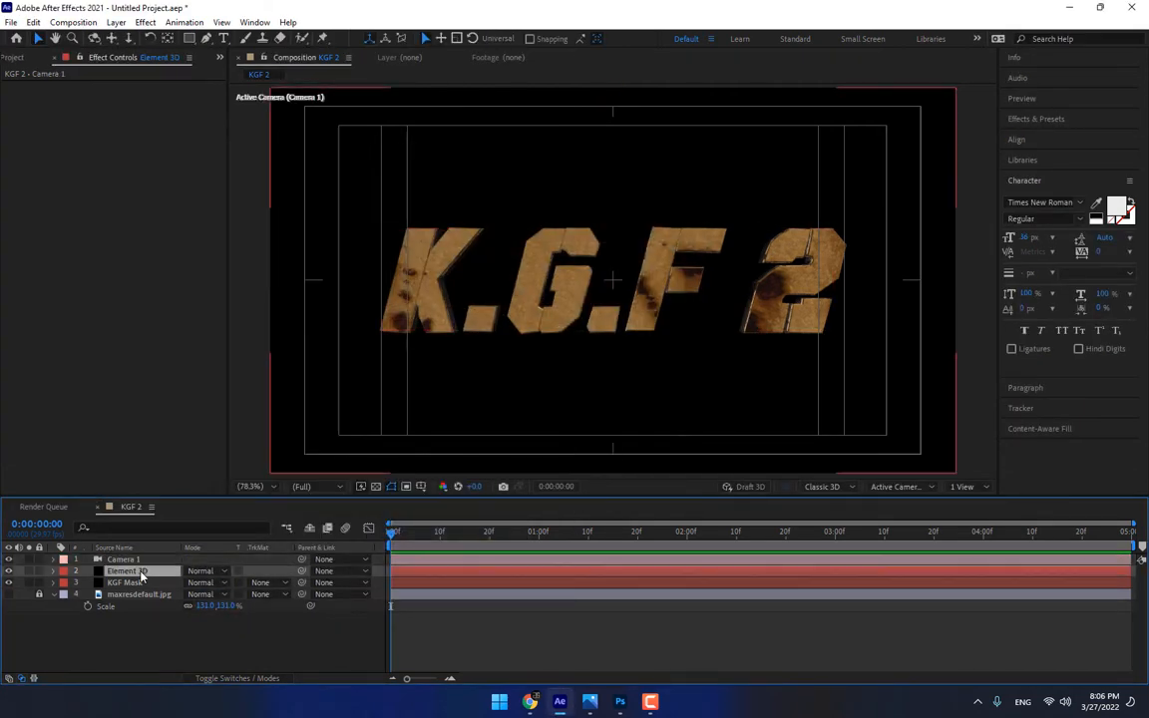
left_click(1037, 118)
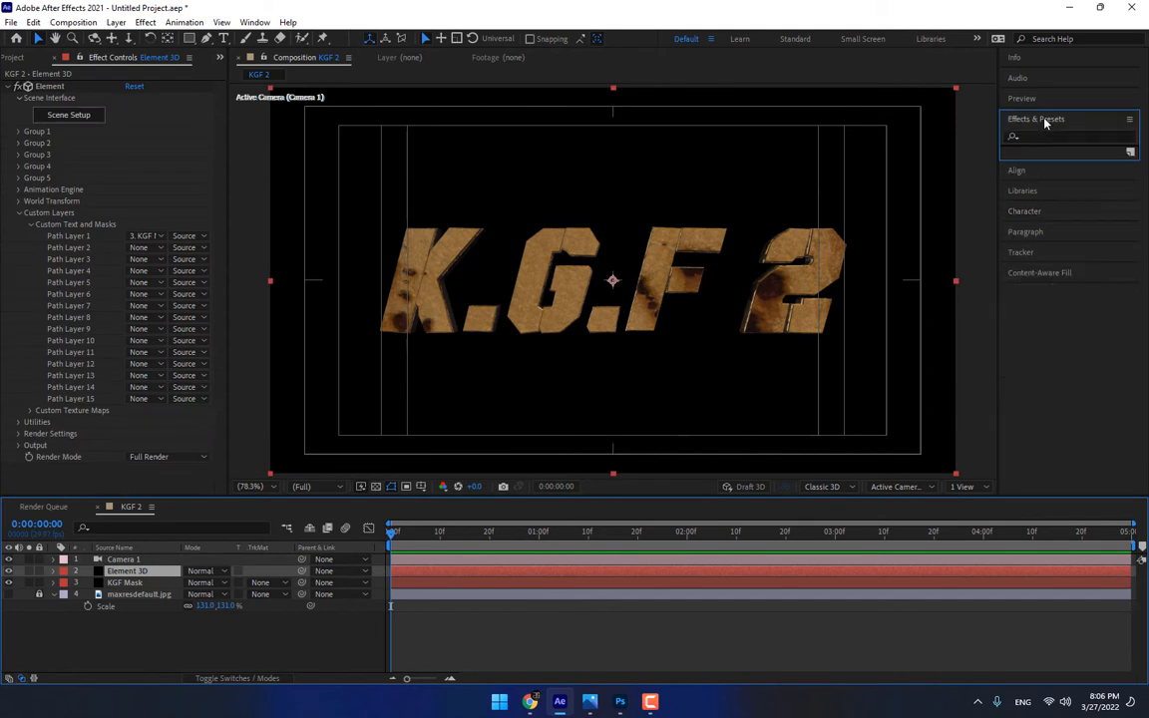
left_click(1049, 135)
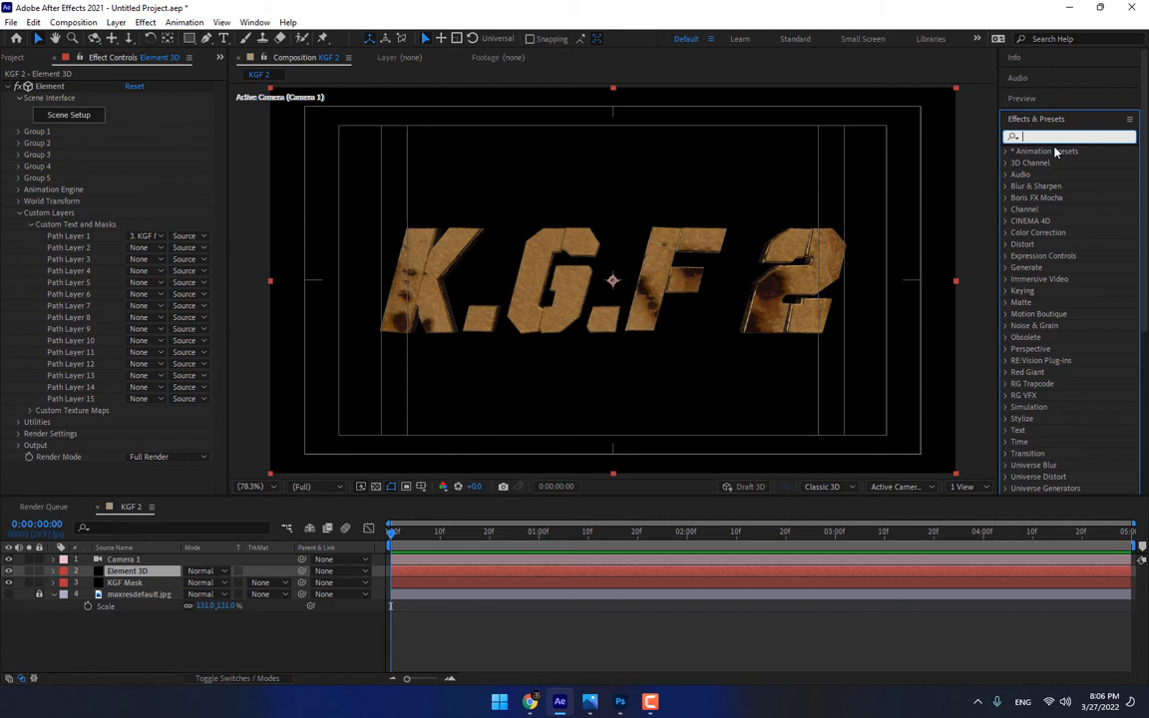
type("curve")
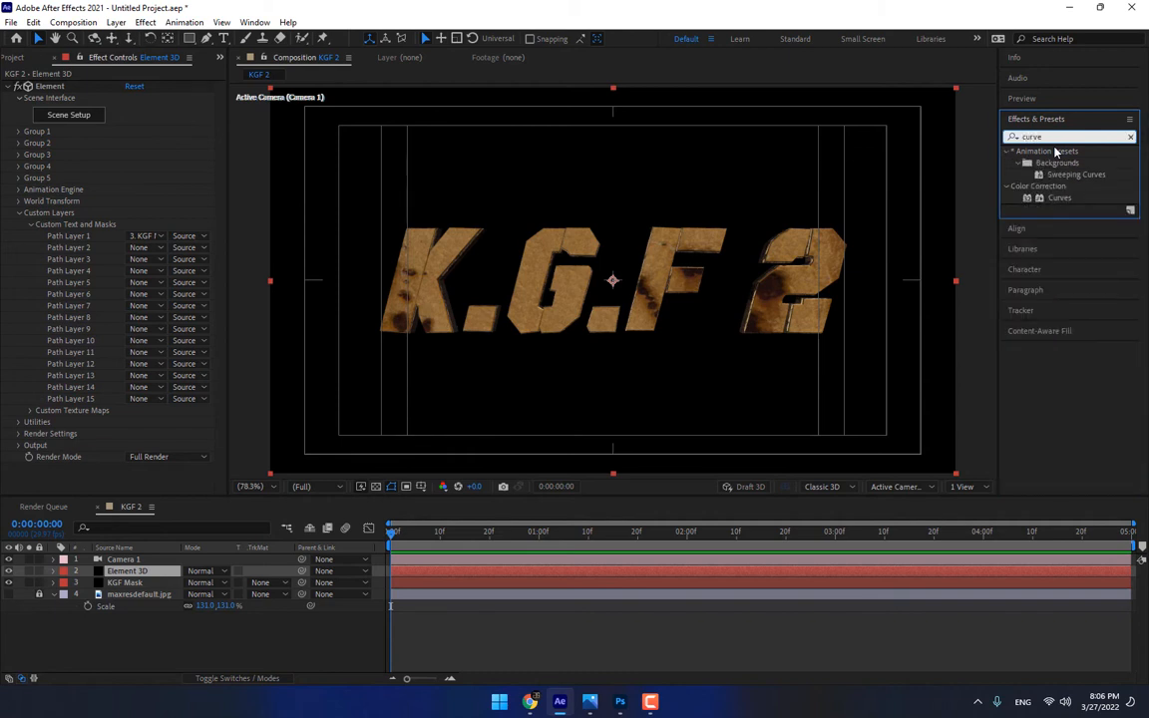
double_click(1055, 199)
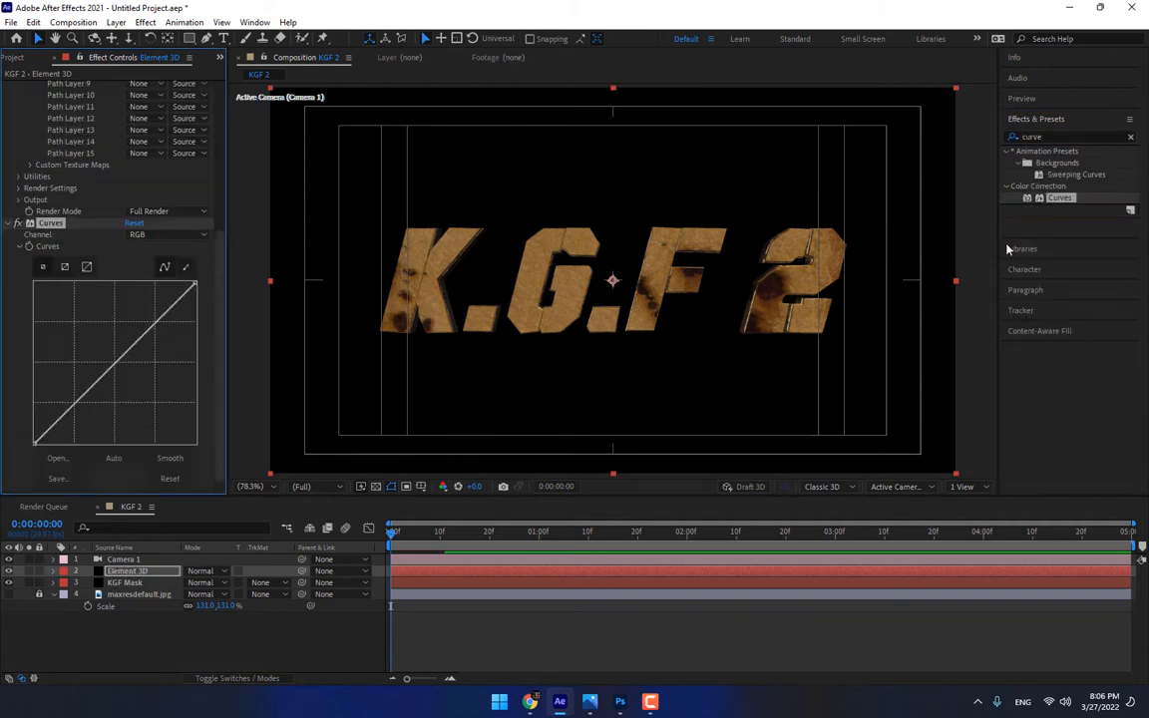
left_click(102, 390)
left_click_drag(154, 344, 150, 340)
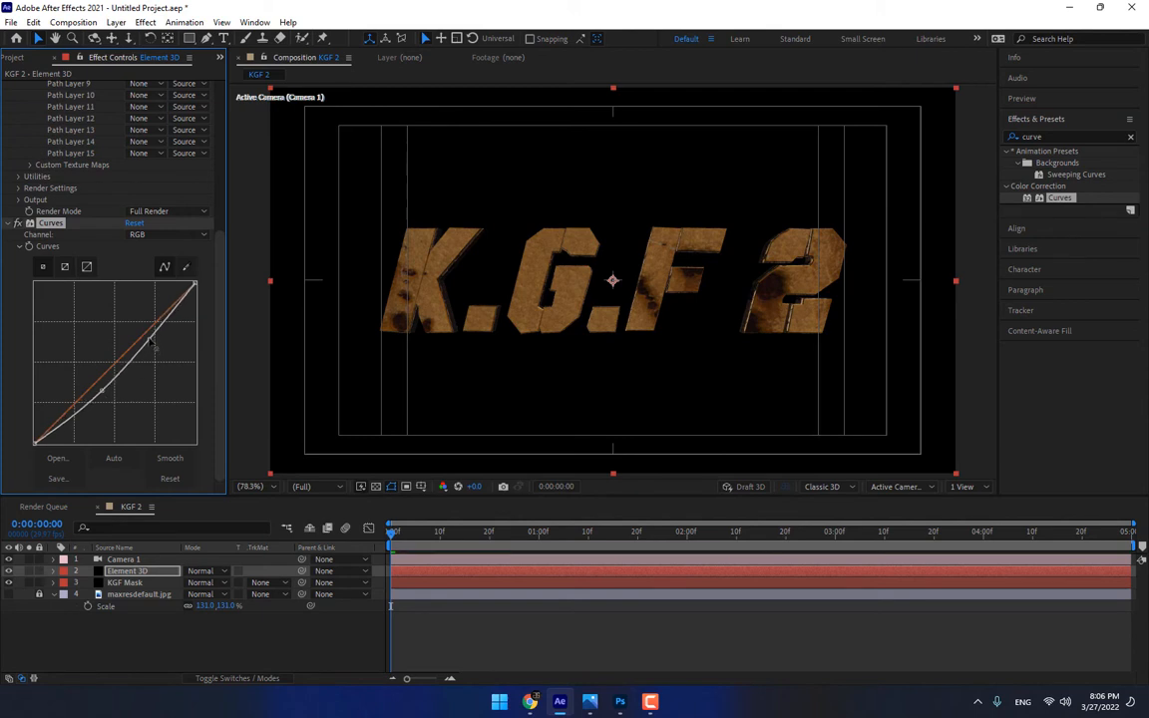
left_click_drag(102, 390, 101, 401)
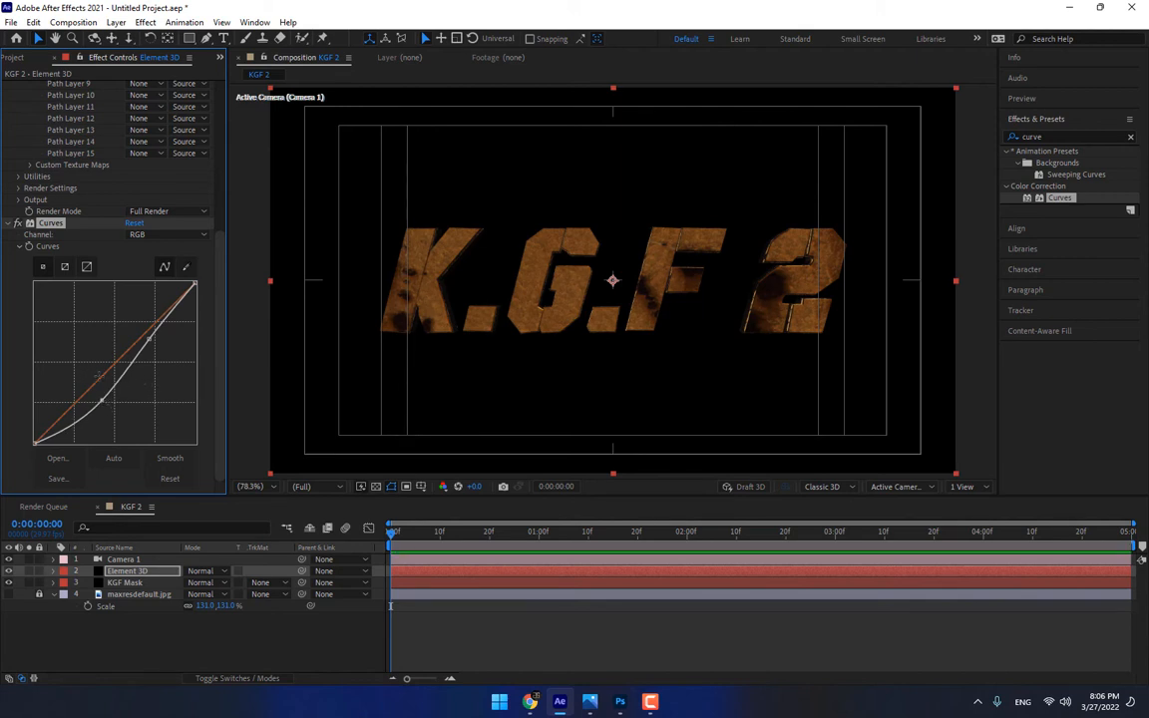
Raise the highlights of the Red channel in Curves while keeping its shadow point close to the diagonal
left_click_drag(100, 376, 90, 375)
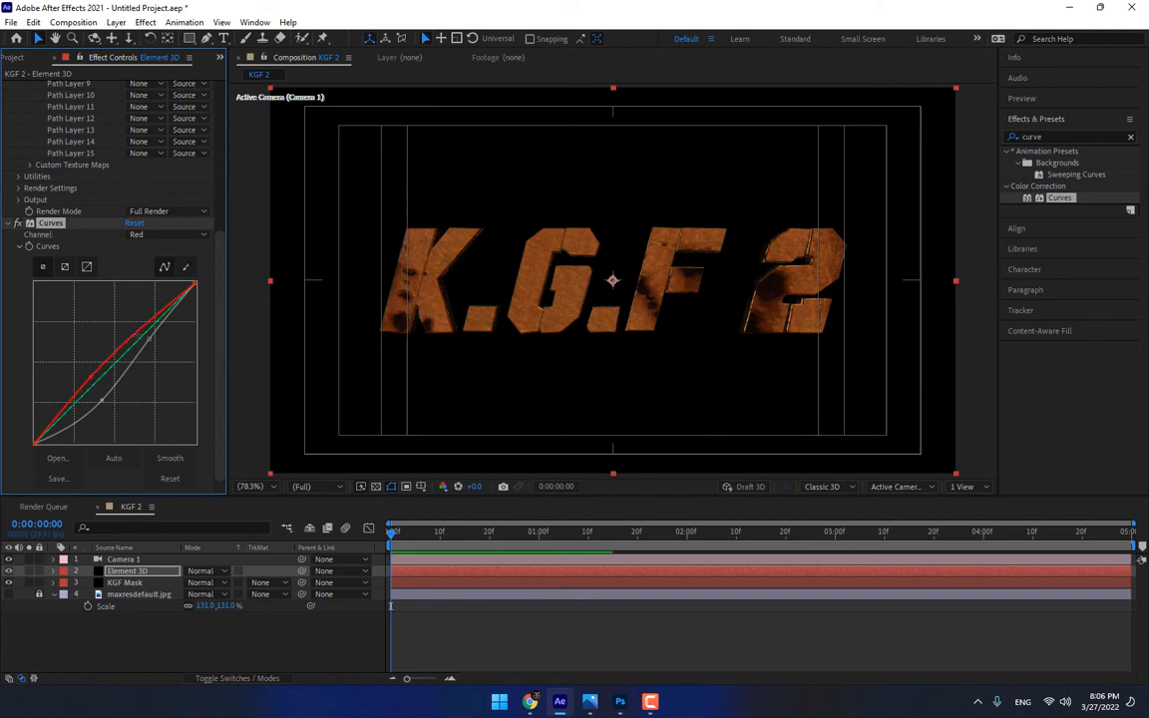
left_click_drag(142, 329, 143, 325)
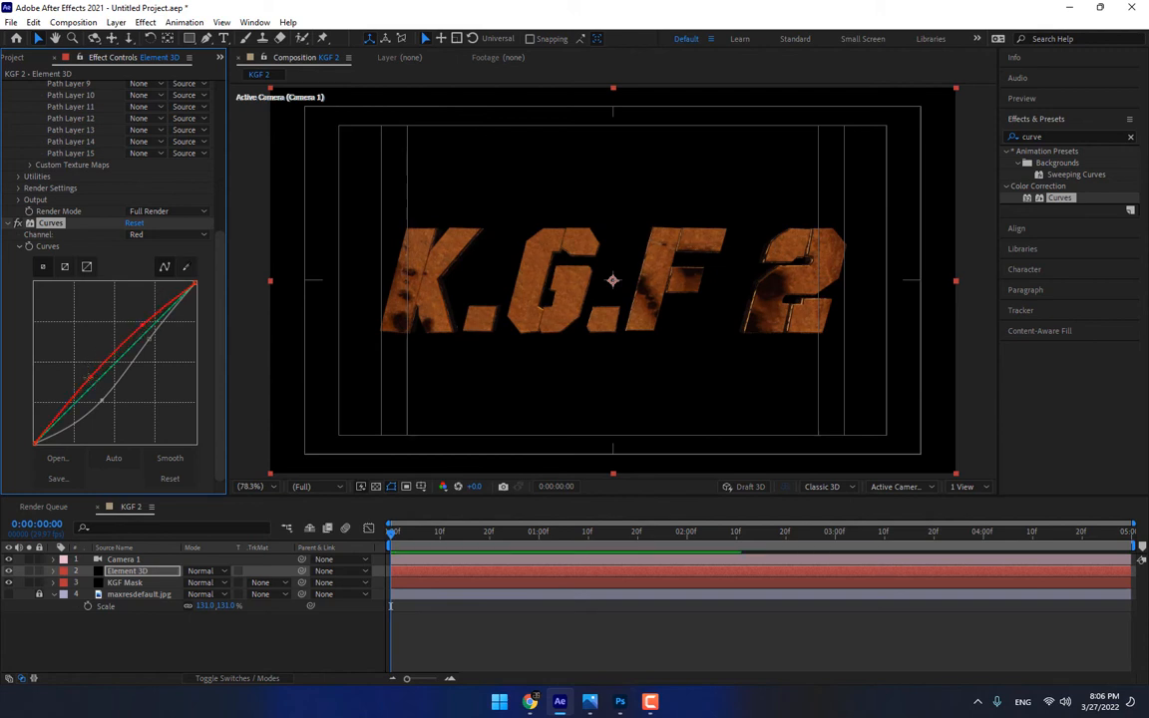
left_click_drag(90, 377, 91, 387)
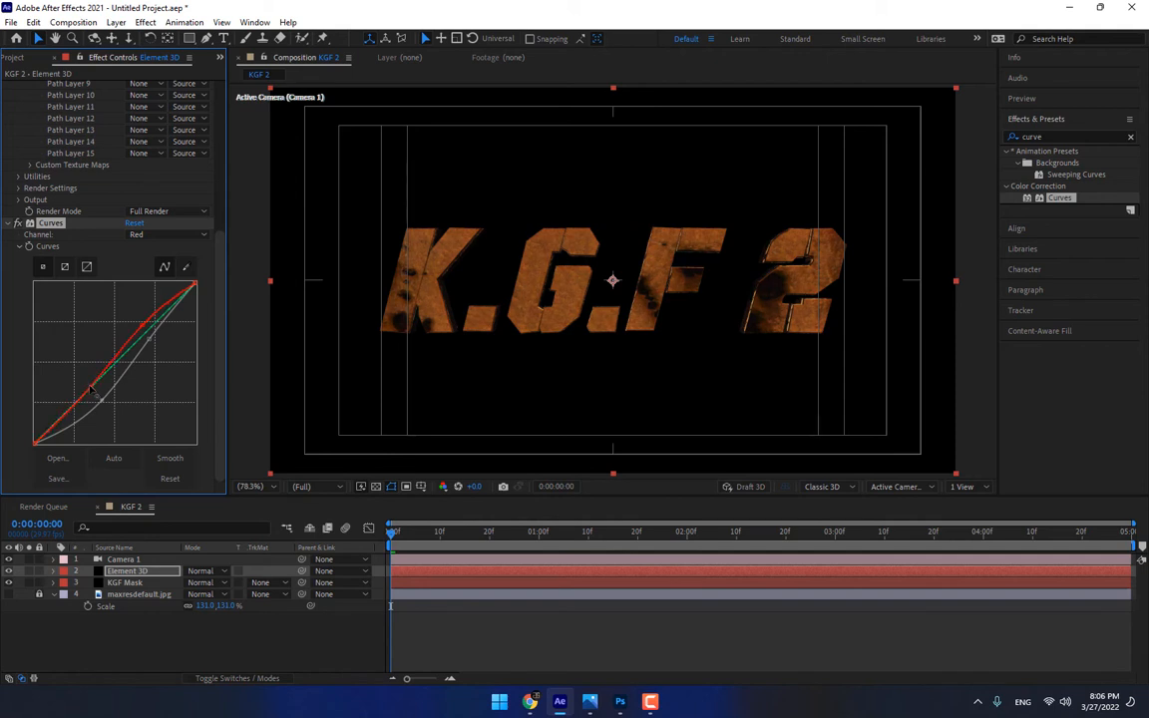
left_click(331, 637)
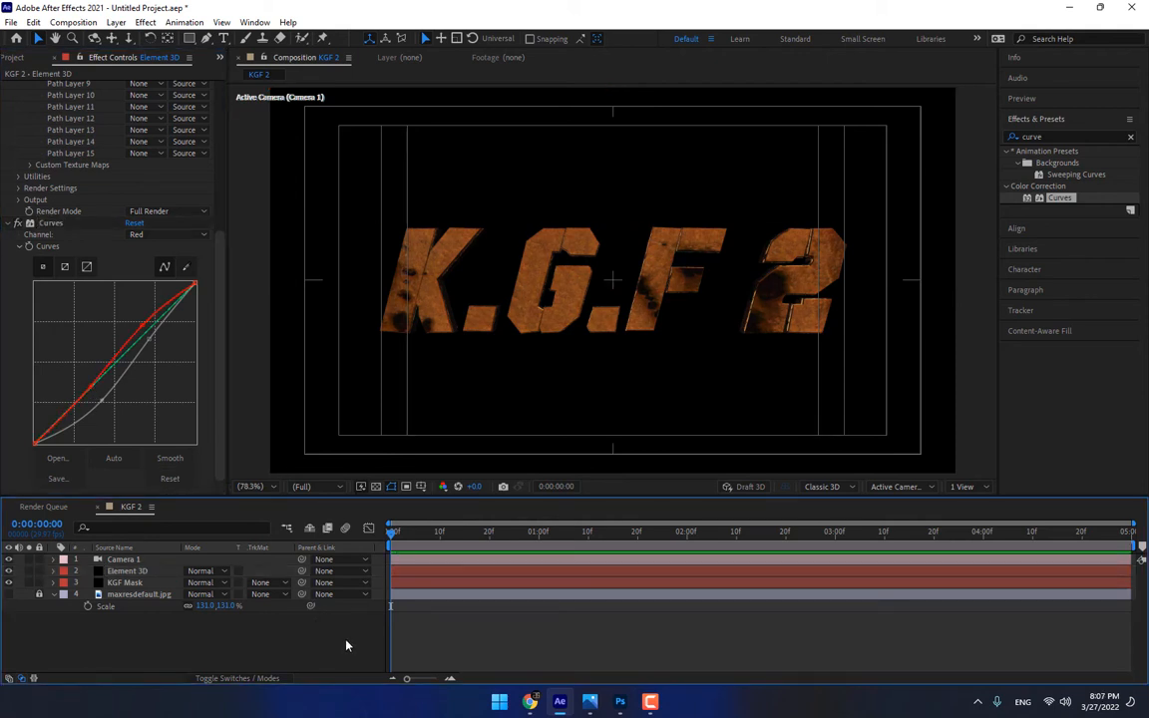
Make the KGF Mask layer 3D and shift it sideways and in depth so its mask outlines match the extruded title
left_click(130, 583)
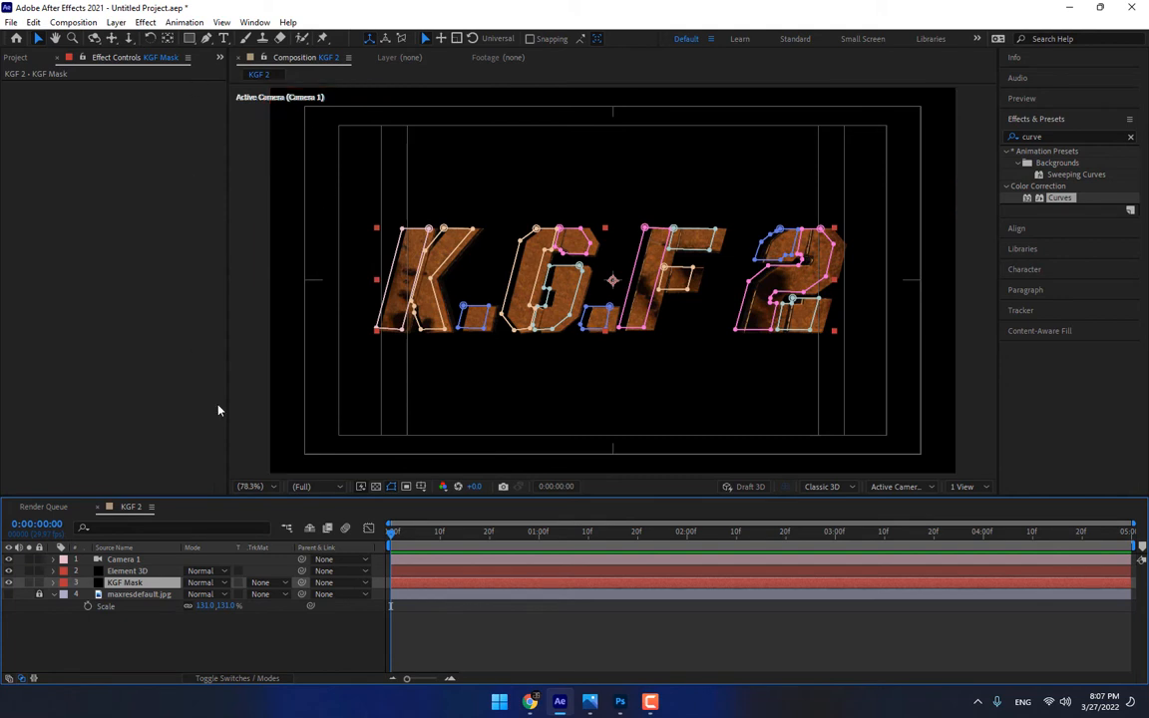
key("F4")
left_click(261, 584)
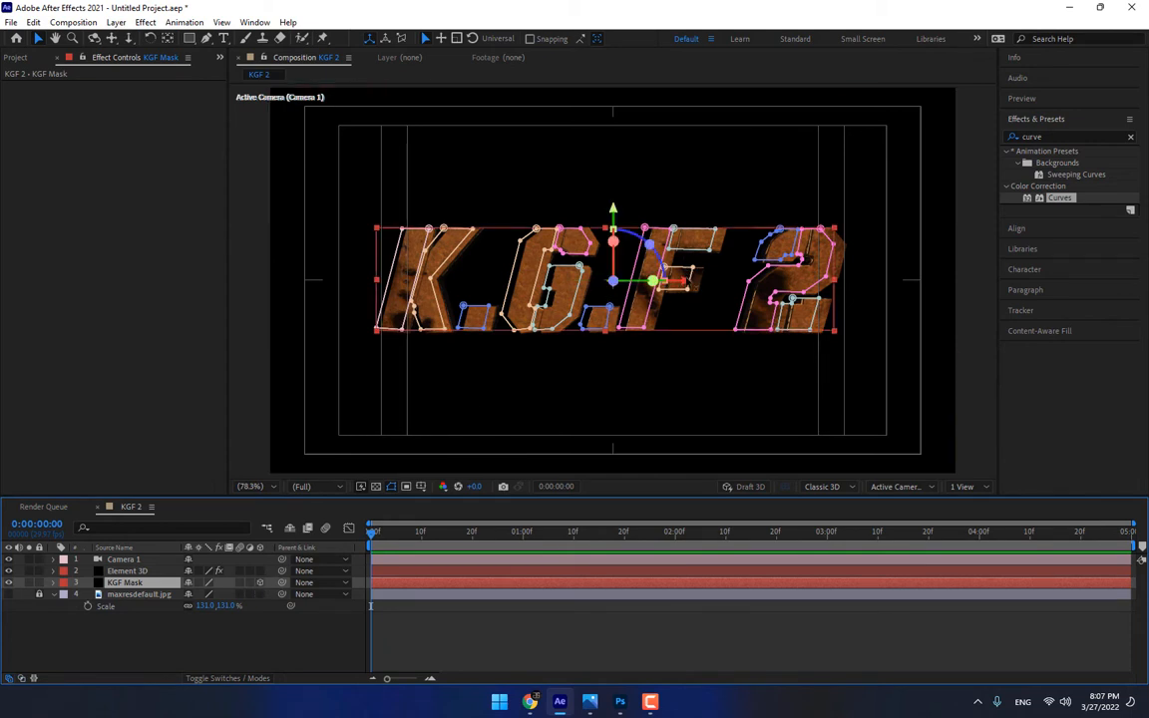
left_click_drag(687, 280, 700, 287)
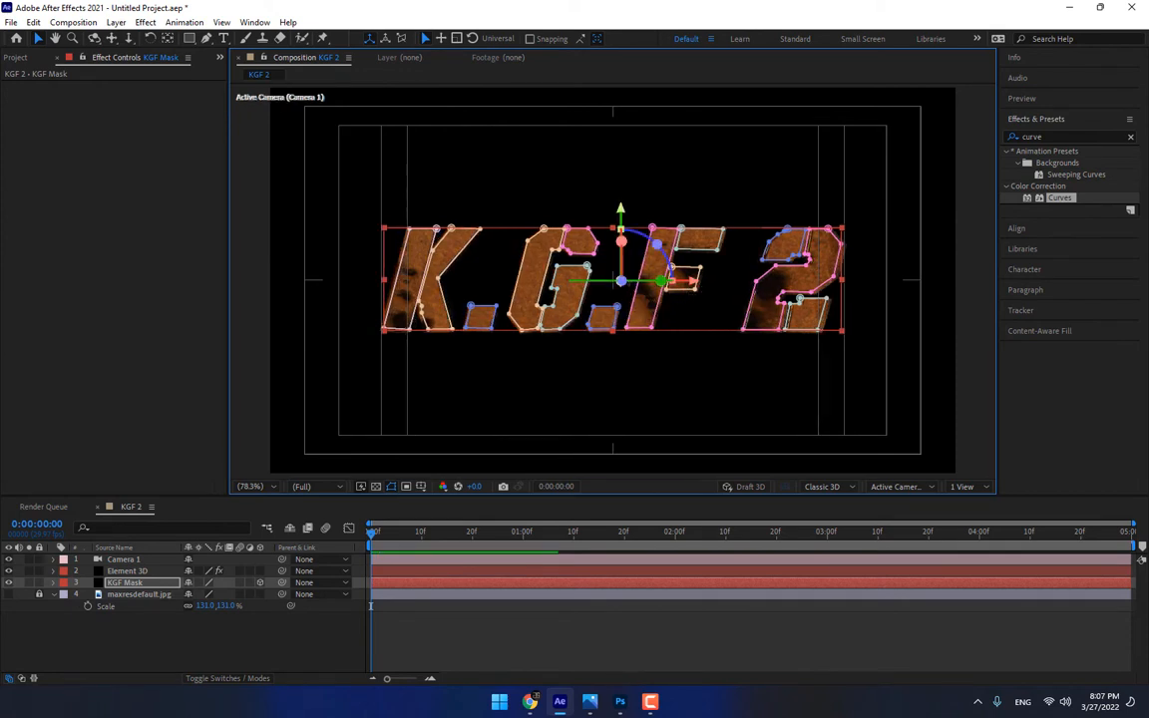
left_click_drag(622, 283, 632, 285)
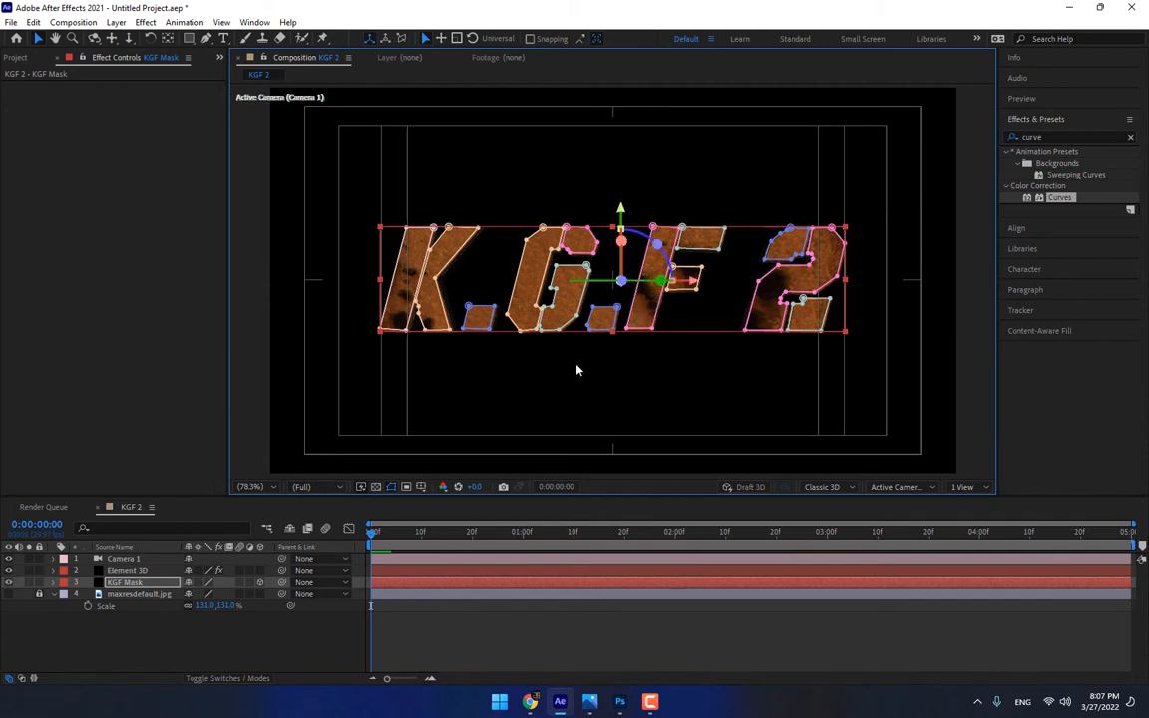
Apply the Video Copilot Saber effect to the KGF Mask layer with Layer Masks as its core type
left_click(146, 22)
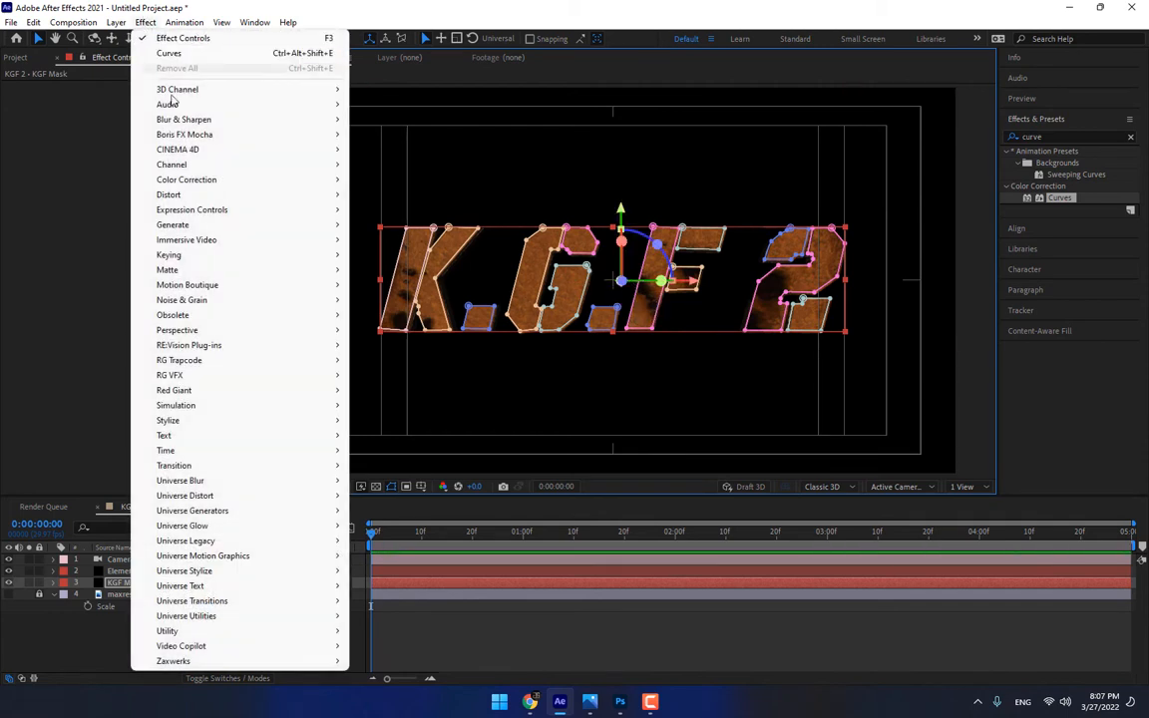
mouse_move(230, 647)
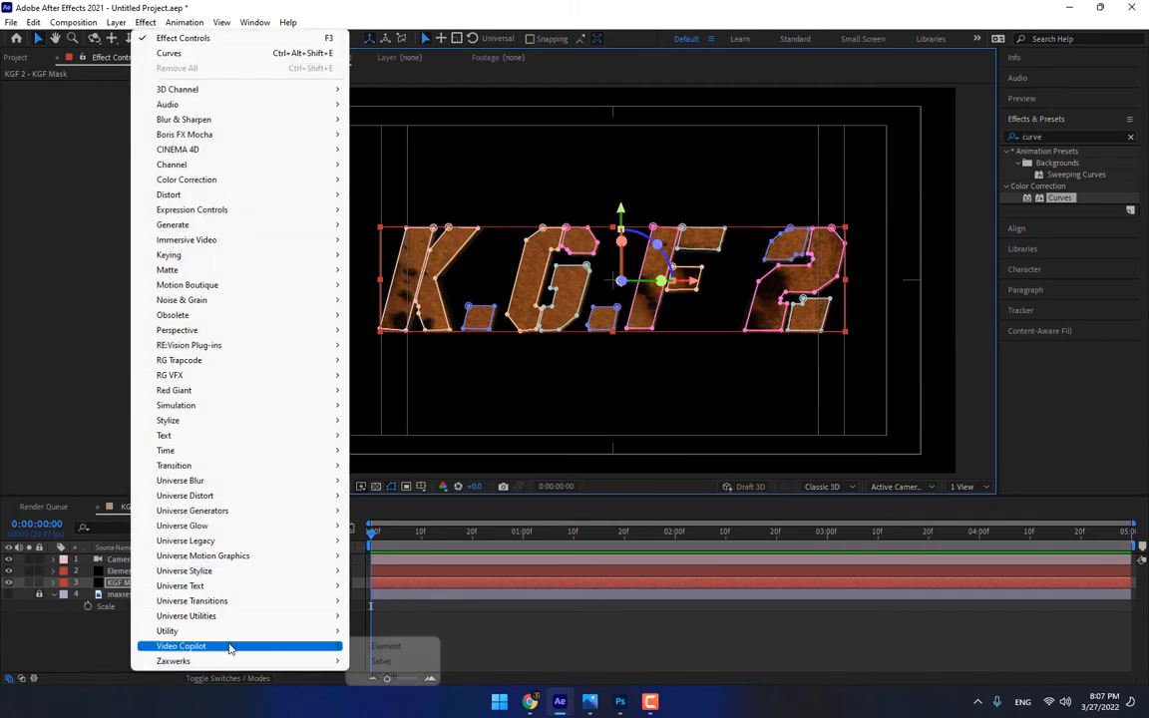
left_click(383, 663)
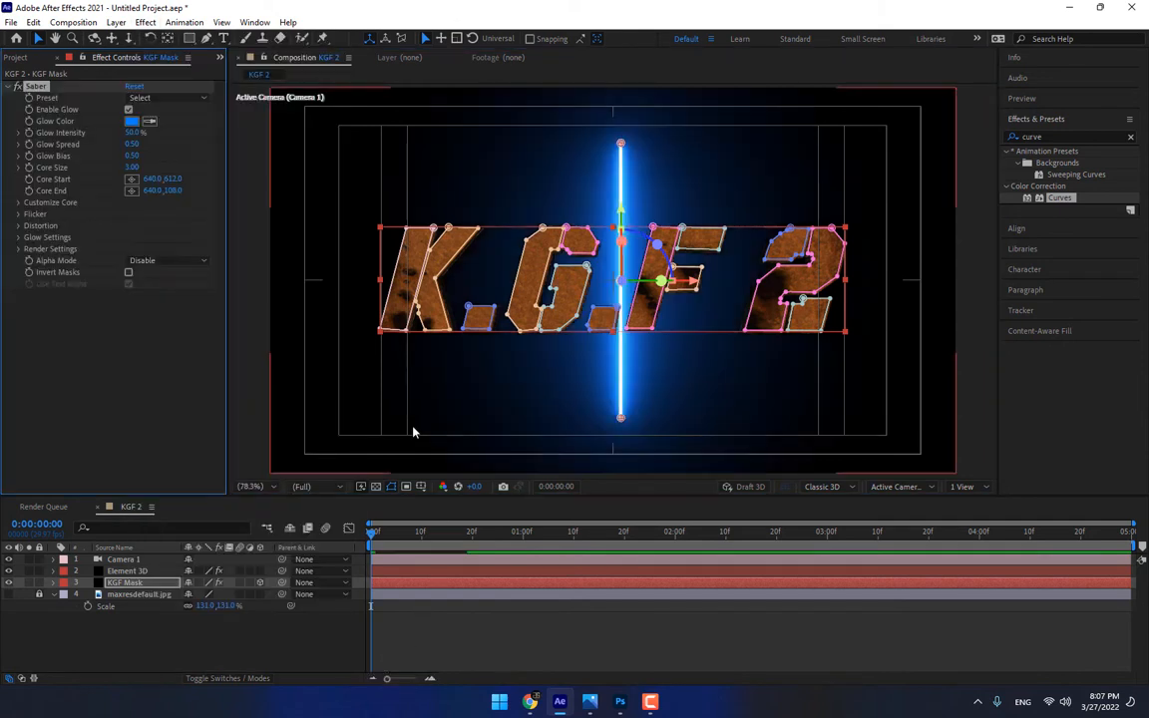
left_click(18, 202)
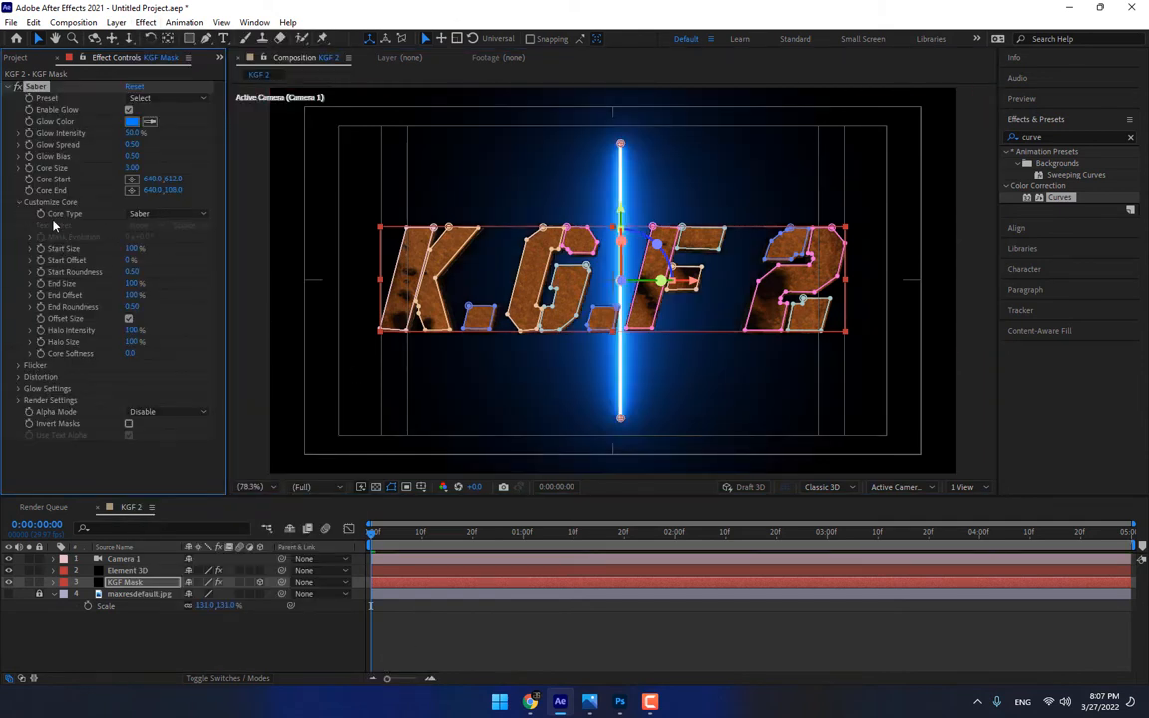
left_click(173, 215)
left_click(183, 246)
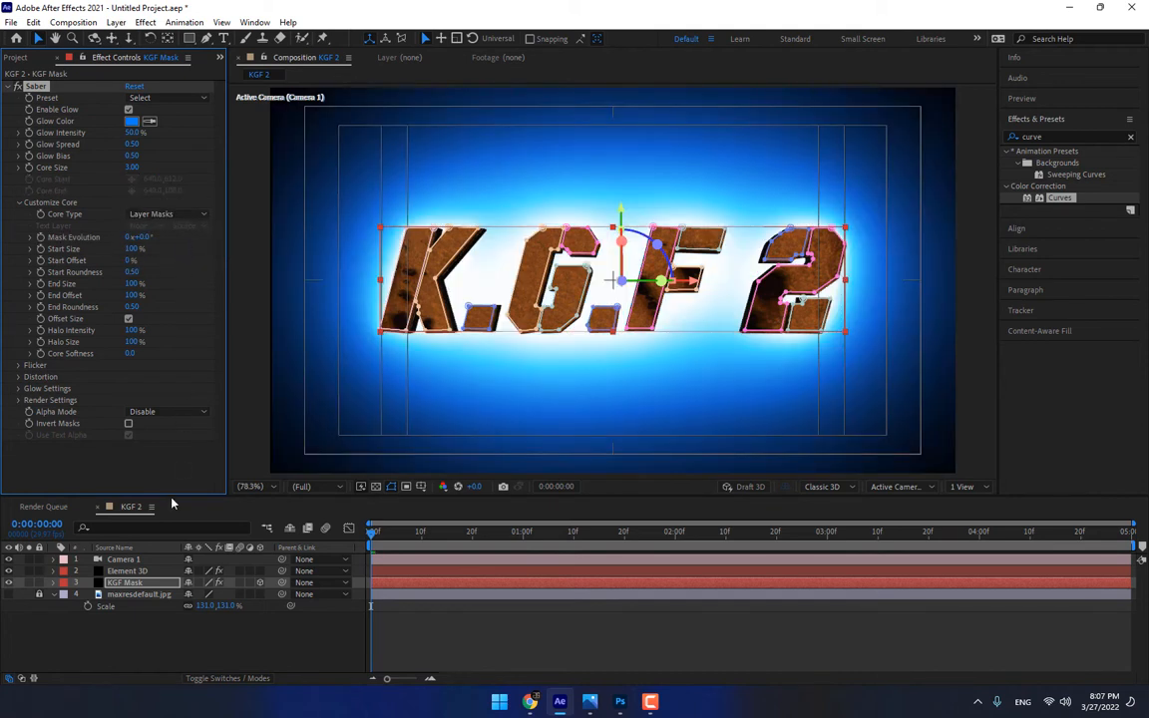
Place KGF Mask above the Element 3D layer and give Saber the Fire preset with 13% glow intensity and a 2.50 core size
left_click_drag(130, 583, 133, 571)
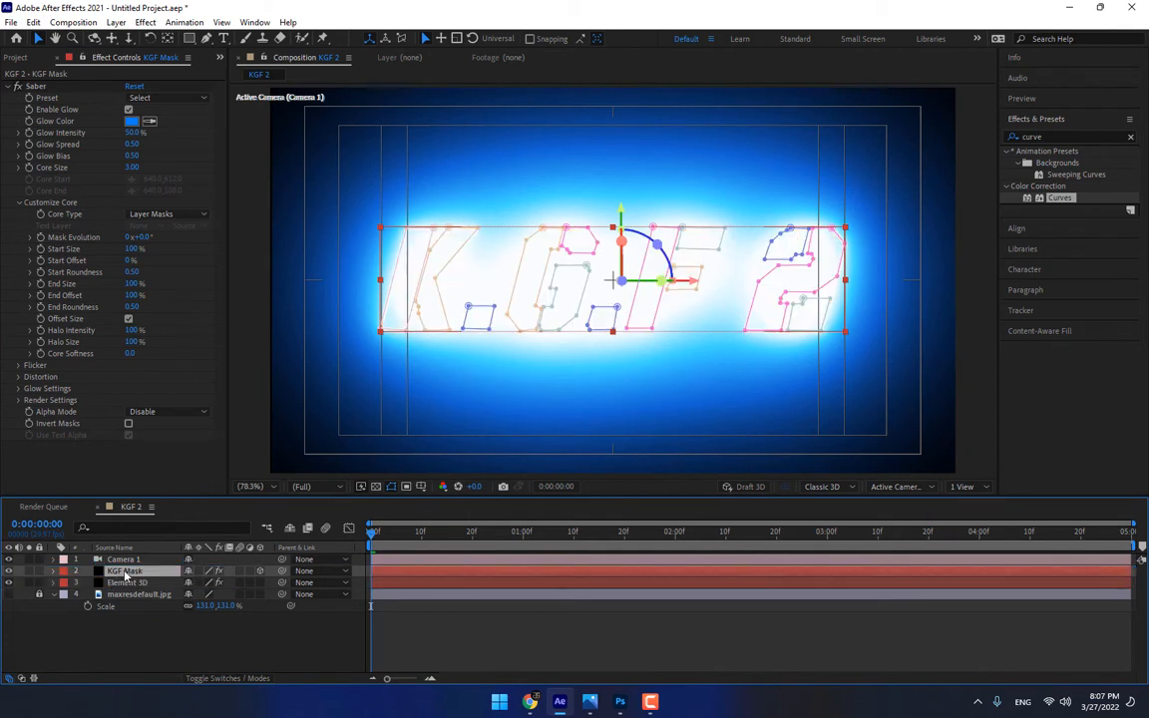
left_click(164, 97)
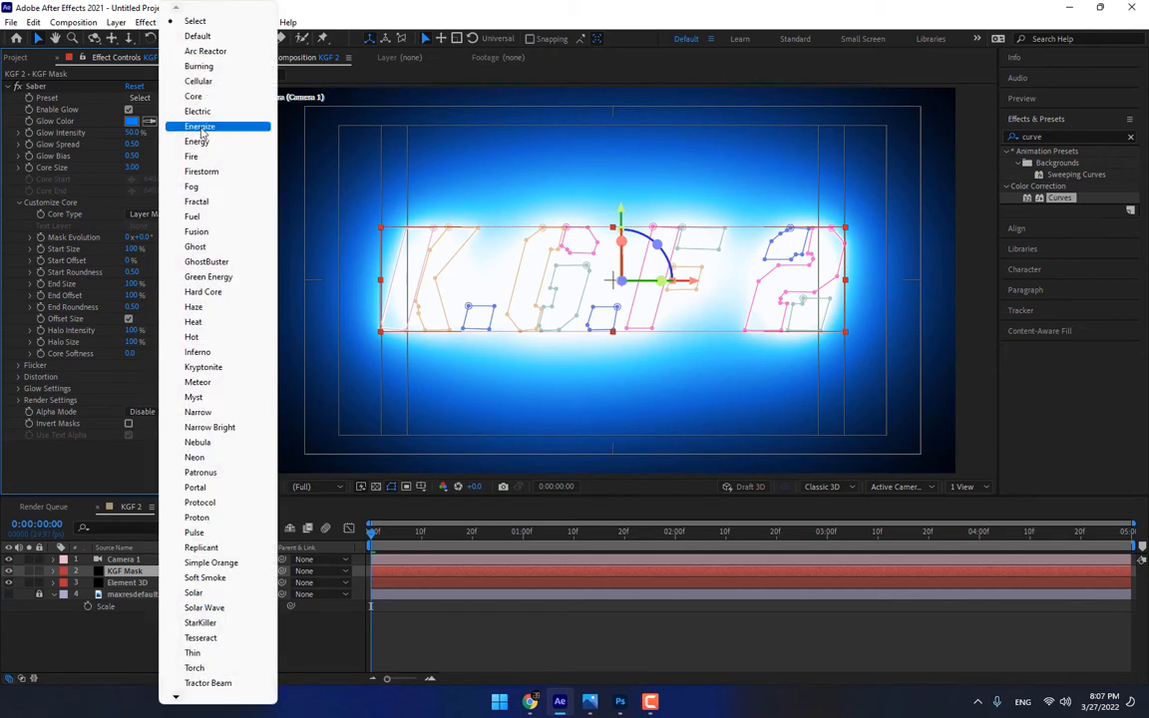
left_click(209, 159)
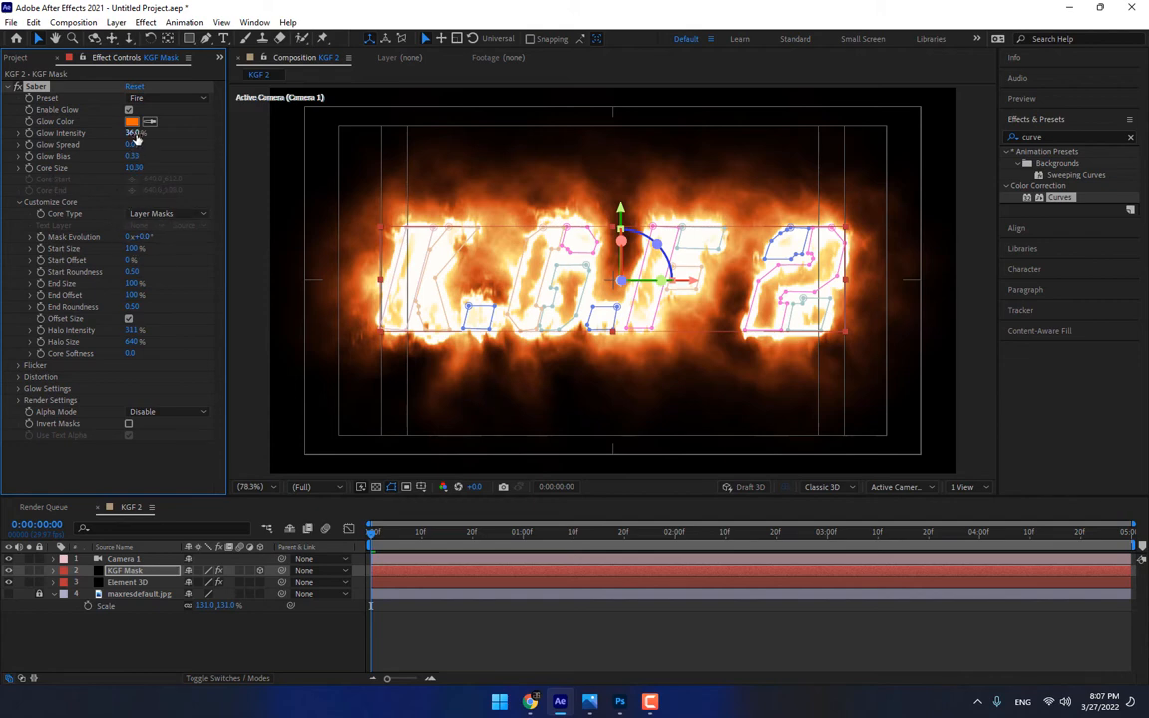
left_click_drag(132, 132, 117, 165)
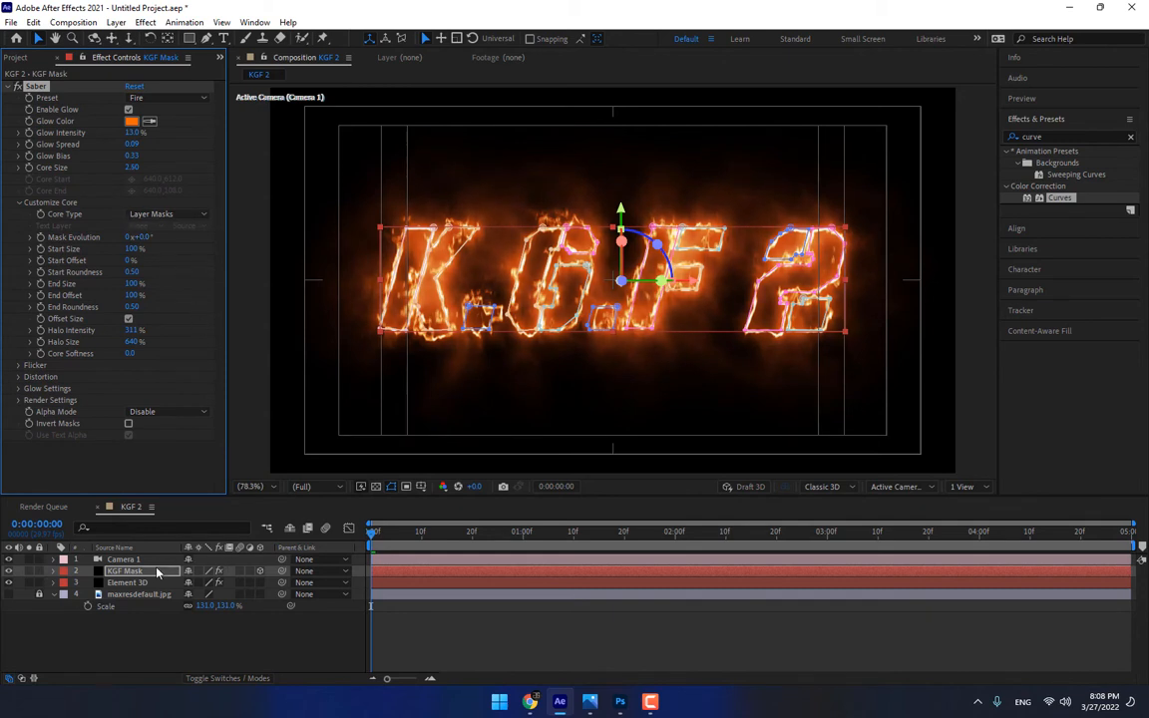
Set the blending mode of the KGF Mask layer to Add
key("F4")
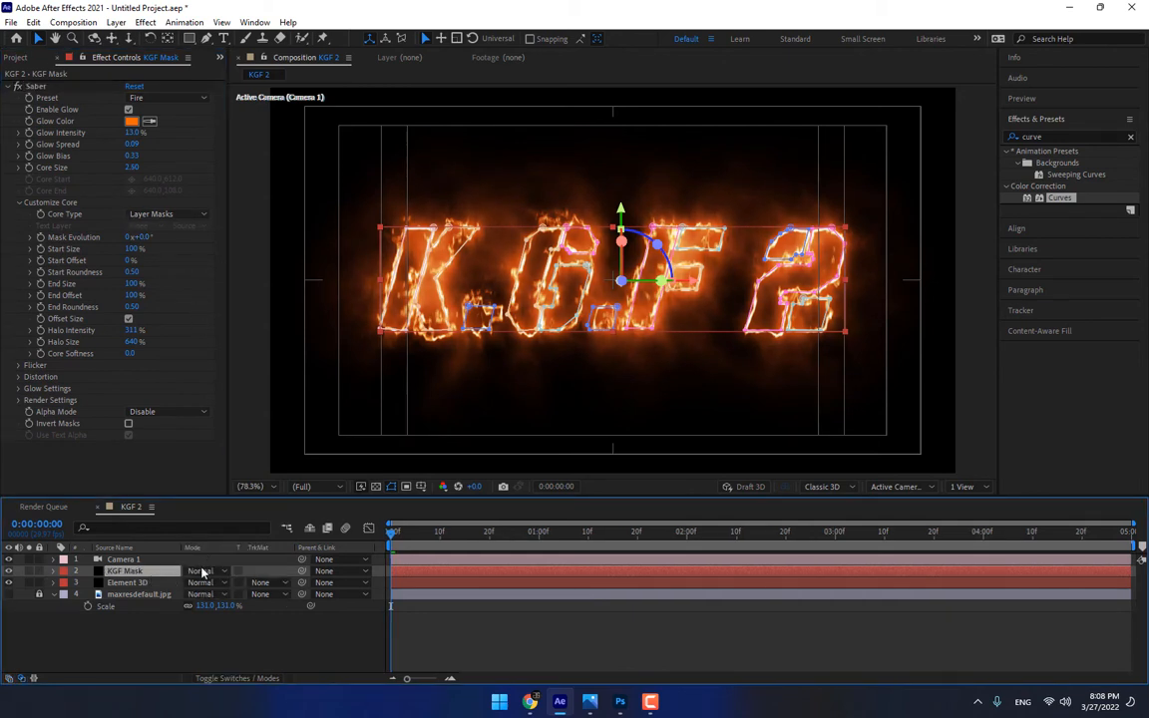
left_click(202, 572)
left_click(272, 224)
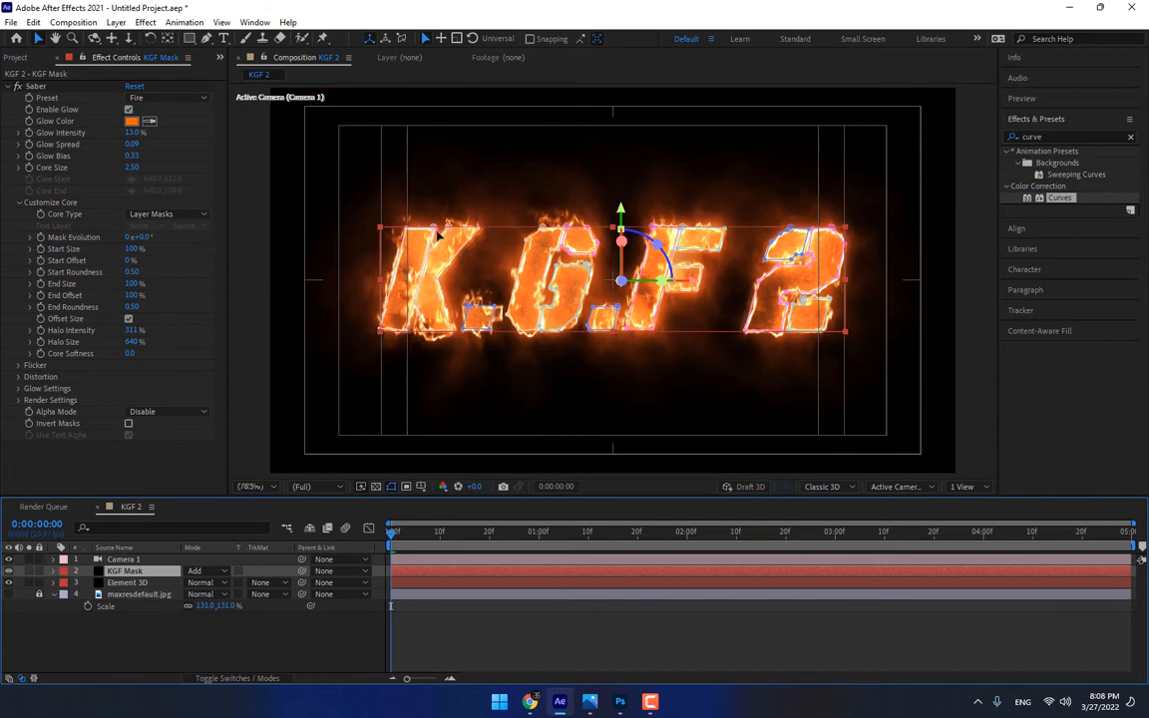
Set the Distortion Amount of Saber's Glow Distortion to 53 on the KGF Mask layer
scroll(439, 237, "up", 3)
left_click_drag(408, 244, 687, 249)
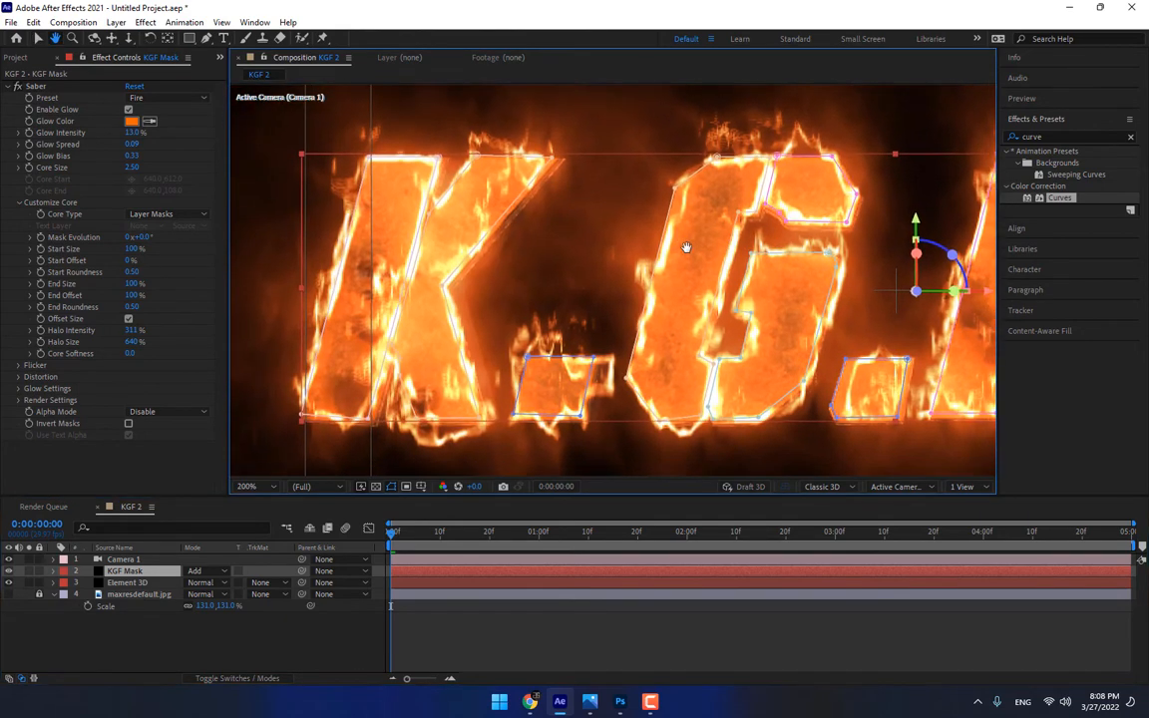
left_click(19, 377)
left_click(27, 390)
scroll(28, 392, "down", 2)
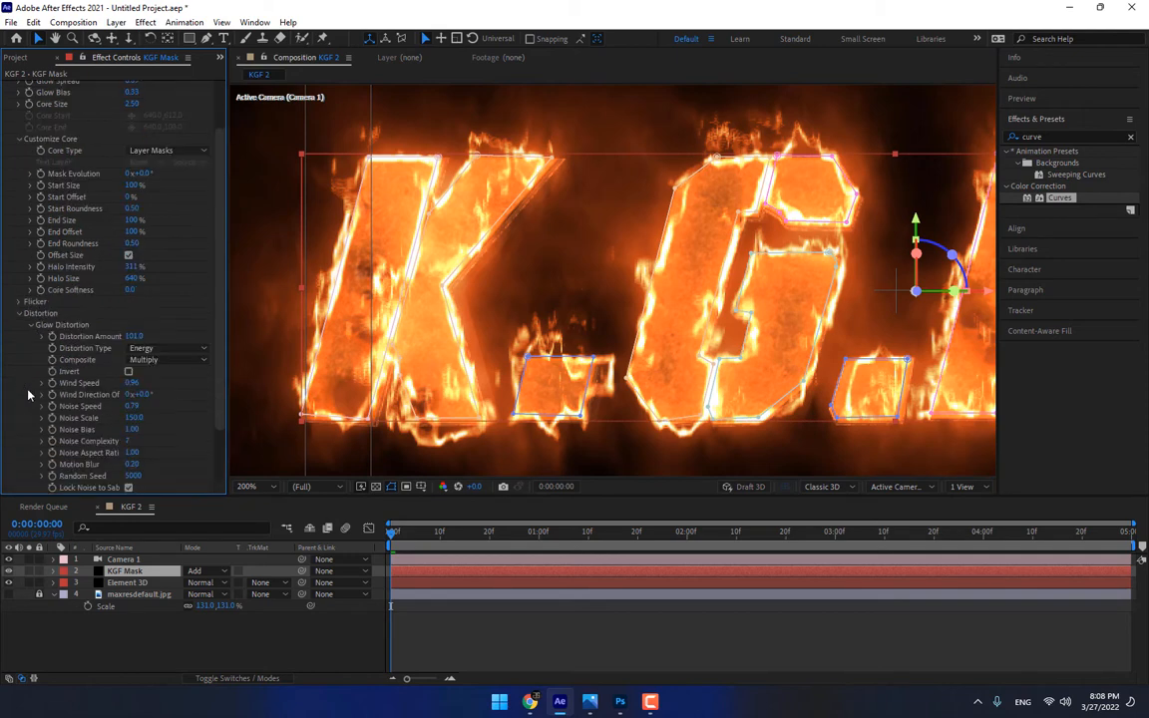
left_click_drag(135, 338, 129, 368)
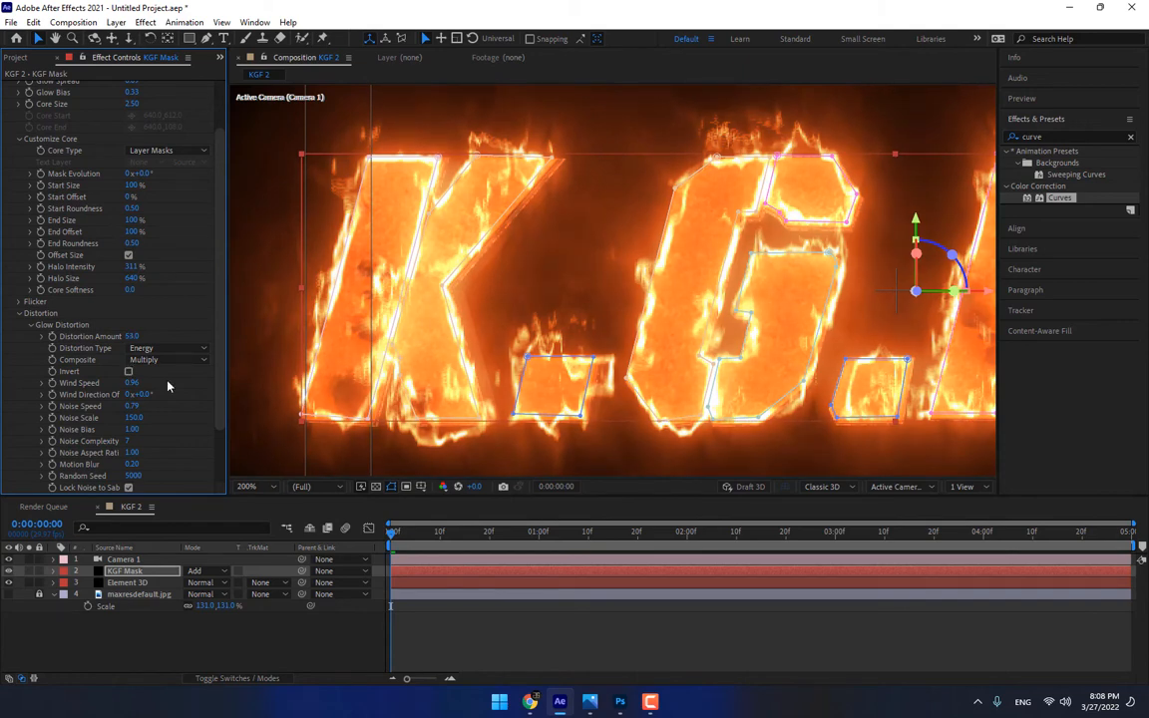
Reduce the Distortion Amount of Saber's Core Distortion to 5 so the fire hugs the letter outlines
scroll(167, 386, "down", 2)
left_click(30, 395)
scroll(29, 395, "down", 3)
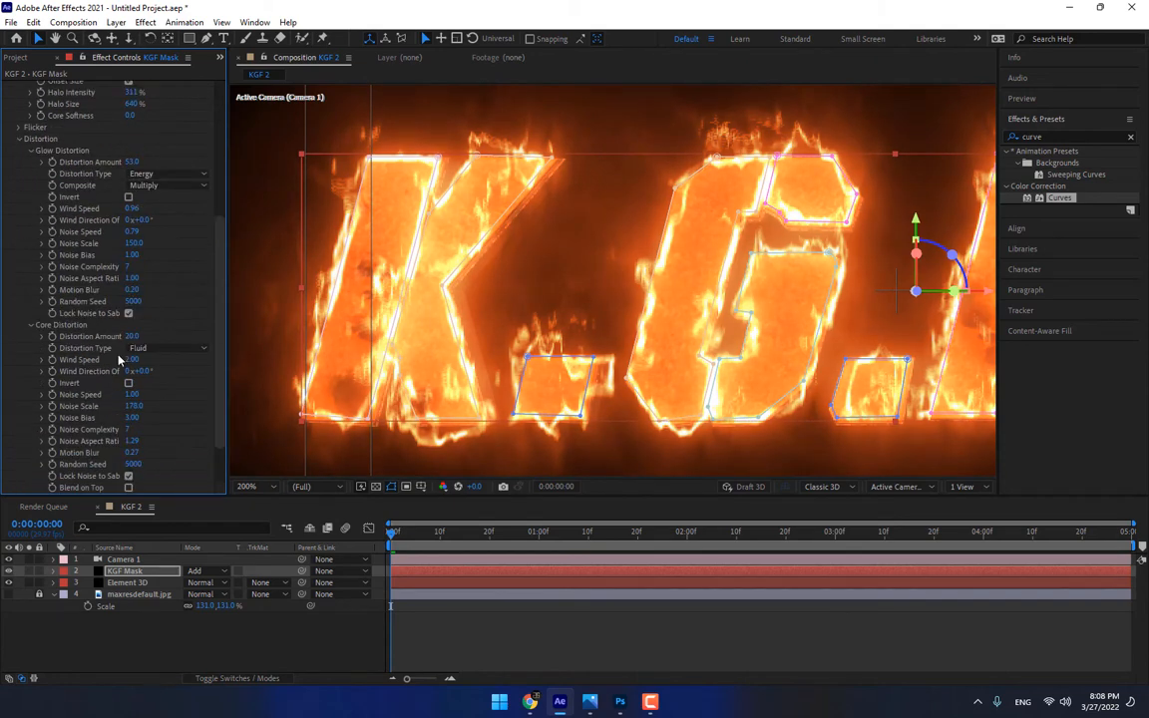
left_click_drag(131, 336, 133, 347)
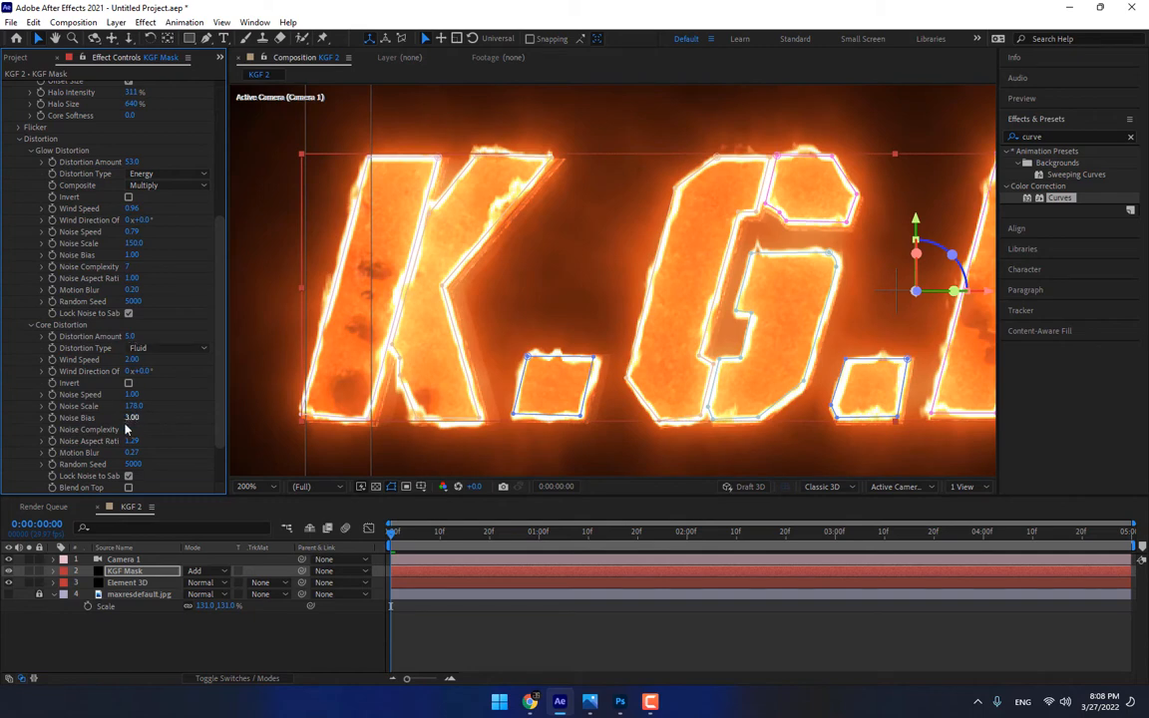
left_click_drag(135, 430, 154, 534)
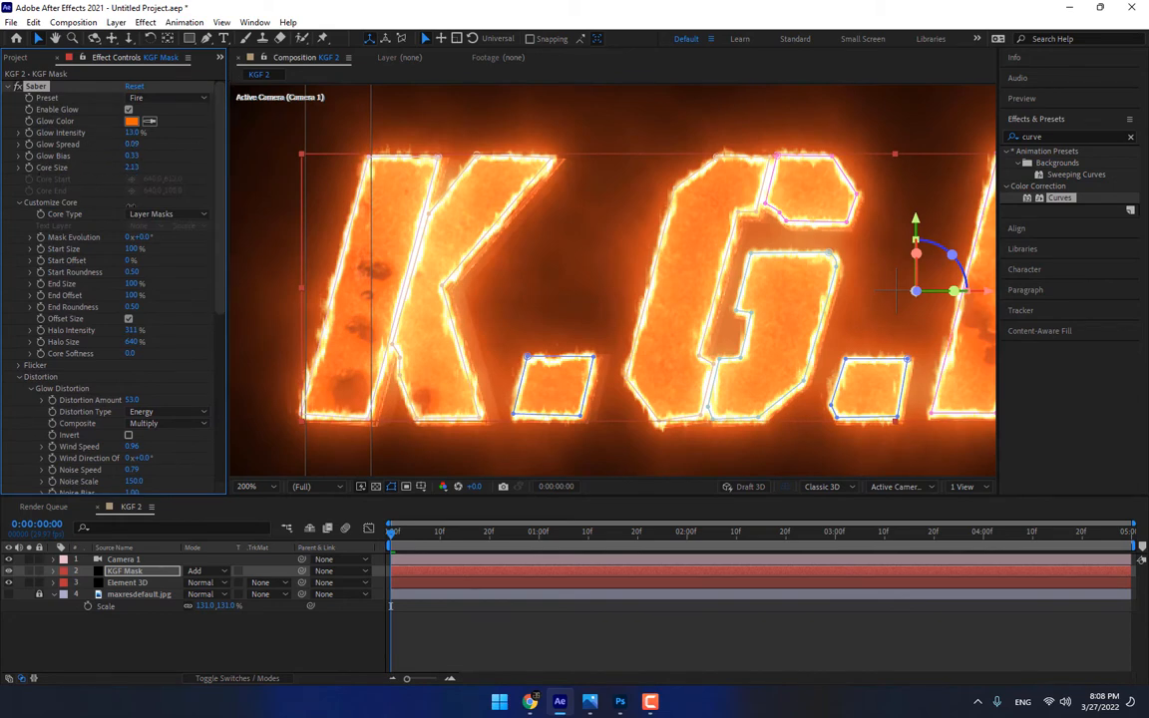
Thin the Saber outline on the KGF Mask layer to a core size of 1.33
left_click_drag(130, 206, 127, 260)
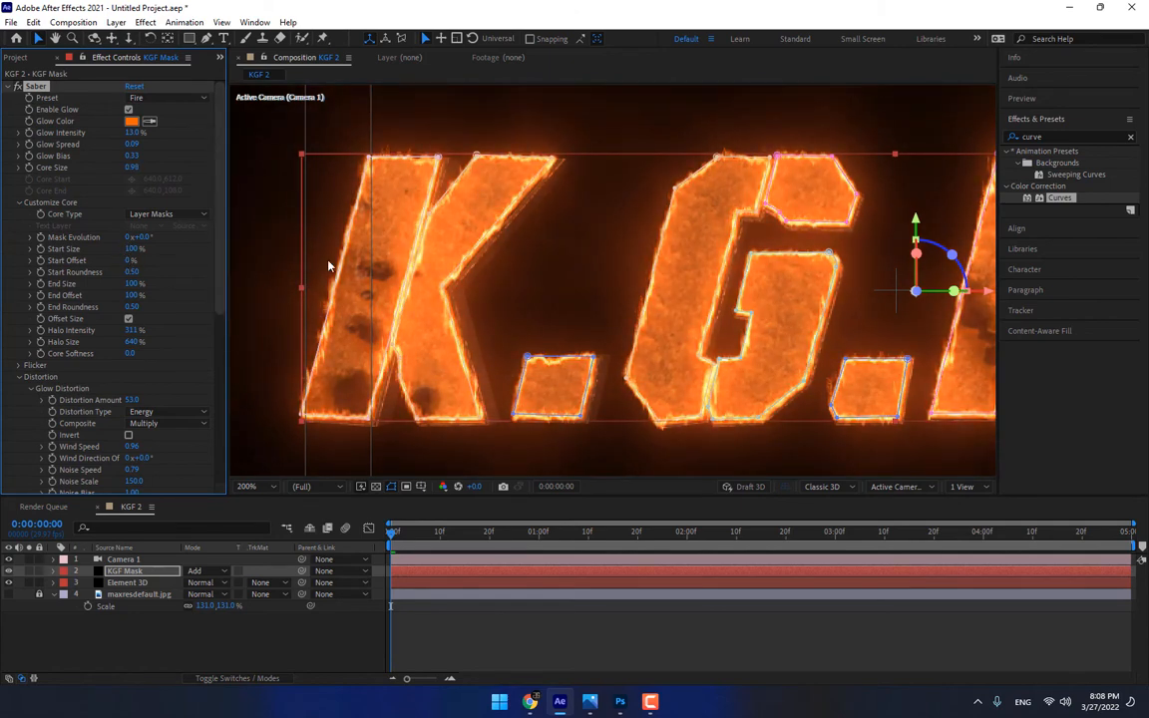
scroll(329, 257, "down", 5)
scroll(543, 257, "up", 3)
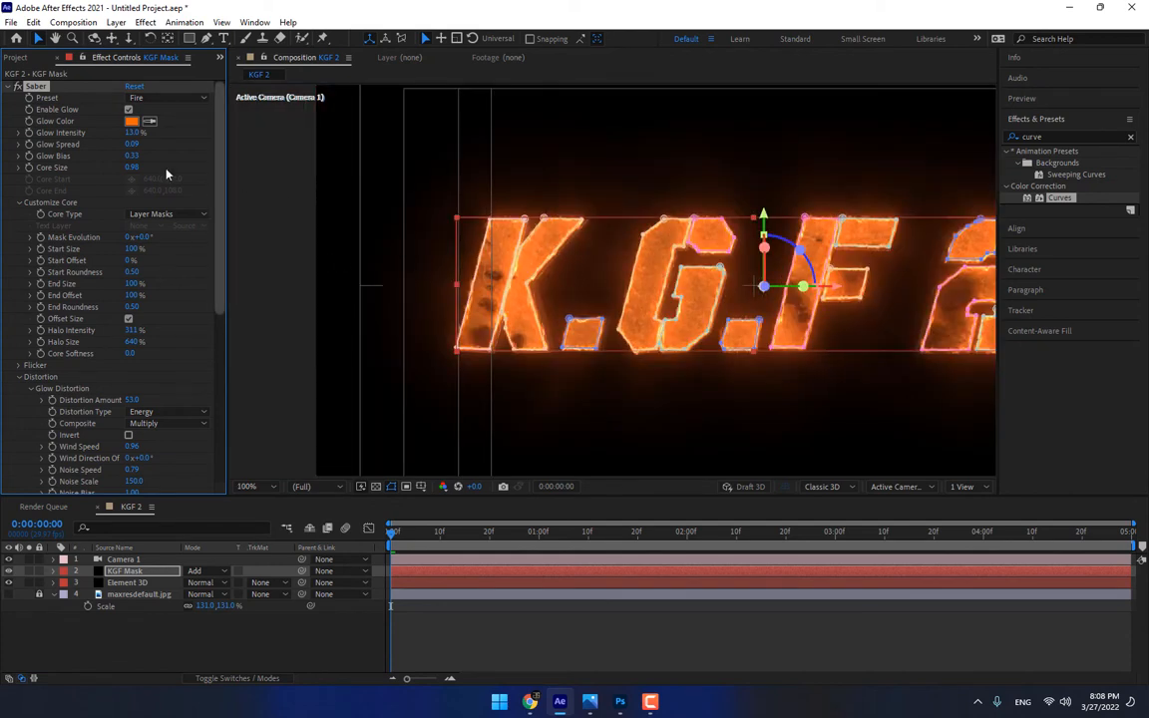
left_click_drag(156, 167, 163, 168)
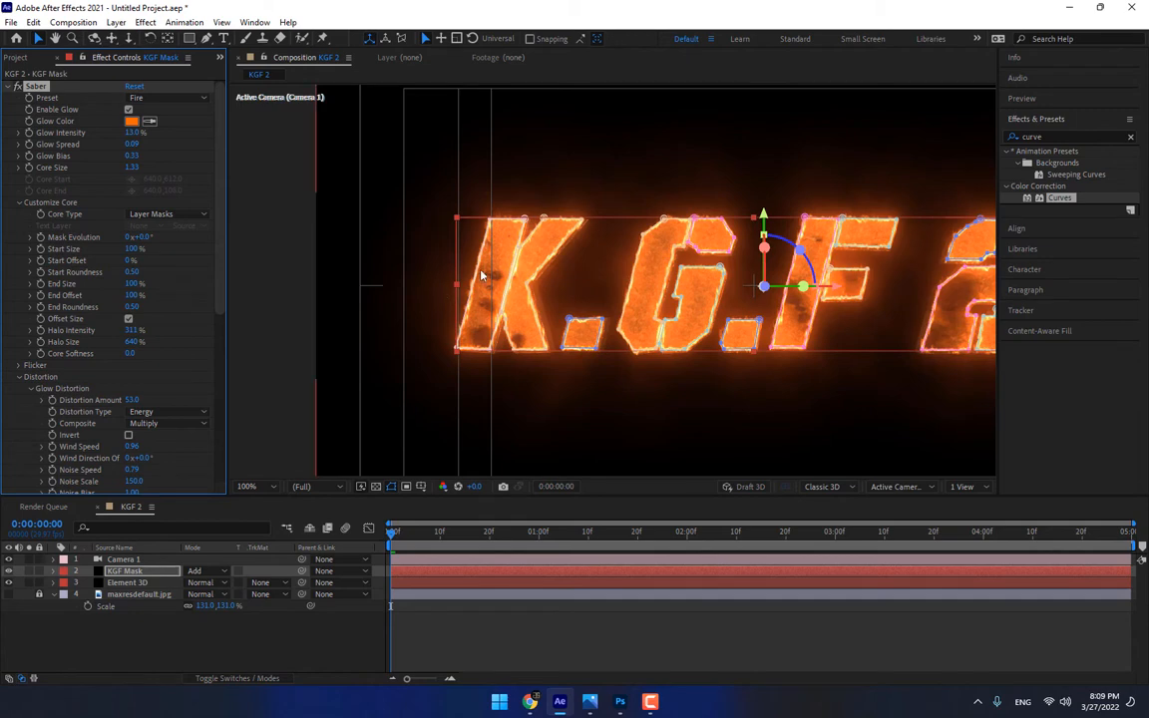
key("period")
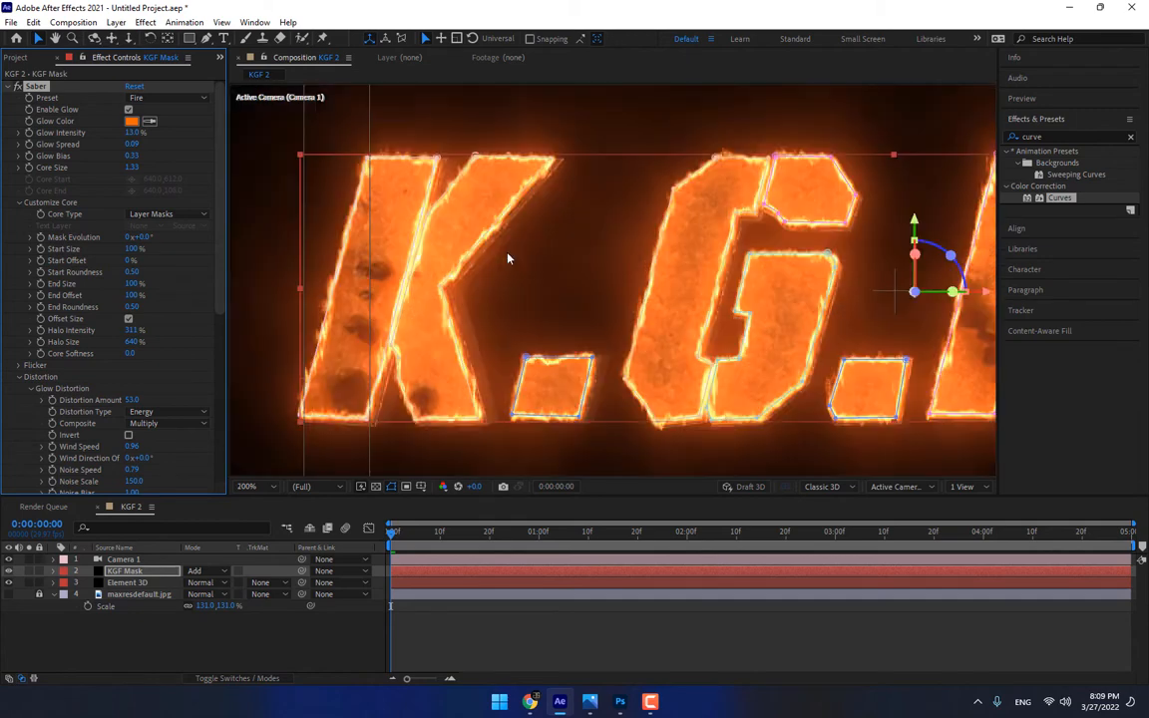
Shift the Saber glow color to a slightly redder orange, FF5A00
left_click(131, 121)
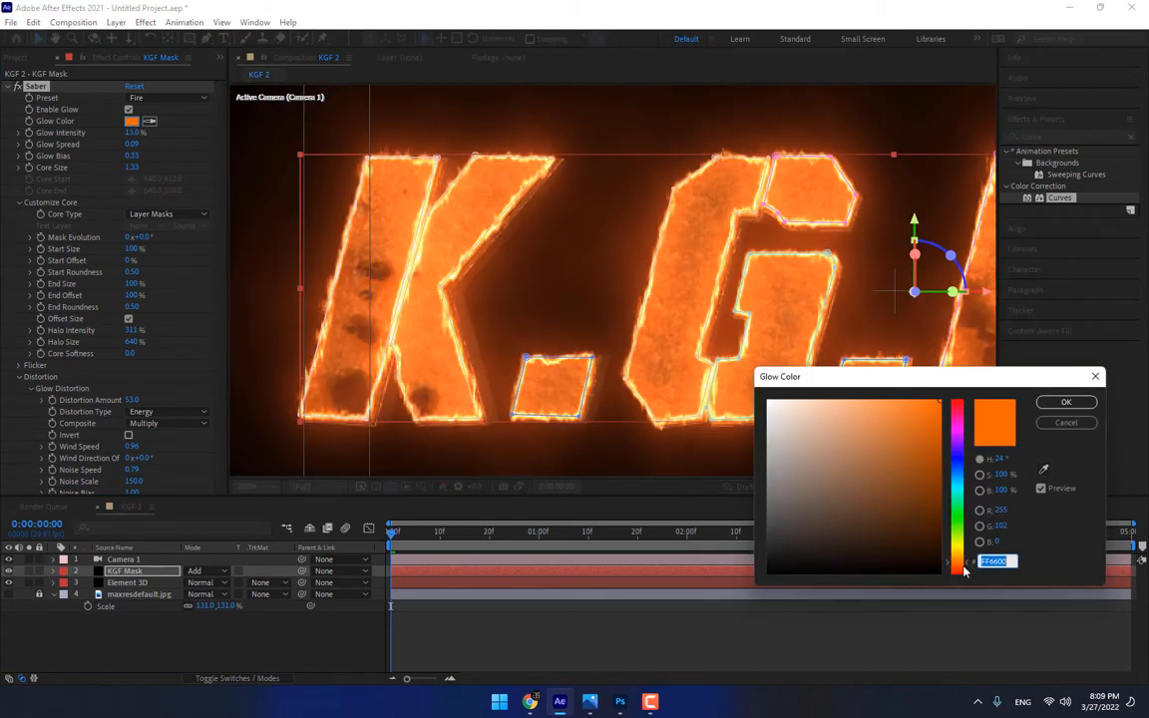
left_click(961, 568)
left_click(961, 570)
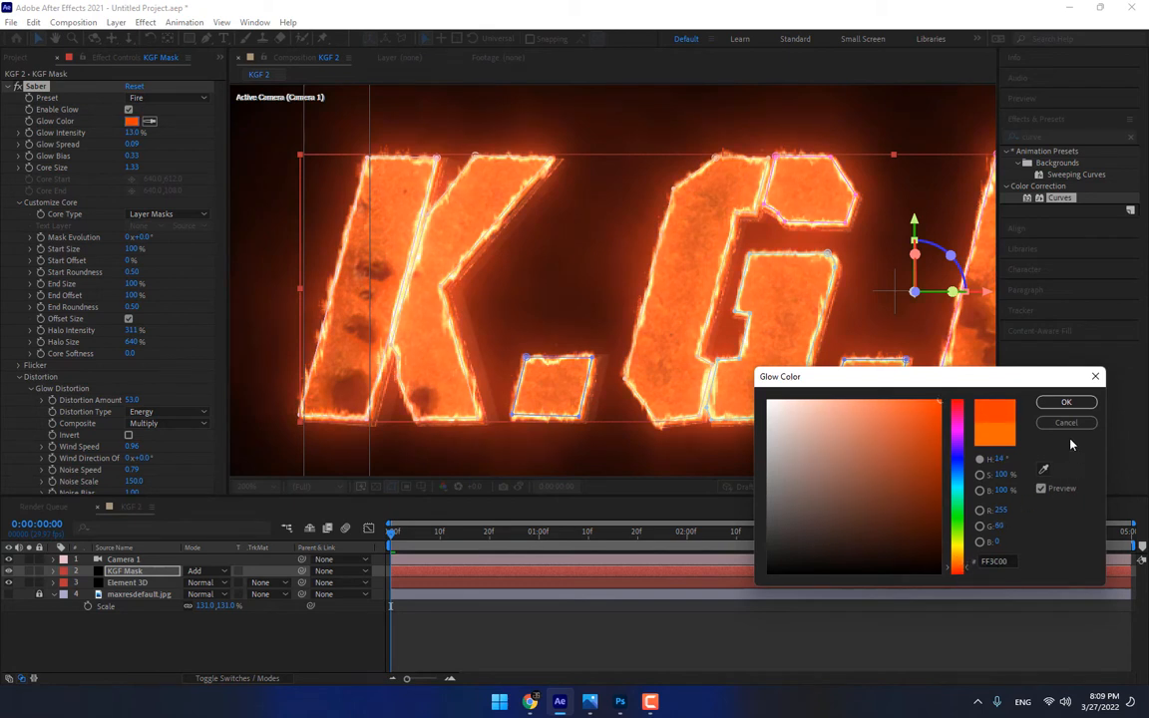
left_click(961, 569)
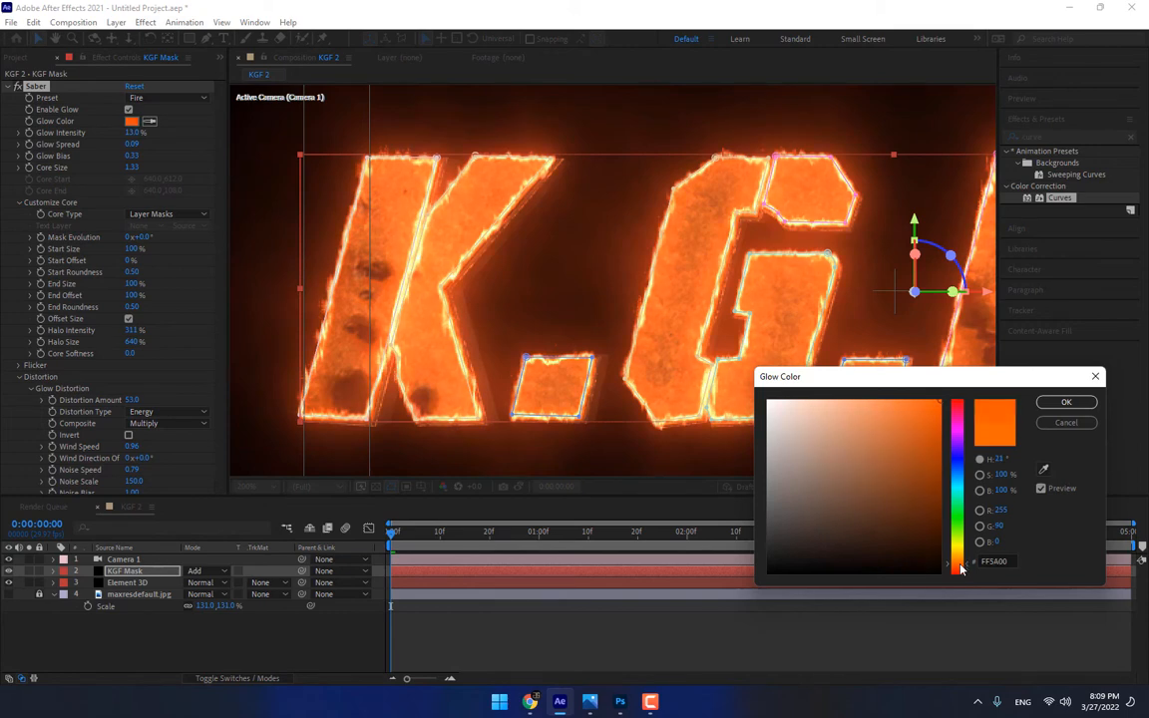
left_click(1054, 422)
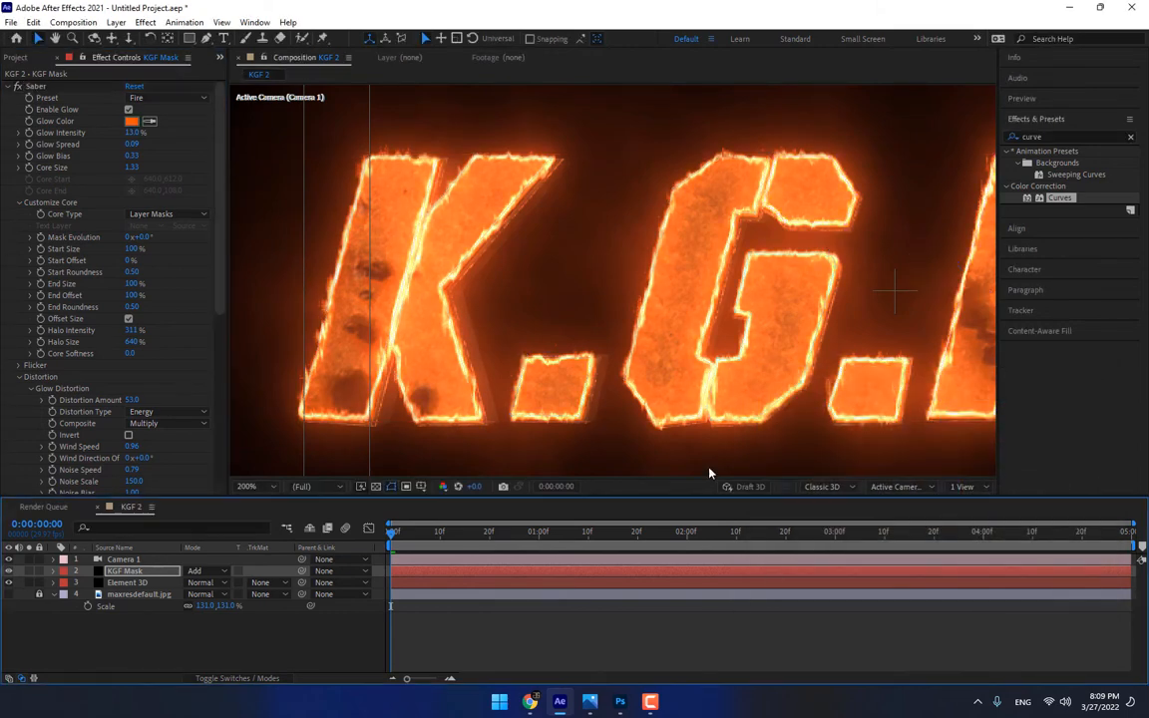
Set Saber's Start Size to 69%, End Size to 19% and End Offset to 90%, with Start Offset at 0%
scroll(678, 379, "down", 2)
scroll(753, 313, "down", 1)
scroll(753, 313, "up", 1)
left_click_drag(746, 320, 676, 316)
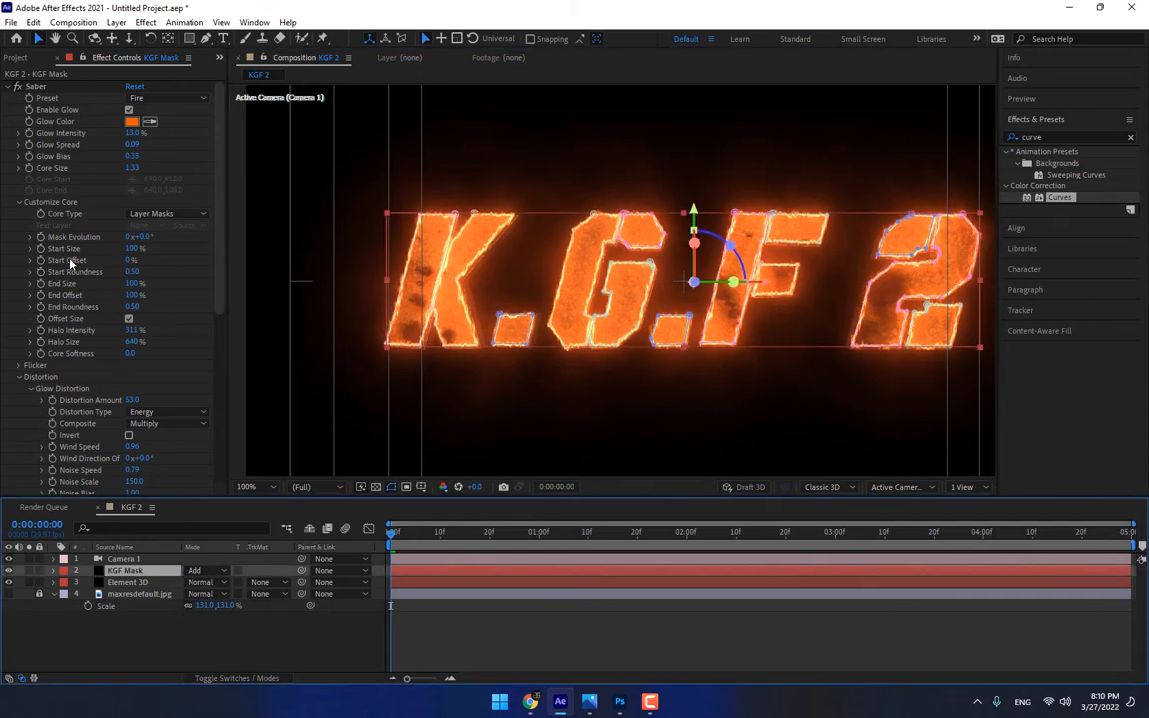
left_click_drag(129, 262, 164, 260)
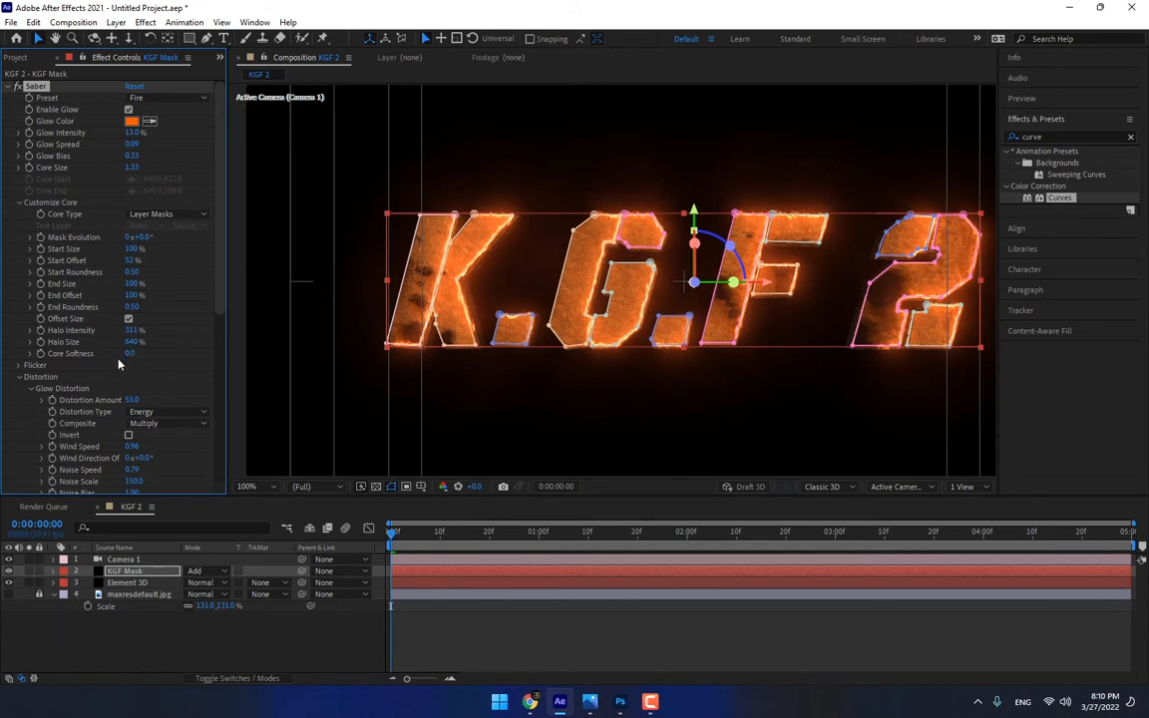
left_click_drag(131, 295, 97, 294)
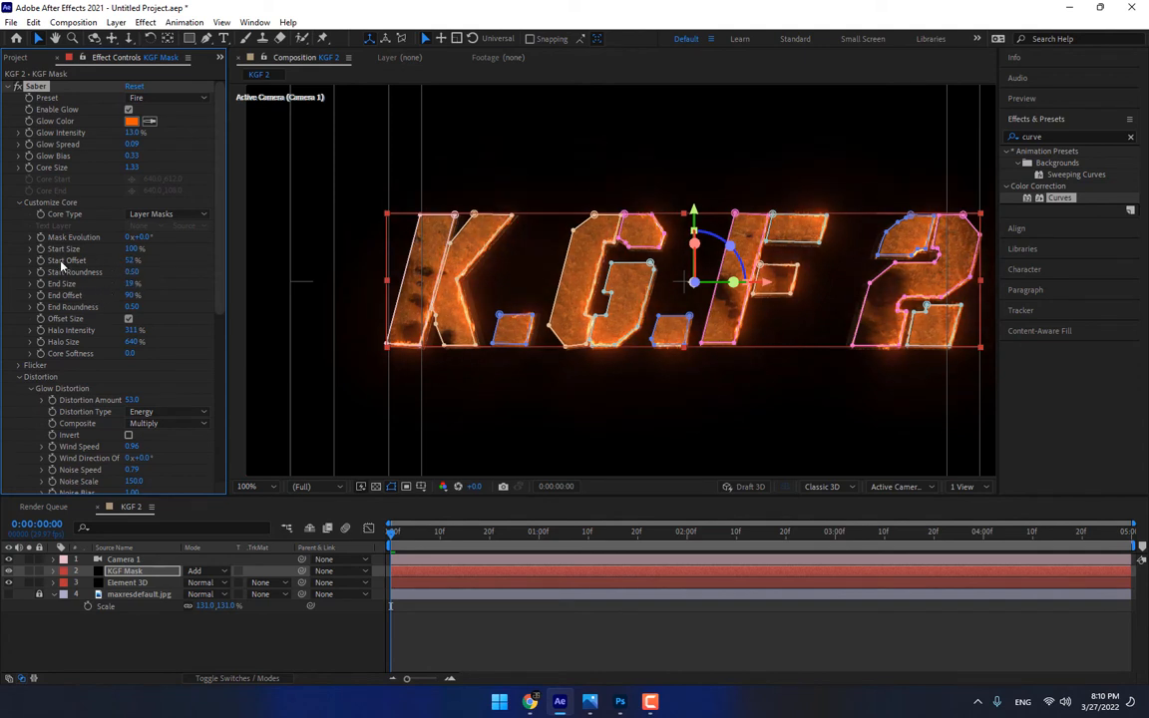
left_click_drag(133, 249, 93, 264)
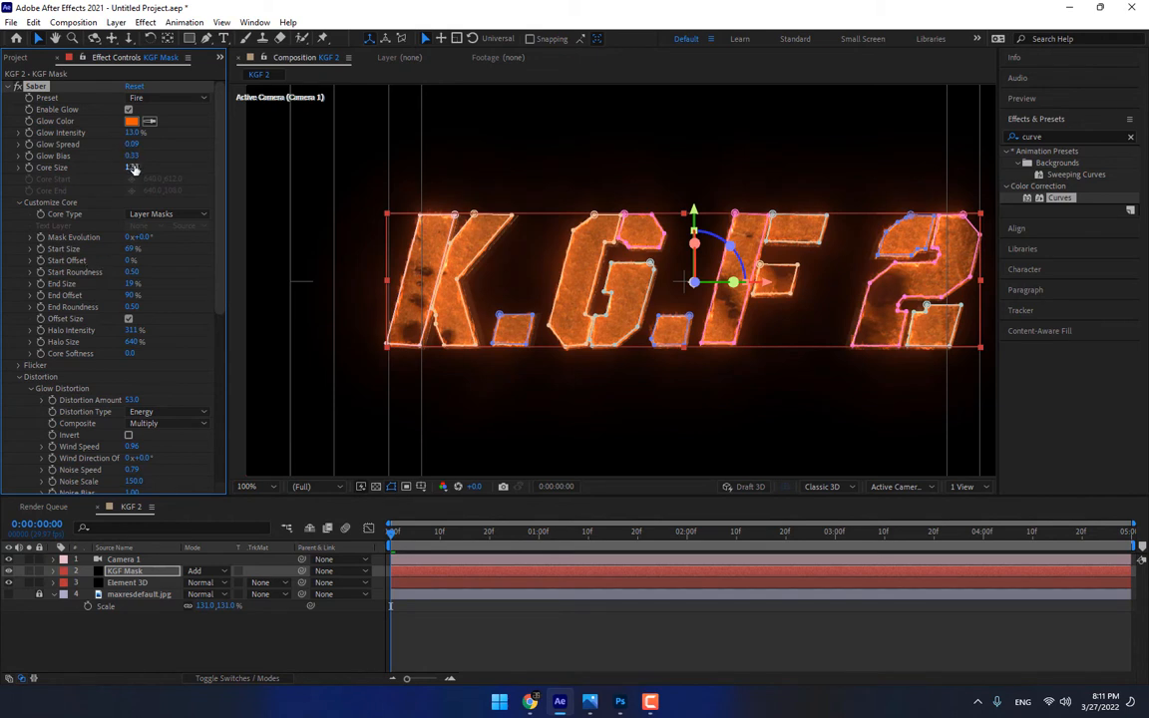
Strengthen the Saber fire with a core size of 2.54 and a glow intensity of 18.6%
left_click_drag(166, 168, 219, 167)
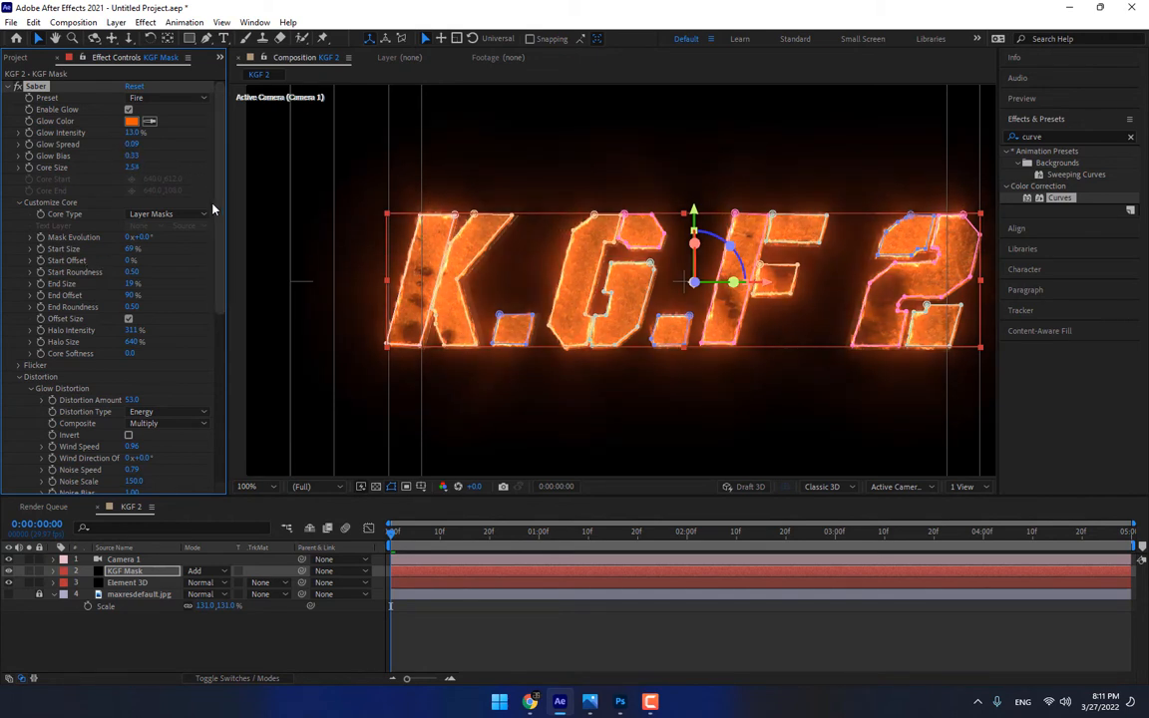
left_click_drag(184, 132, 185, 133)
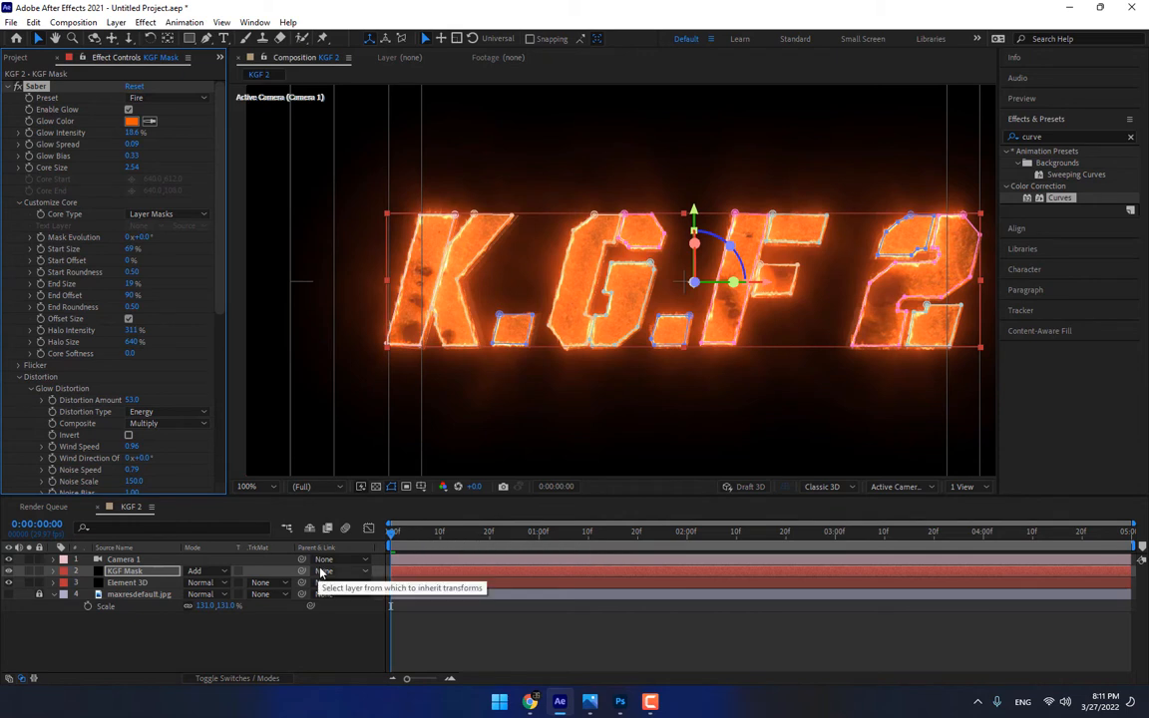
Set End Offset to 100% and keyframe Saber's Start Offset from 100% at 1 second to 0% at 3 seconds
left_click_drag(515, 538, 539, 538)
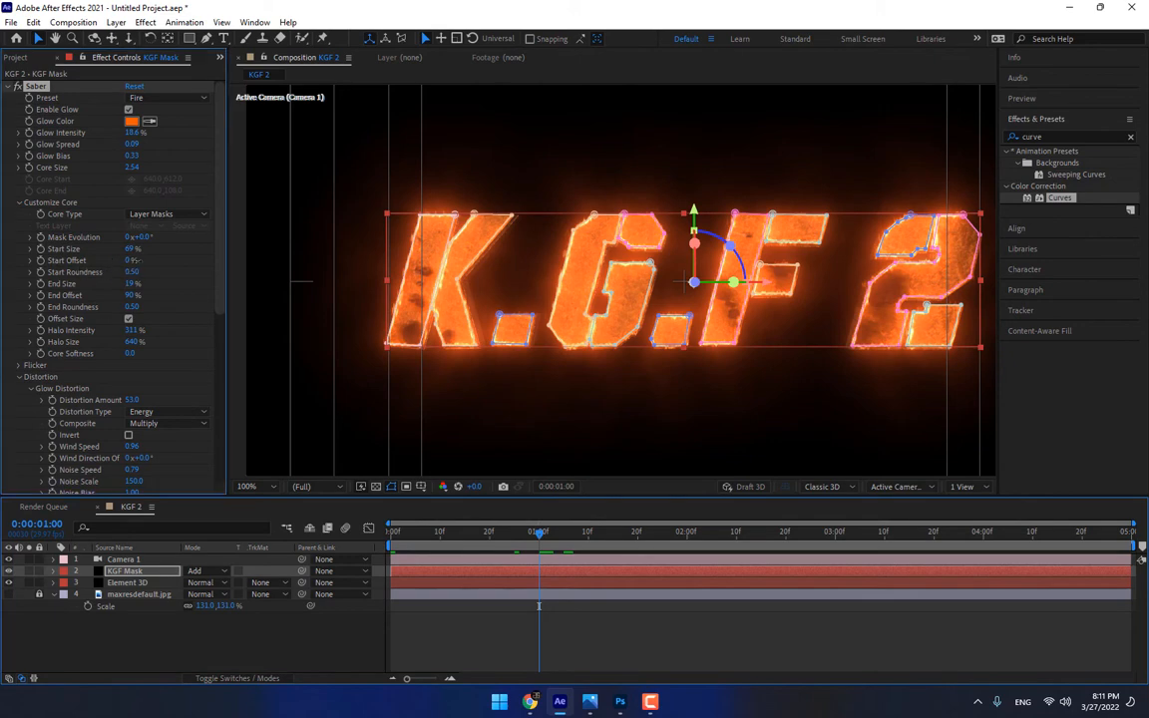
left_click_drag(131, 260, 205, 251)
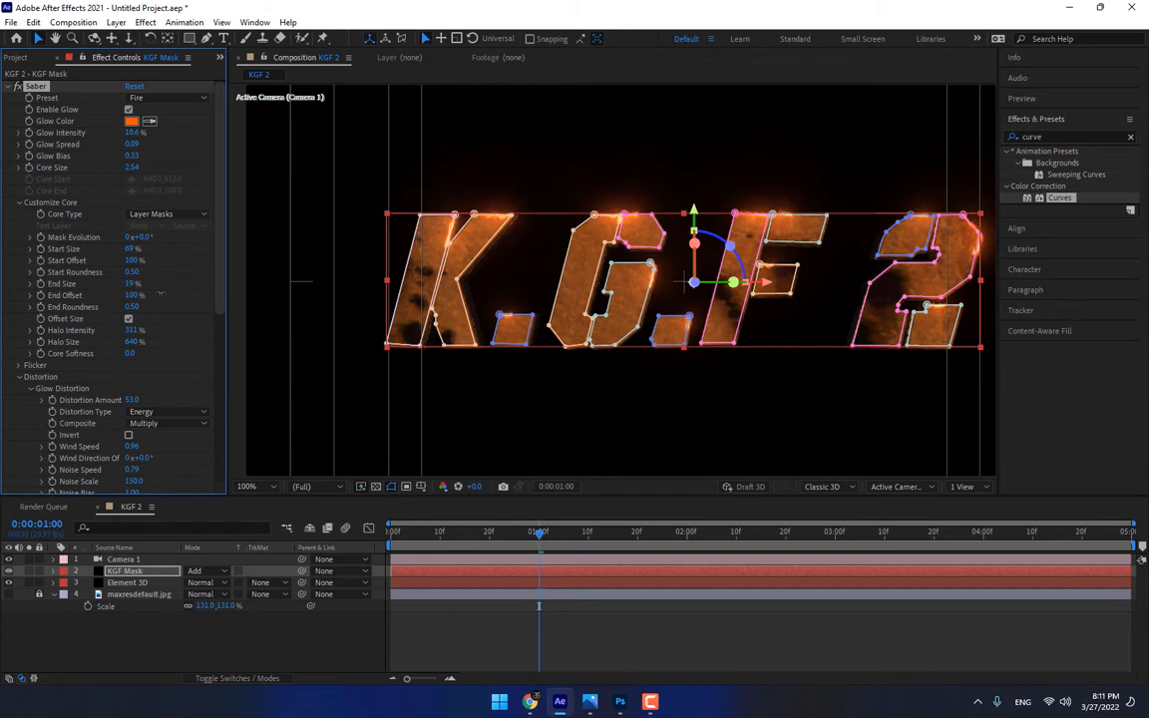
left_click_drag(133, 295, 168, 294)
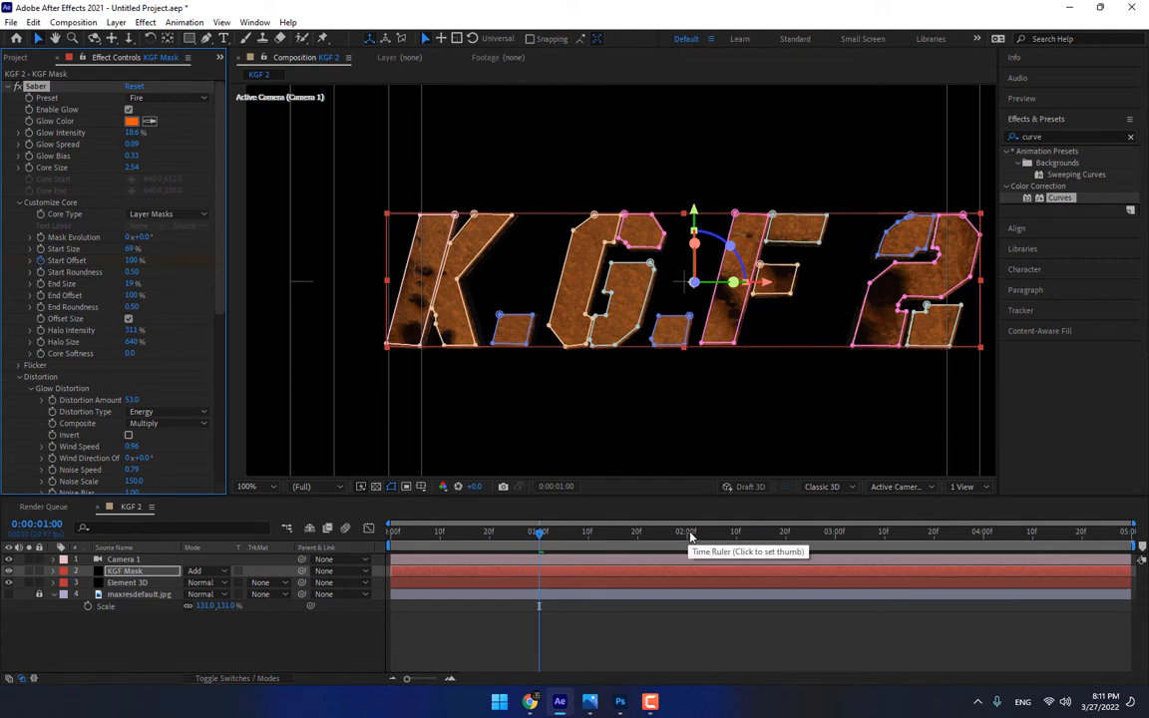
left_click(835, 531)
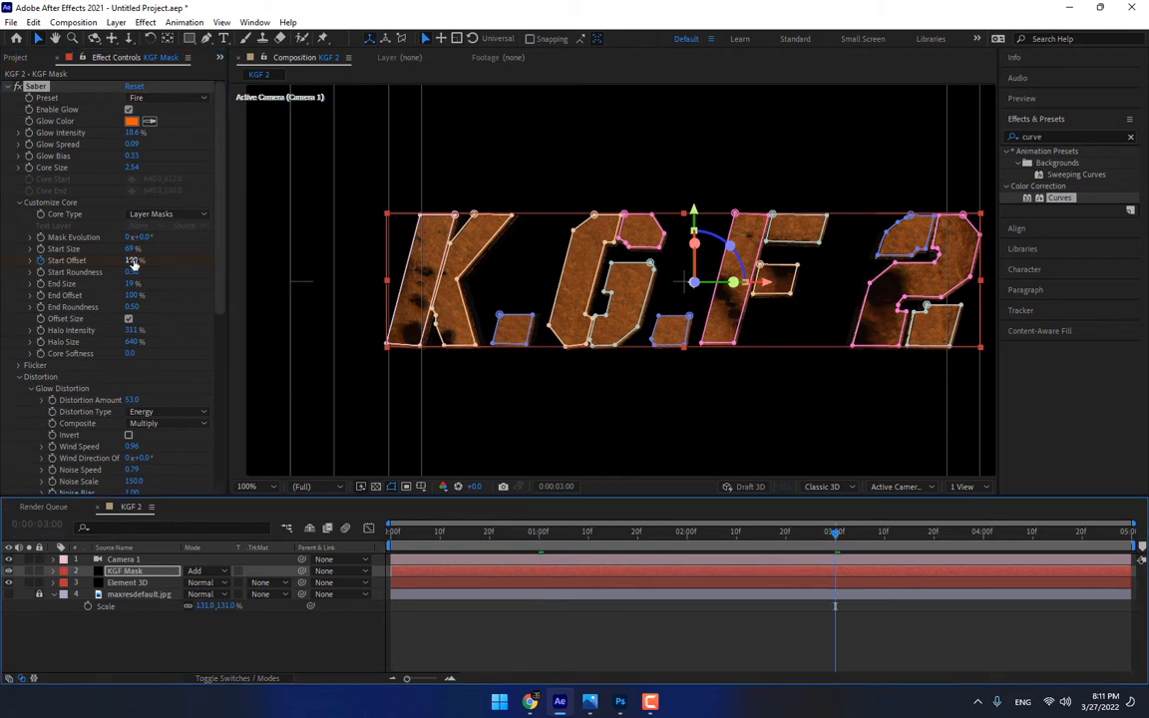
left_click_drag(133, 261, 133, 342)
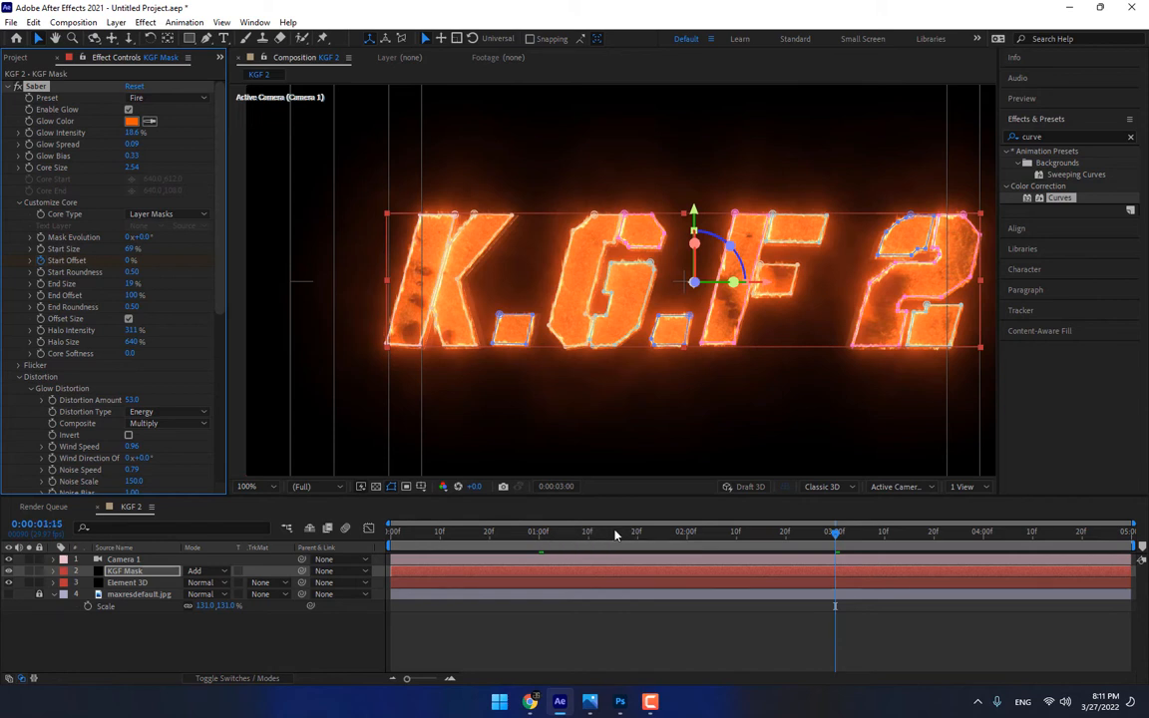
Keyframe Saber's End Offset from 100% at 0:00:01:15 to 0% at 0:00:03:15
left_click(614, 534)
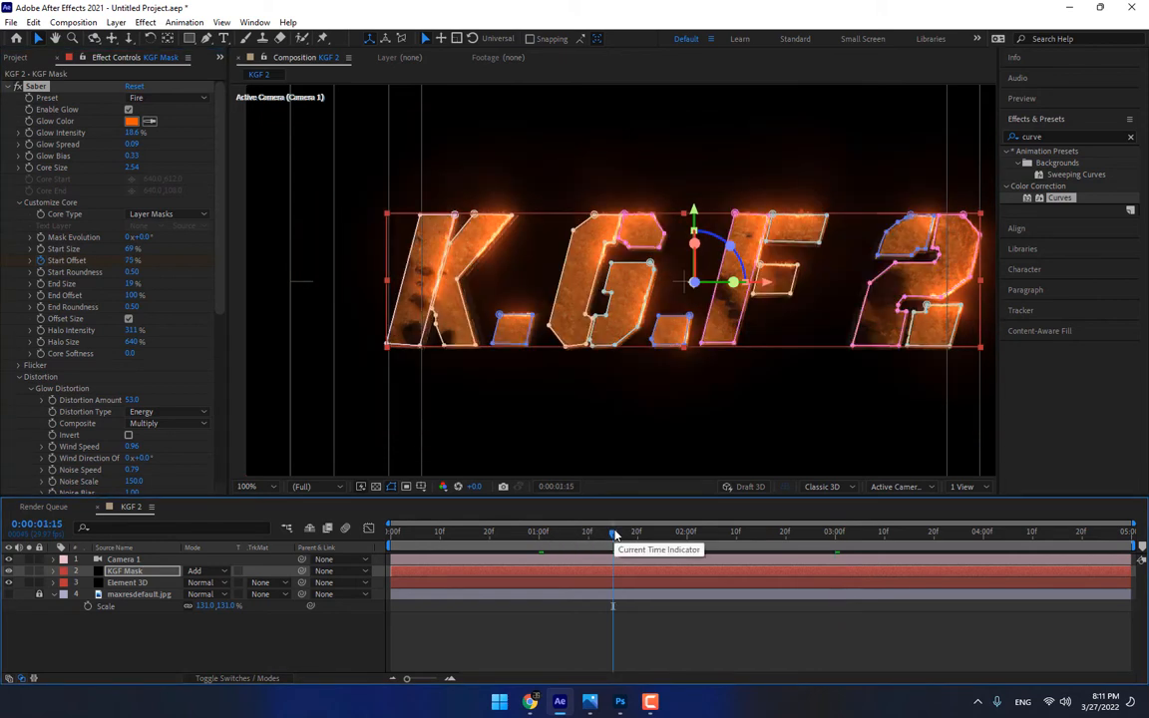
left_click(40, 295)
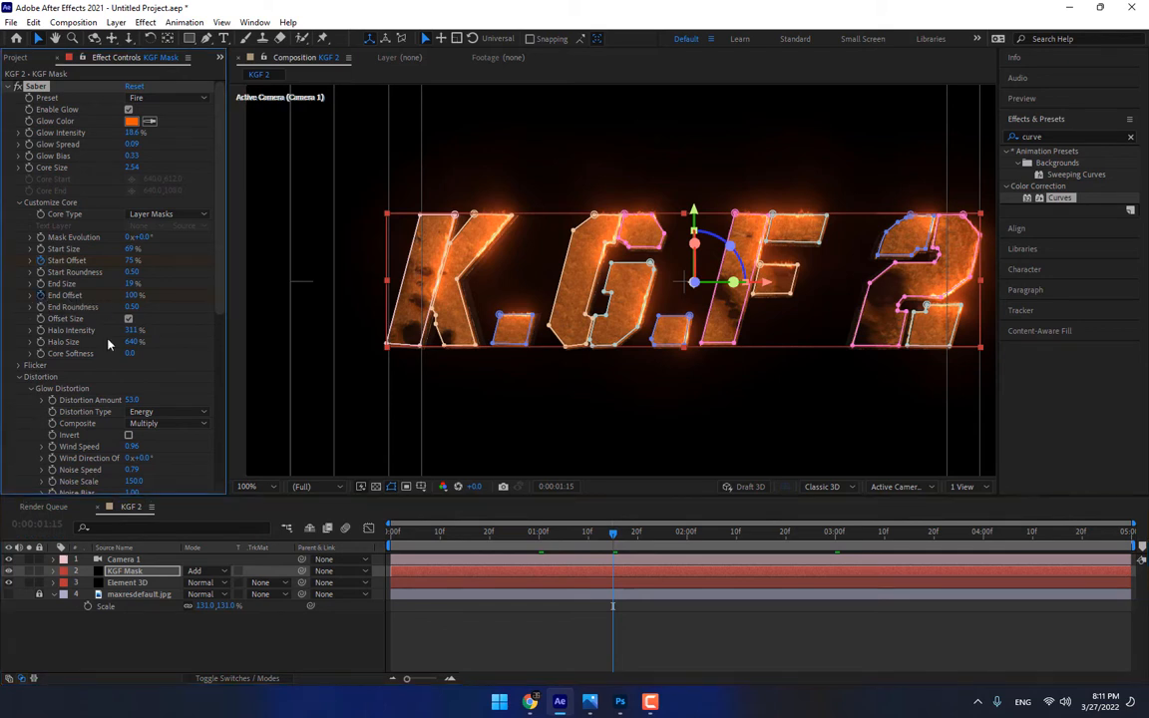
left_click(909, 532)
left_click_drag(133, 296, 118, 353)
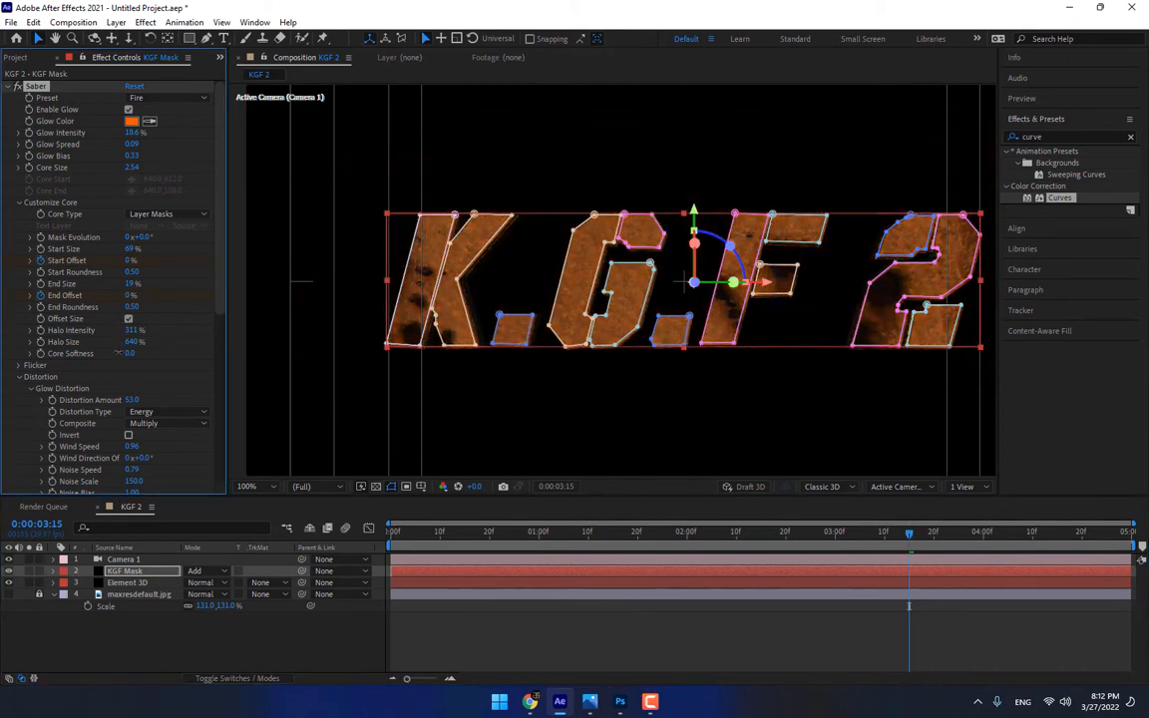
Reveal the KGF Mask keyframes and move the closing Start Offset and End Offset keyframes about half a second earlier, checking the fire sweep
left_click(667, 615)
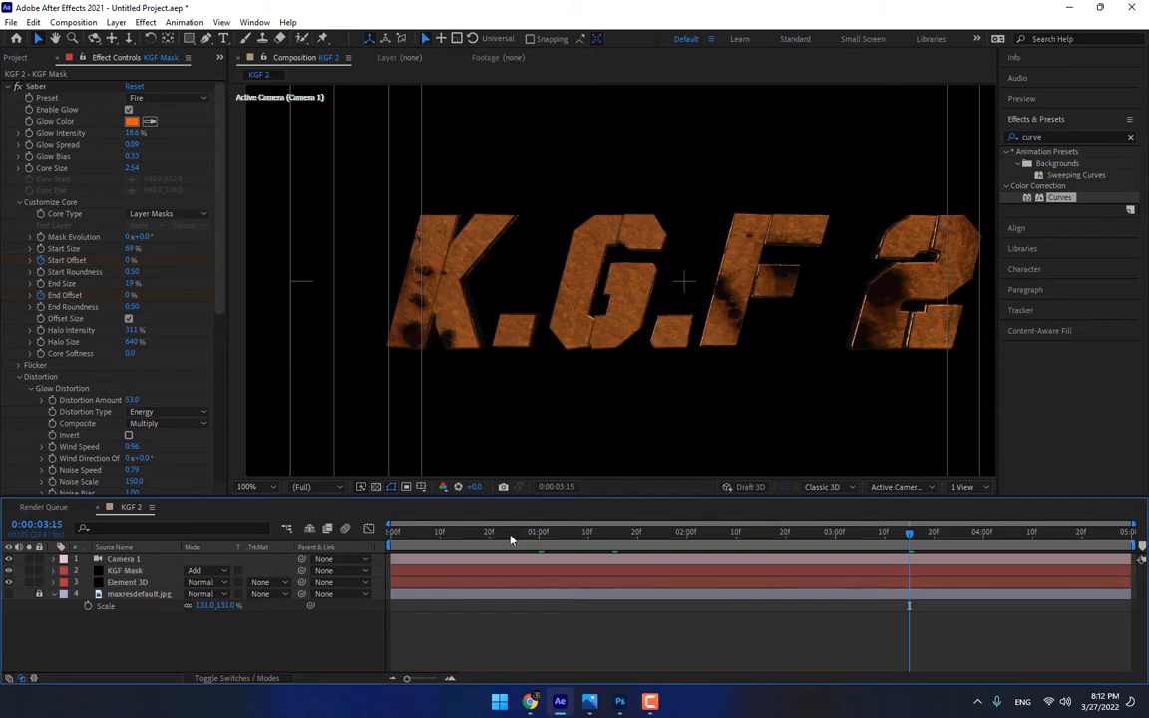
left_click_drag(502, 539, 806, 536)
left_click(149, 570)
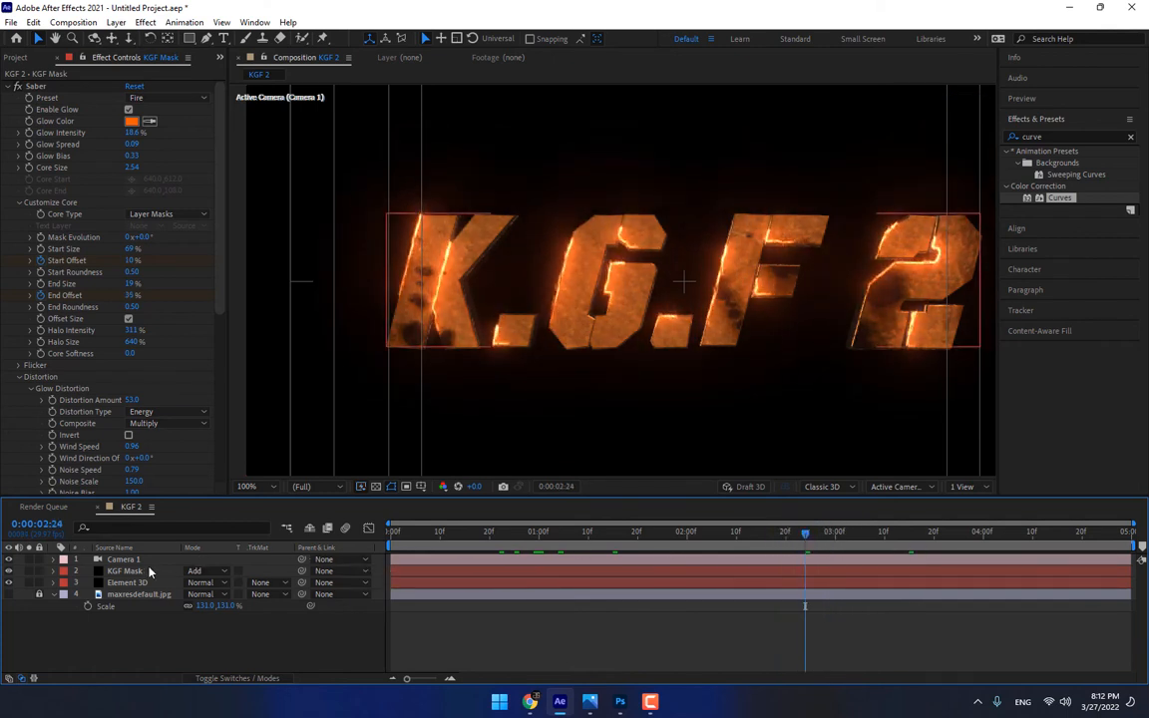
key("u")
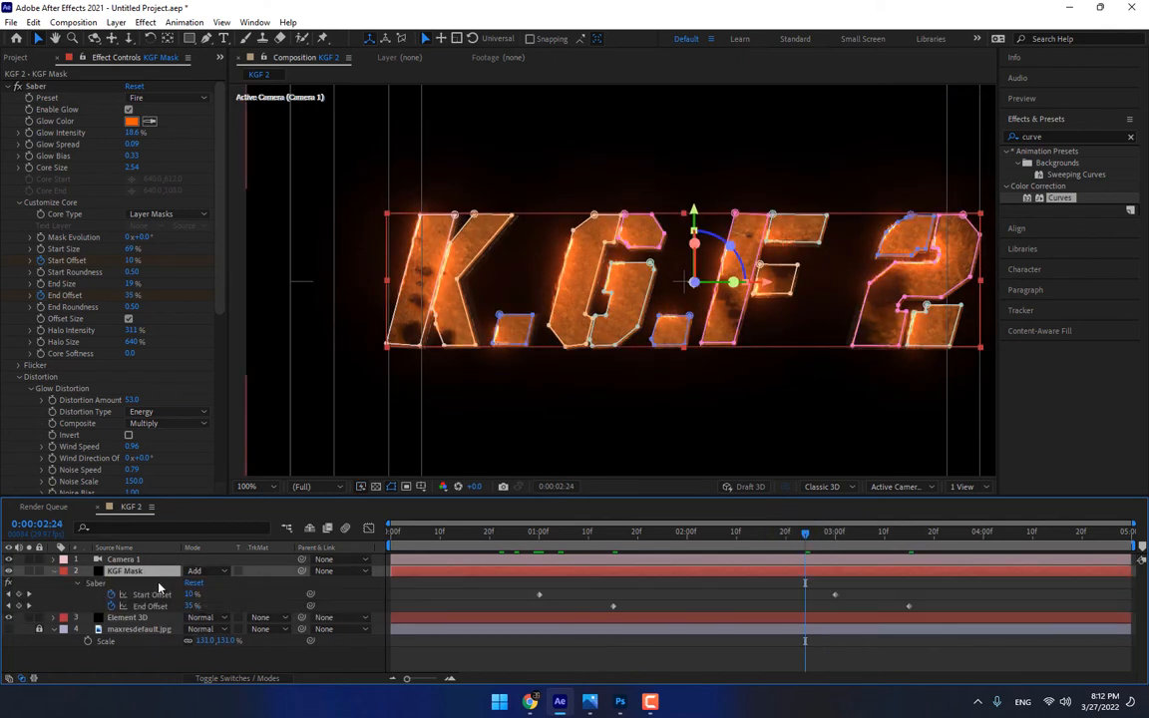
left_click_drag(954, 592, 760, 606)
left_click_drag(772, 552, 657, 548)
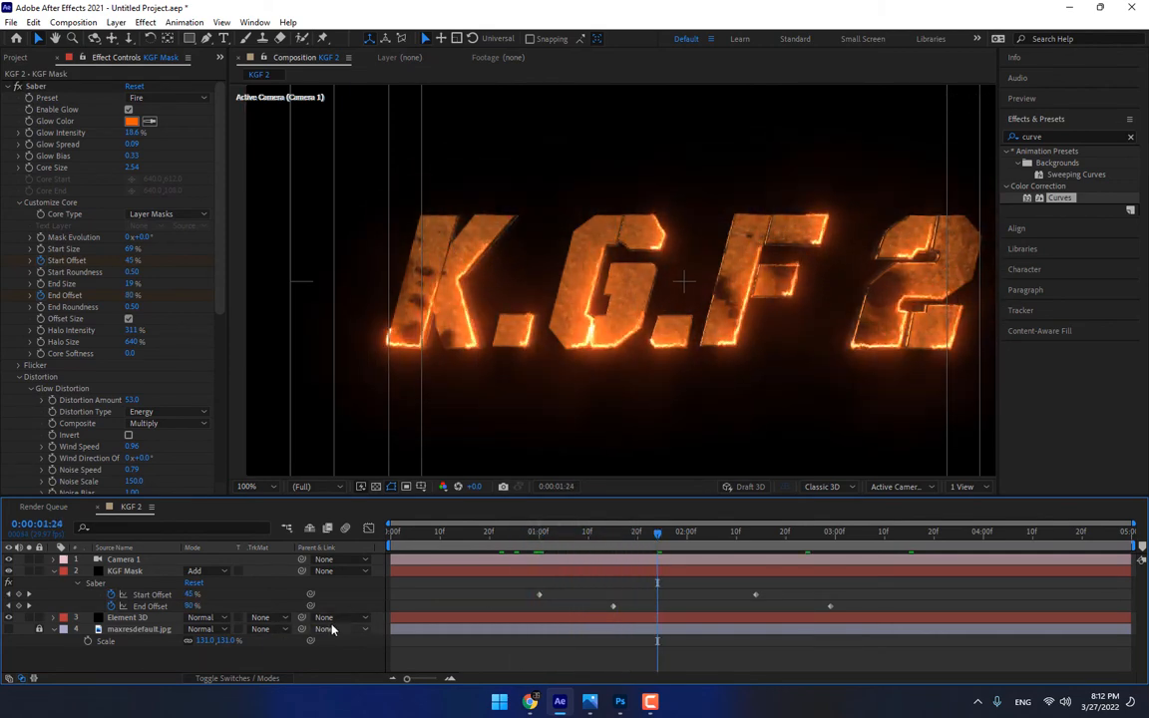
Create a new 1280 x 720 px solid layer named Particles
right_click(321, 659)
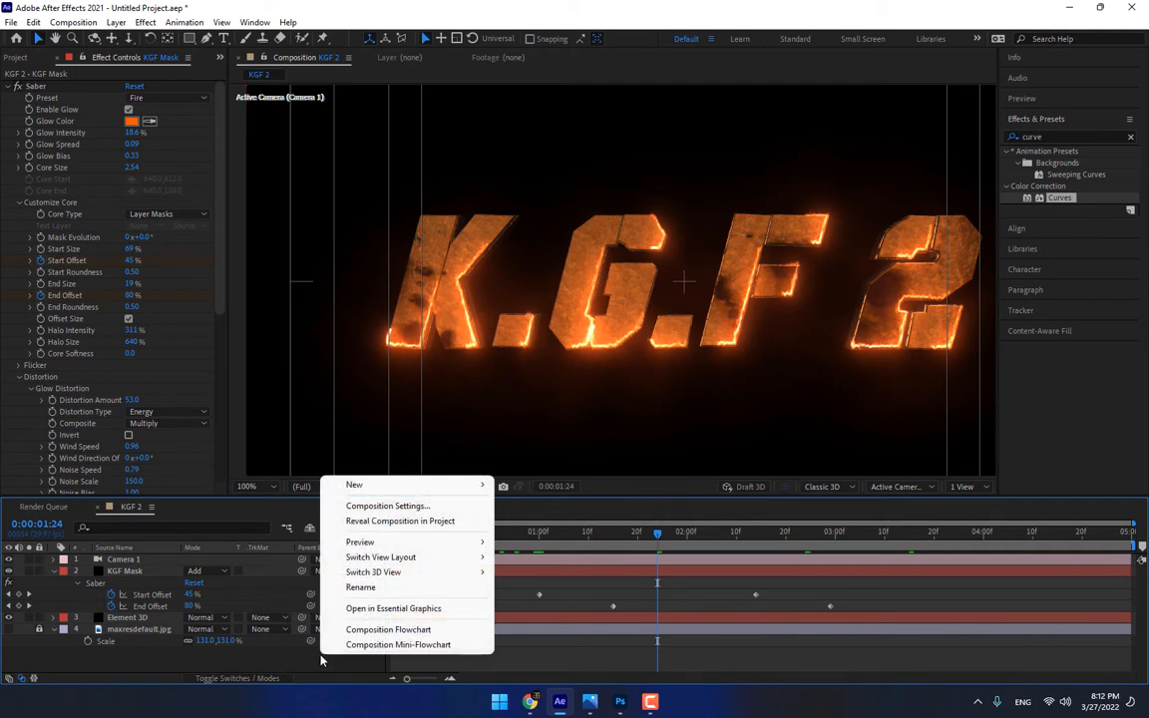
mouse_move(367, 485)
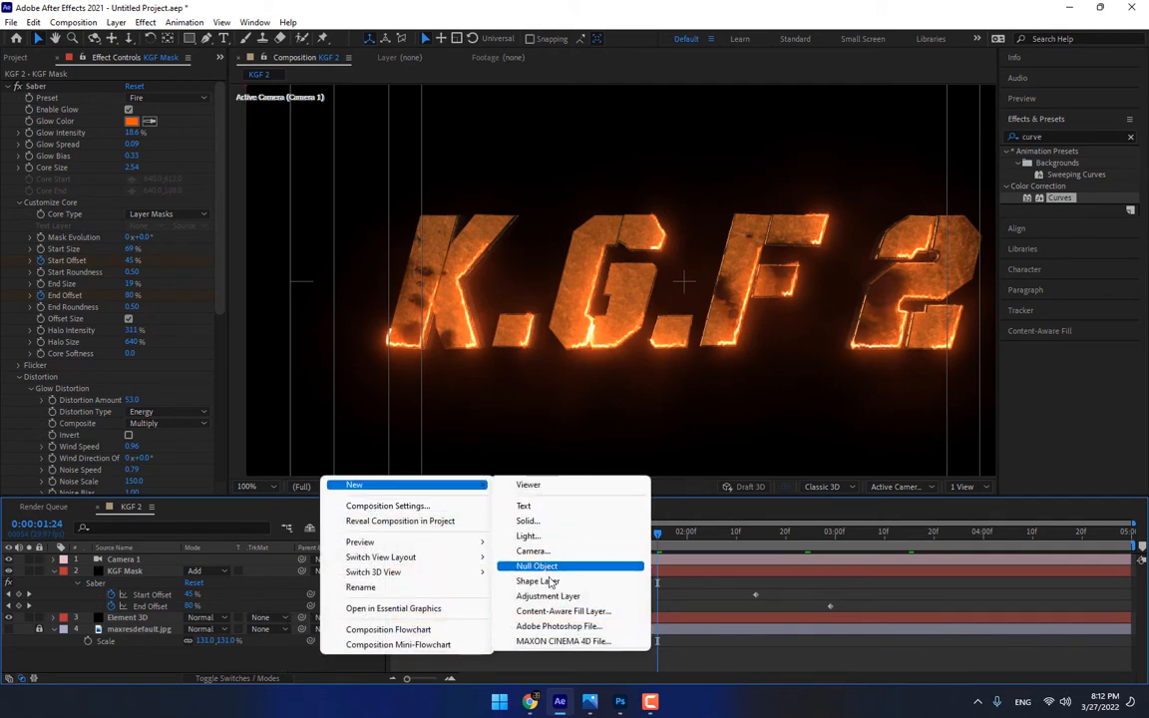
left_click(527, 521)
type("Particles")
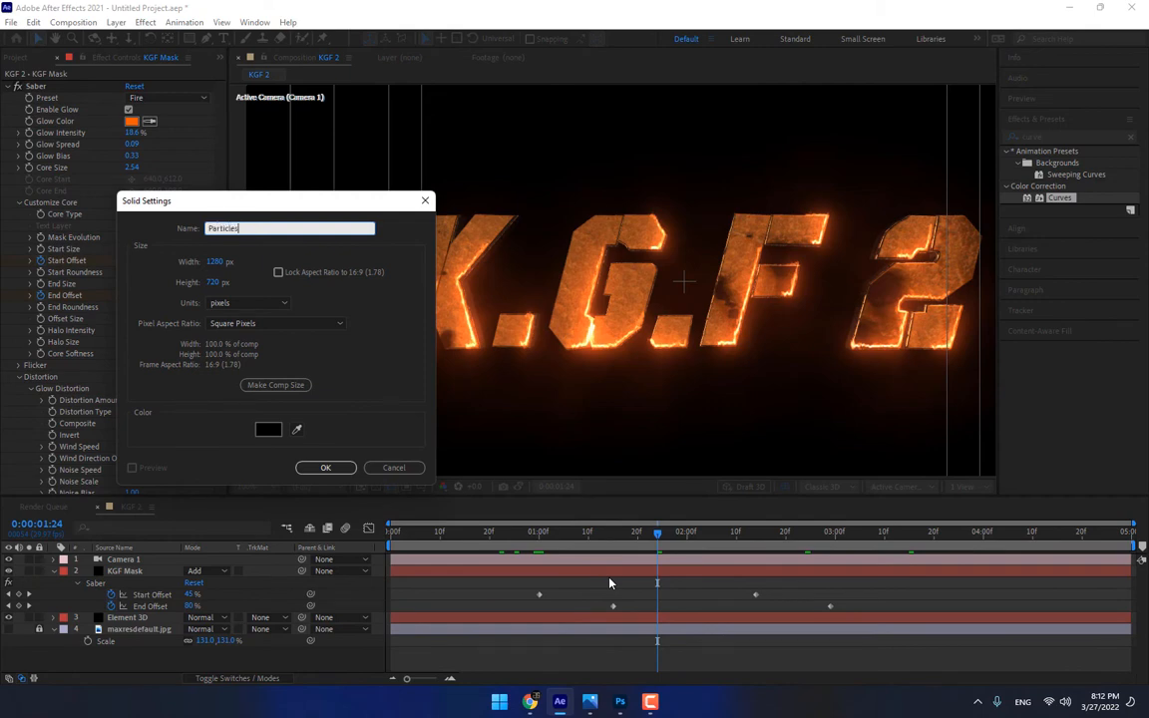
key("Return")
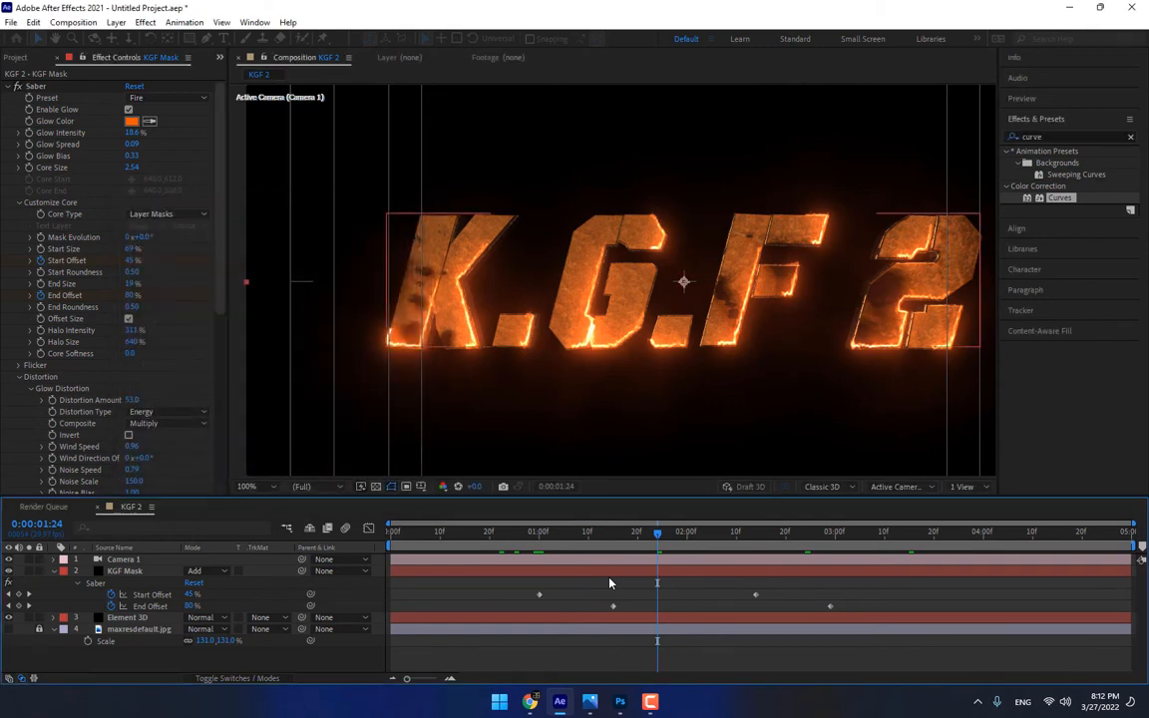
Apply the RG Trapcode Particular effect to the Particles layer
left_click(146, 22)
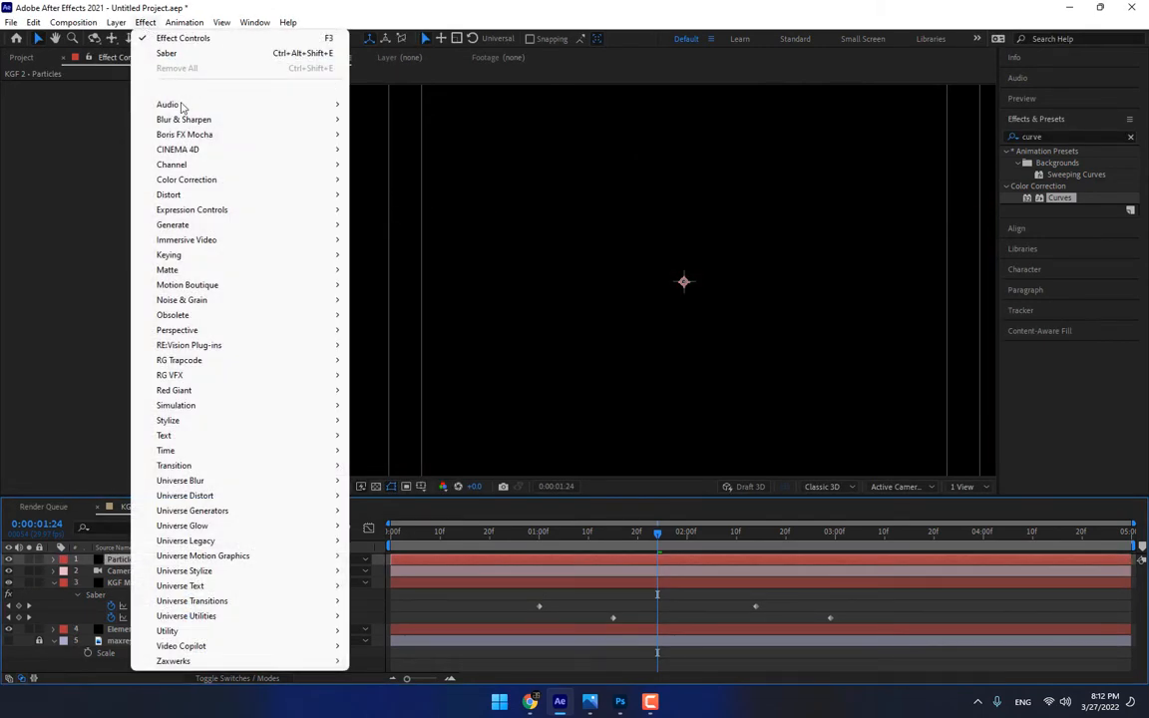
mouse_move(363, 378)
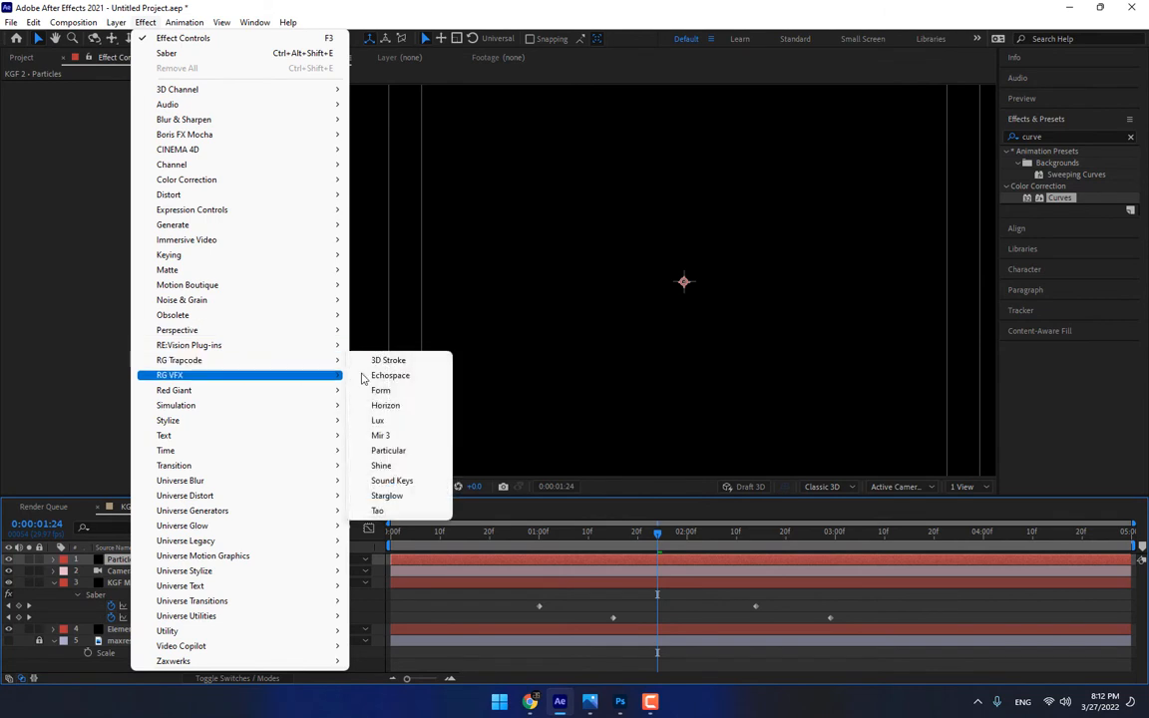
left_click(409, 453)
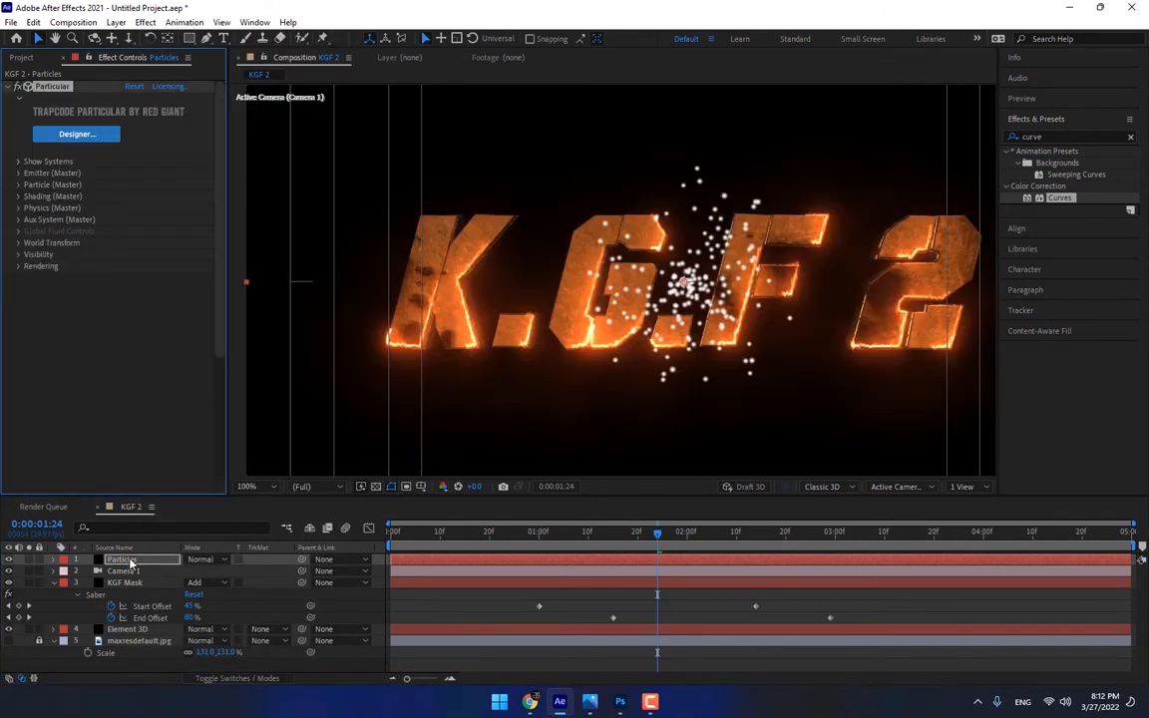
Set Particular's Emitter Type to Box and its Emitter Size to XYZ Individual
left_click(17, 173)
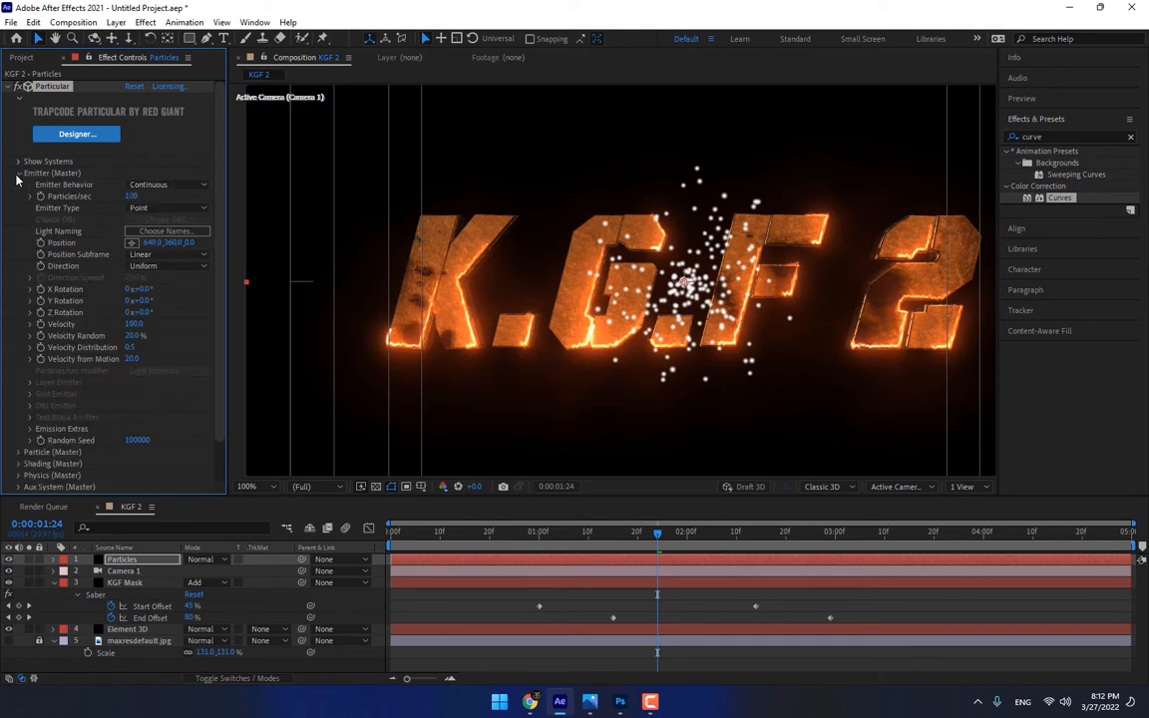
left_click(165, 207)
left_click(175, 247)
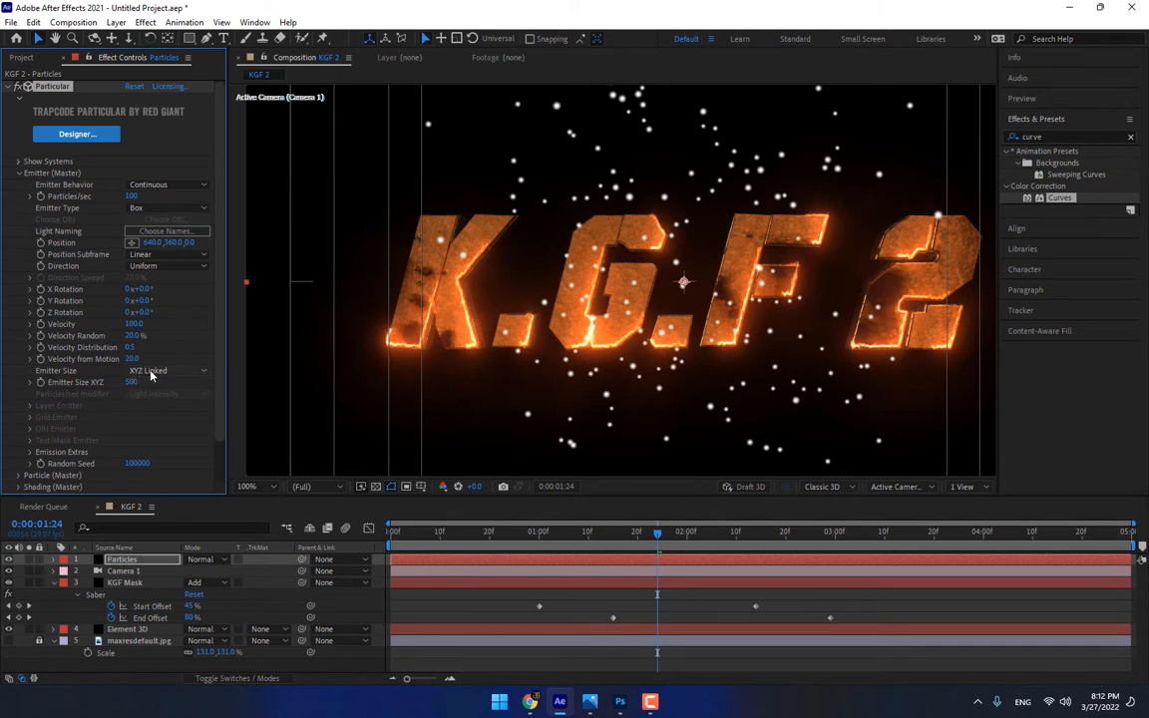
left_click(151, 373)
left_click(167, 402)
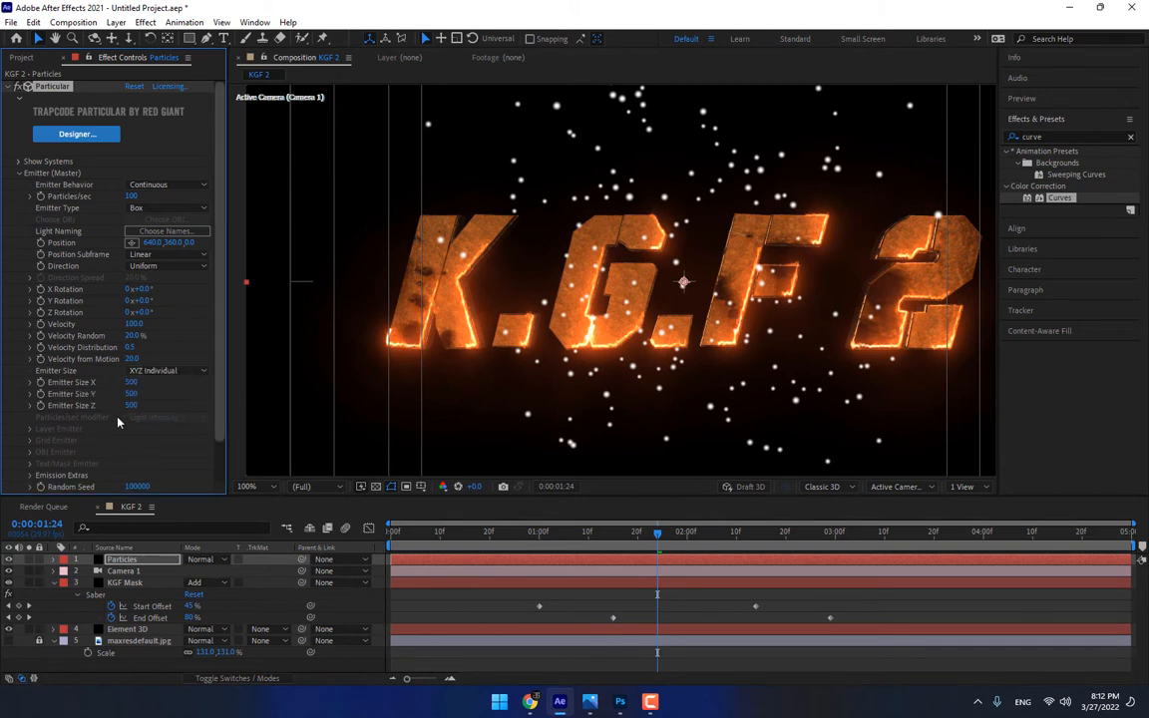
Flatten and widen the box emitter with Emitter Size X 1466, Y 0 and Z 569
left_click_drag(74, 473, 709, 304)
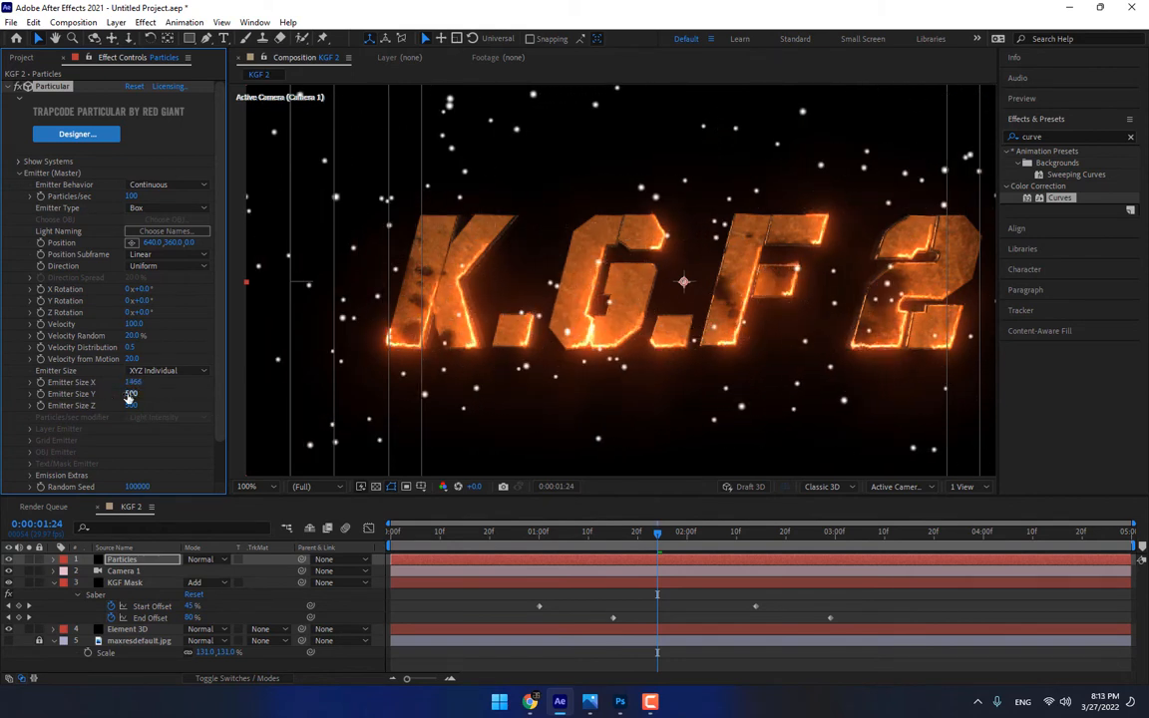
left_click_drag(131, 393, 177, 554)
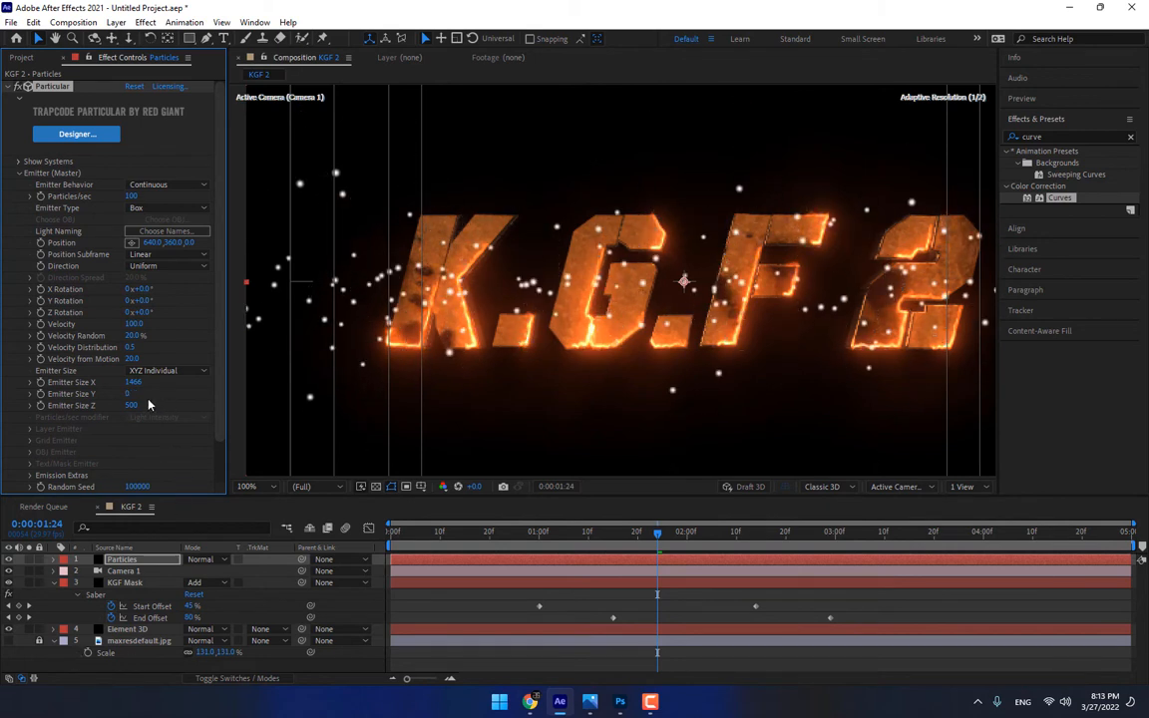
left_click_drag(133, 405, 181, 405)
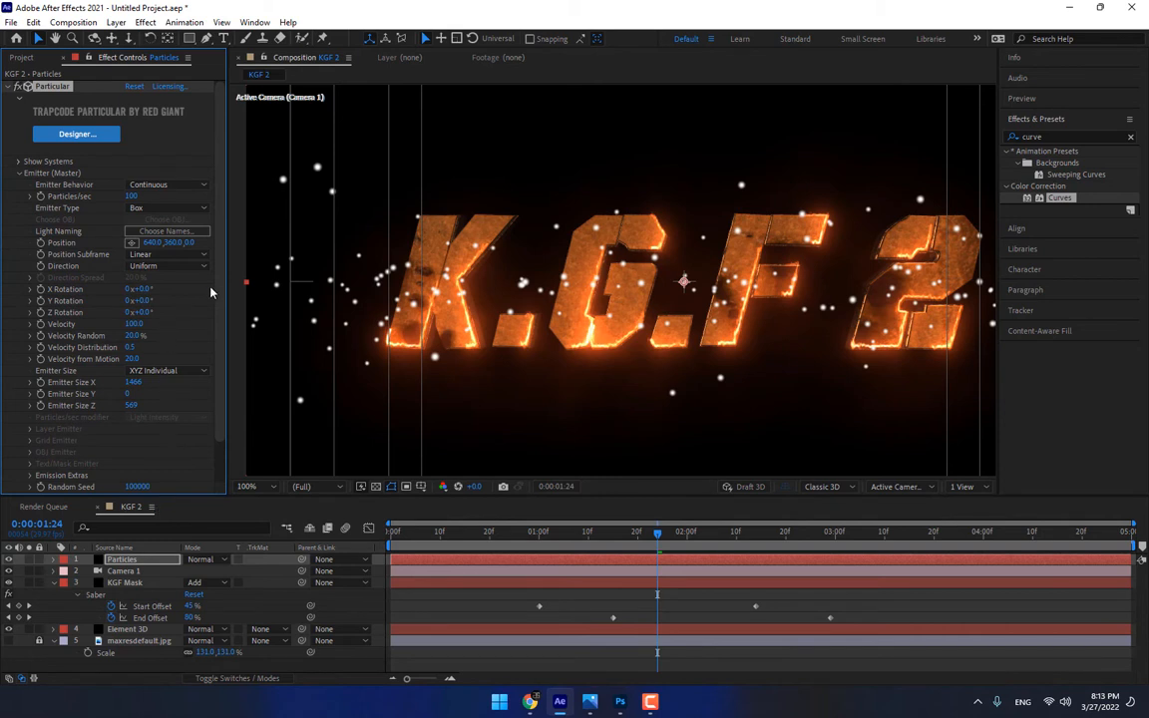
Set the particle Size to 2 and Size Random to 55% in Particular's Particle settings
scroll(216, 399, "down", 2)
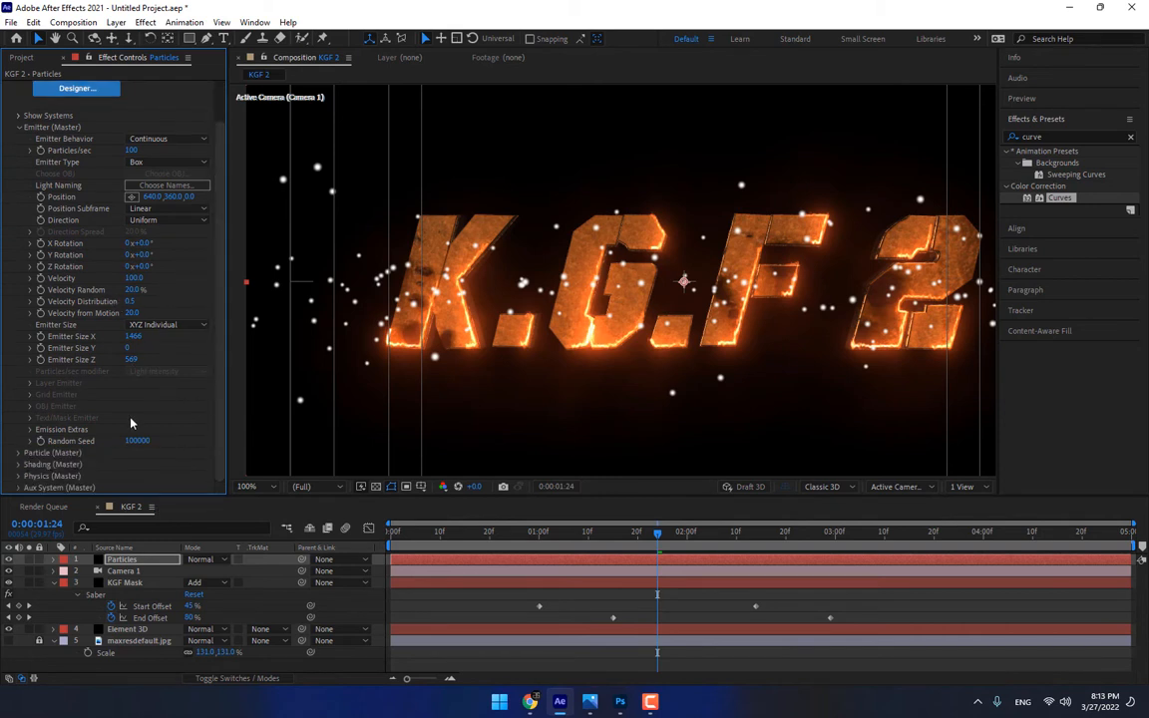
left_click(18, 451)
scroll(85, 451, "down", 5)
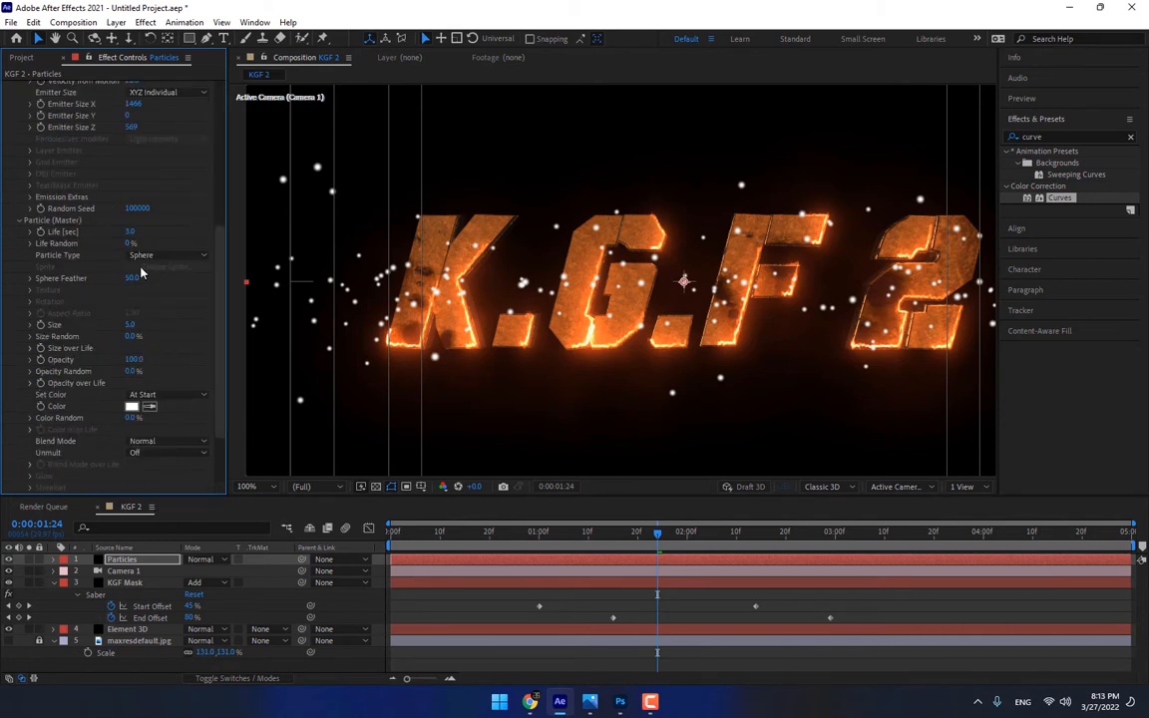
left_click(137, 325)
type("2")
key("Return")
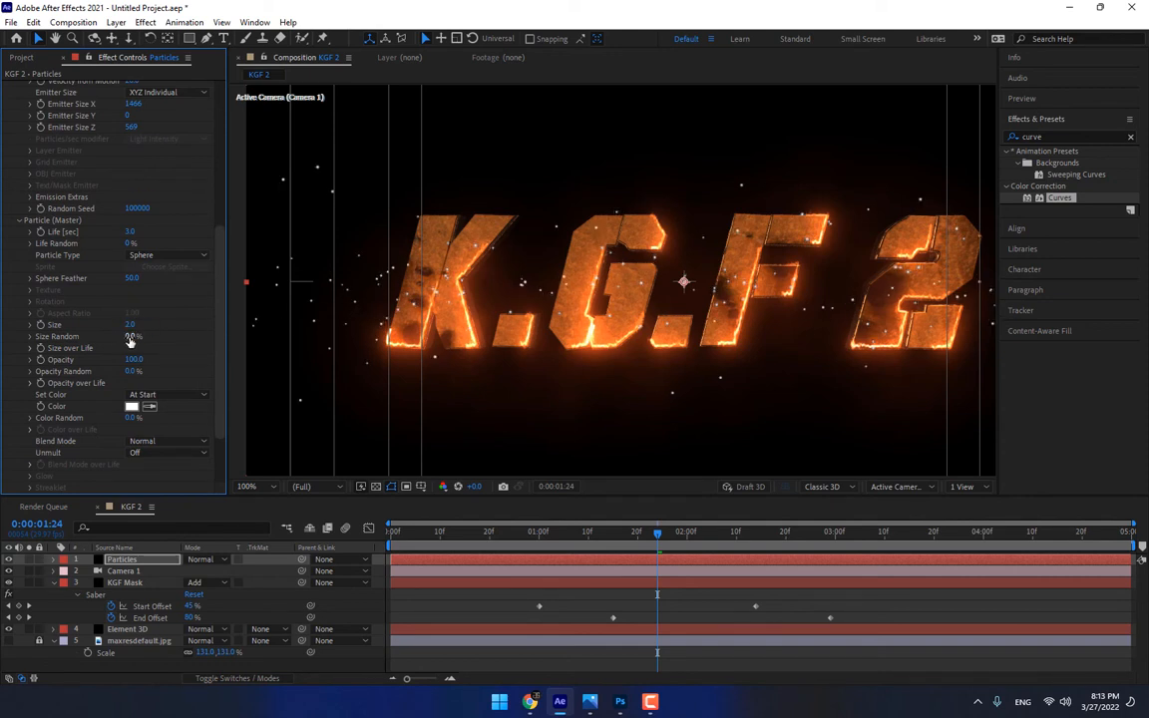
left_click_drag(145, 336, 154, 337)
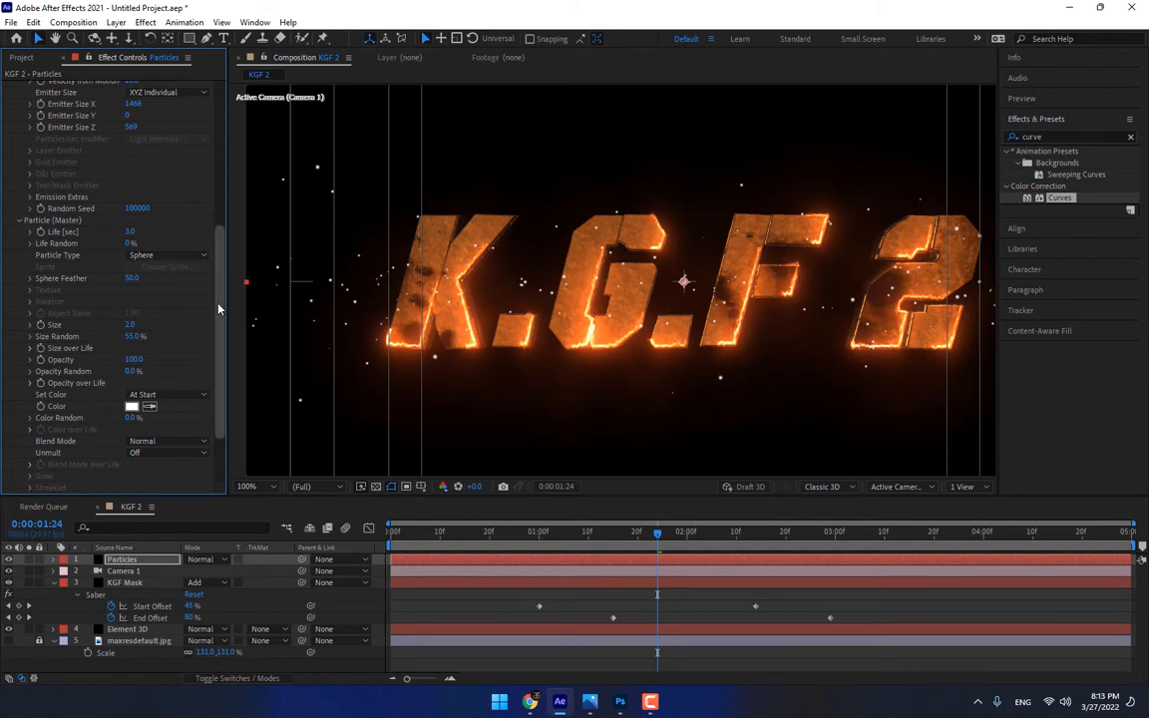
Blow the particles up and sideways with Wind X 159 and Wind Y -173 in Particular's Air physics
scroll(88, 464, "down", 3)
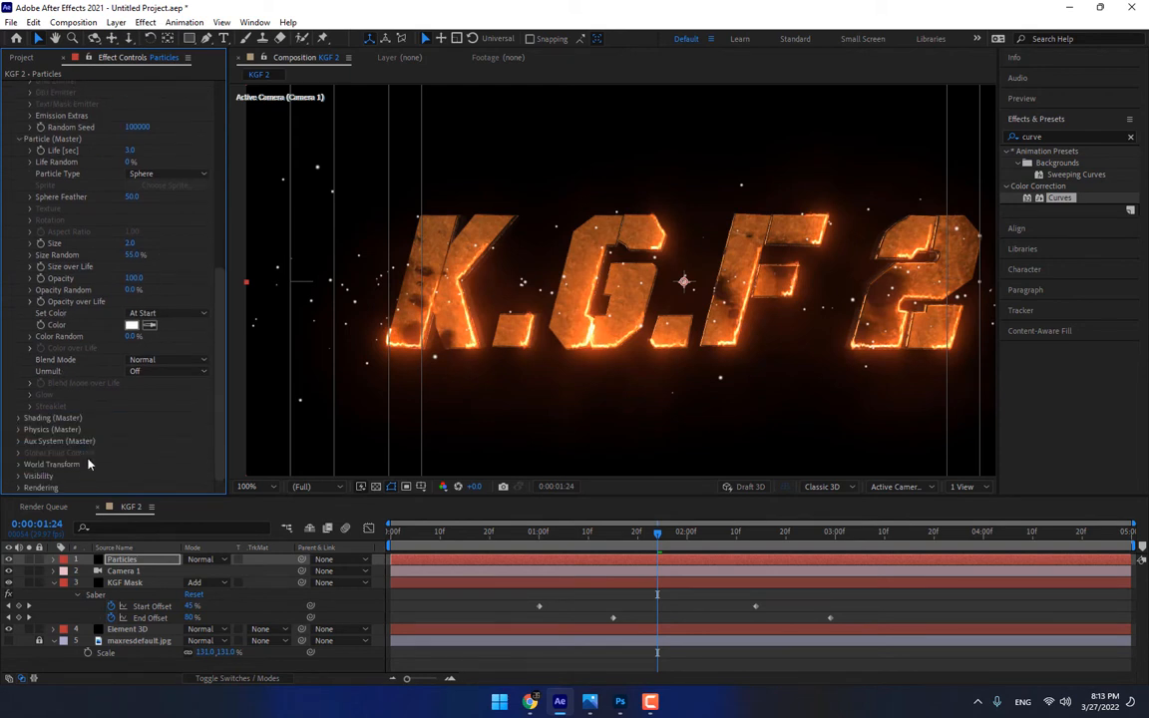
left_click(19, 431)
scroll(40, 444, "down", 1)
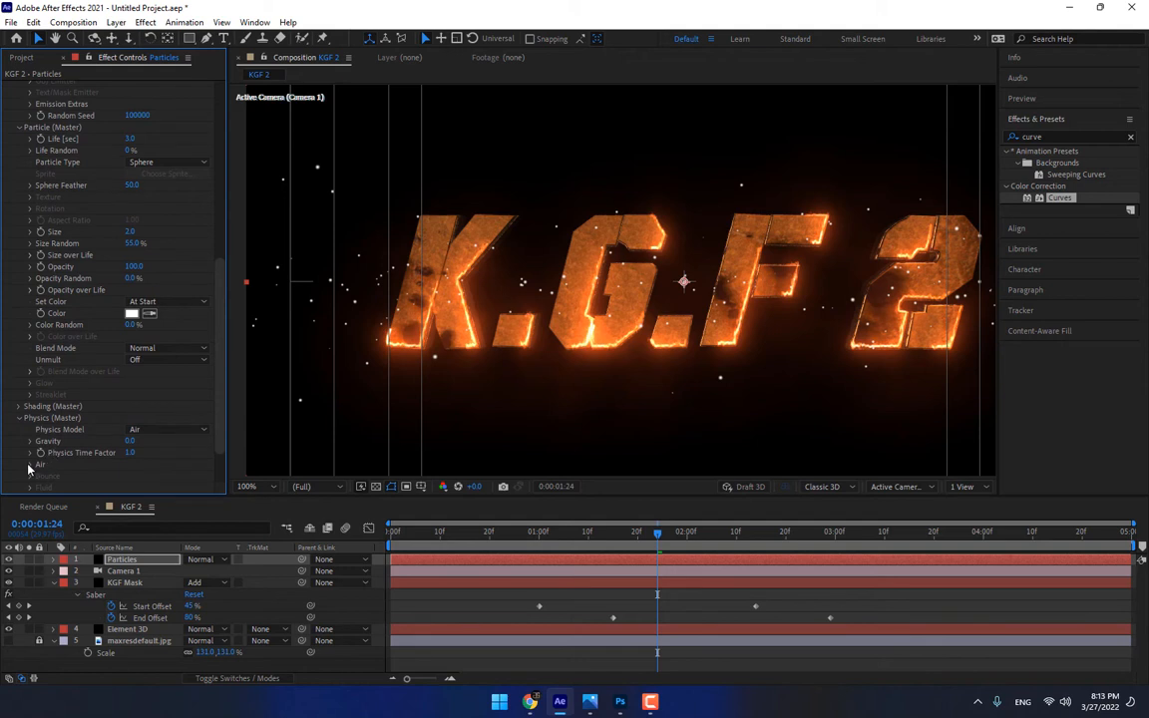
left_click(30, 464)
scroll(60, 469, "down", 3)
left_click_drag(133, 429, 96, 452)
left_click_drag(170, 429, 111, 447)
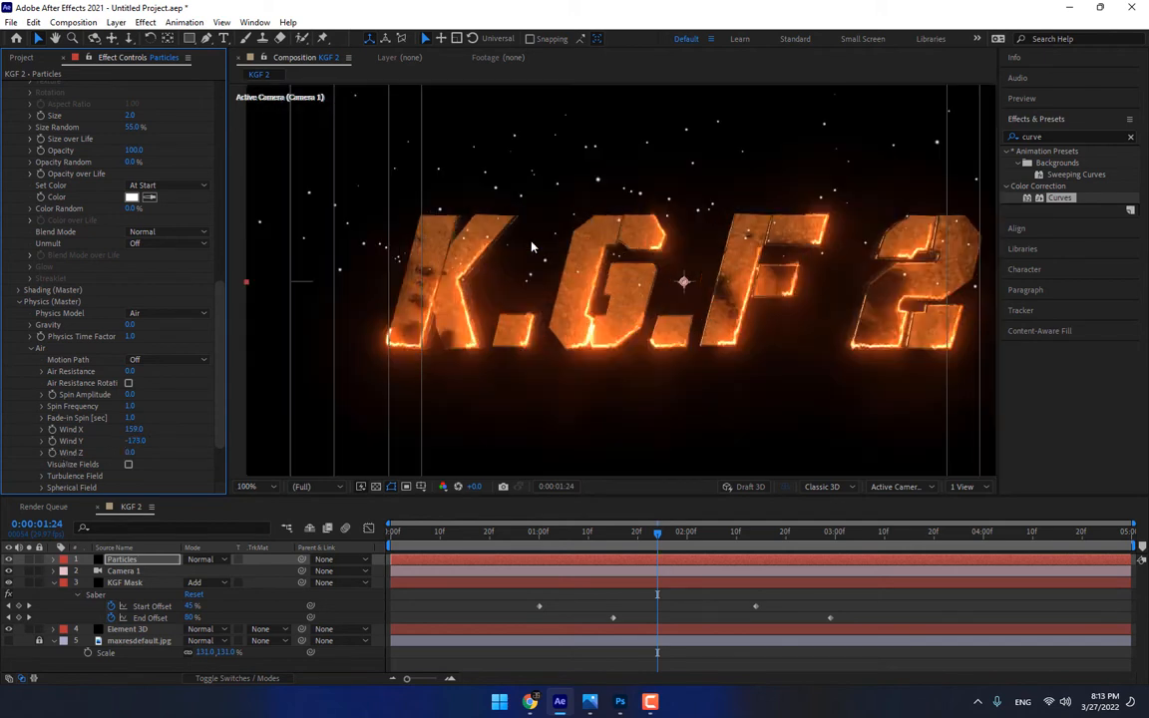
Reduce Particular's Emitter Size X to 1209
left_click_drag(220, 299, 216, 103)
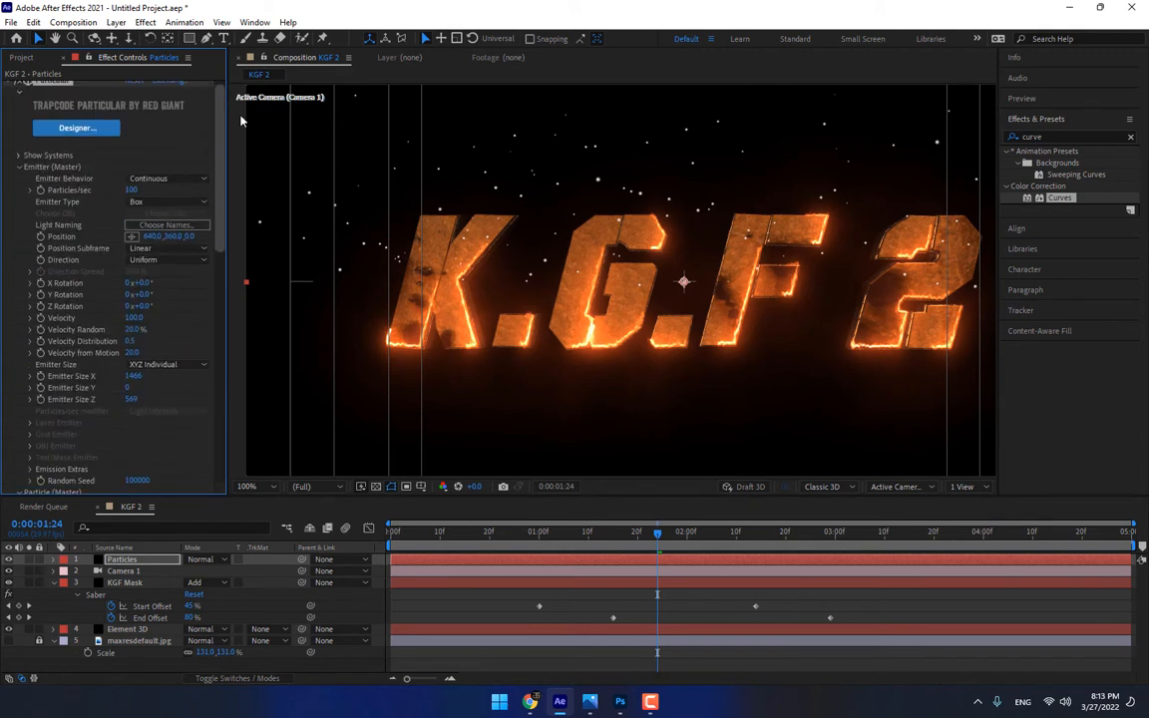
left_click_drag(132, 380, 104, 355)
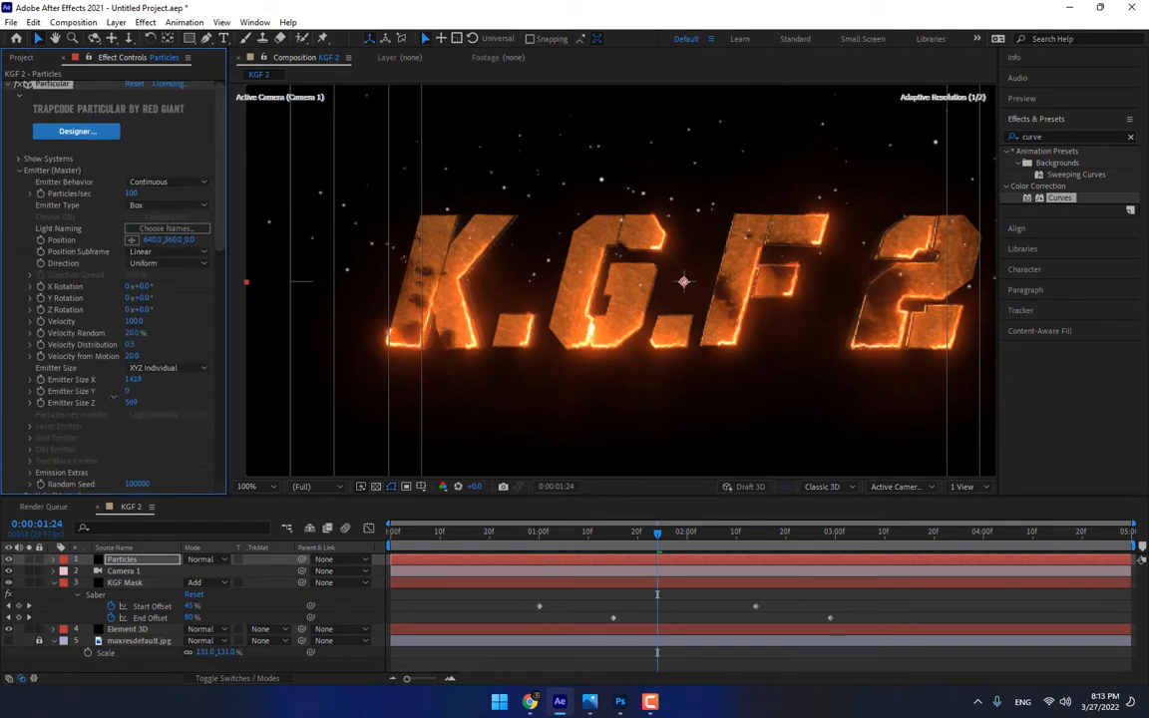
left_click_drag(88, 440, 76, 508)
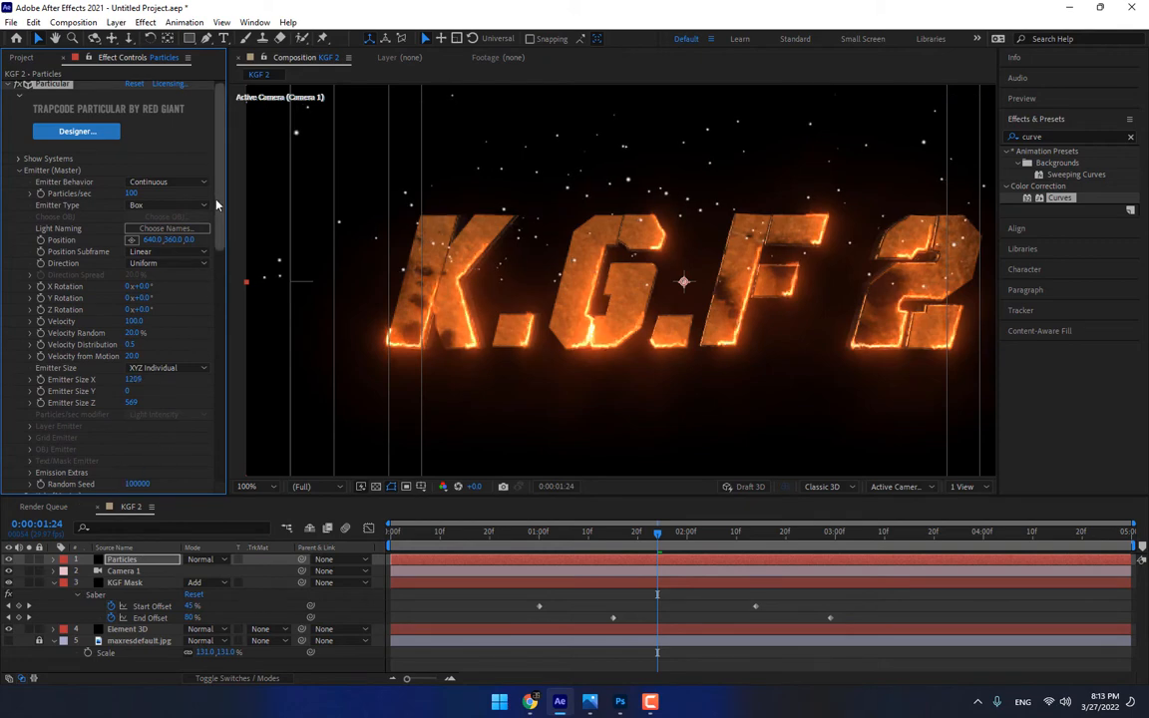
Move the Particles layer below the Element 3D layer in the layer stack
left_click_drag(217, 205, 223, 261)
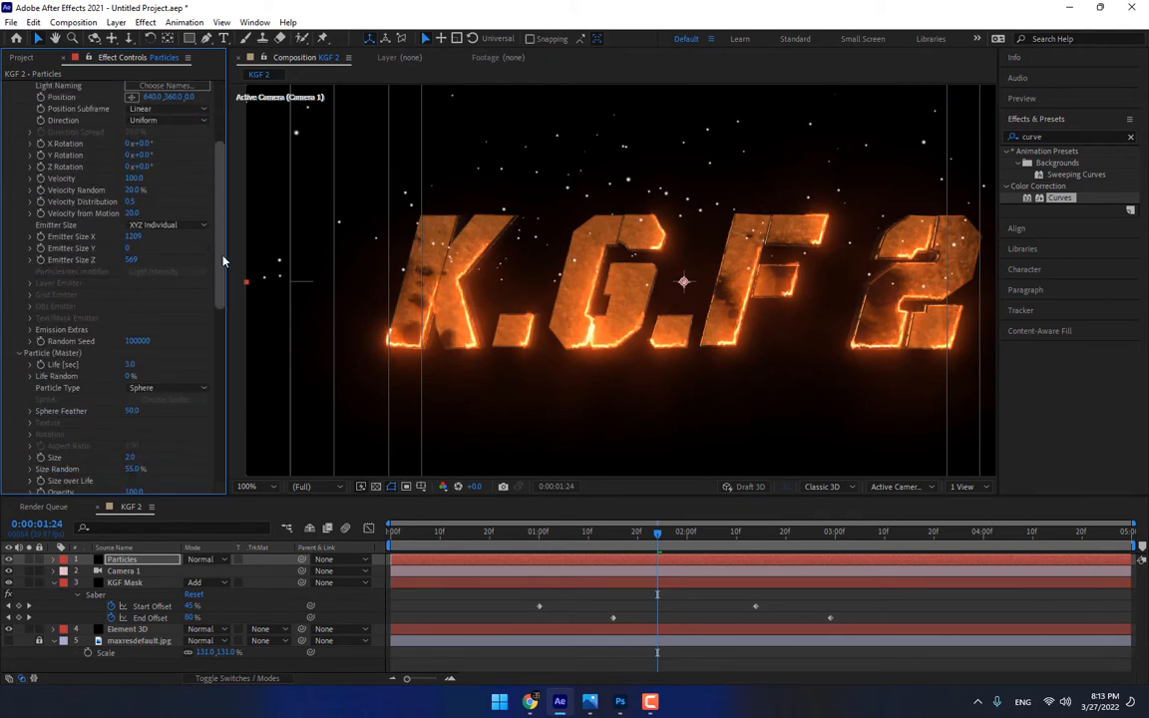
left_click(117, 561)
left_click_drag(117, 561, 134, 635)
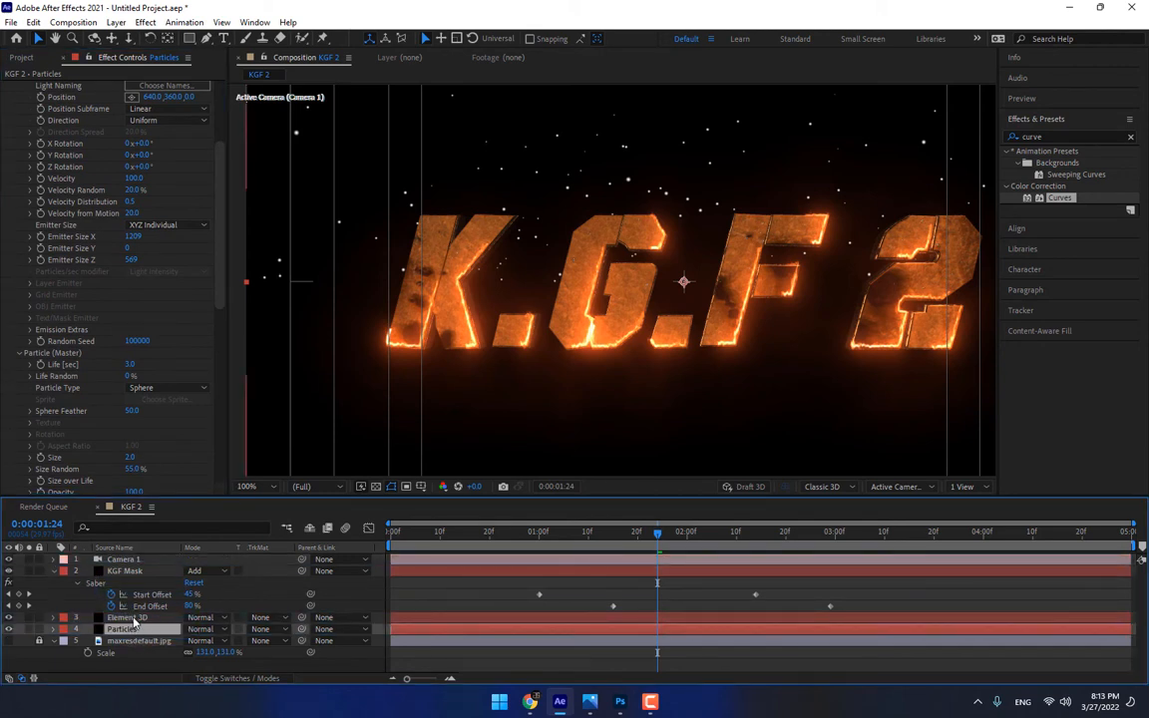
left_click(131, 619)
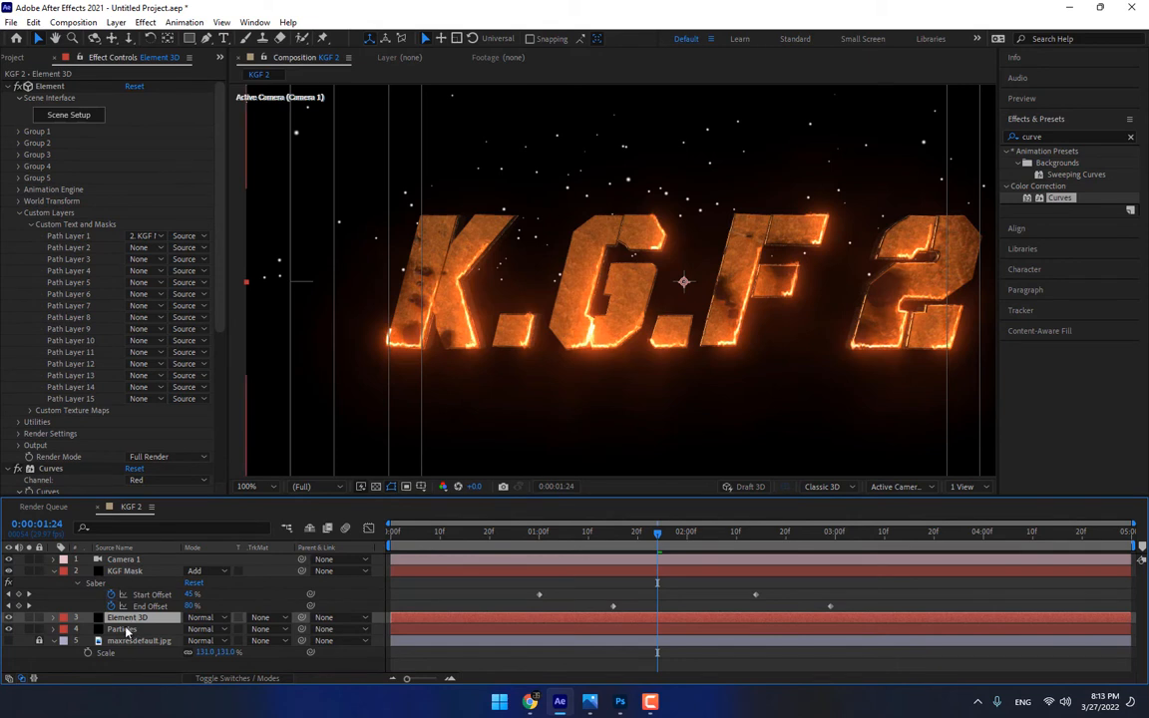
Sample a fire tone from the title for the Particles layer's particle color, and set it to orange FF9C00
left_click(121, 630)
scroll(203, 302, "down", 10)
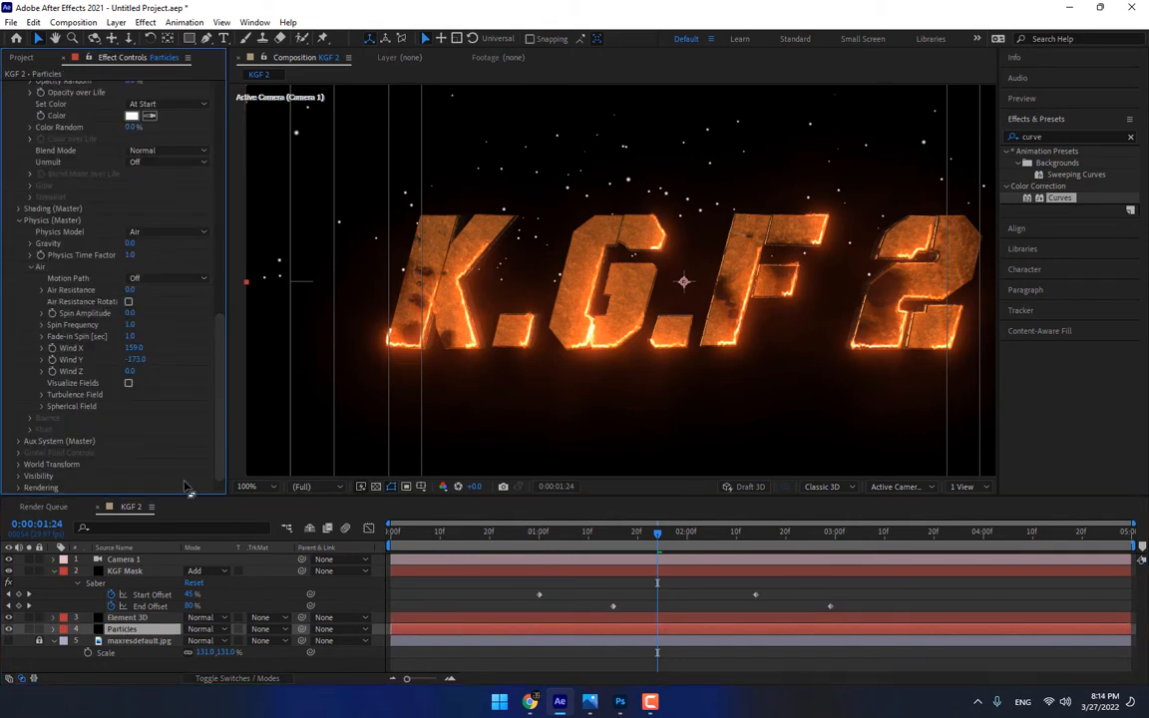
scroll(226, 254, "up", 5)
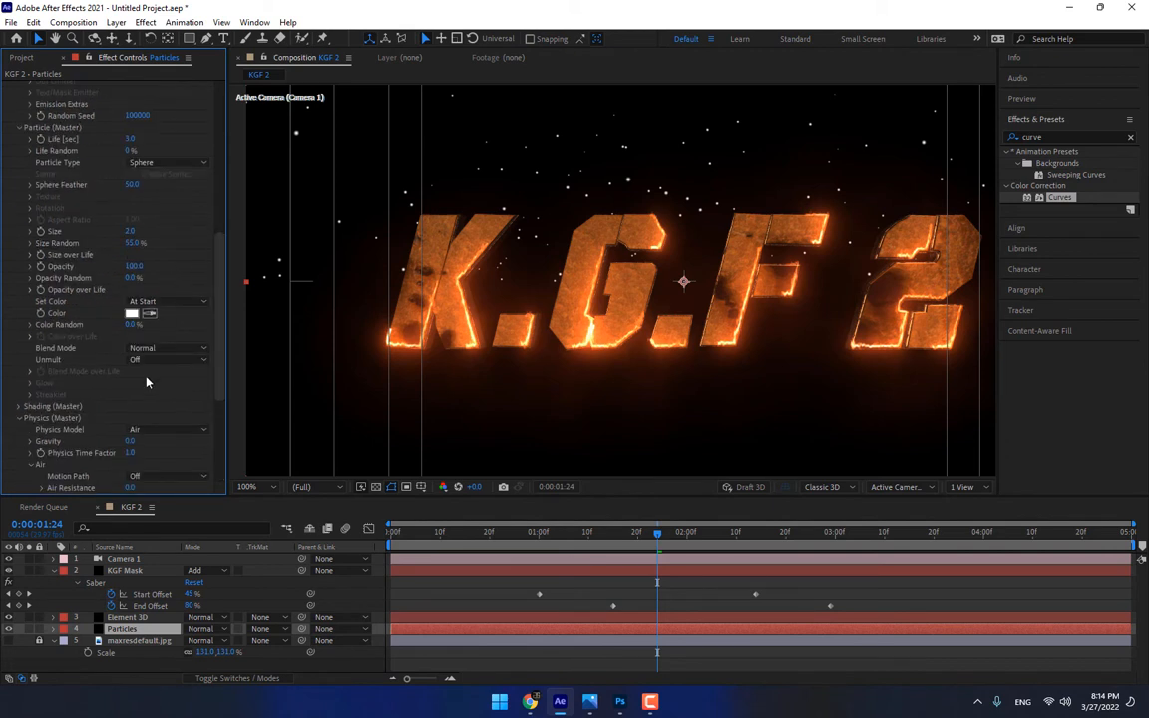
left_click(149, 312)
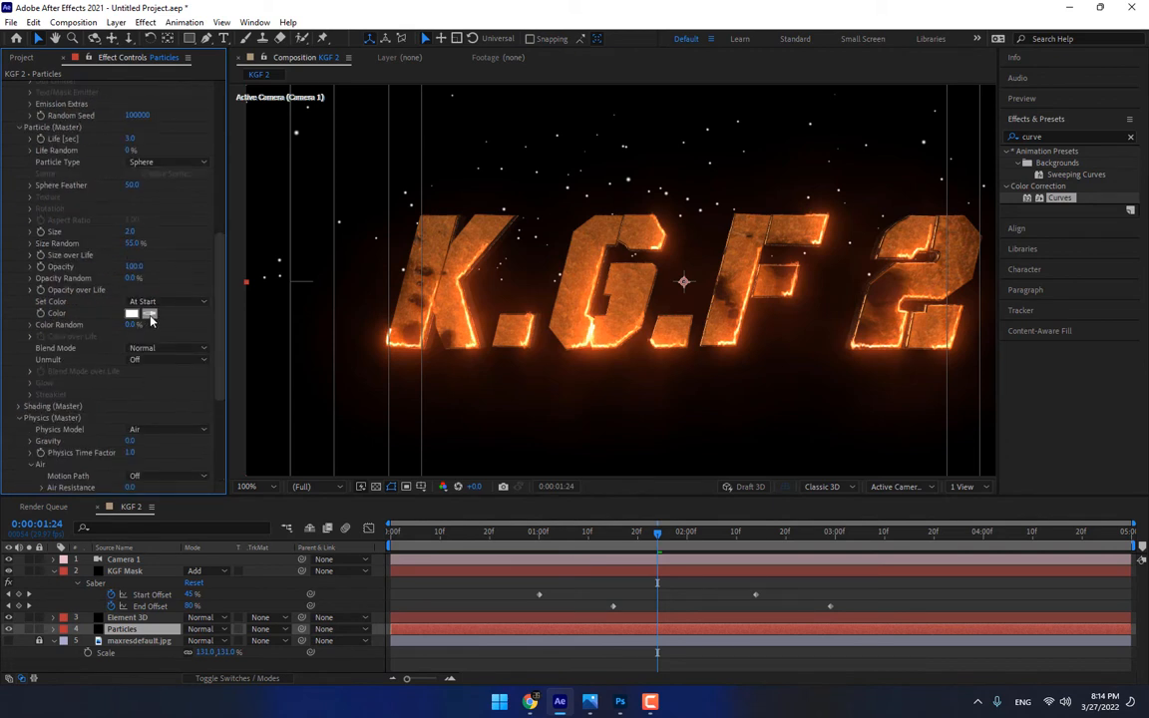
left_click(454, 436)
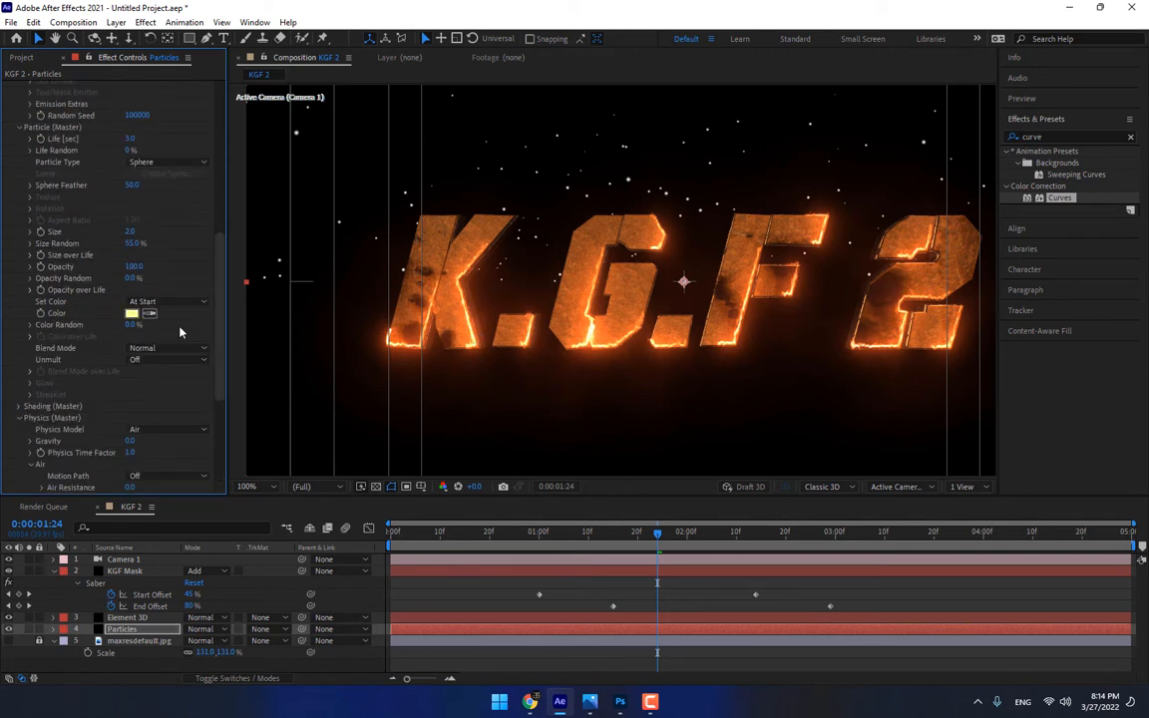
left_click(130, 313)
left_click(959, 562)
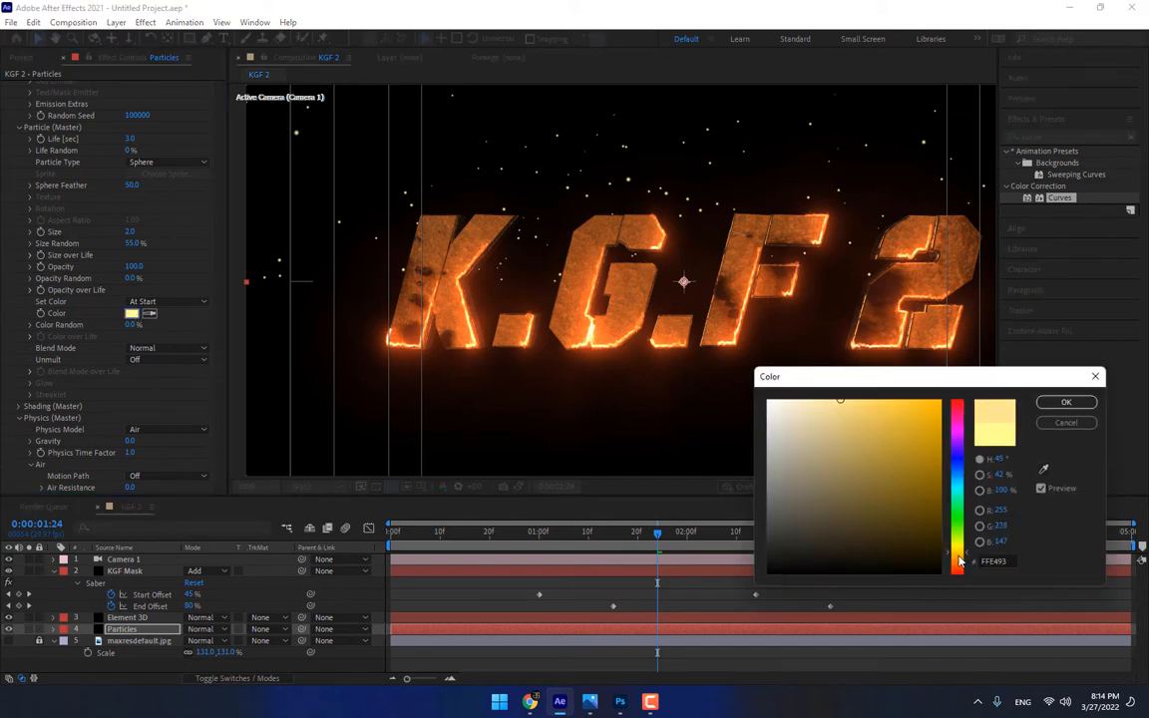
left_click_drag(924, 435, 976, 376)
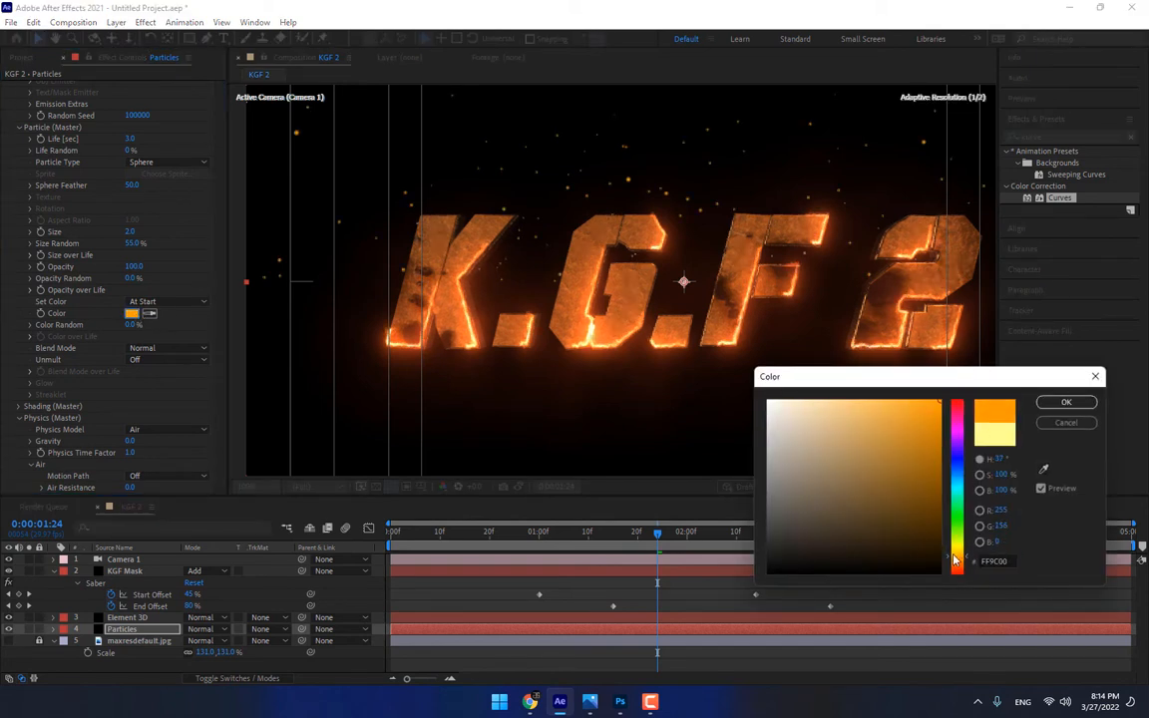
left_click(1061, 404)
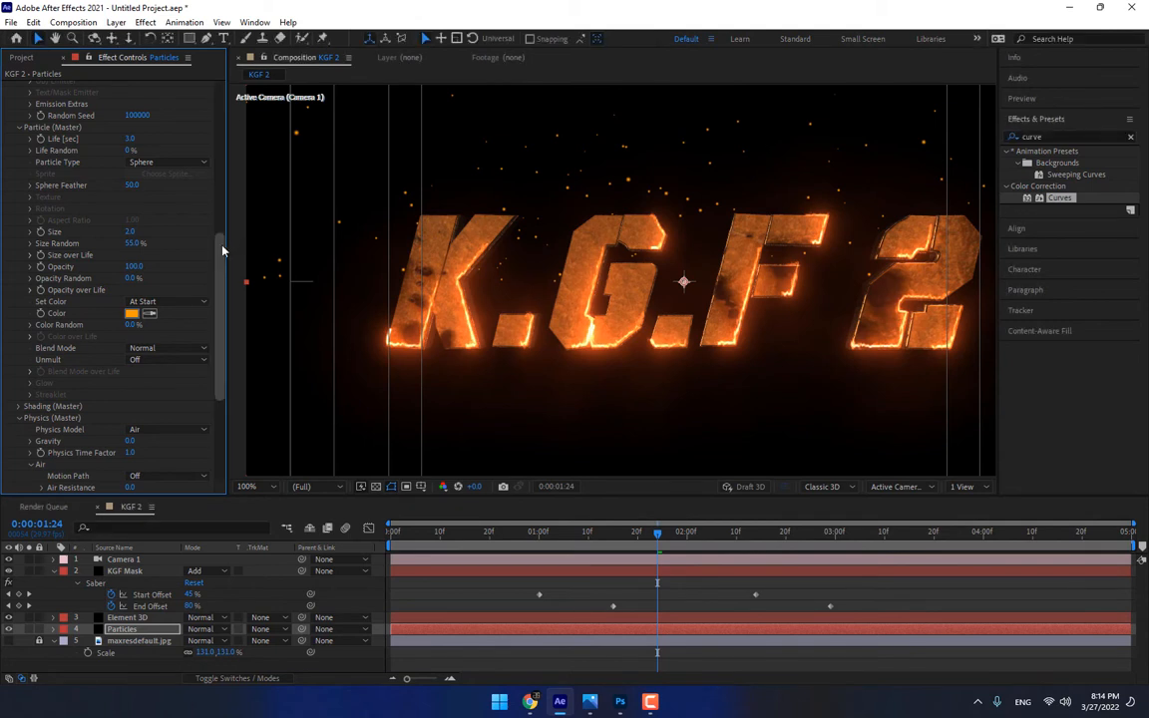
Turn on Motion Blur in Particular's Rendering settings for the Particles layer
left_click_drag(222, 250, 203, 448)
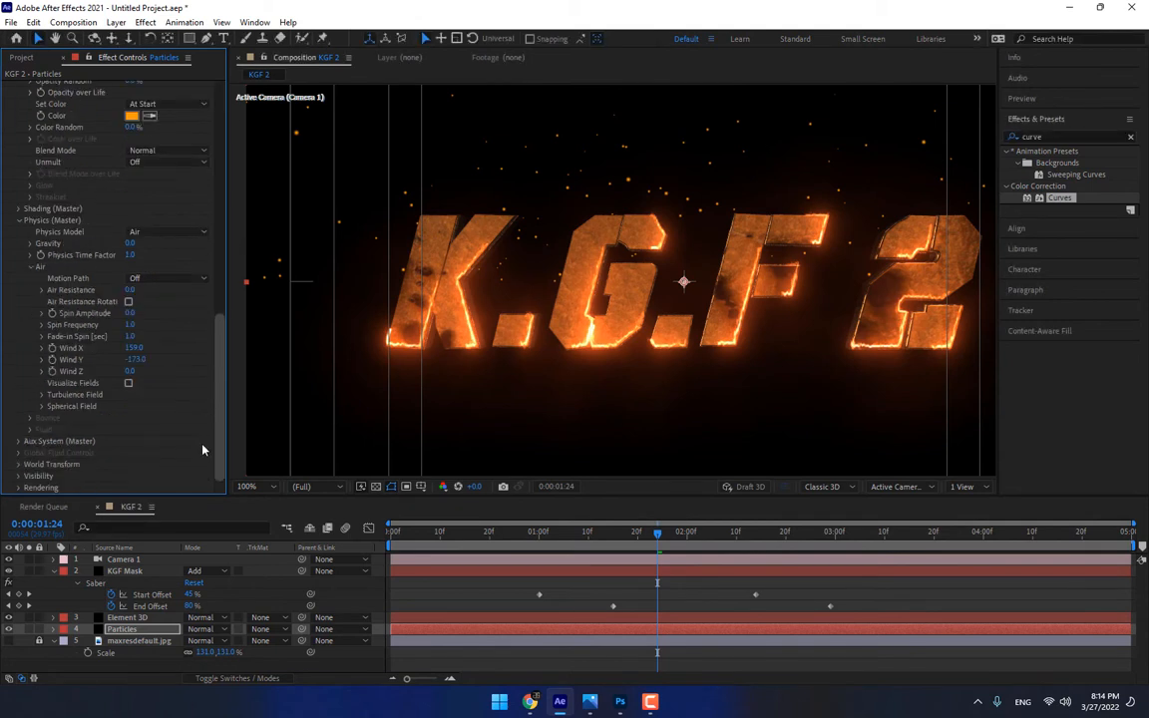
left_click(18, 487)
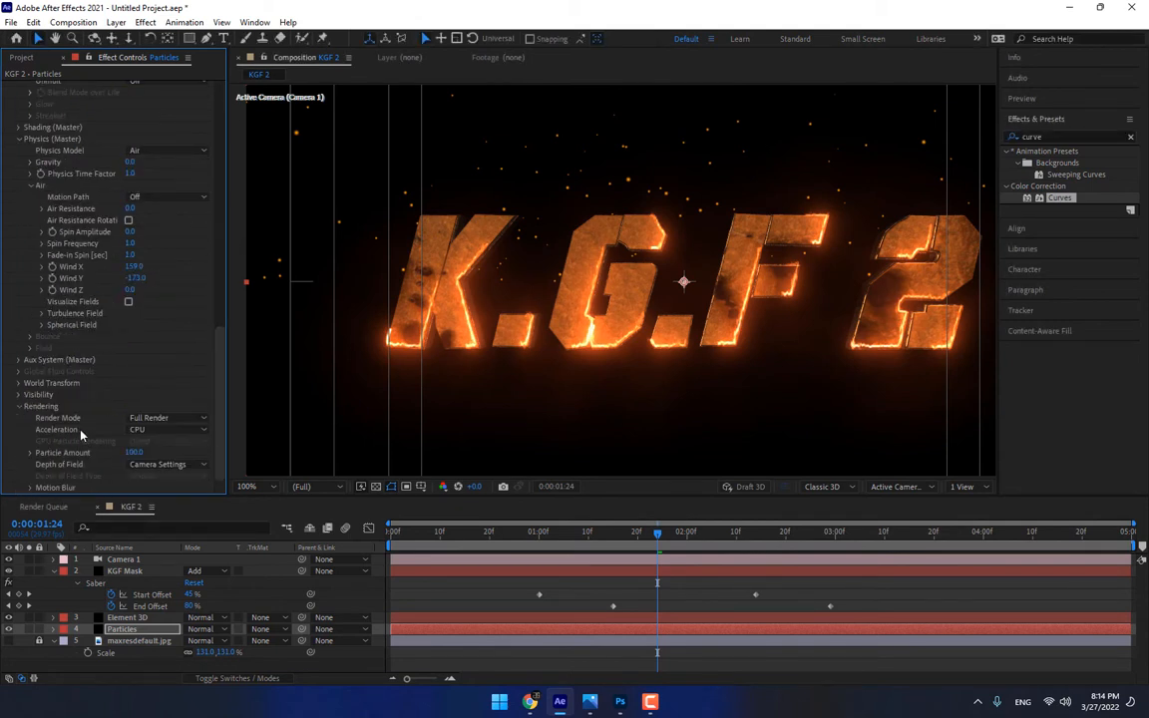
left_click(30, 488)
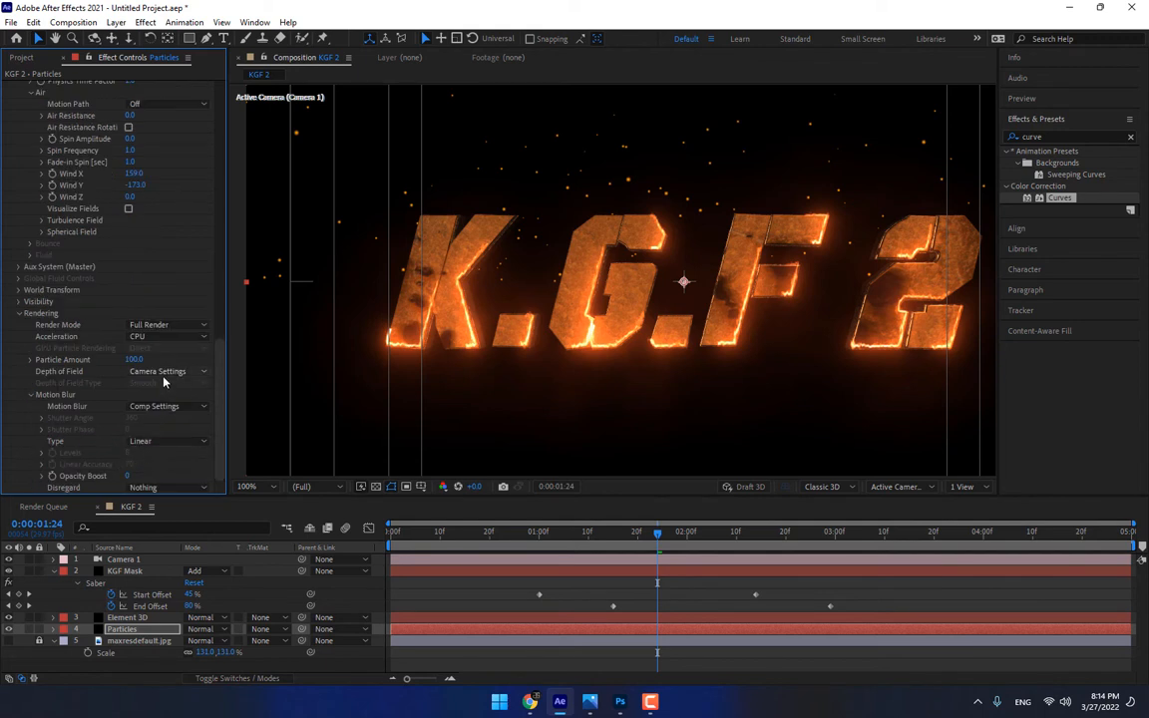
left_click(159, 406)
left_click(157, 453)
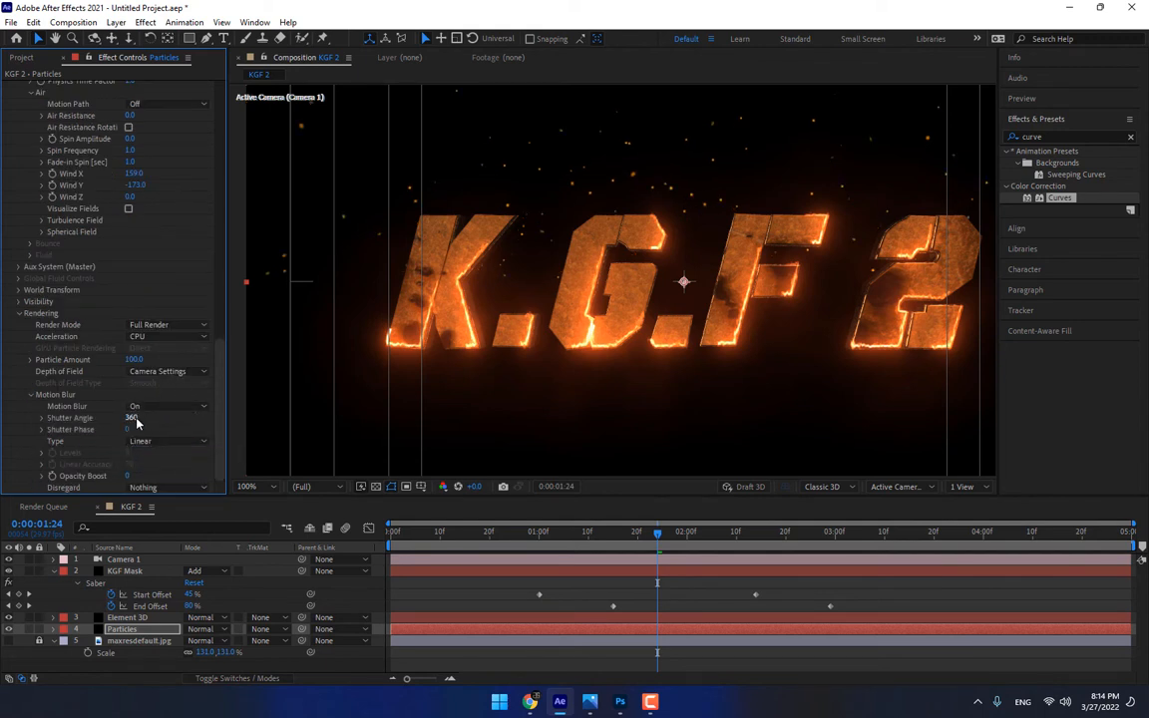
Set the Motion Blur Shutter Angle in Particular's Rendering settings to 454 for the Particles layer
left_click_drag(137, 421, 223, 419)
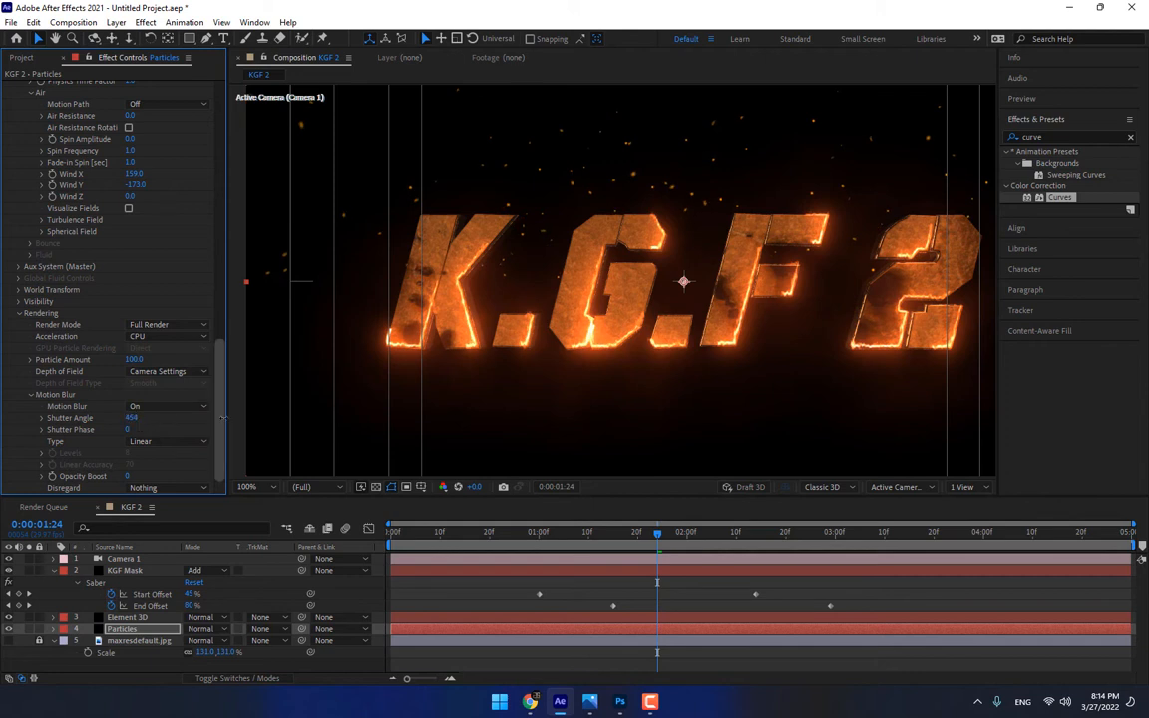
scroll(216, 327, "up", 5)
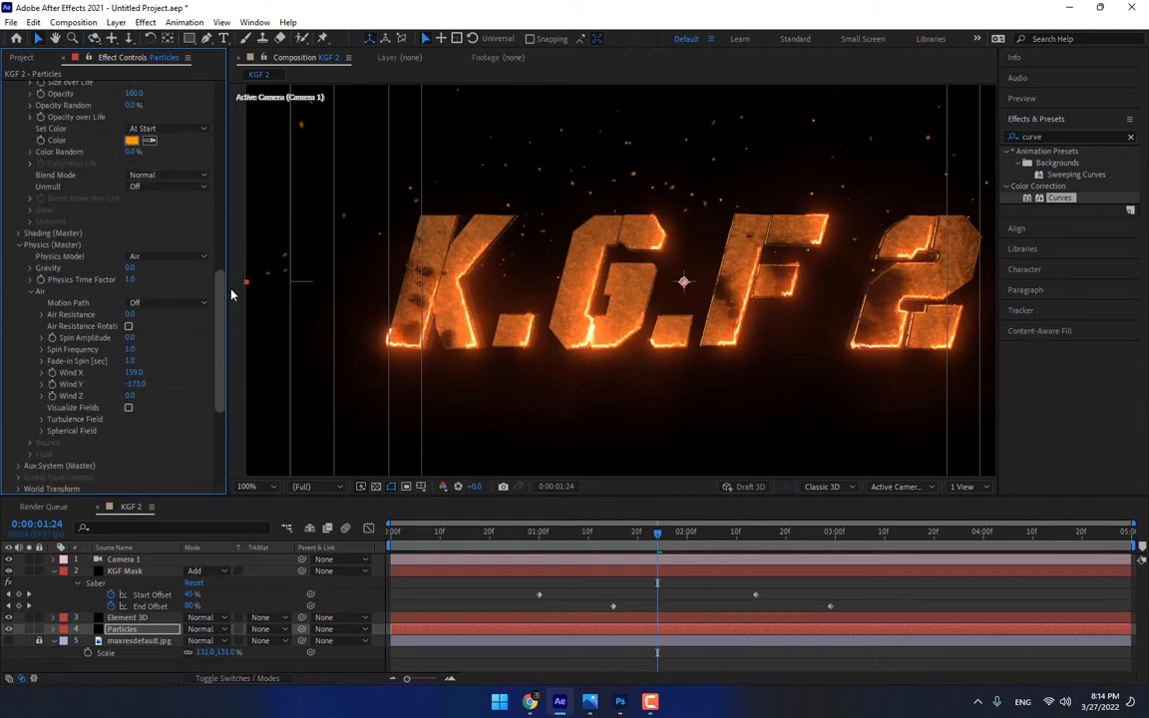
scroll(223, 295, "up", 3)
Apply the Stylize Glow effect to the Particles layer with a Glow Threshold of 76.5% and a Glow Radius of 37
left_click(1000, 138)
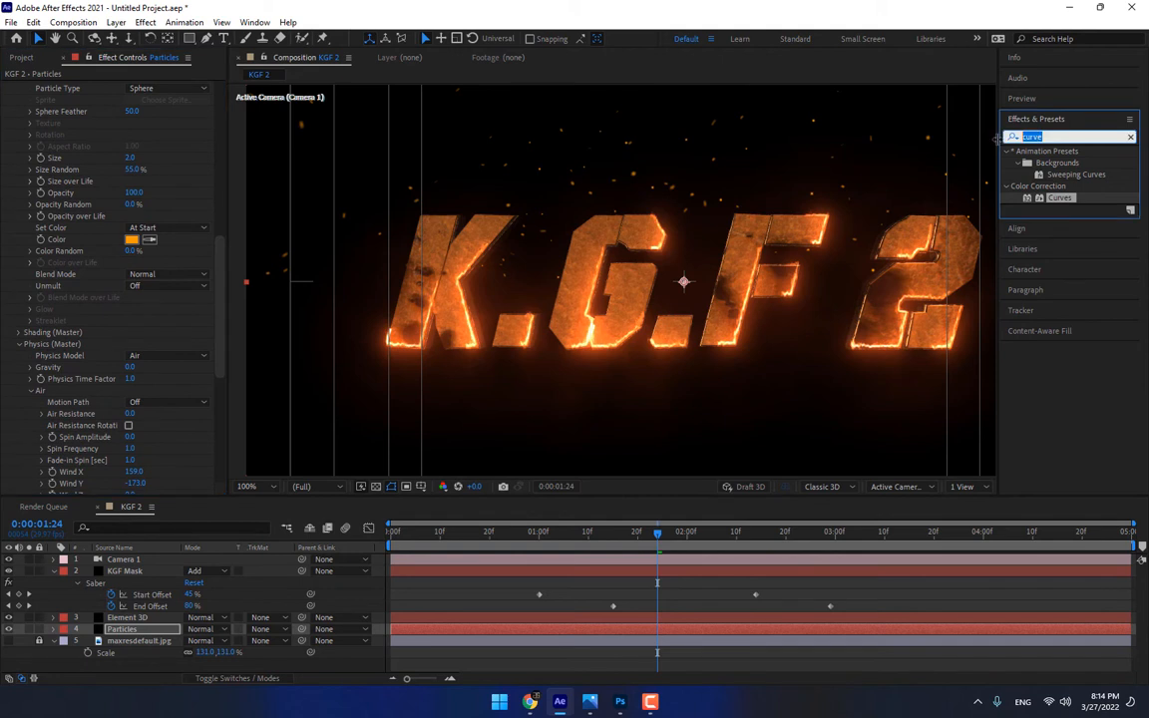
type("glow")
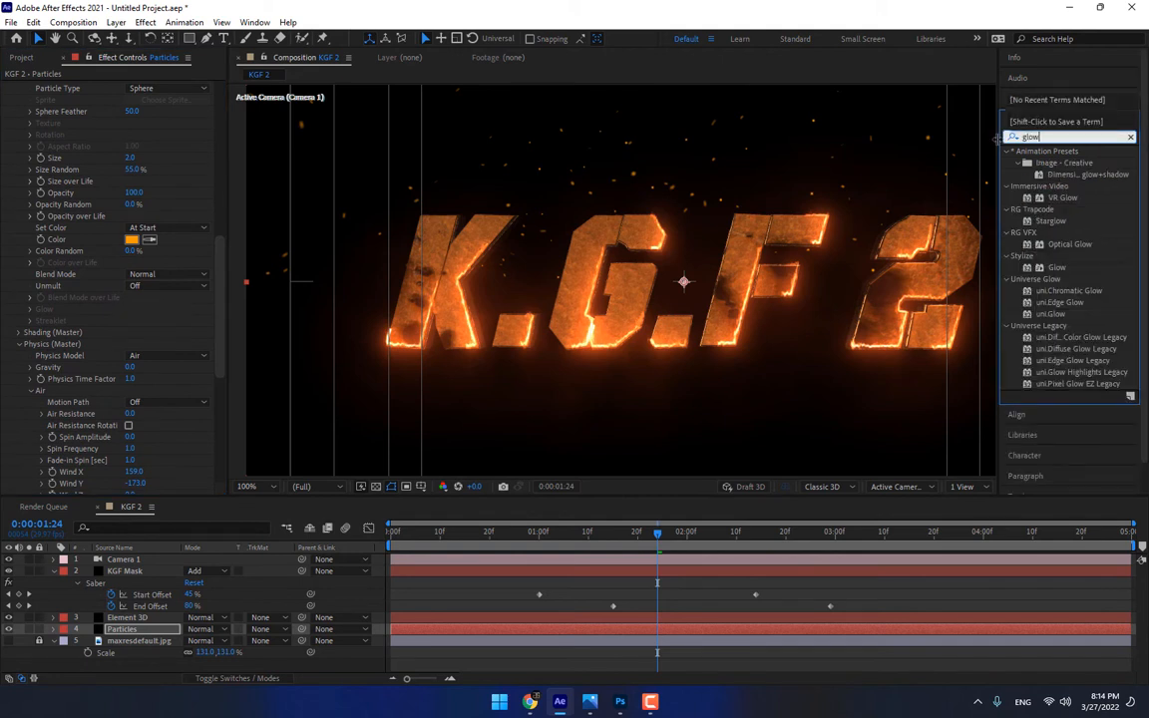
left_click_drag(1056, 268, 125, 630)
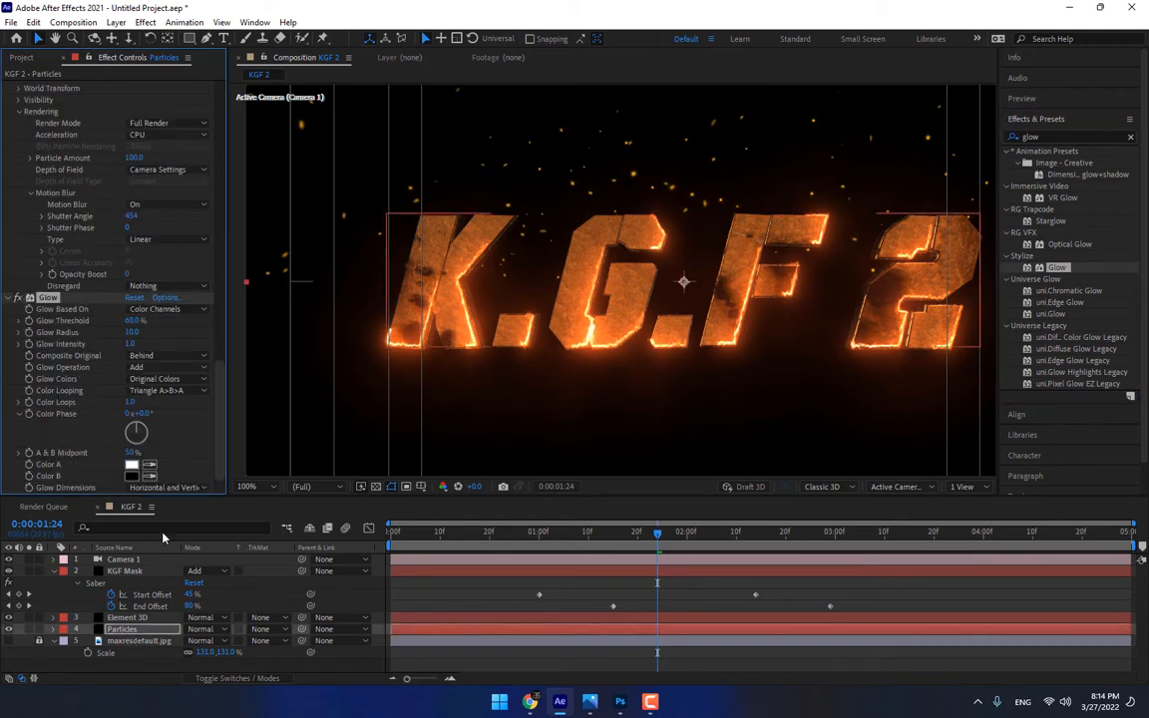
left_click_drag(132, 322, 159, 342)
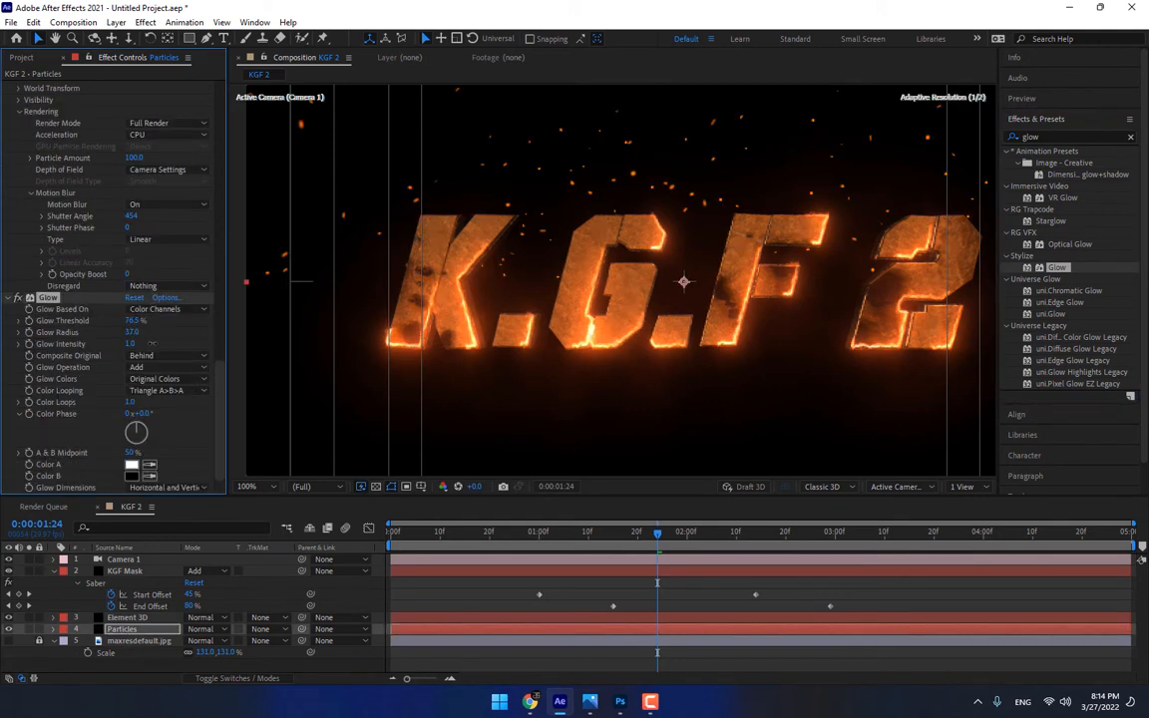
Add two more Glow effects to Particles: one with threshold 84.3% and radius 22, another with threshold 78% and radius about 67
double_click(1056, 270)
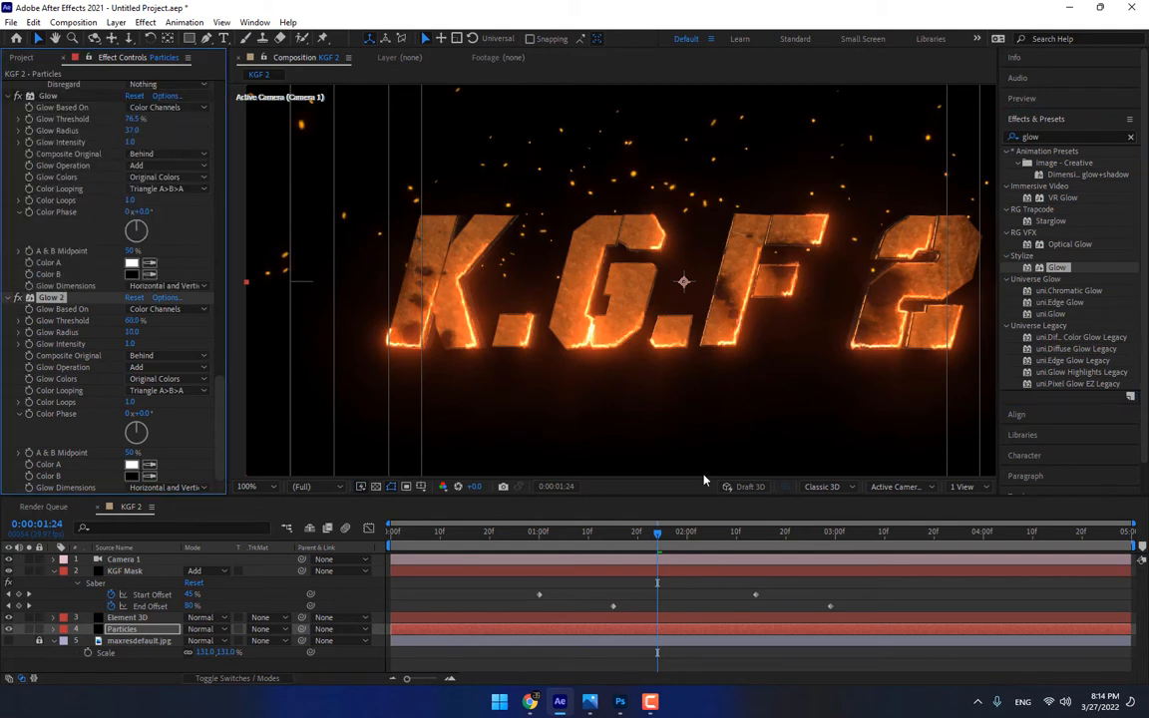
mouse_move(136, 325)
left_mouse_down()
mouse_move(172, 311)
mouse_move(152, 332)
left_mouse_up()
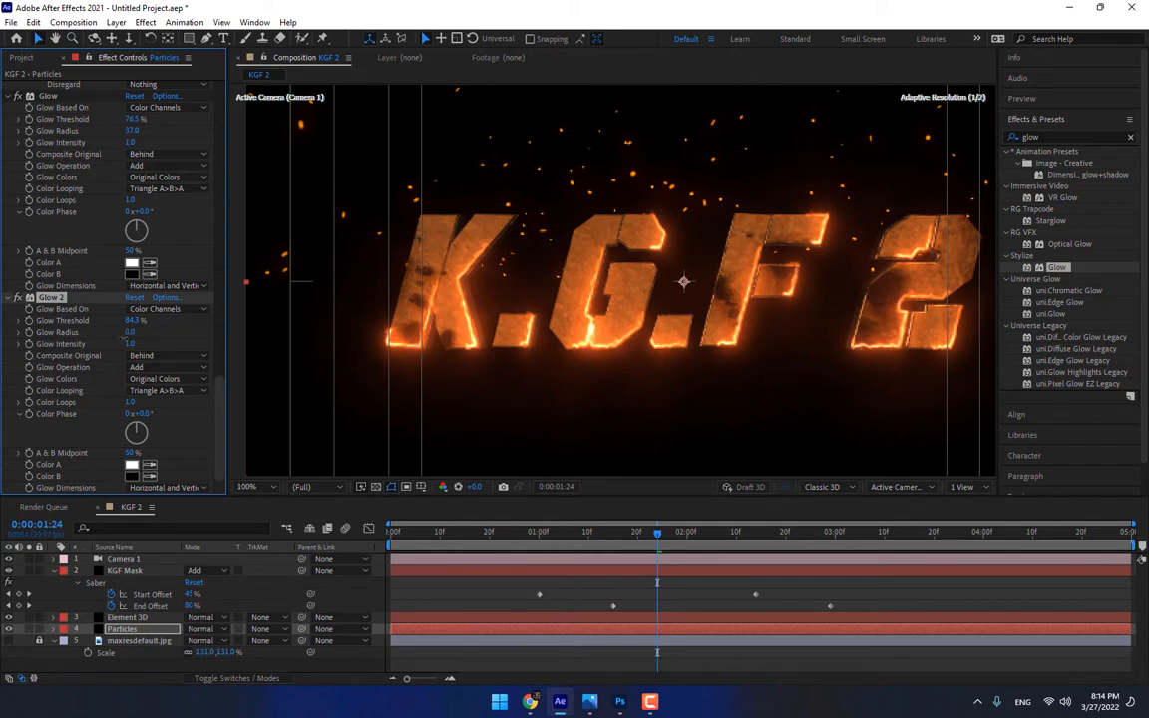
double_click(1053, 271)
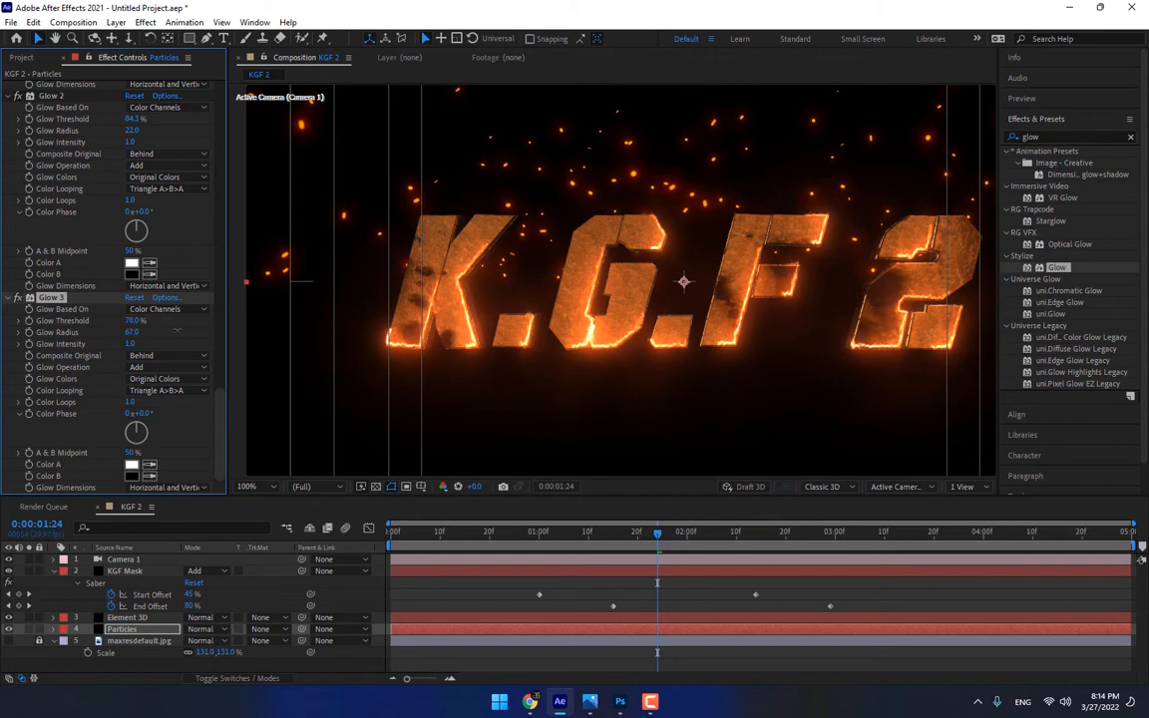
left_click_drag(176, 331, 177, 331)
Set the particle Size to 1 in Particular's Particle (Master) settings
left_click_drag(227, 409, 215, 173)
left_click(129, 281)
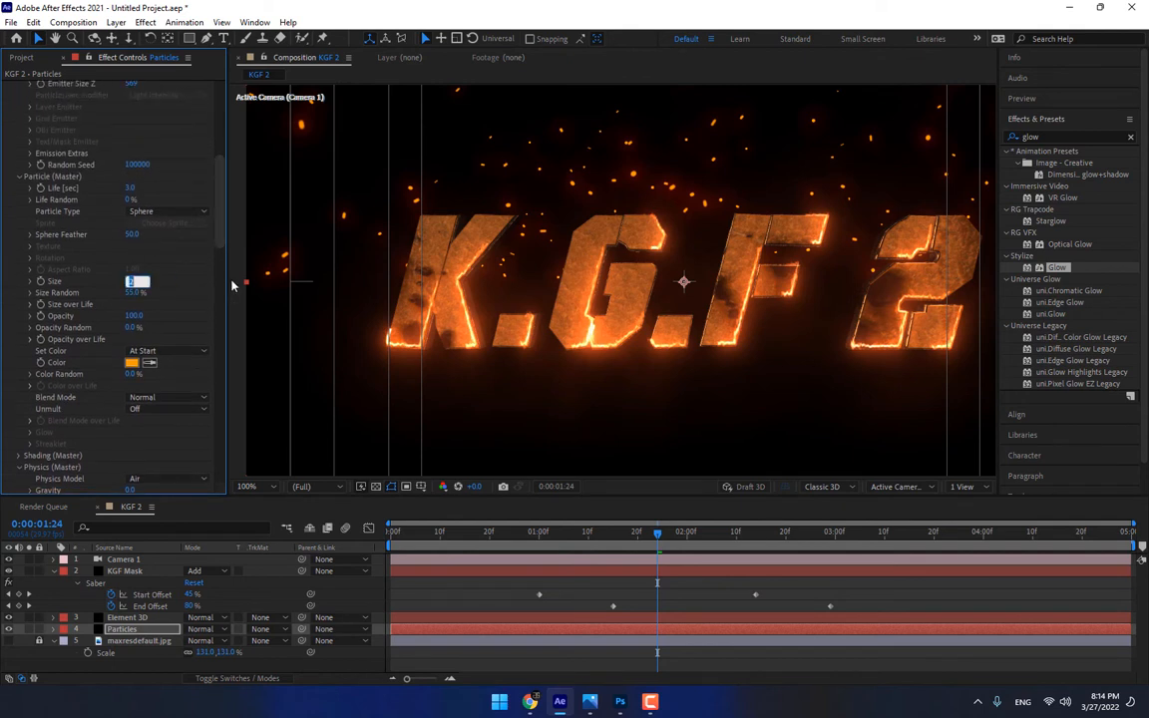
key("Return")
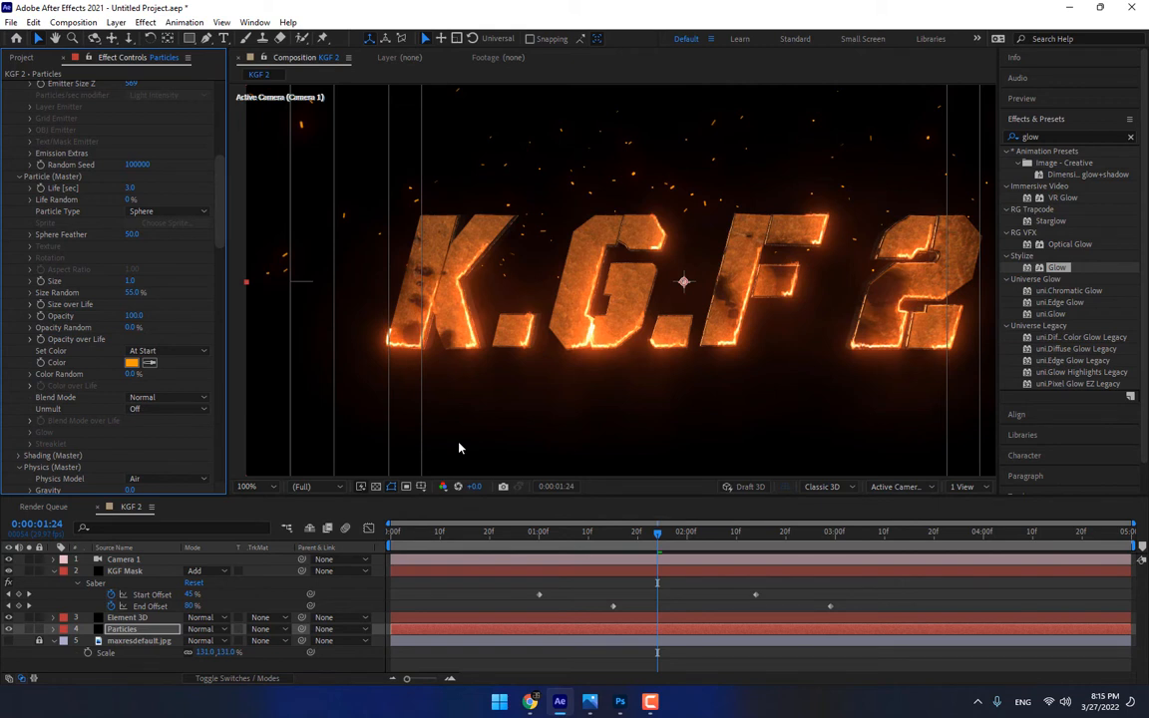
Make the particles shrink steadily over their lifetime by applying the descending linear preset to Size over Life
left_click(29, 306)
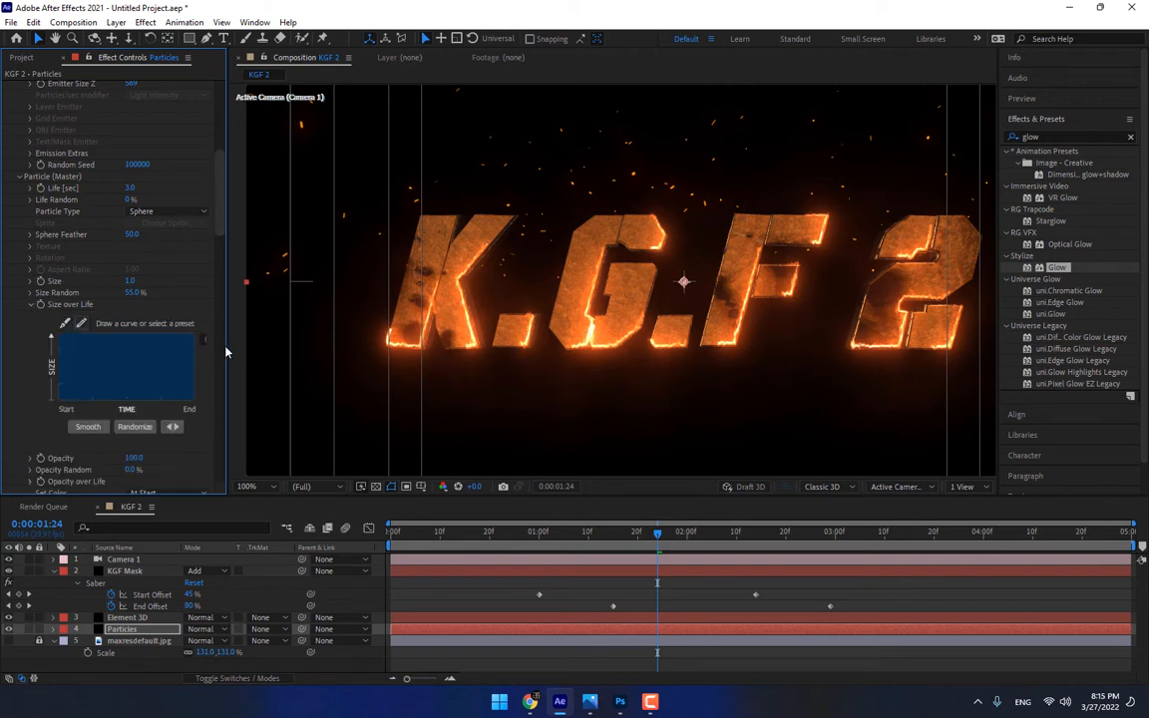
left_click_drag(229, 346, 249, 347)
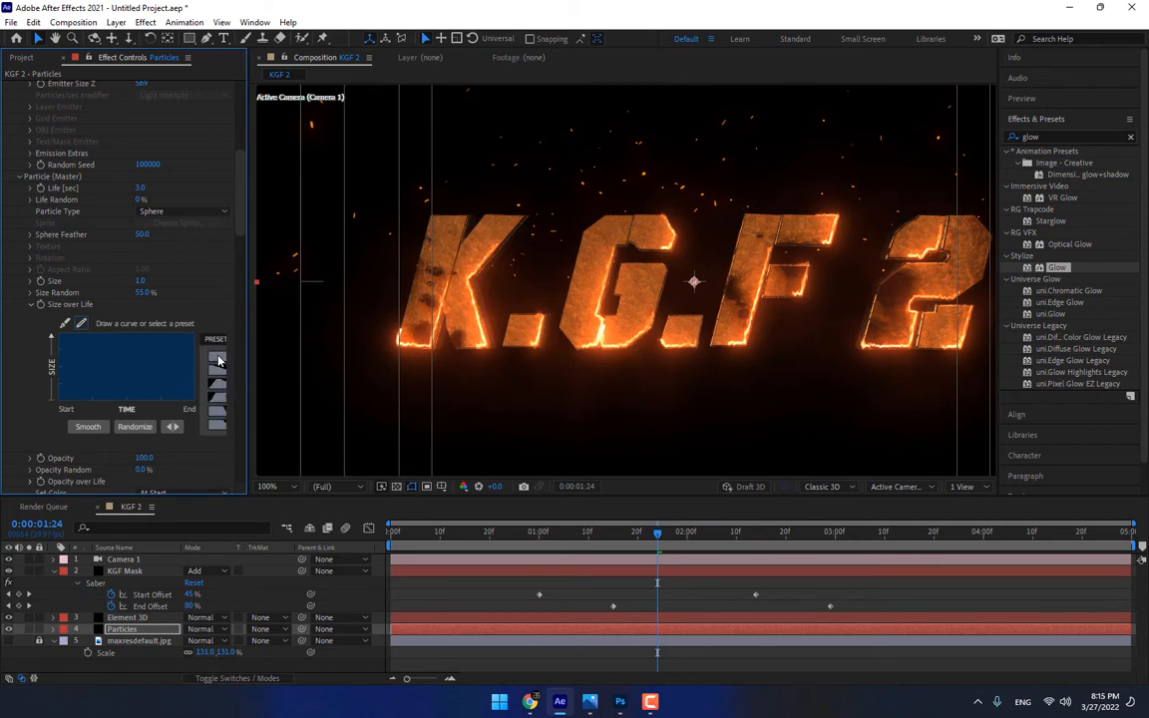
left_click(217, 372)
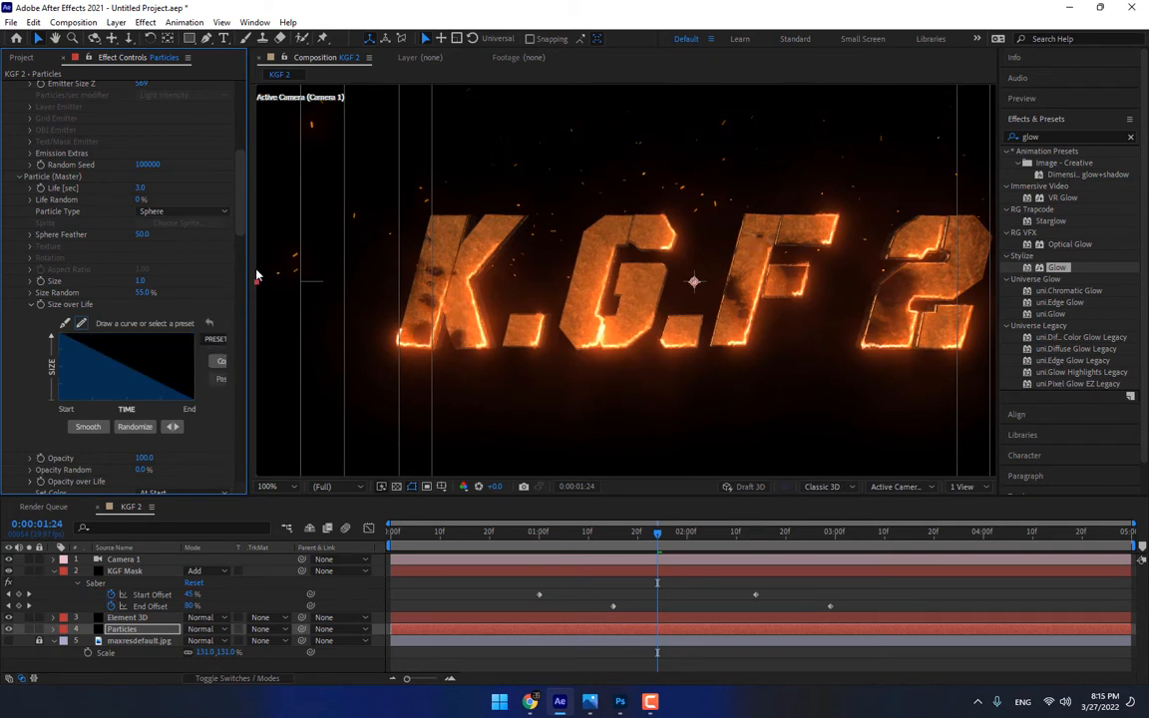
left_click_drag(248, 269, 297, 289)
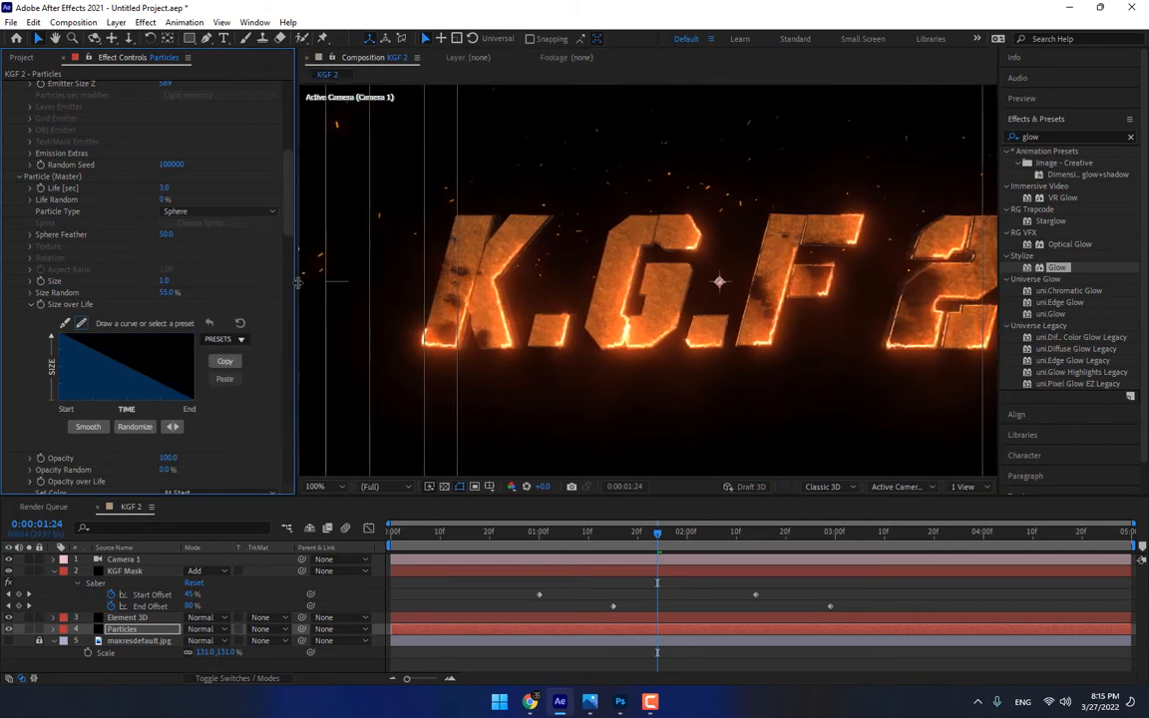
left_click(237, 340)
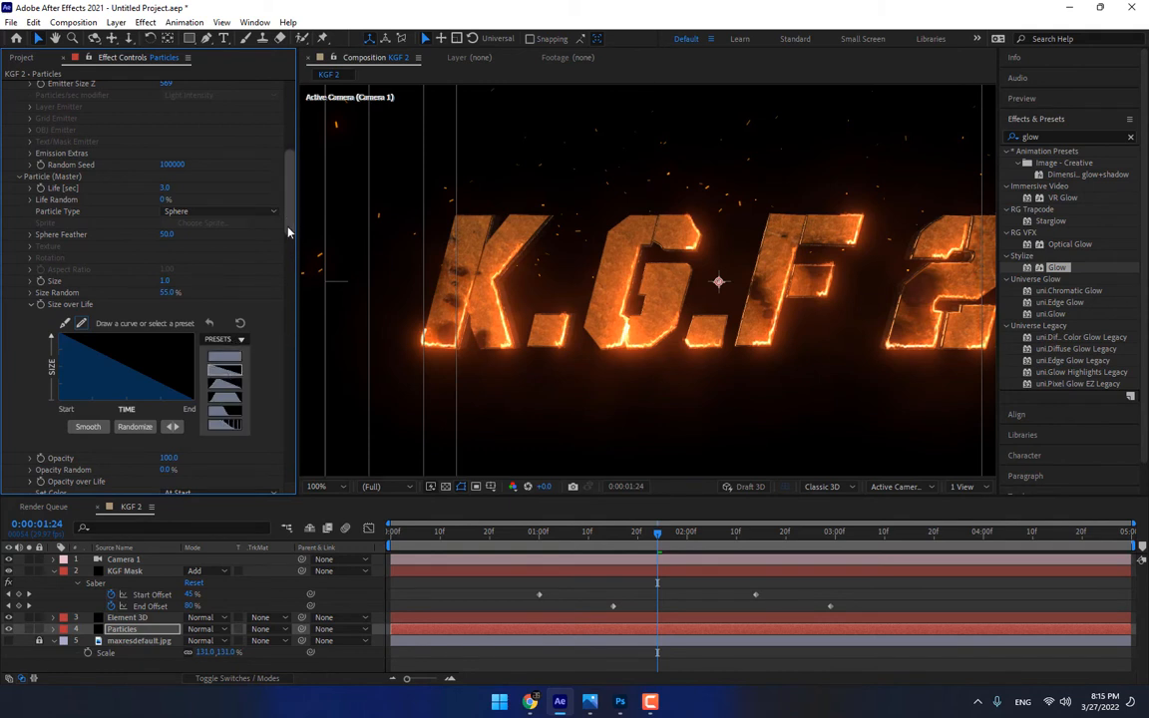
Fade the particles out over their lifetime by applying the descending linear preset to Opacity over Life
scroll(287, 232, "down", 5)
left_click(30, 146)
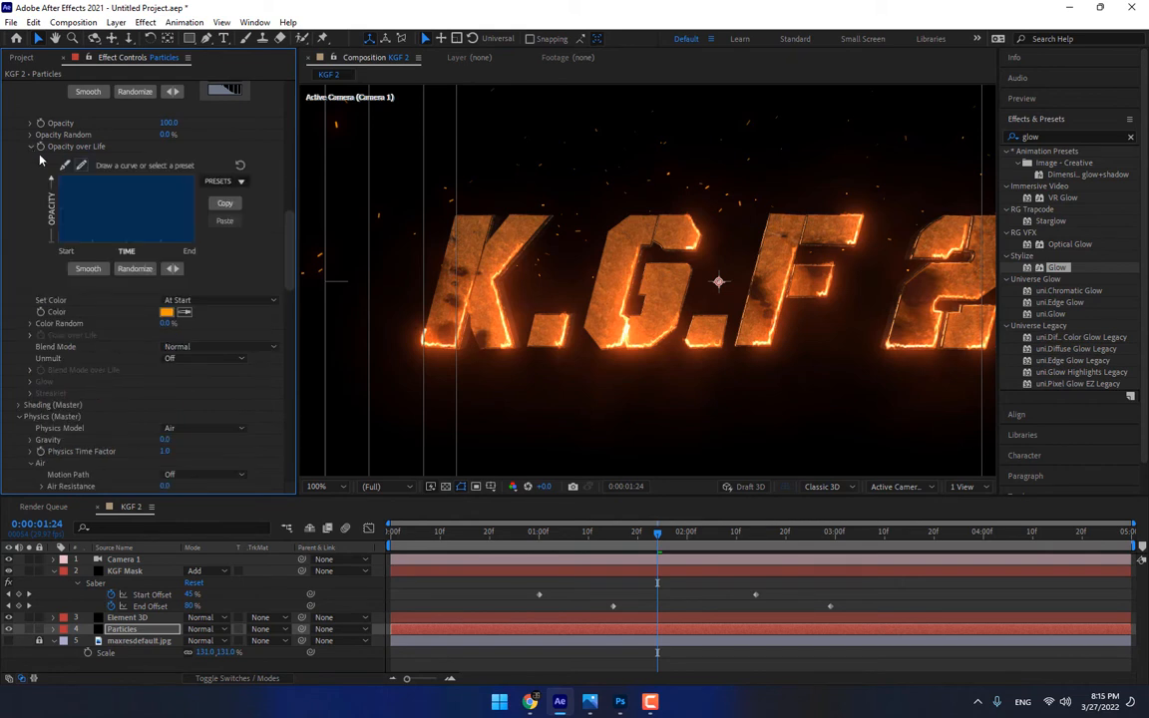
left_click(217, 181)
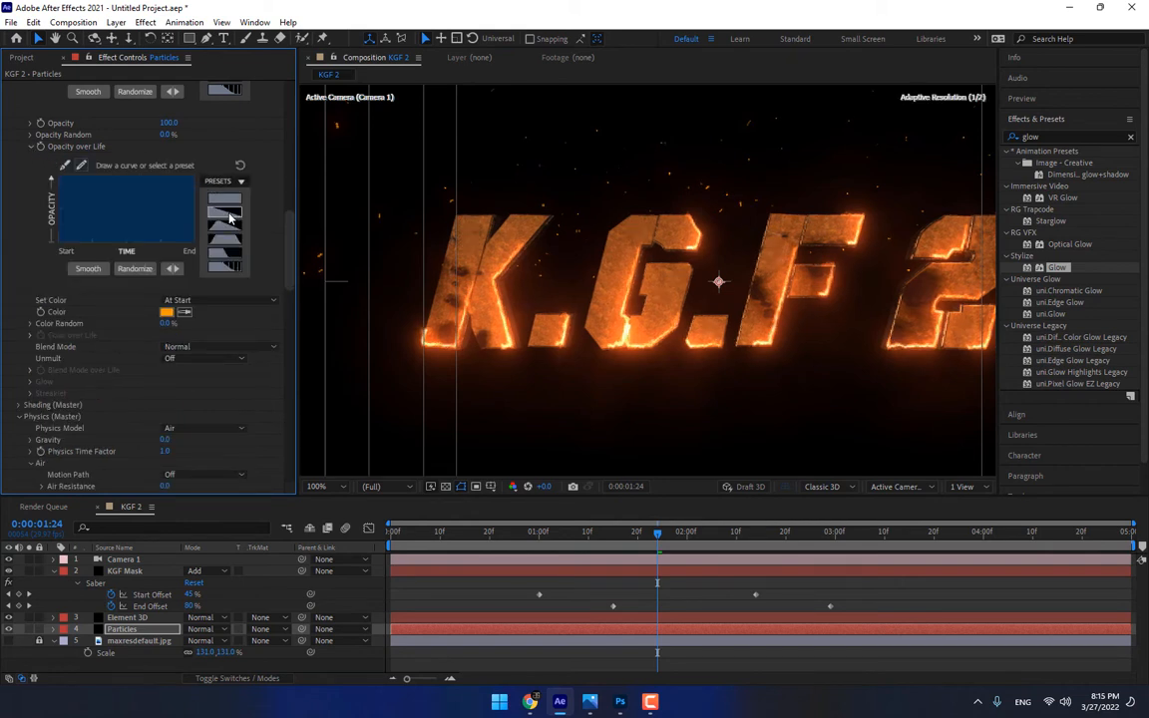
left_click(209, 195)
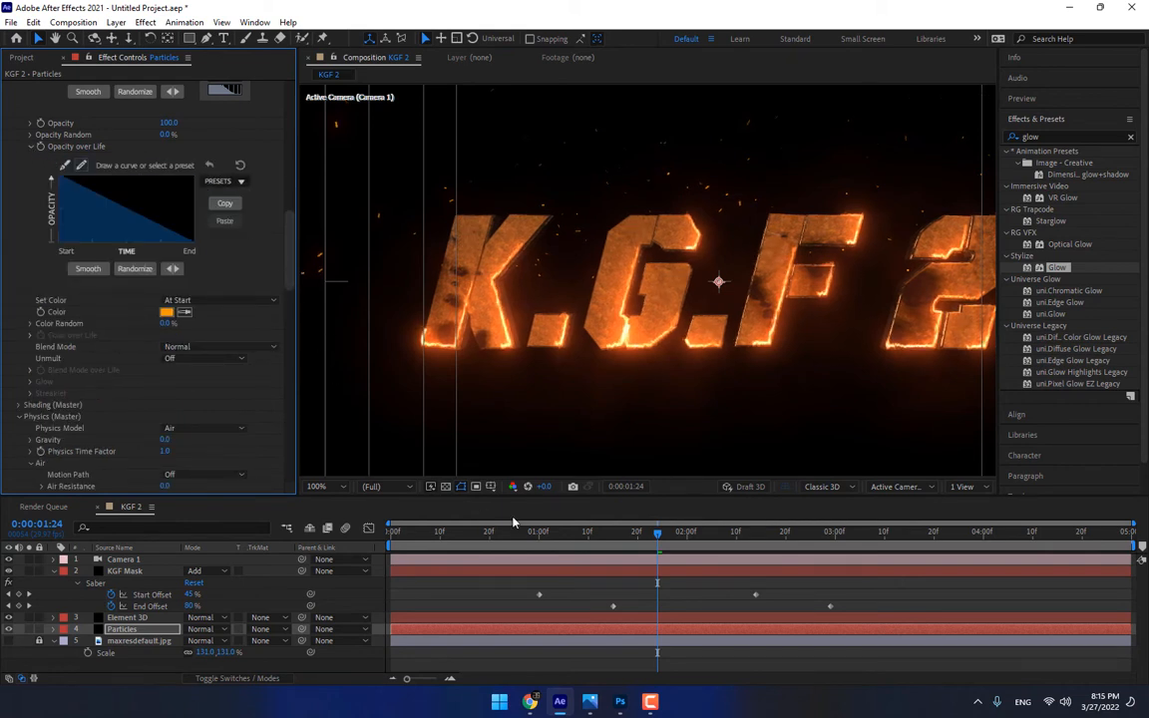
Preview the composition from 0:00:00:29 to check the glowing ember motion
left_click(539, 547)
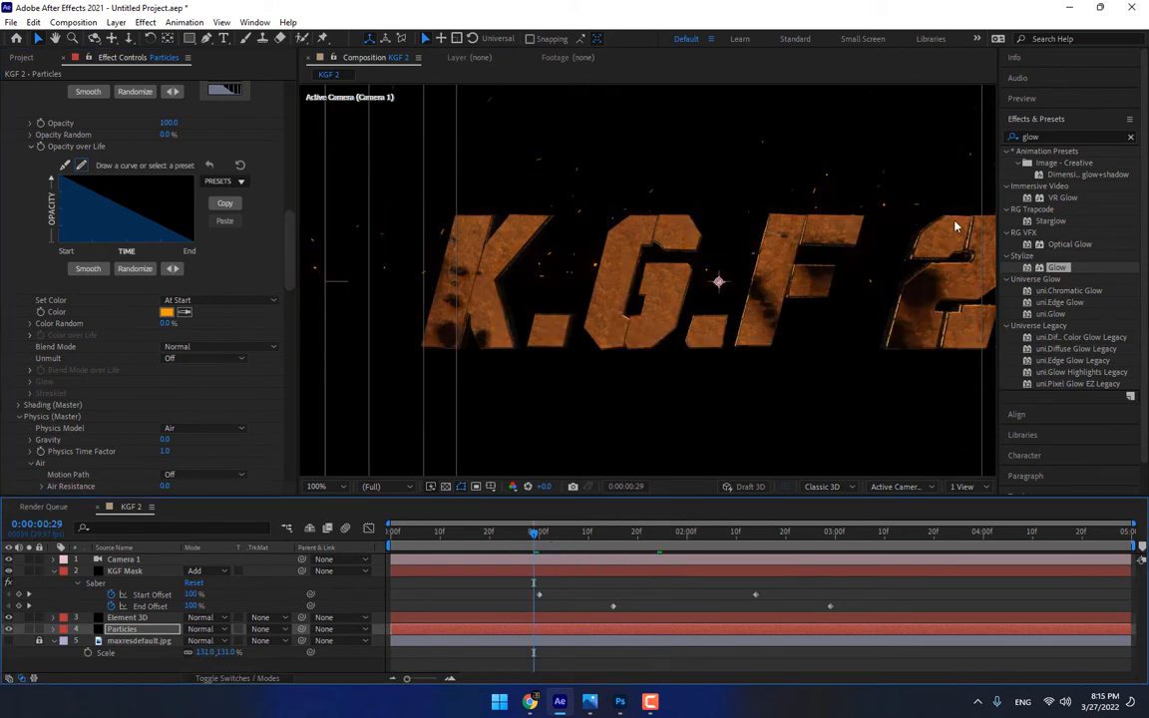
left_click(1049, 101)
left_click(1068, 118)
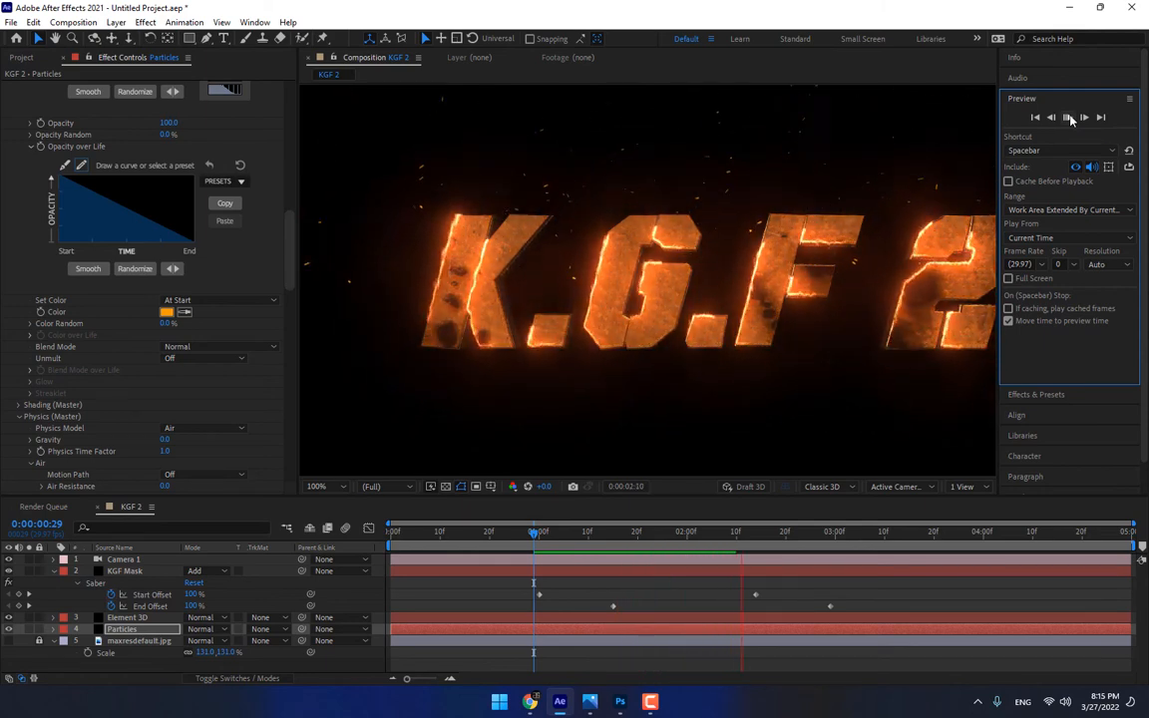
left_click(1068, 118)
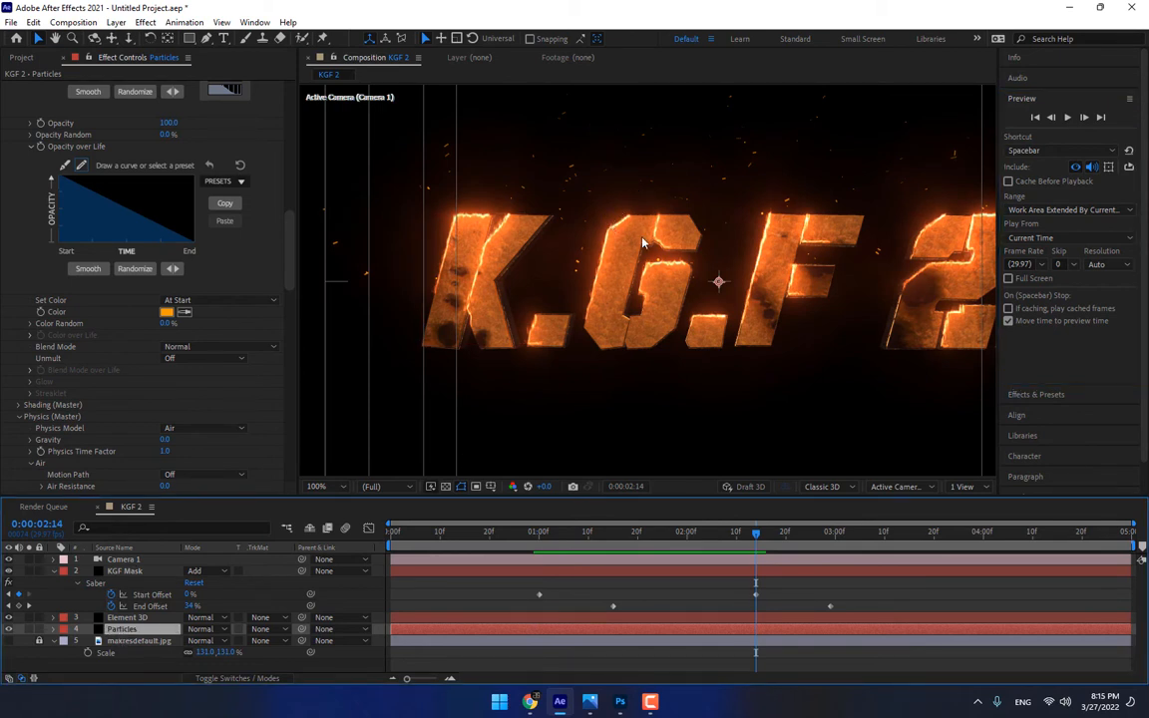
Lower the particle emitter to near the base of the title, and set the Turbulence Field's Affect Position to 182
left_click_drag(718, 283, 725, 341)
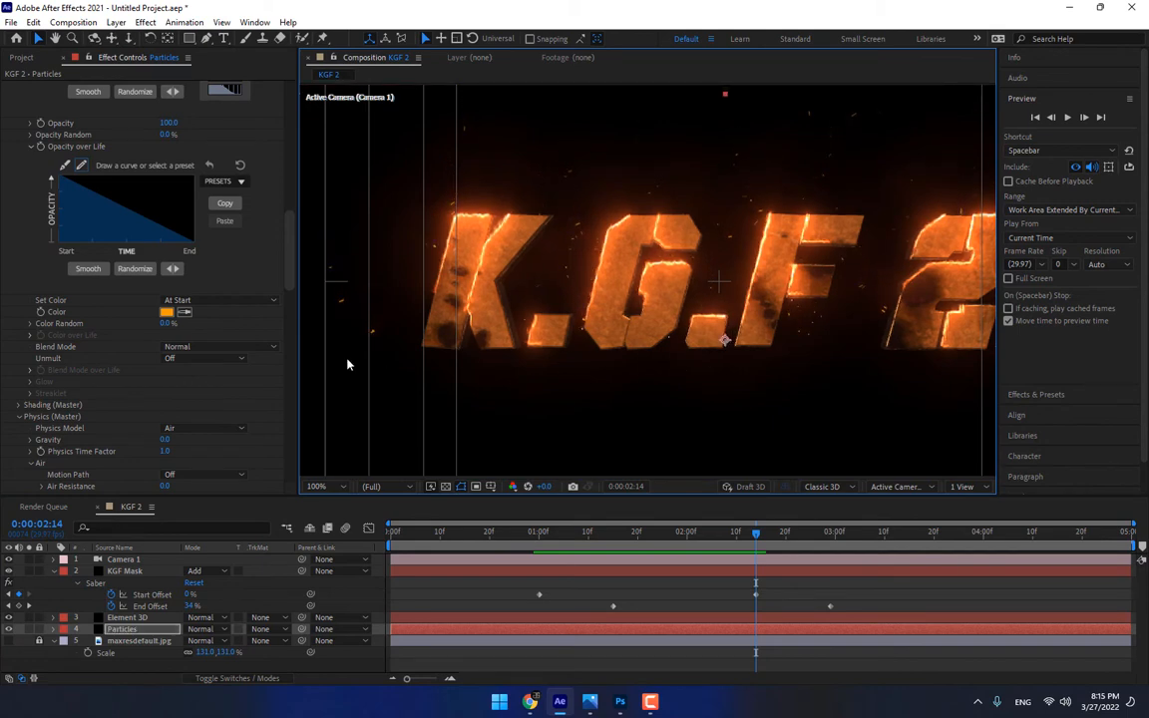
left_click_drag(289, 264, 274, 414)
scroll(250, 327, "up", 10)
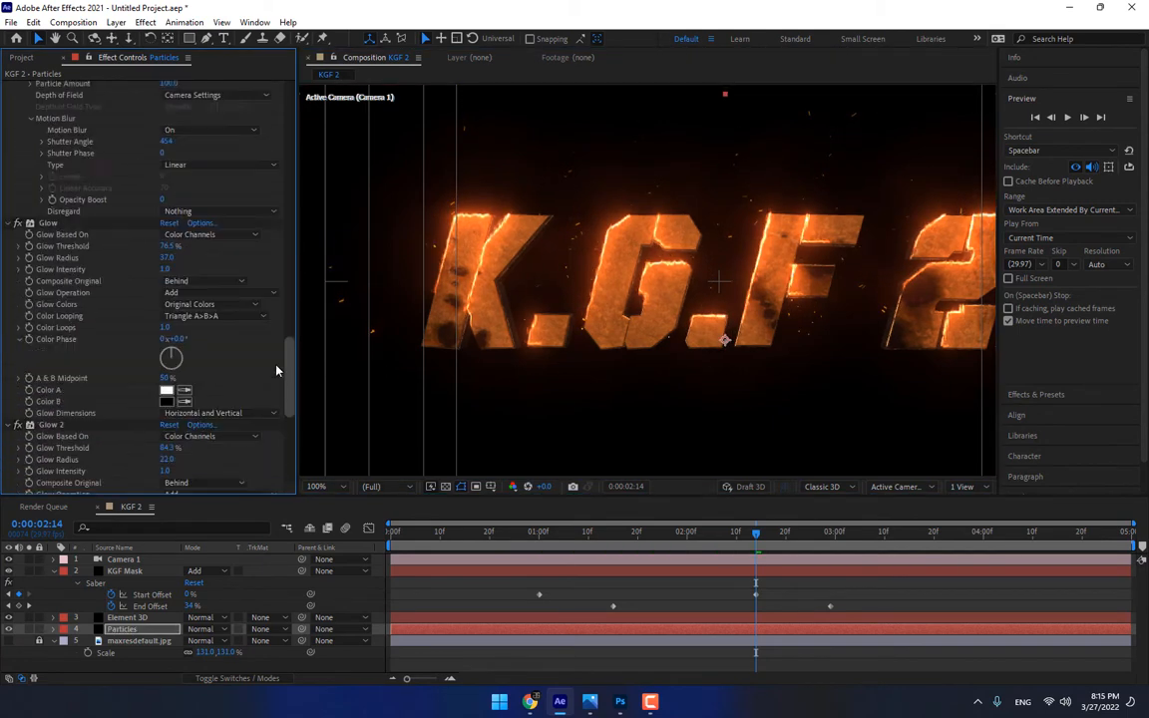
scroll(265, 299, "up", 5)
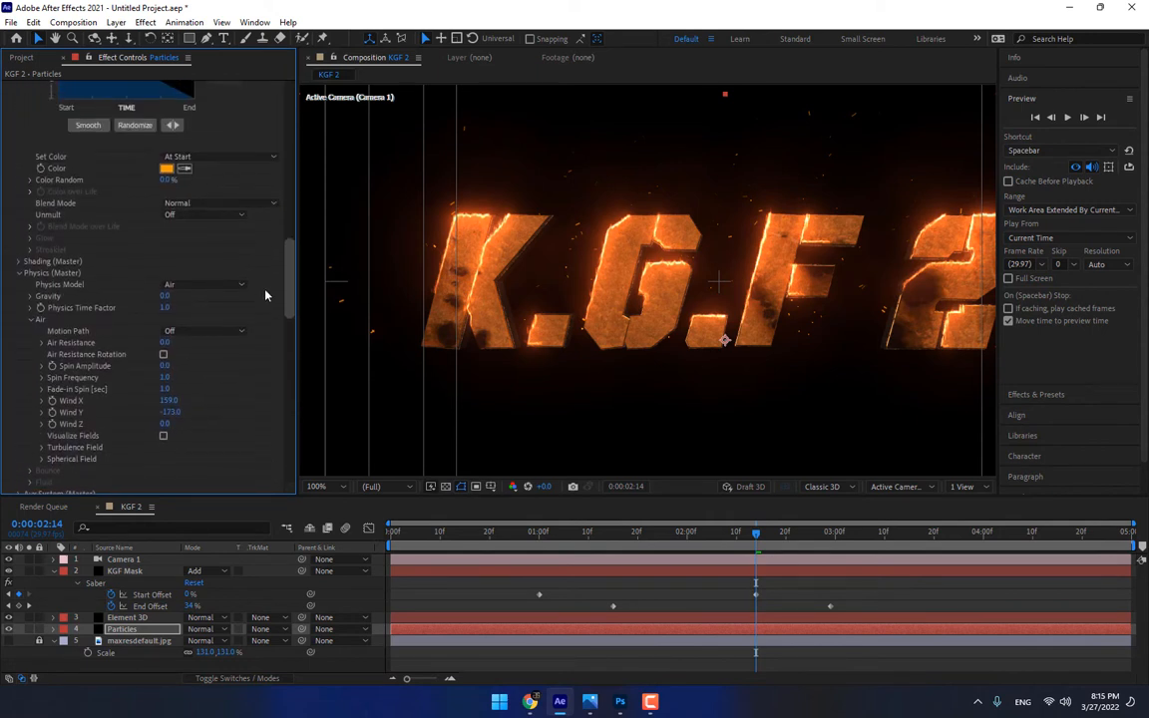
scroll(265, 299, "down", 4)
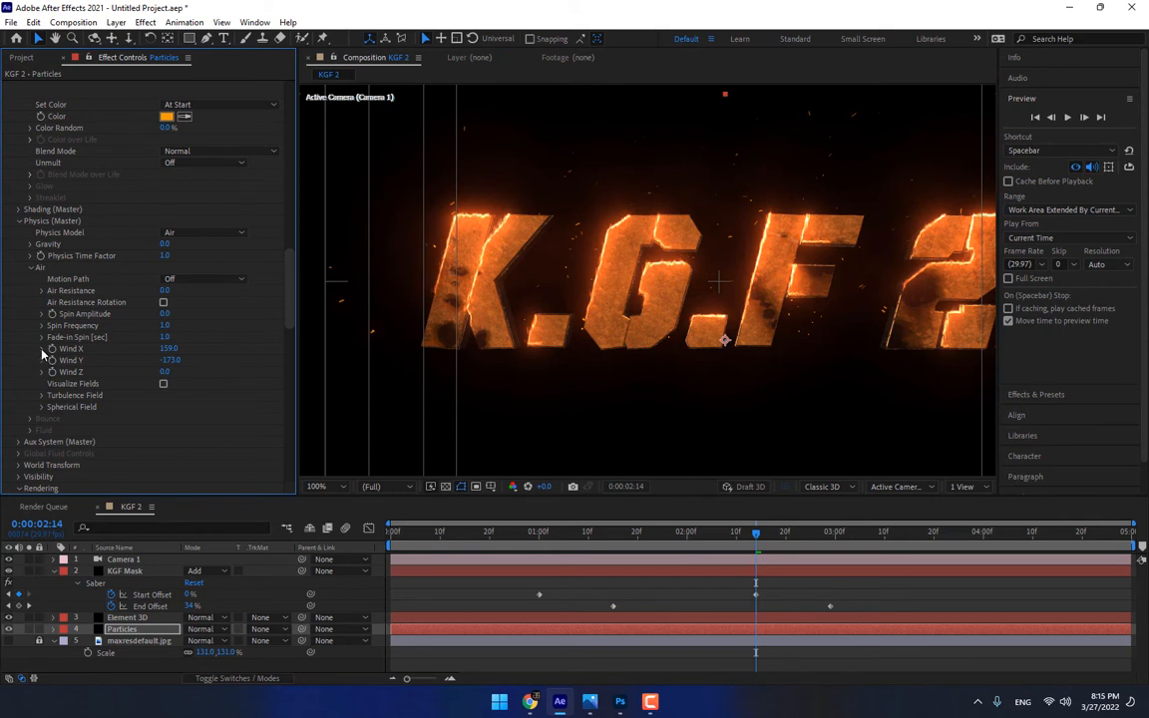
left_click(42, 396)
scroll(44, 406, "down", 3)
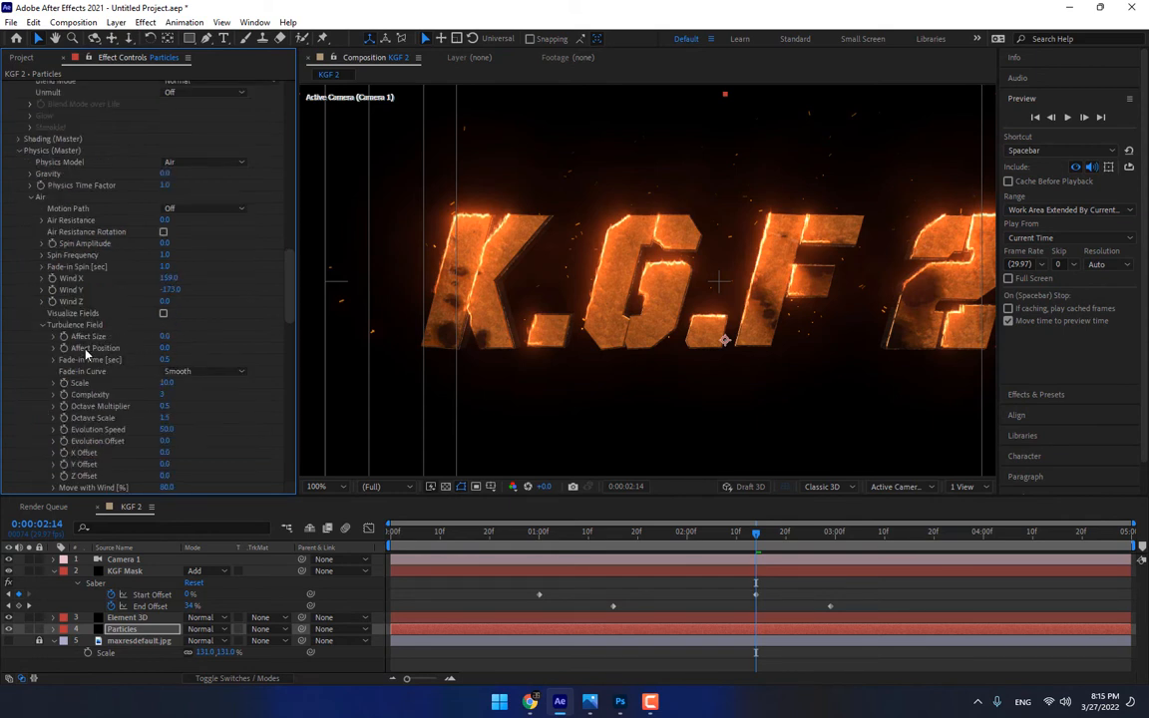
left_click_drag(164, 347, 274, 347)
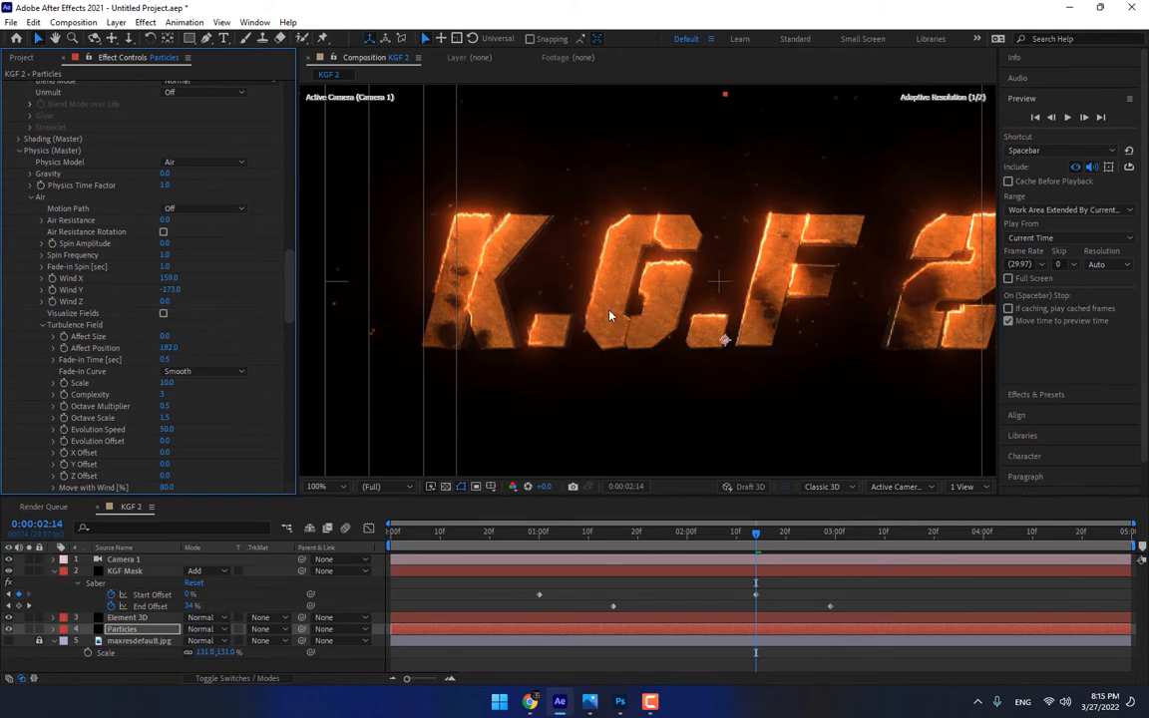
Preview the turbulent ember motion from 0:00:02:14 to just past 0:00:03:00
left_click(1067, 117)
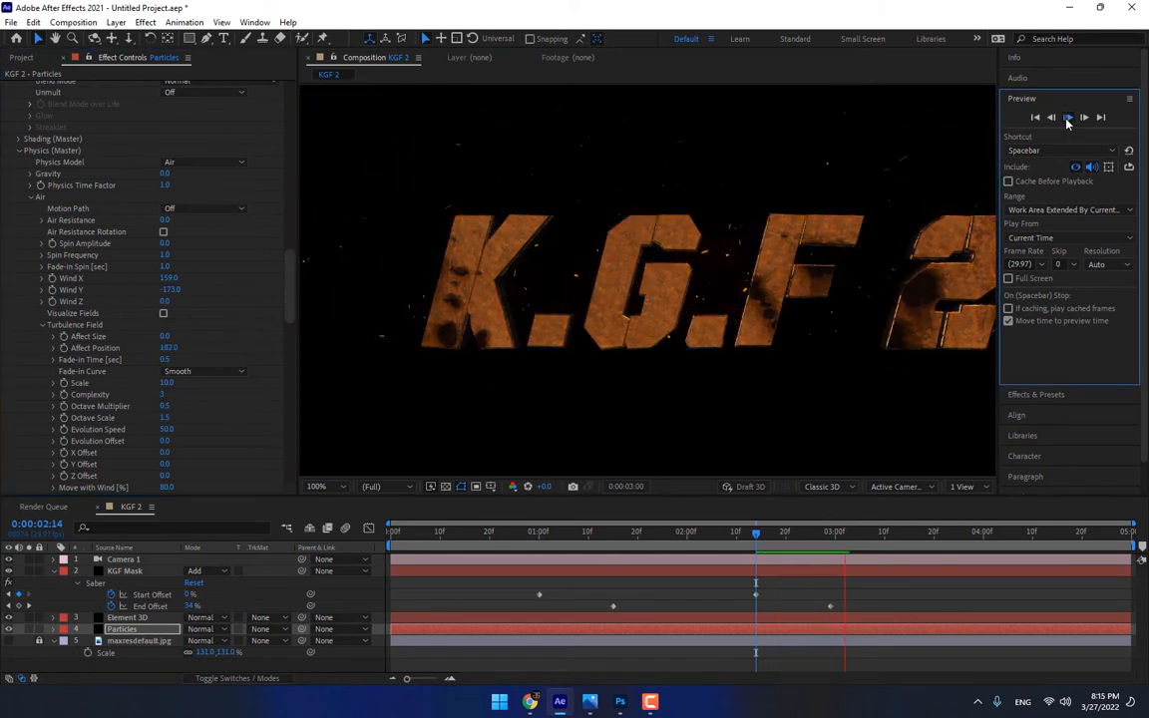
left_click(1067, 121)
left_click(592, 600)
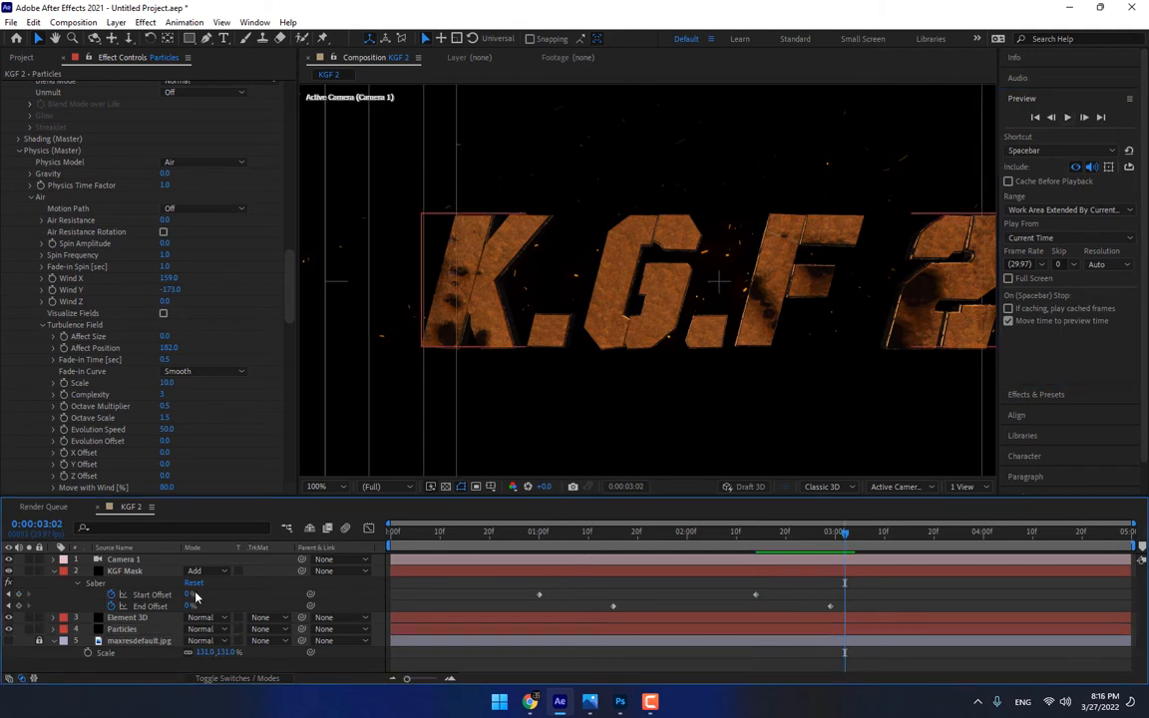
Duplicate the KGF Mask layer with the current time at 0:00:01:10
left_click(124, 571)
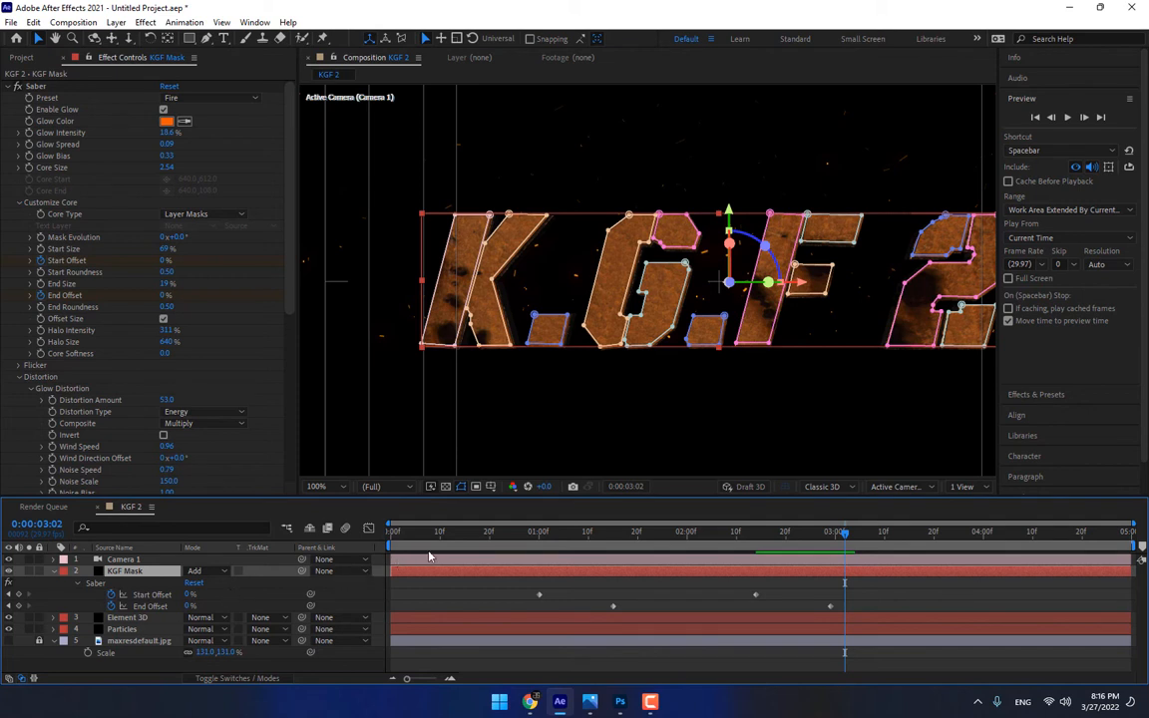
left_click(587, 546)
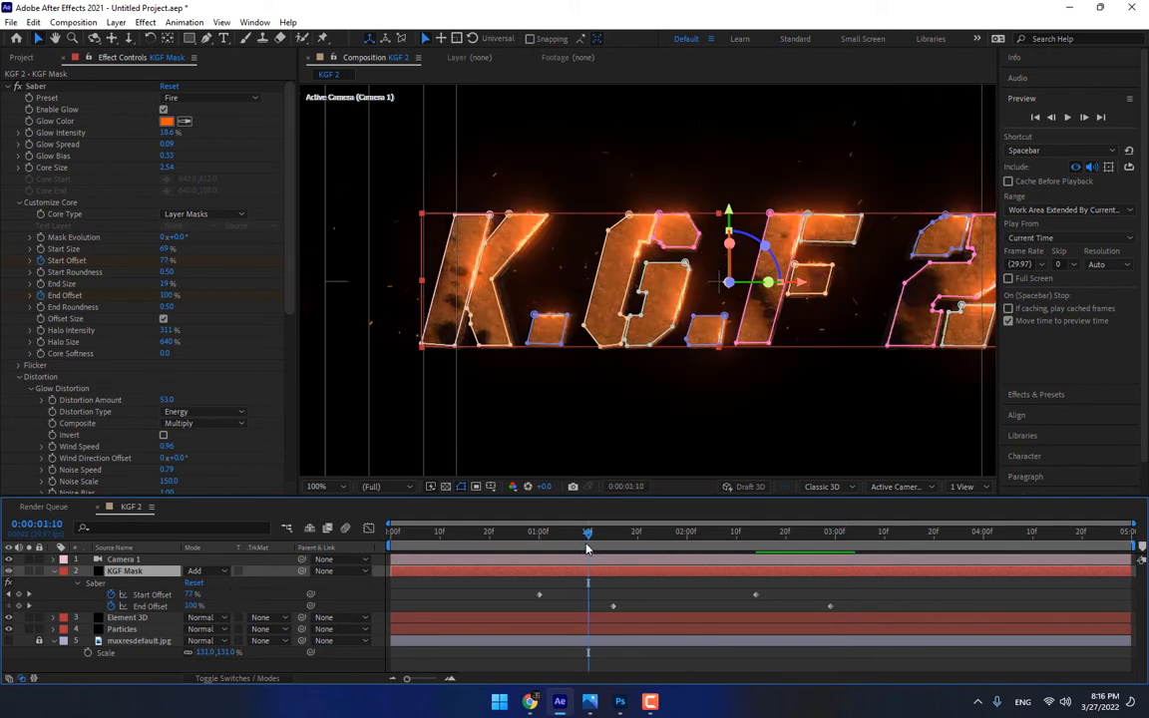
key("ctrl+d")
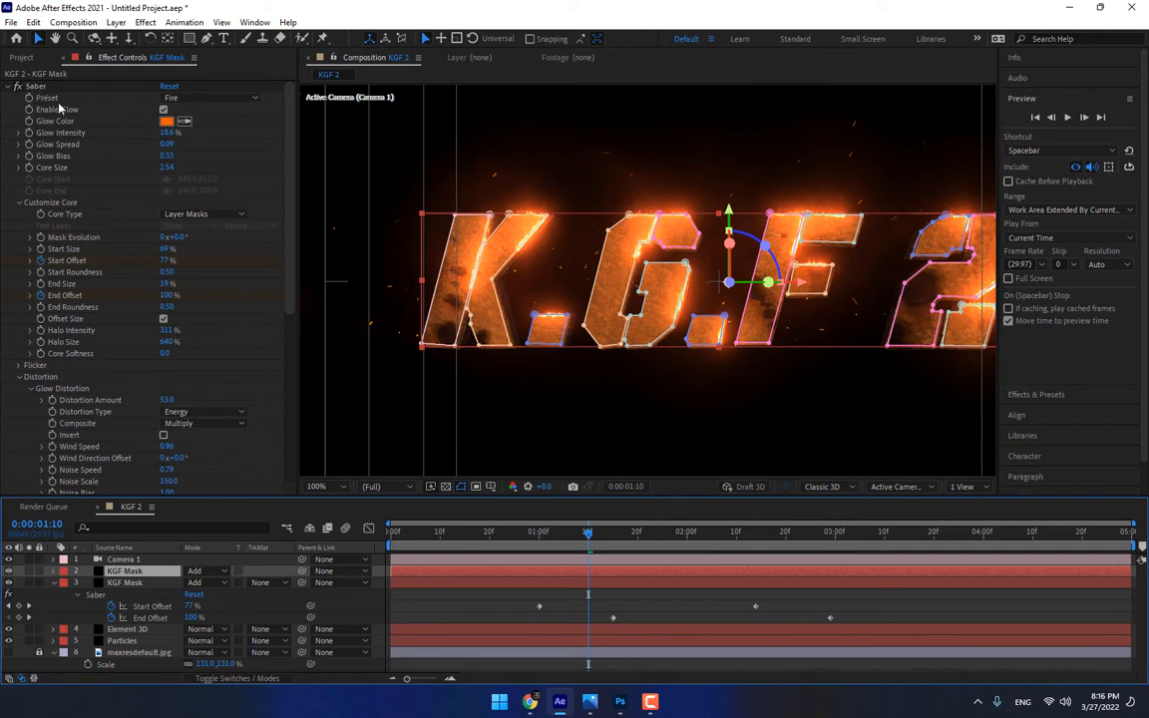
Remove the Start Offset and End Offset keyframes from the duplicate's Saber effect, and set its Start Offset to 0%
left_click(48, 261)
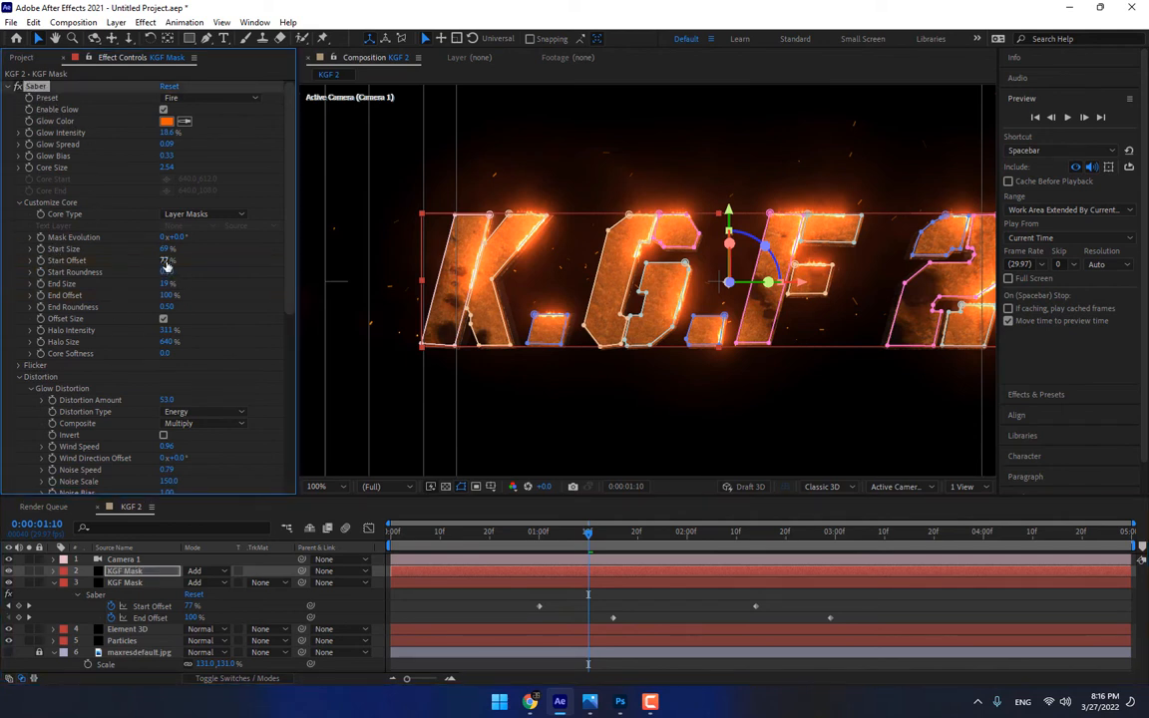
left_click_drag(165, 260, 181, 260)
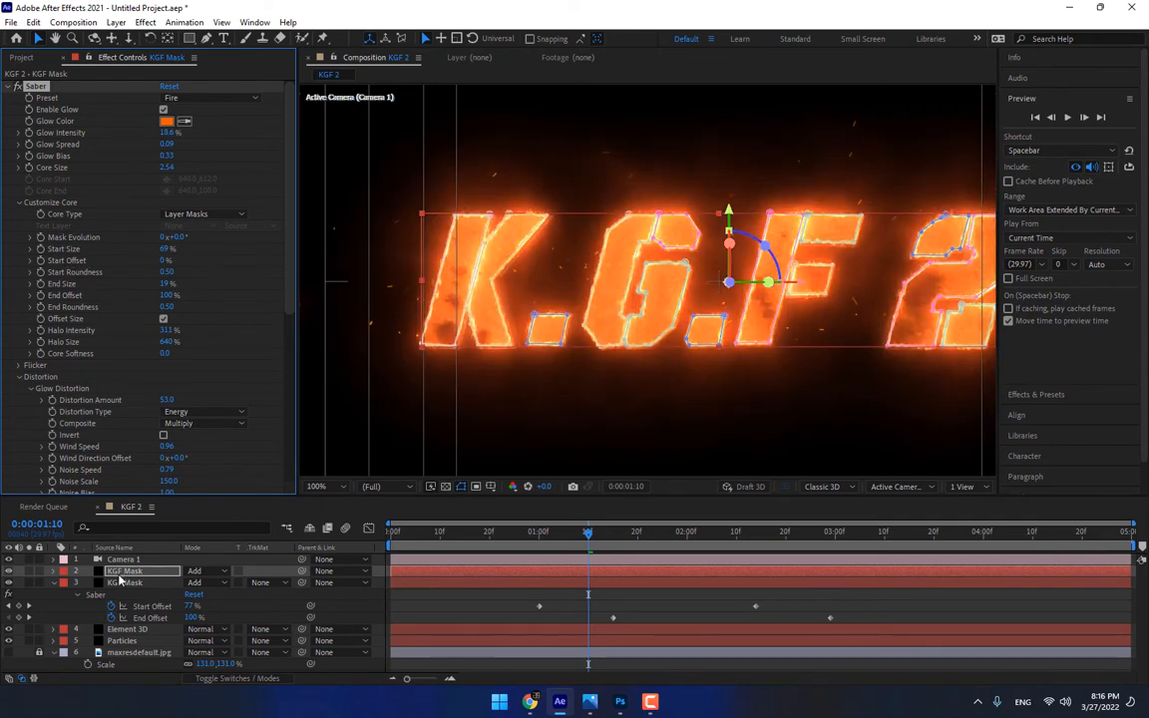
Move the duplicated KGF Mask layer below the Particles layer in the layer stack
left_click(138, 650)
left_click_drag(139, 650, 149, 648)
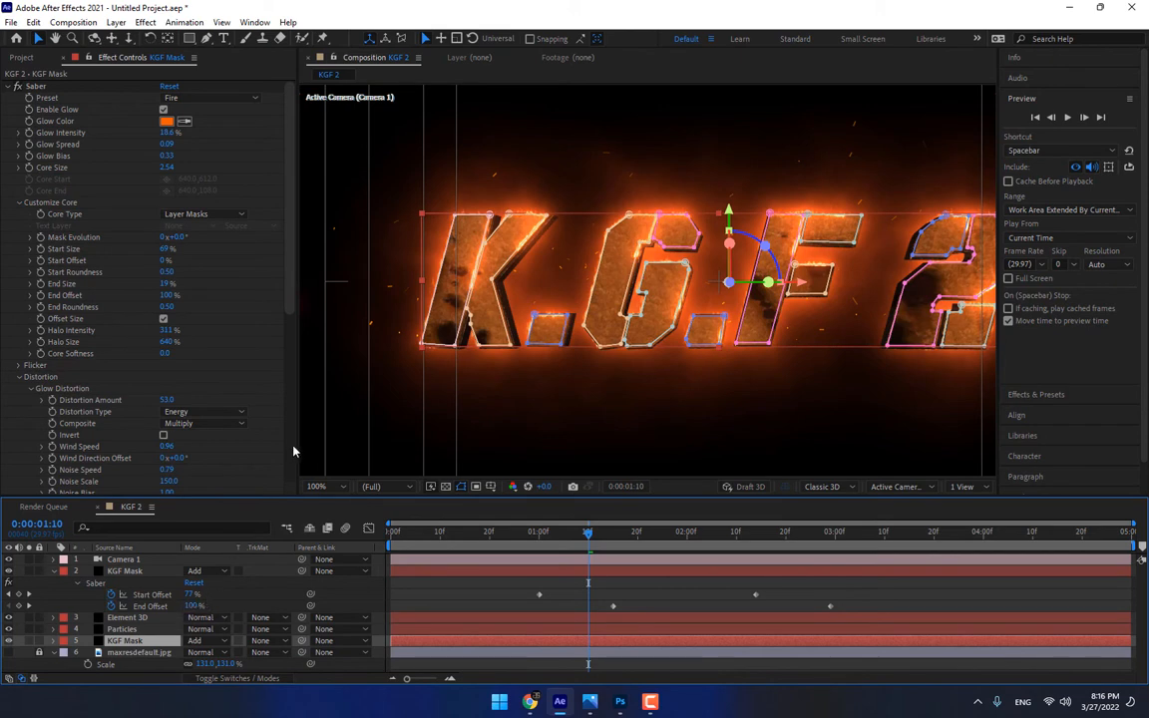
Set the Glow Distortion Wind Speed of the duplicated KGF Mask layer's Saber effect to 1.73
left_click_drag(288, 275, 279, 432)
scroll(279, 433, "down", 1)
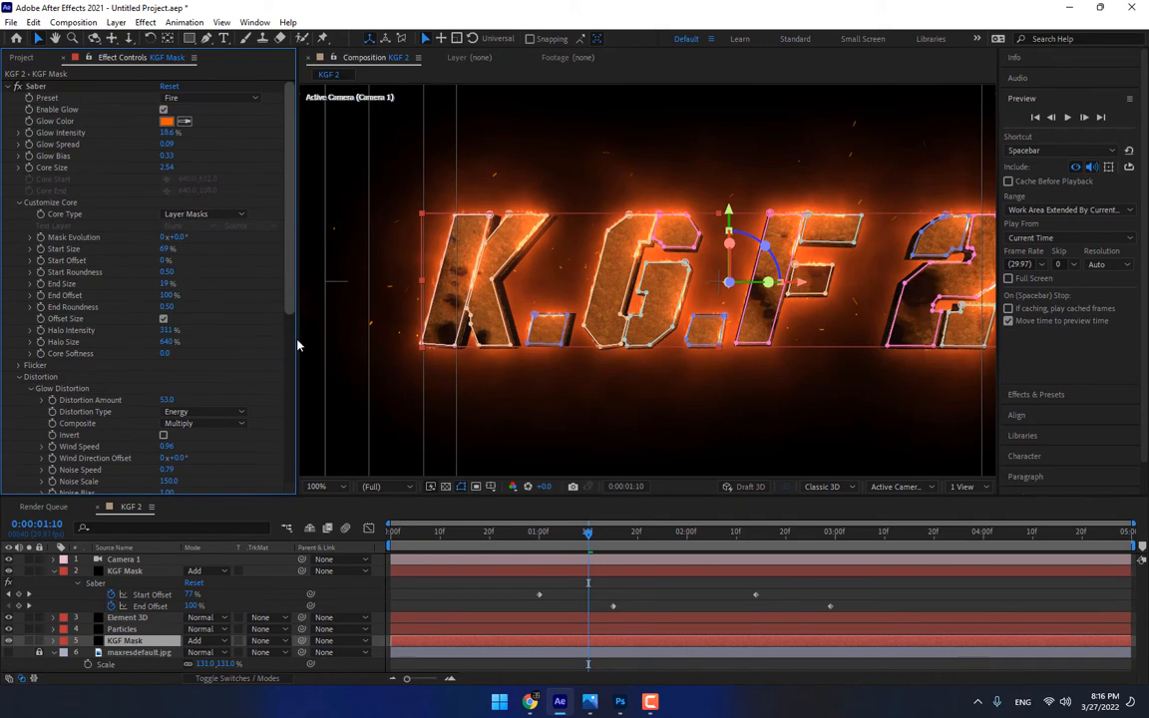
scroll(288, 427, "down", 9)
mouse_move(281, 437)
left_mouse_down()
mouse_move(294, 279)
mouse_move(290, 423)
left_mouse_up()
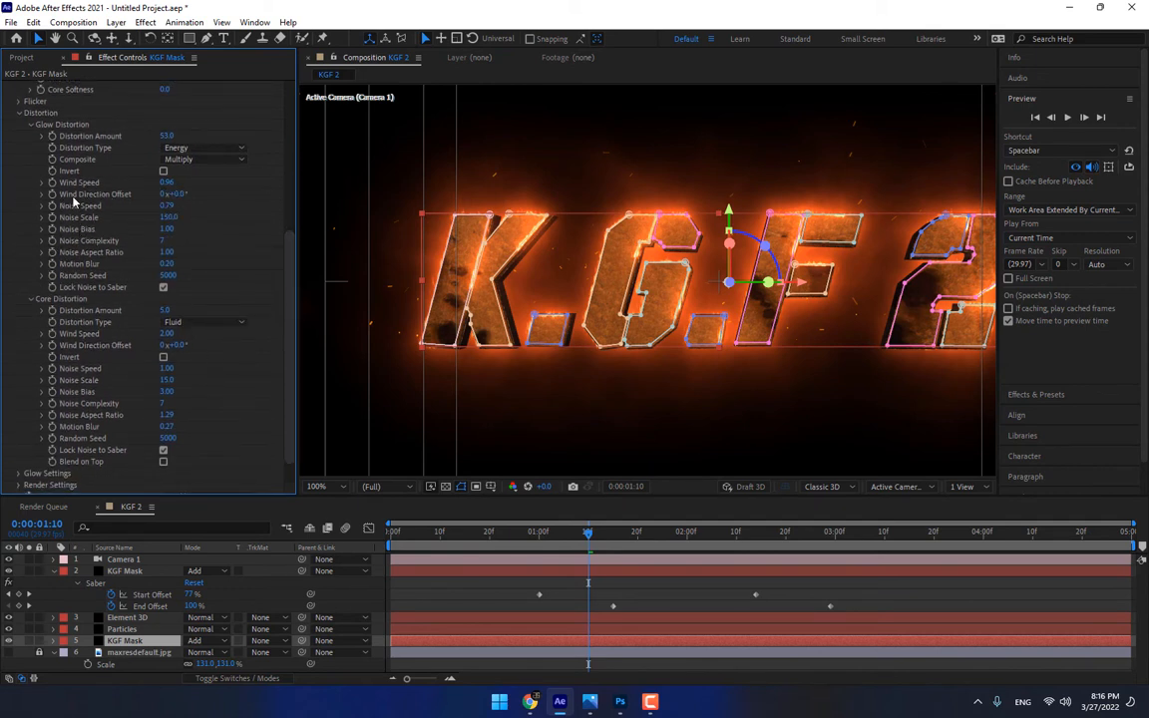
left_click_drag(165, 182, 191, 162)
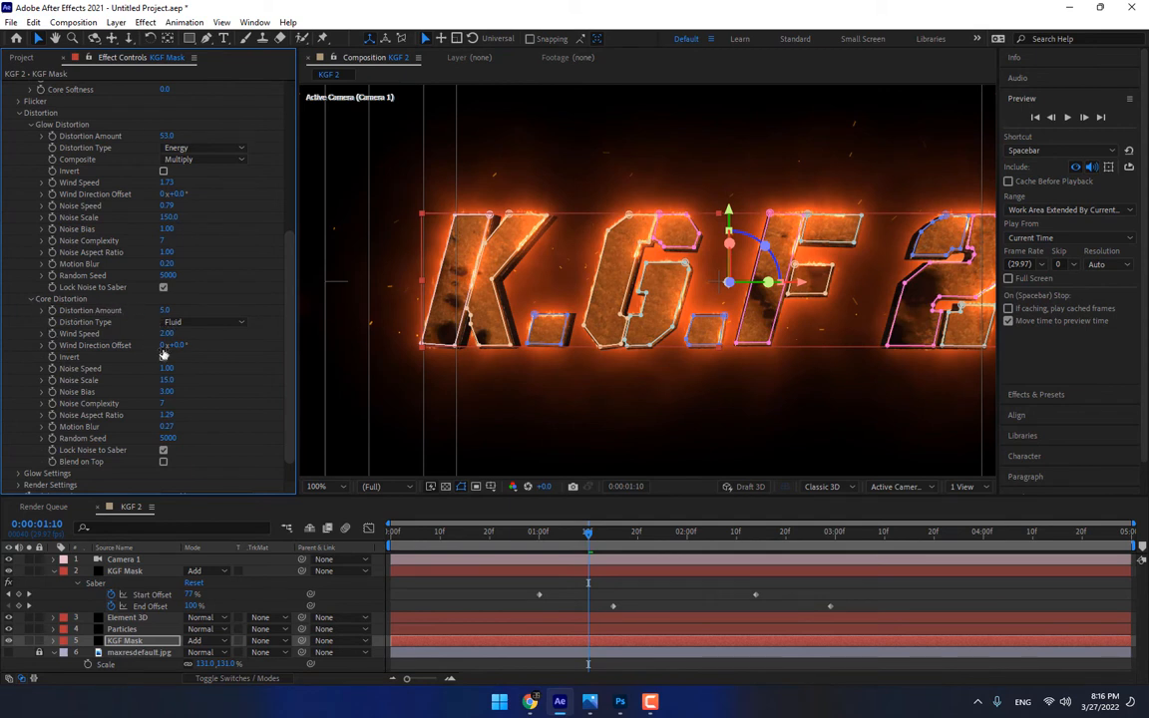
Set the duplicate's Saber Core Distortion Wind Speed to 1.80 and its Glow Distortion Amount to 127
mouse_move(166, 334)
left_mouse_down()
mouse_move(197, 331)
mouse_move(155, 338)
left_mouse_up()
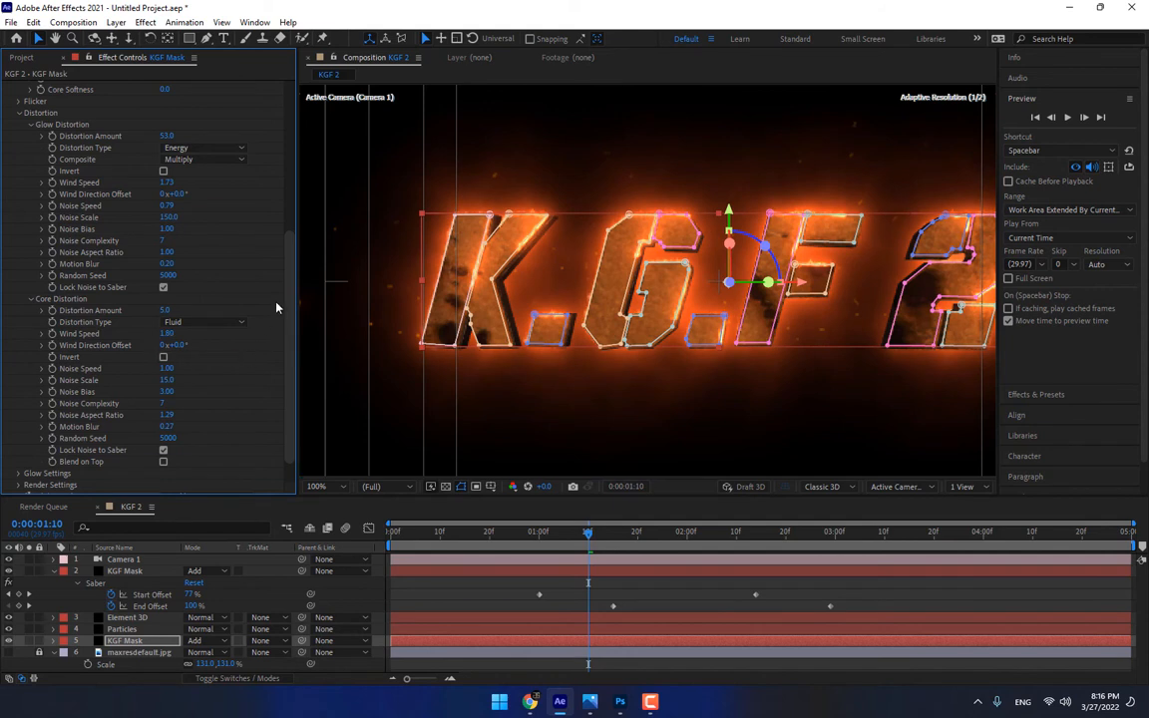
scroll(257, 233, "up", 2)
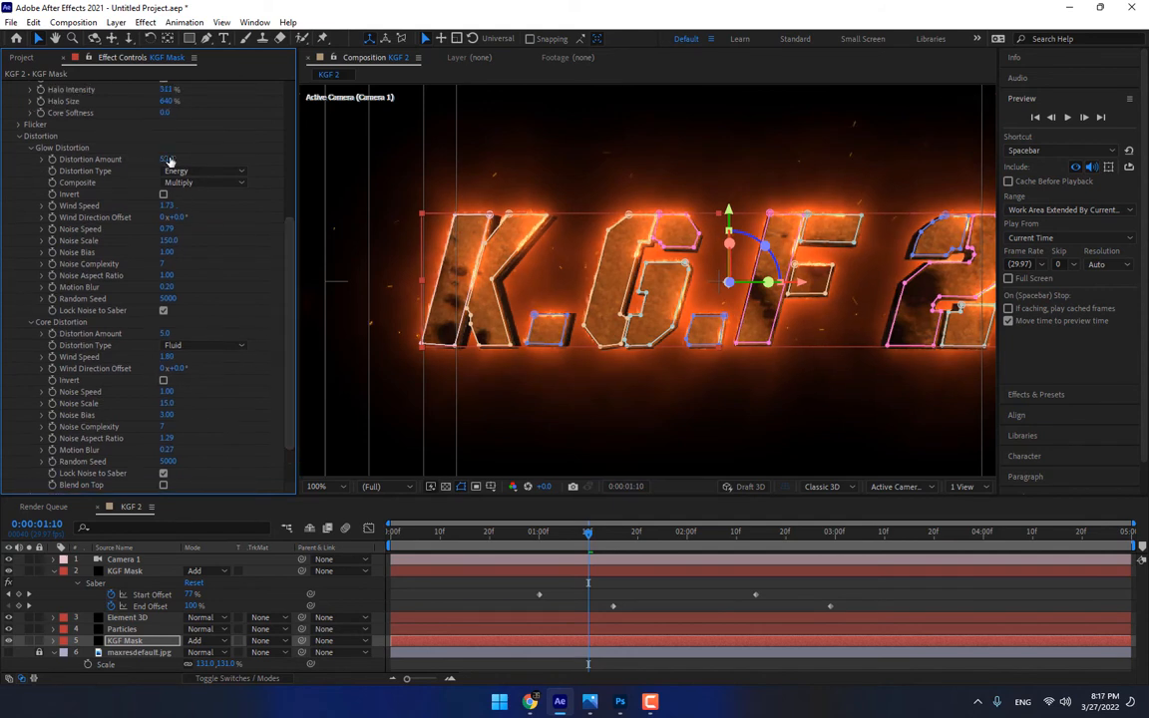
left_click_drag(169, 160, 229, 162)
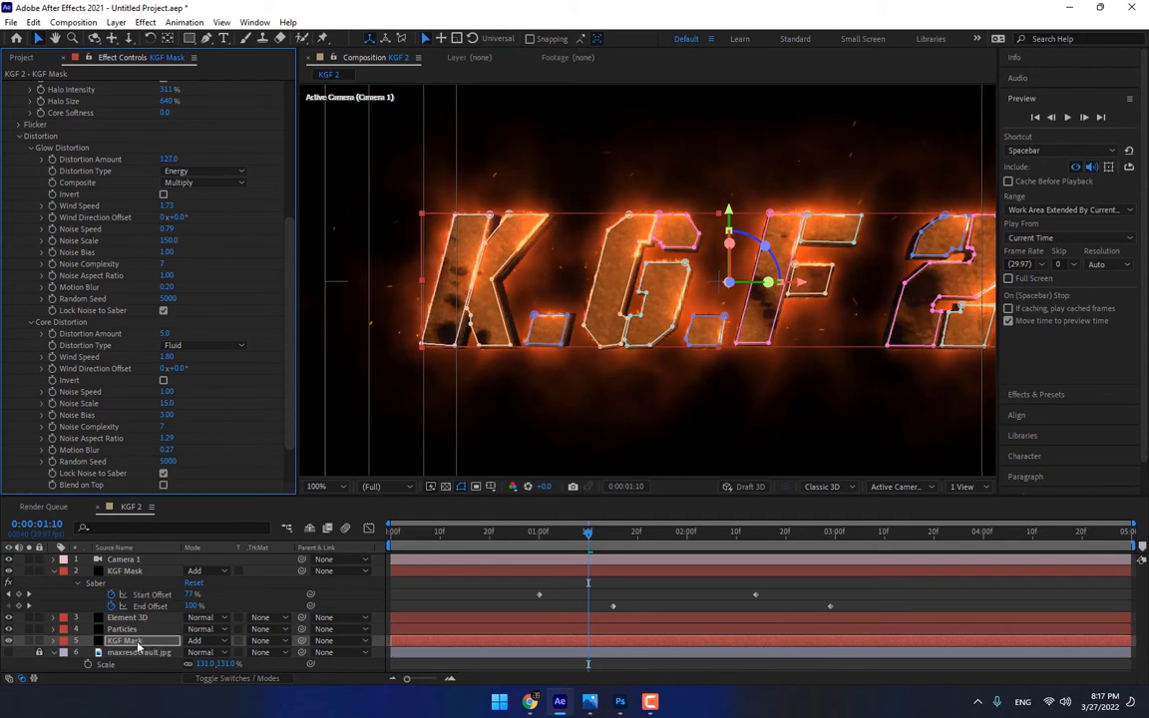
Pre-compose the duplicated KGF Mask layer below Particles, moving all attributes into the new composition and replacing the "Mask Comp 1" part of its name
right_click(131, 643)
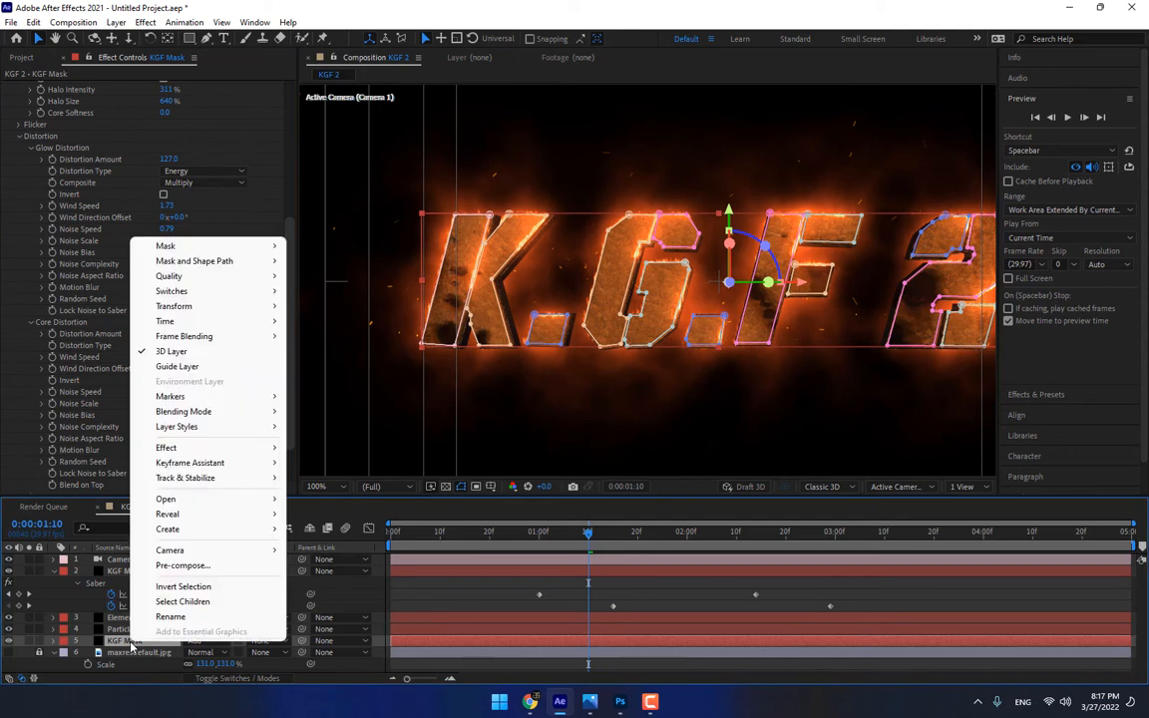
left_click(183, 565)
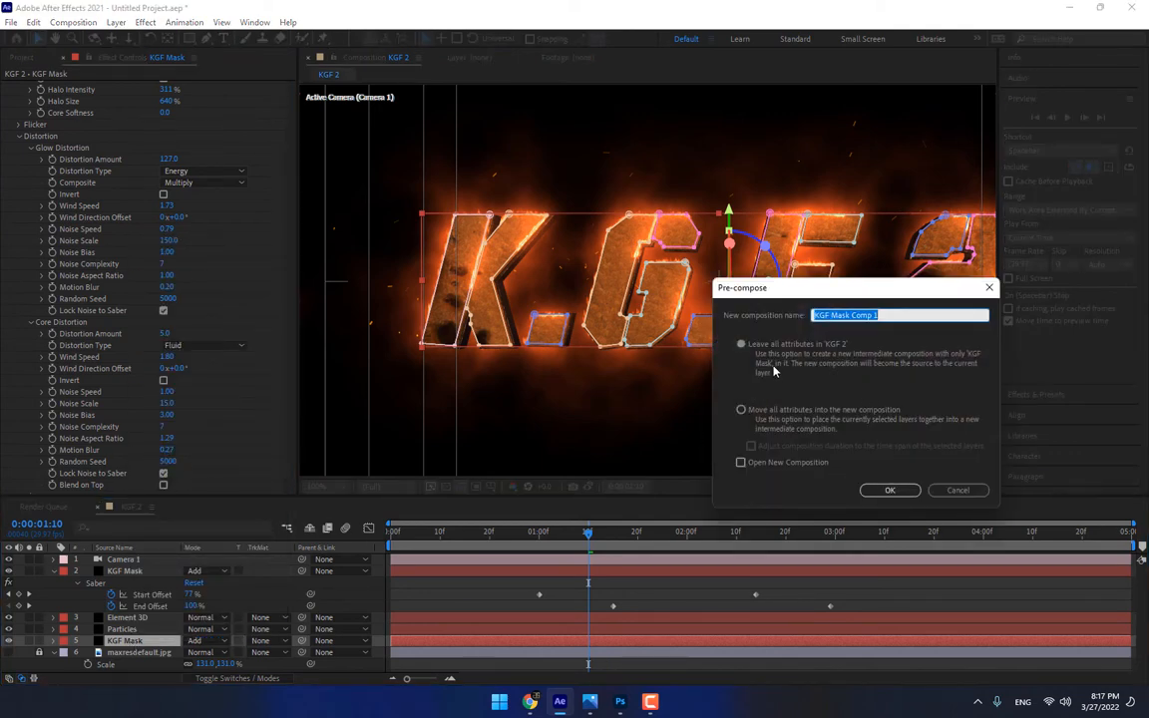
left_click(748, 410)
left_click_drag(901, 313, 830, 315)
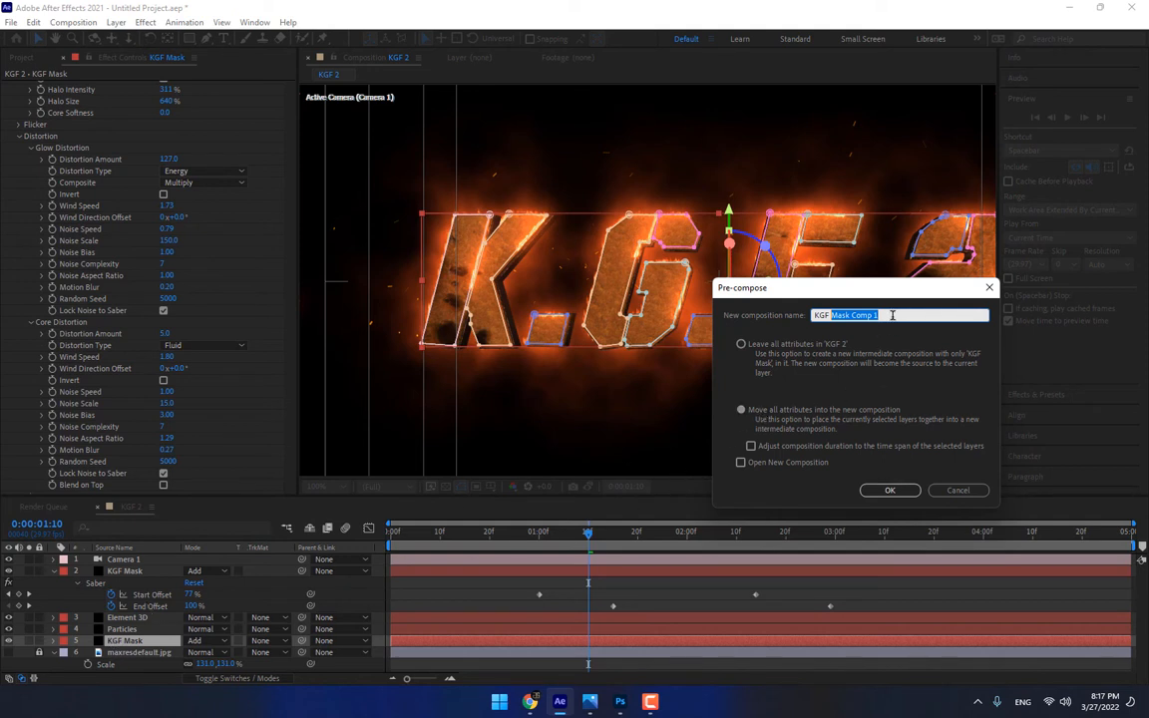
Name the new pre-composition KGF B Fire and create it
key("BackSpace")
type("B Fire")
key("Return")
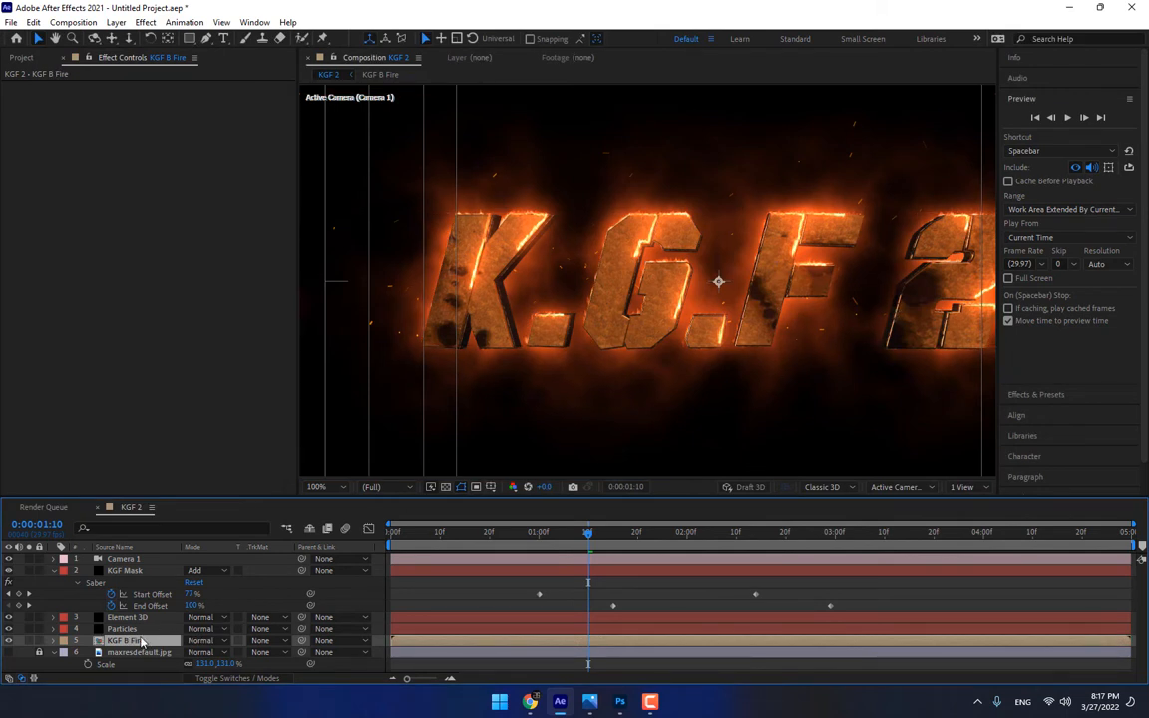
Draw a rectangular mask on the KGF B Fire layer, spanning the full frame width from above the frame to the title's base
left_click(188, 37)
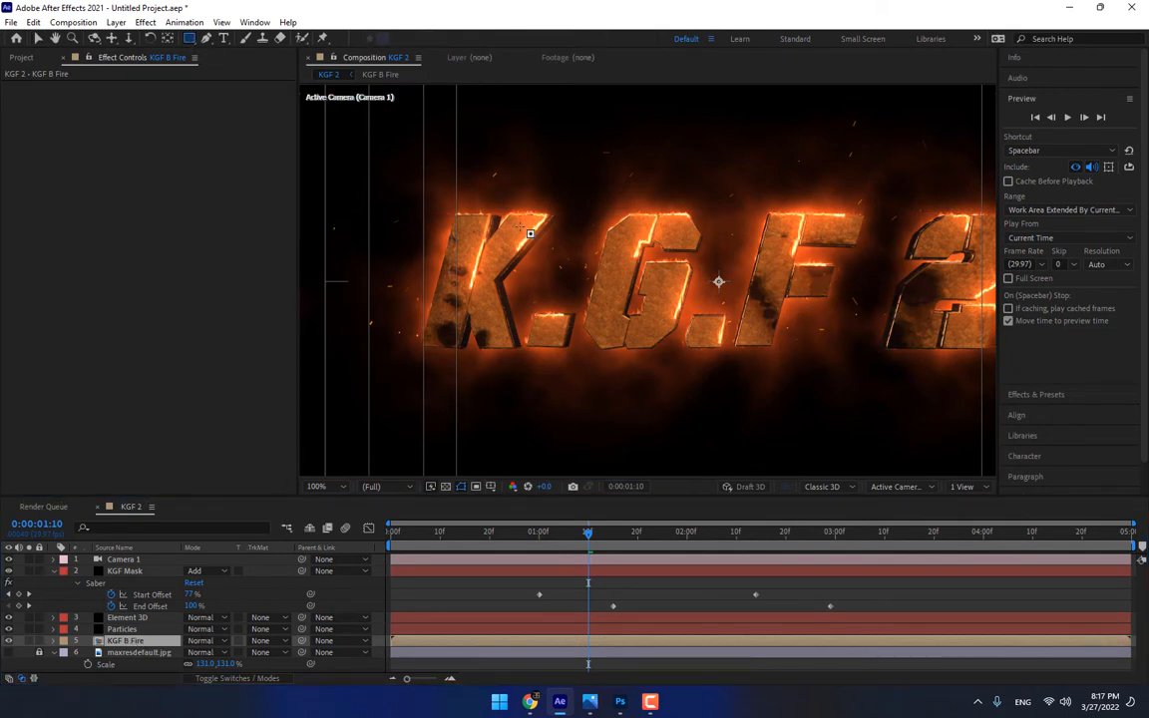
key("comma")
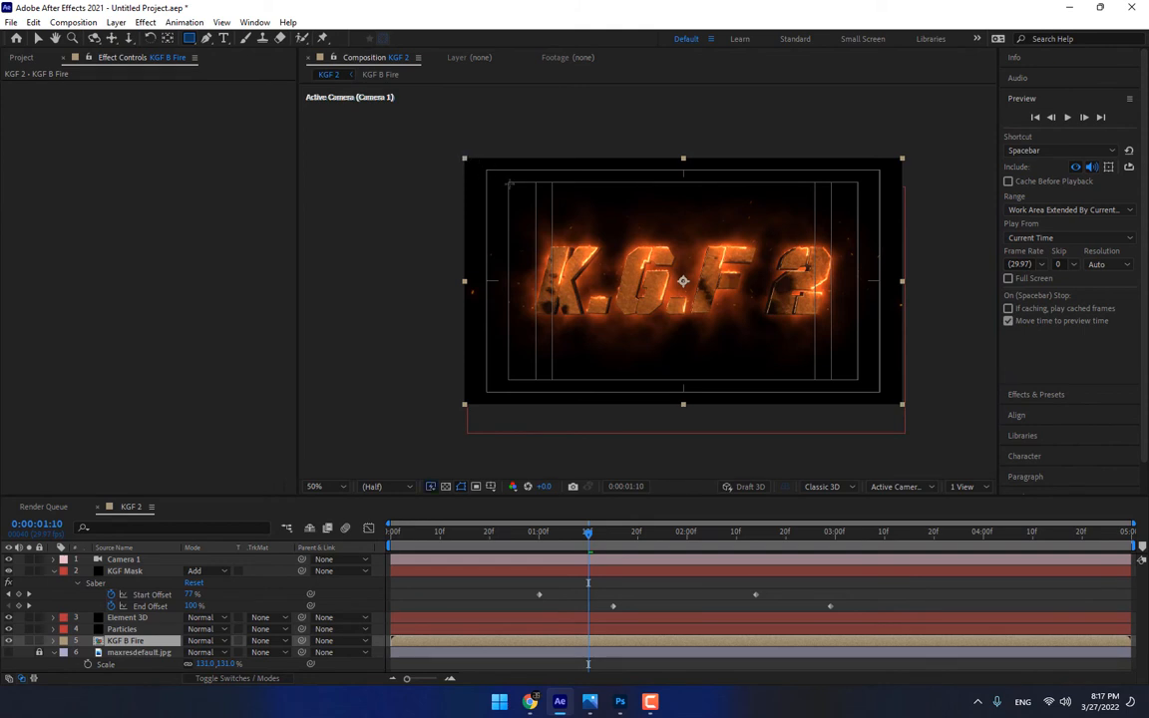
left_click_drag(462, 155, 909, 312)
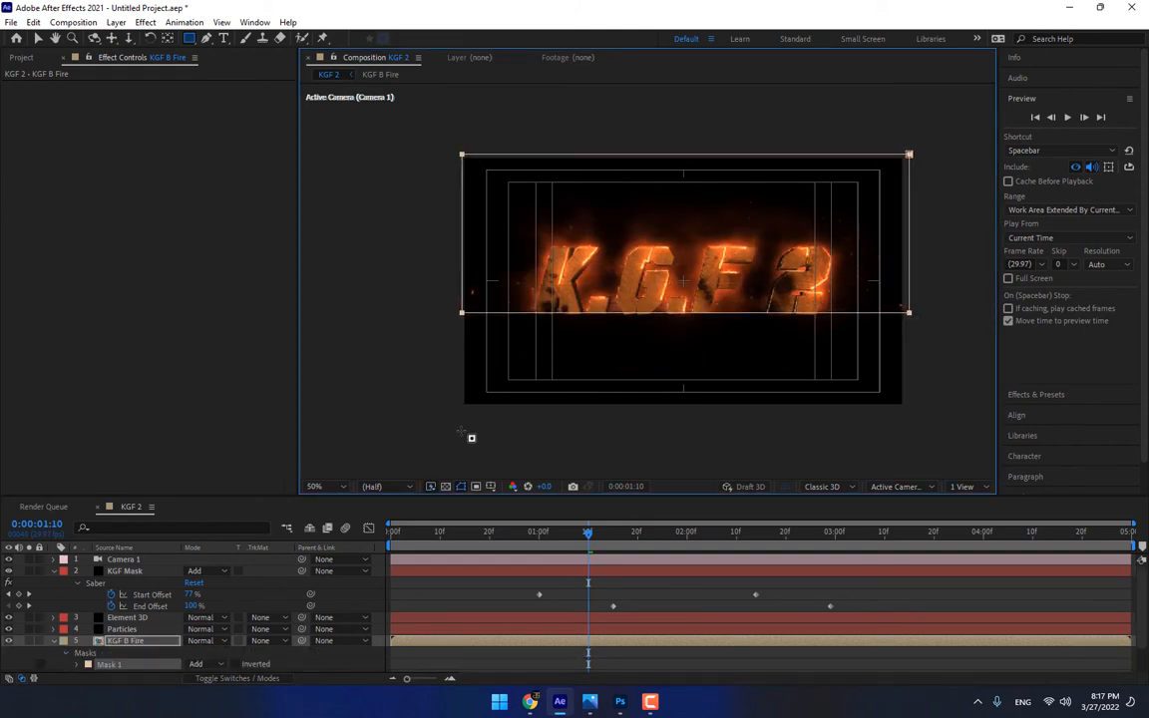
Set the Mask Feather of the KGF B Fire layer's Mask 1 to 75 pixels
key("m")
key("m")
key("m")
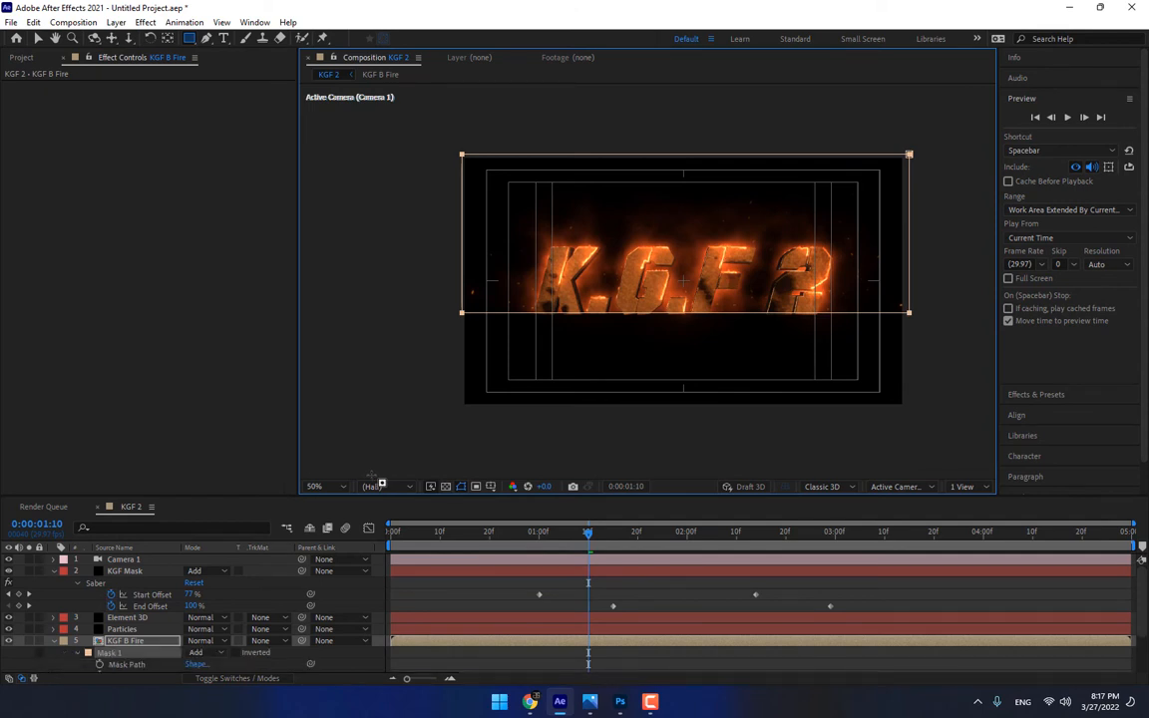
scroll(298, 558, "down", 2)
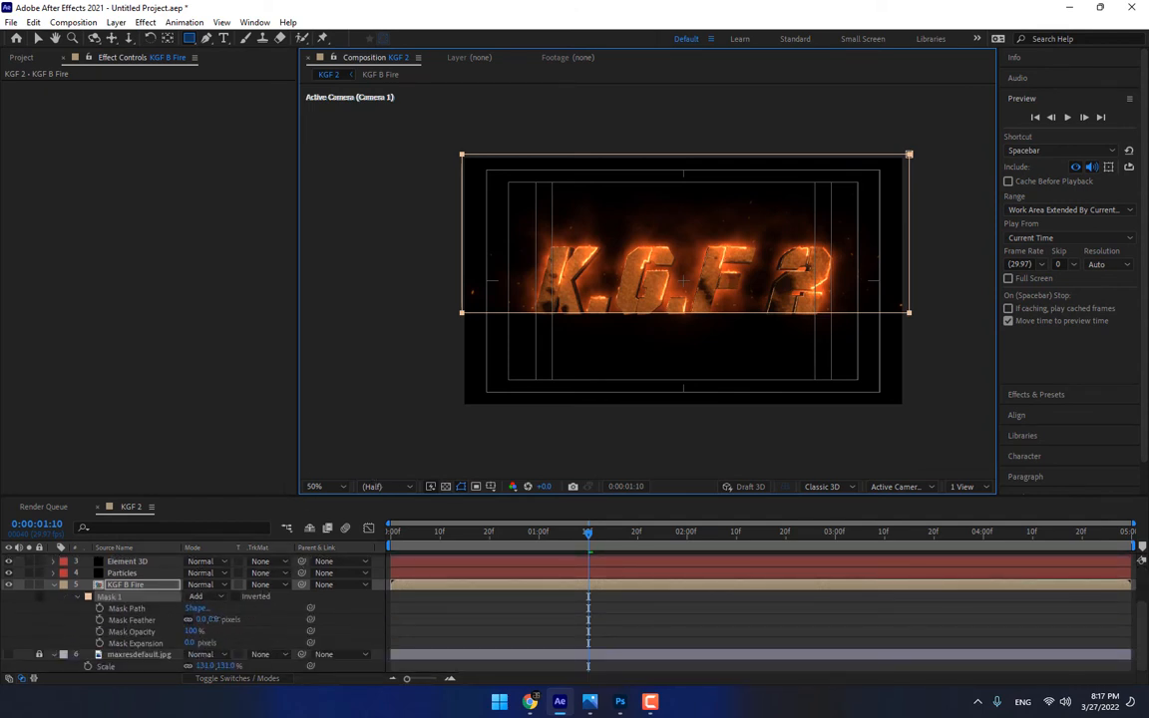
left_click_drag(212, 619, 269, 619)
left_click(346, 620)
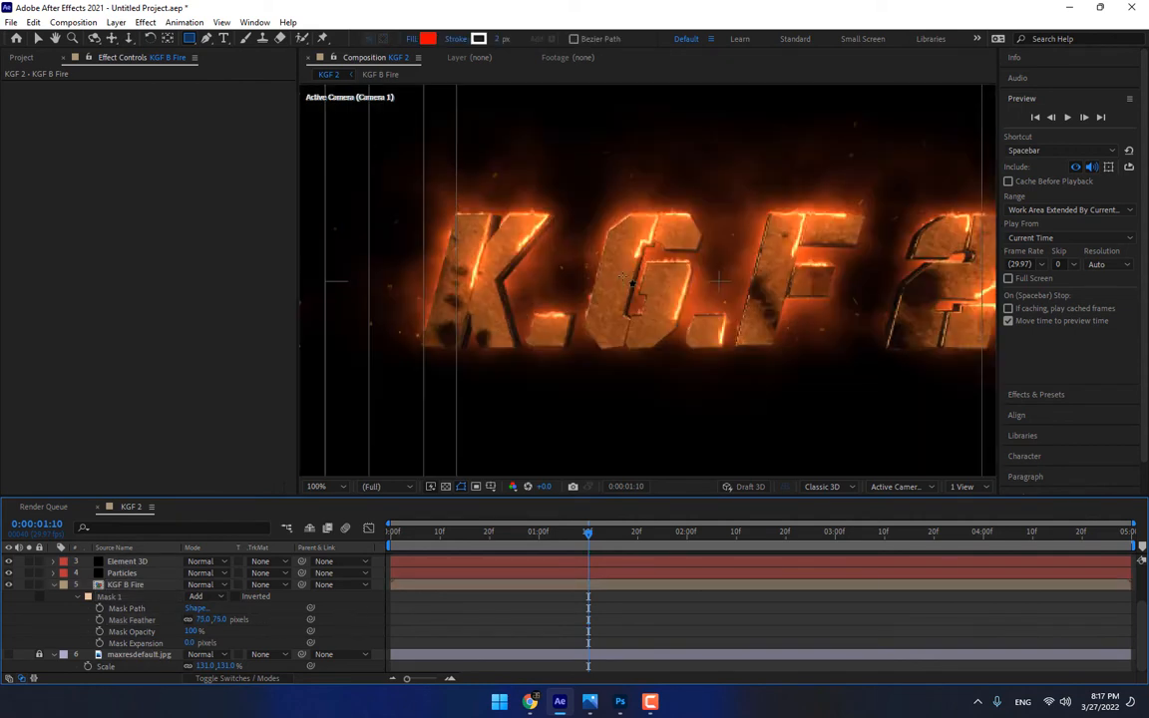
Collapse the expanded properties of the KGF B Fire and KGF Mask layers
key("period")
left_click_drag(576, 354, 556, 350)
key("q")
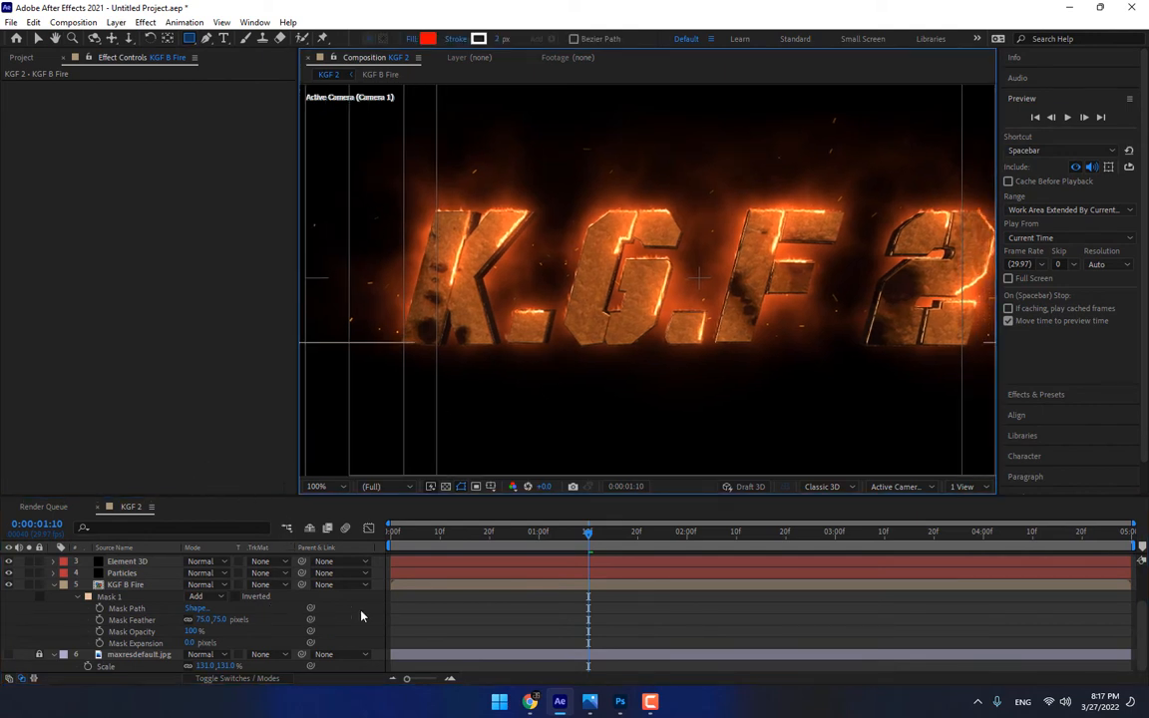
left_click(360, 612)
left_click(54, 585)
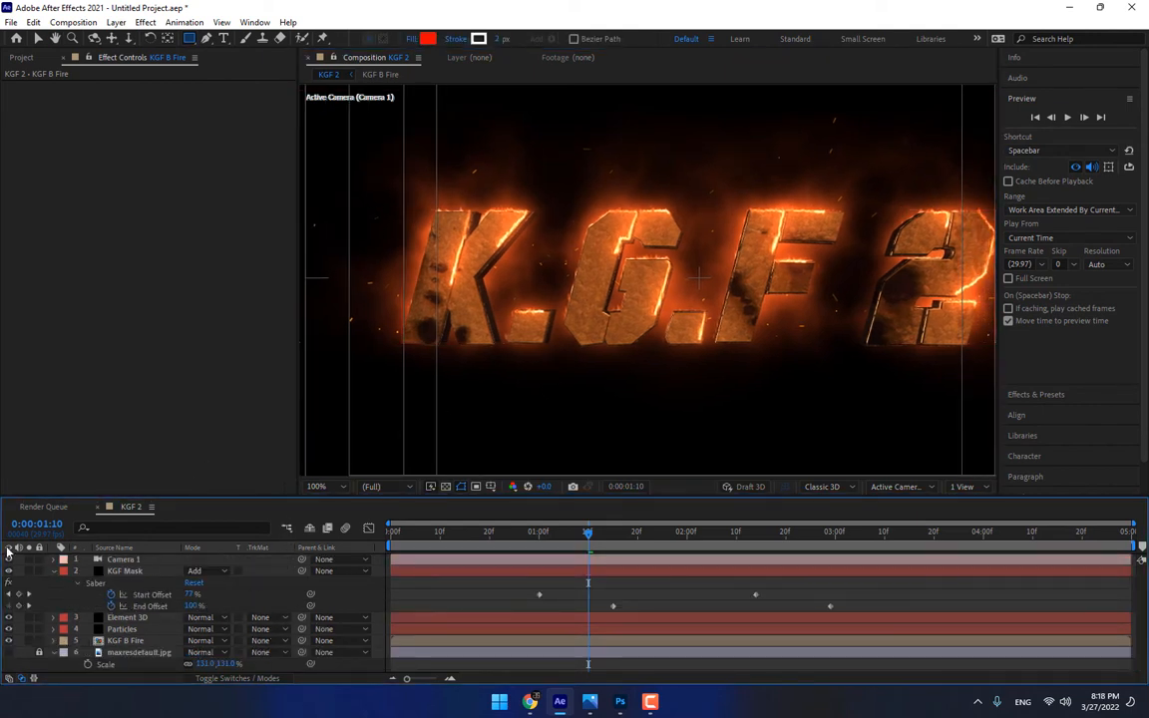
left_click(54, 571)
Create a black 1280 × 720 px solid layer named Lights BG
right_click(275, 663)
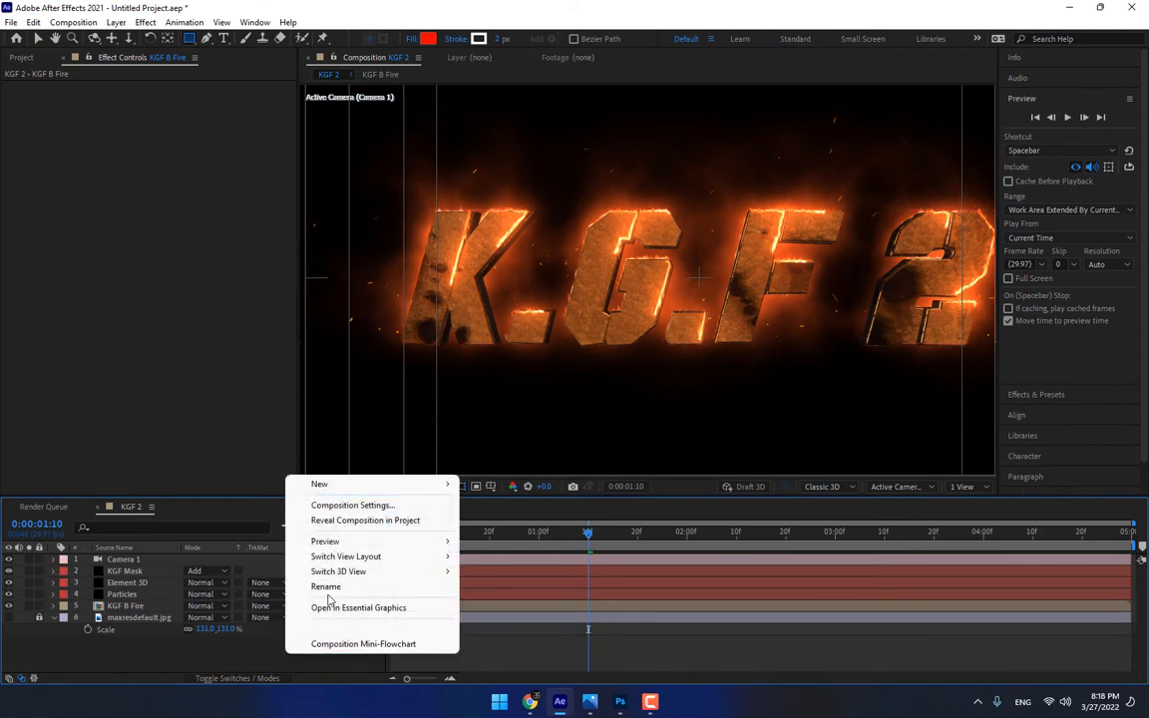
mouse_move(333, 482)
left_click(493, 521)
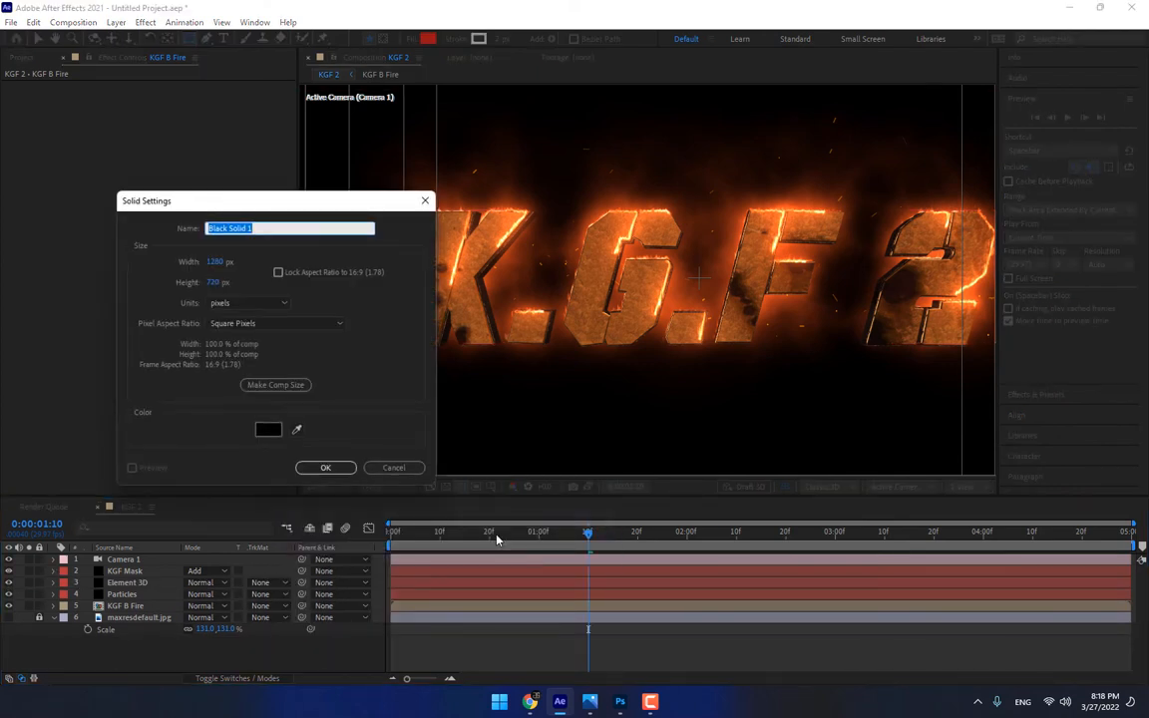
type("Lights BG")
key("Return")
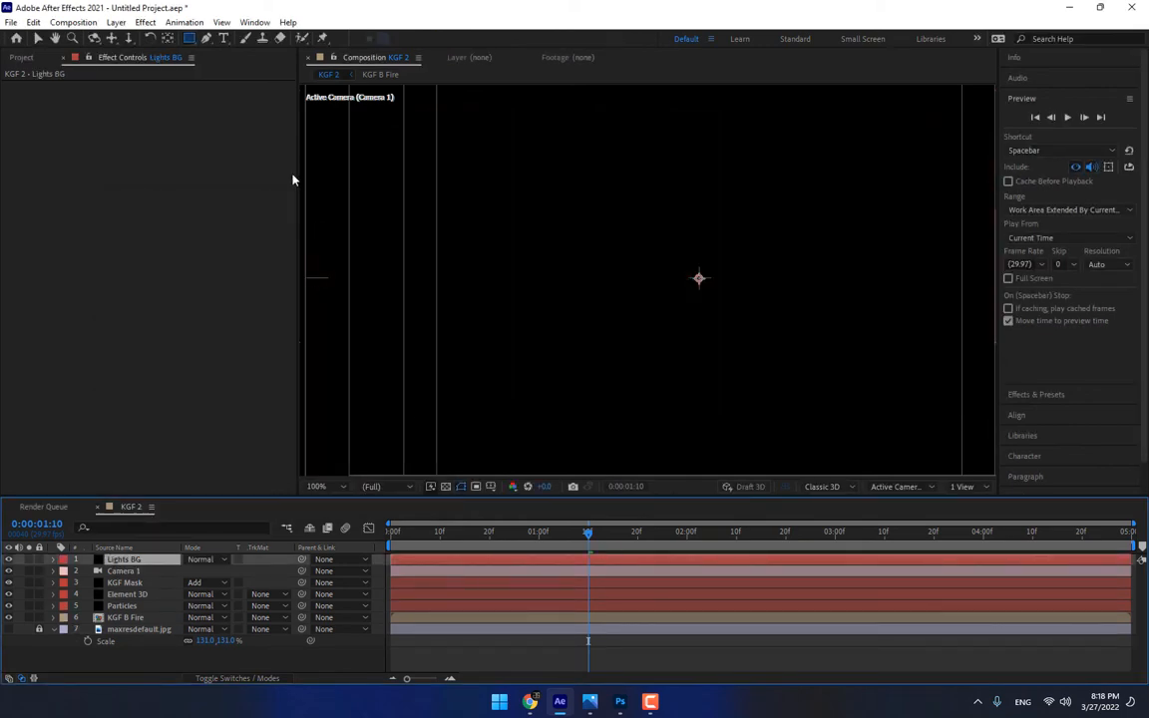
Apply the uni.Knoll Light Factory EZ effect to the Lights BG layer
left_click(145, 22)
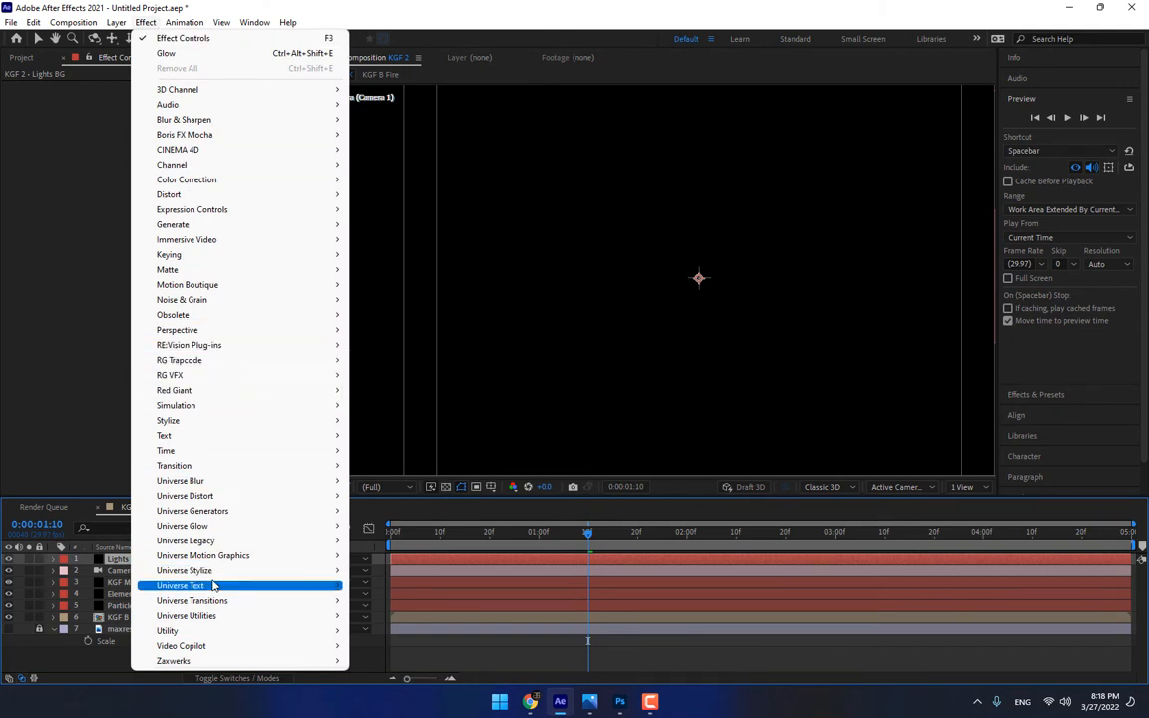
mouse_move(214, 570)
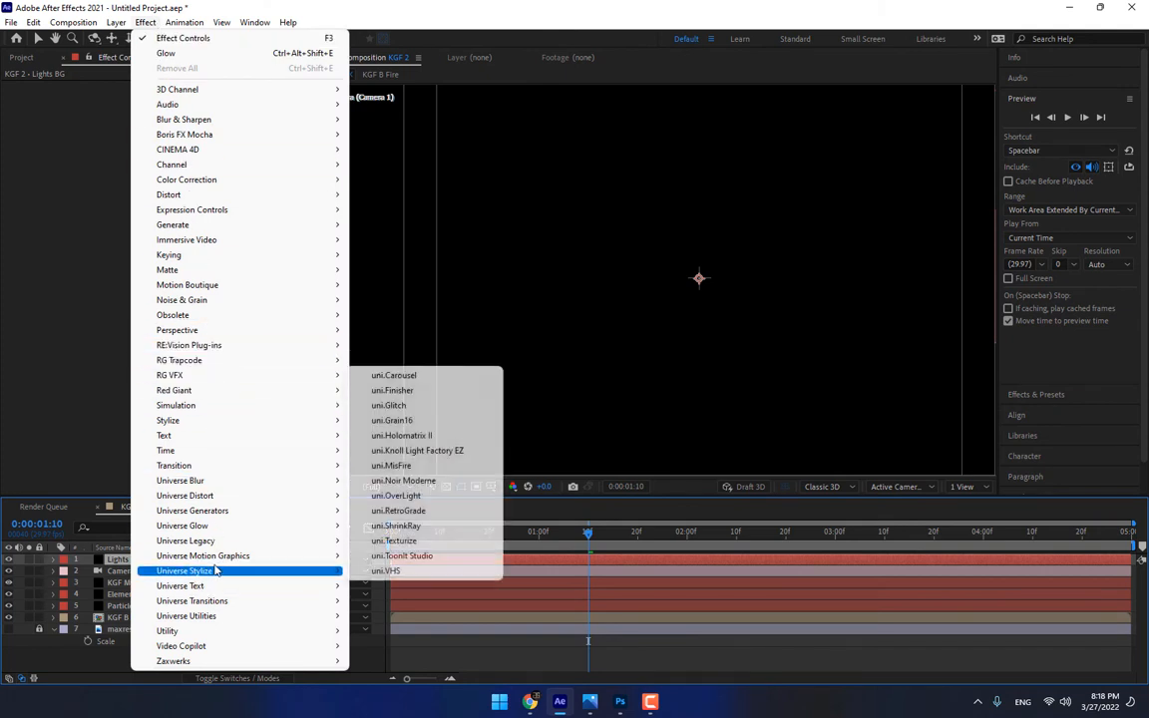
left_click(439, 455)
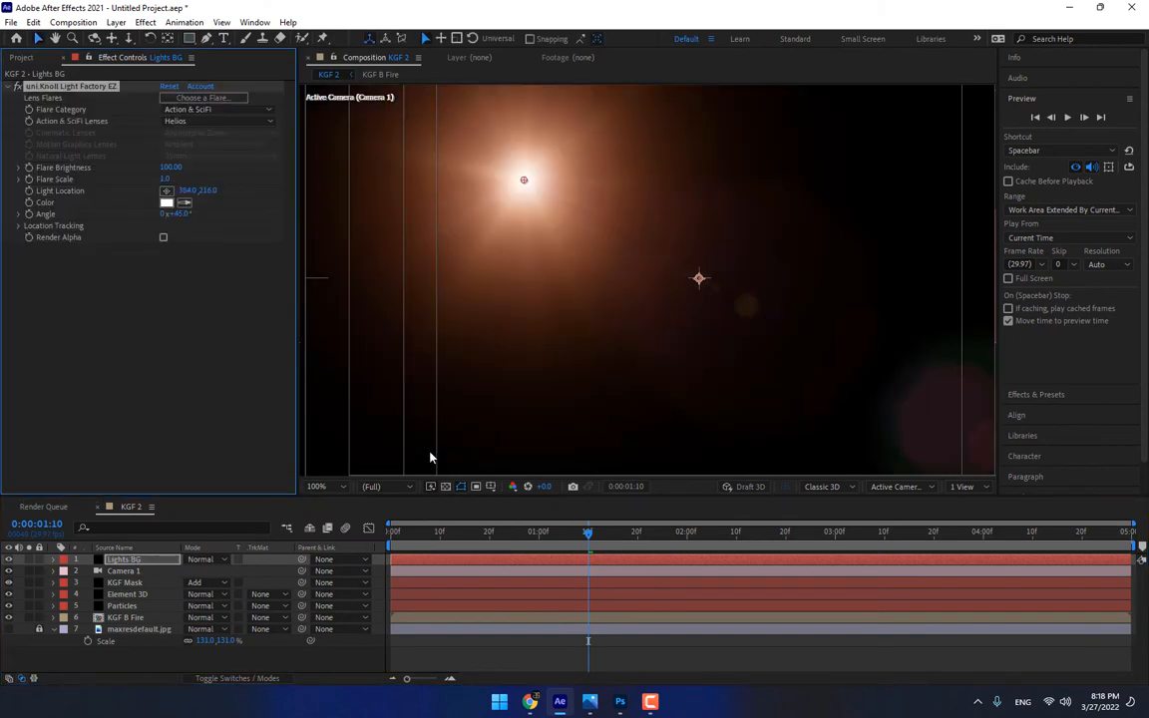
Choose the Basic Spotlight flare from the Natural Light presets for the Light Factory effect
left_click(204, 98)
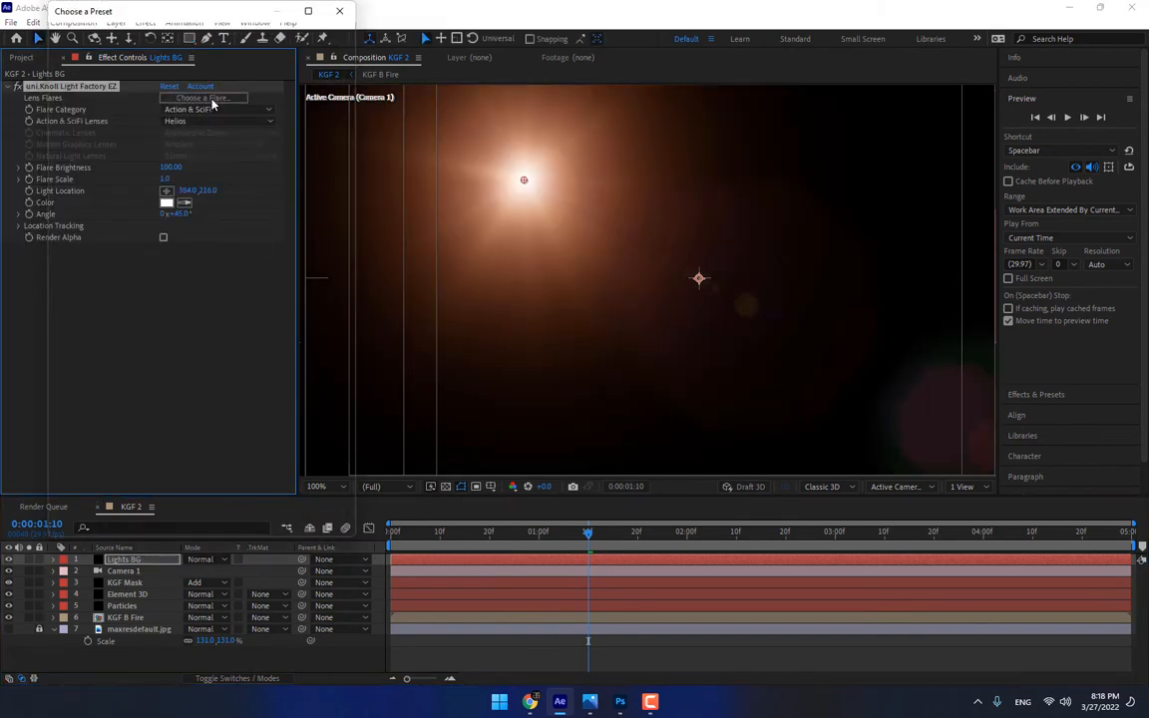
scroll(320, 120, "down", 5)
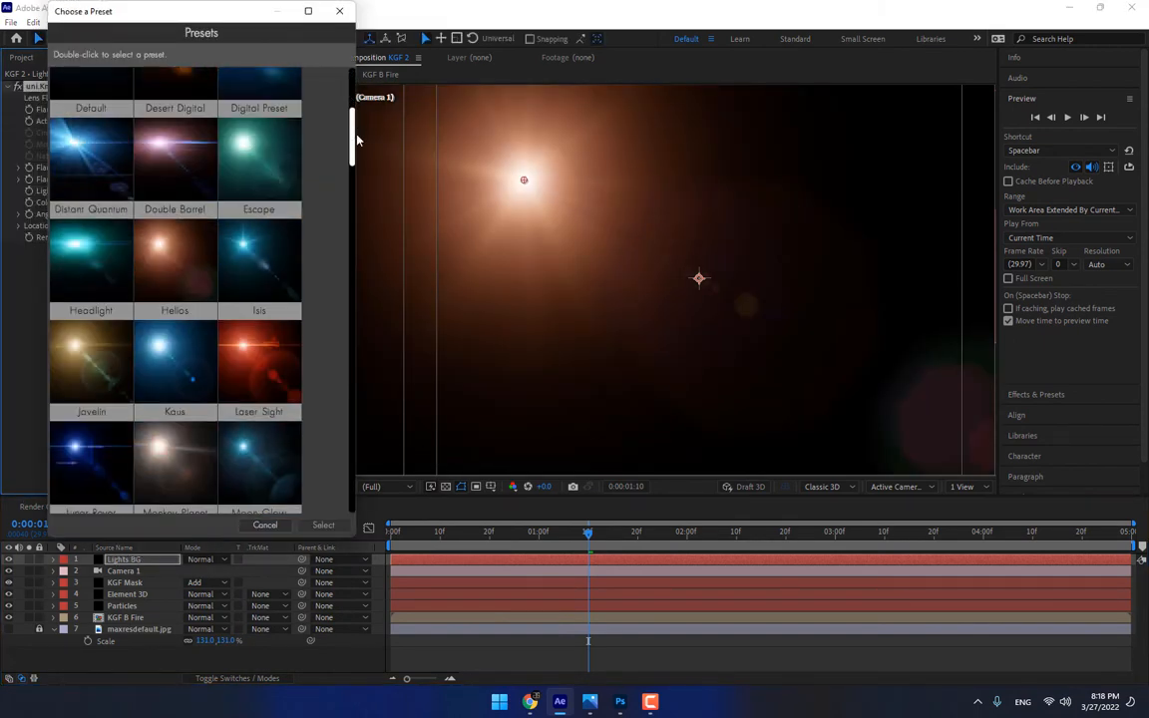
scroll(357, 162, "down", 12)
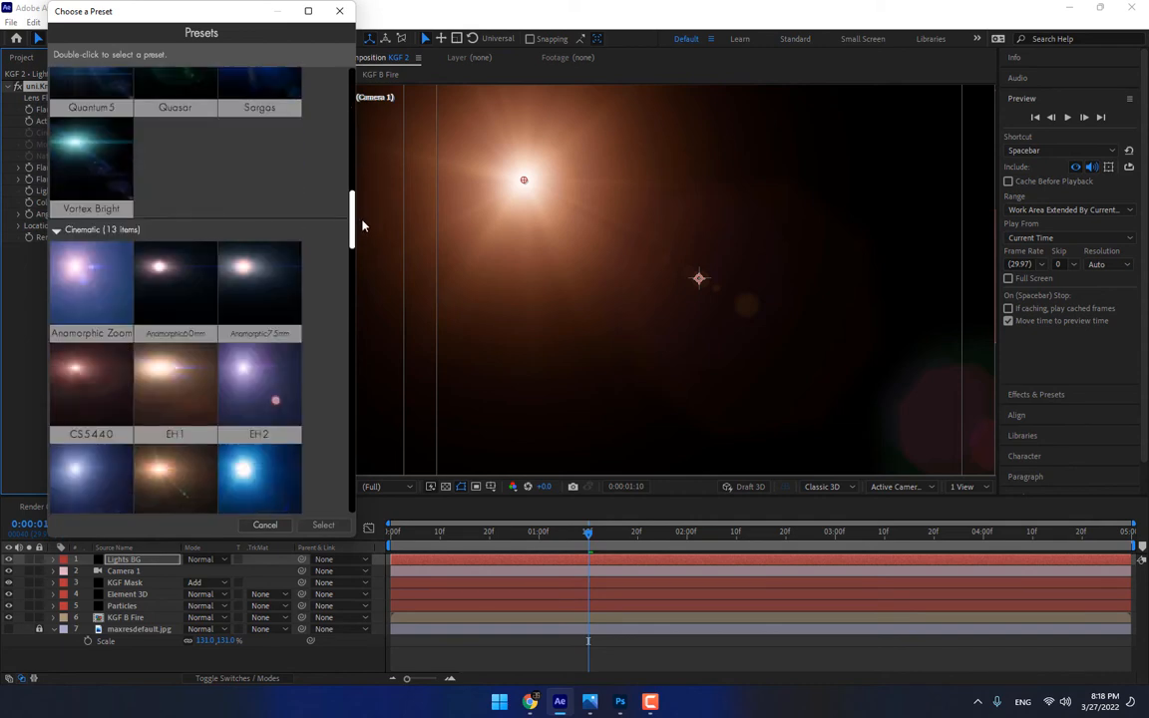
left_click_drag(362, 232, 351, 332)
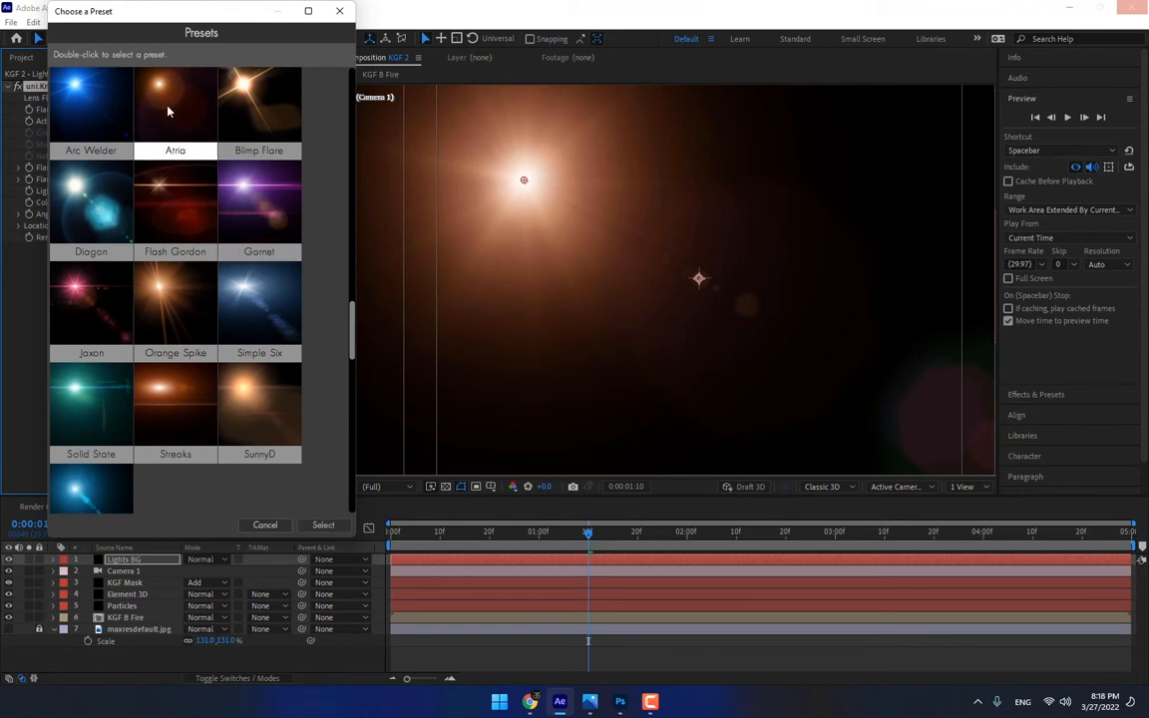
left_click_drag(351, 329, 349, 383)
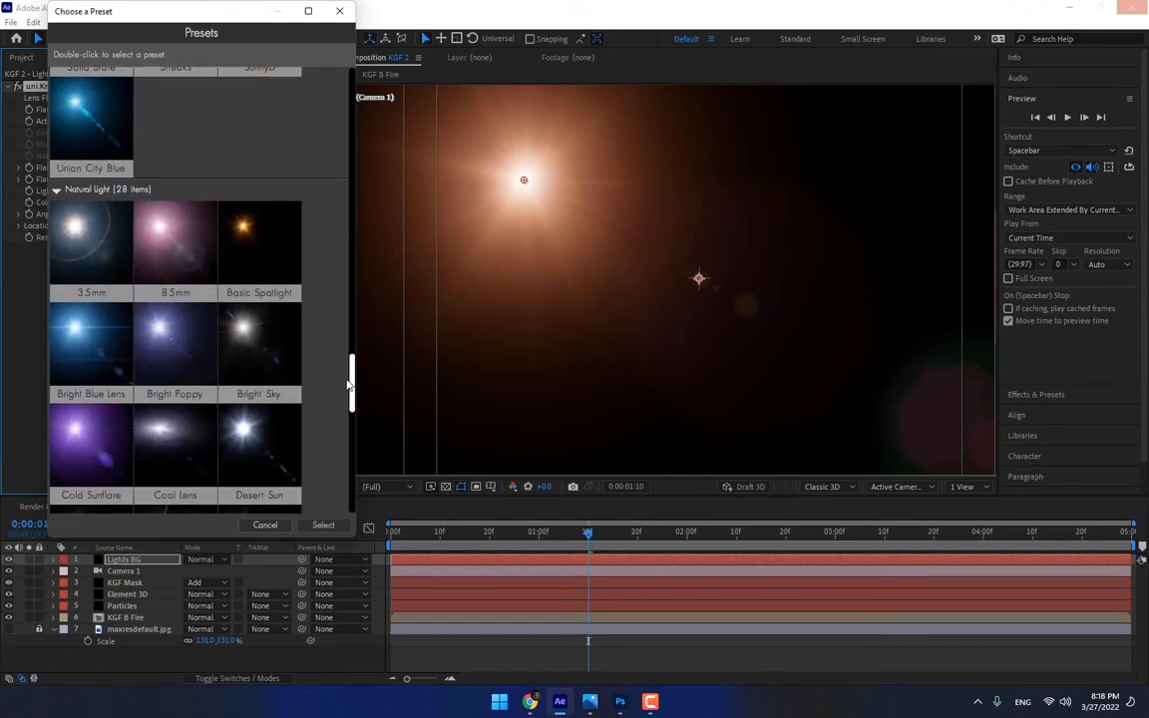
double_click(249, 231)
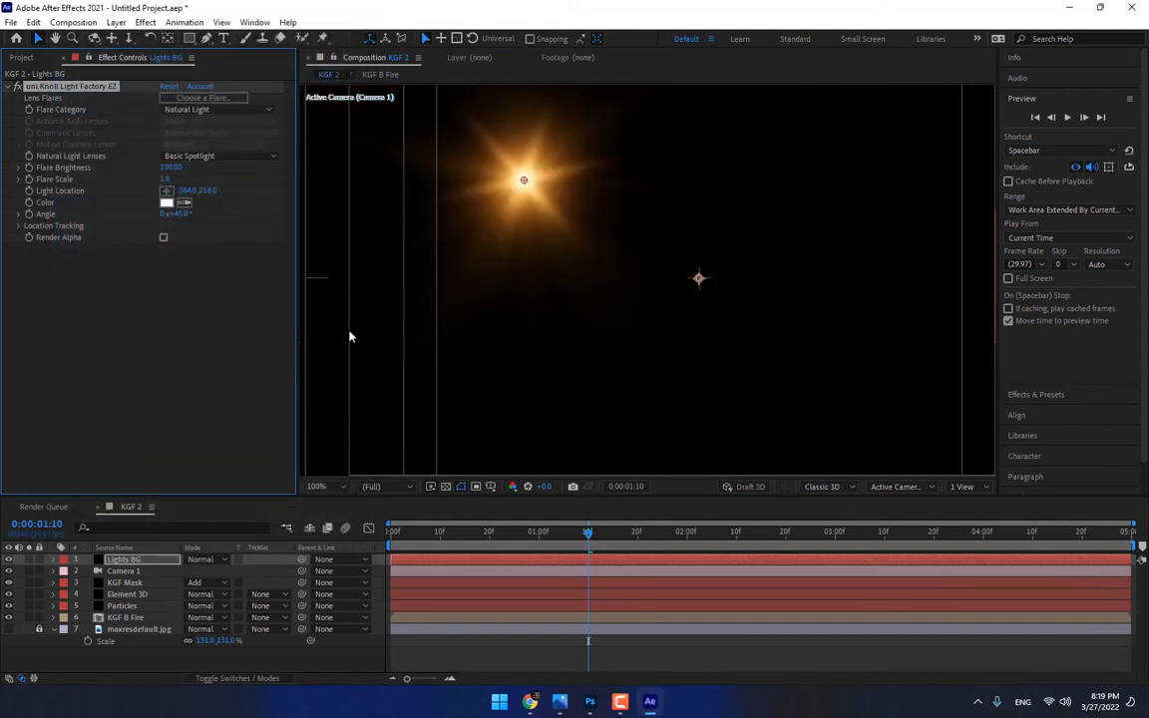
Set the Lights BG blending mode to Add and move the flare's Light Location to about 40, 89 near the frame's upper-left corner
left_click(204, 558)
left_click(264, 222)
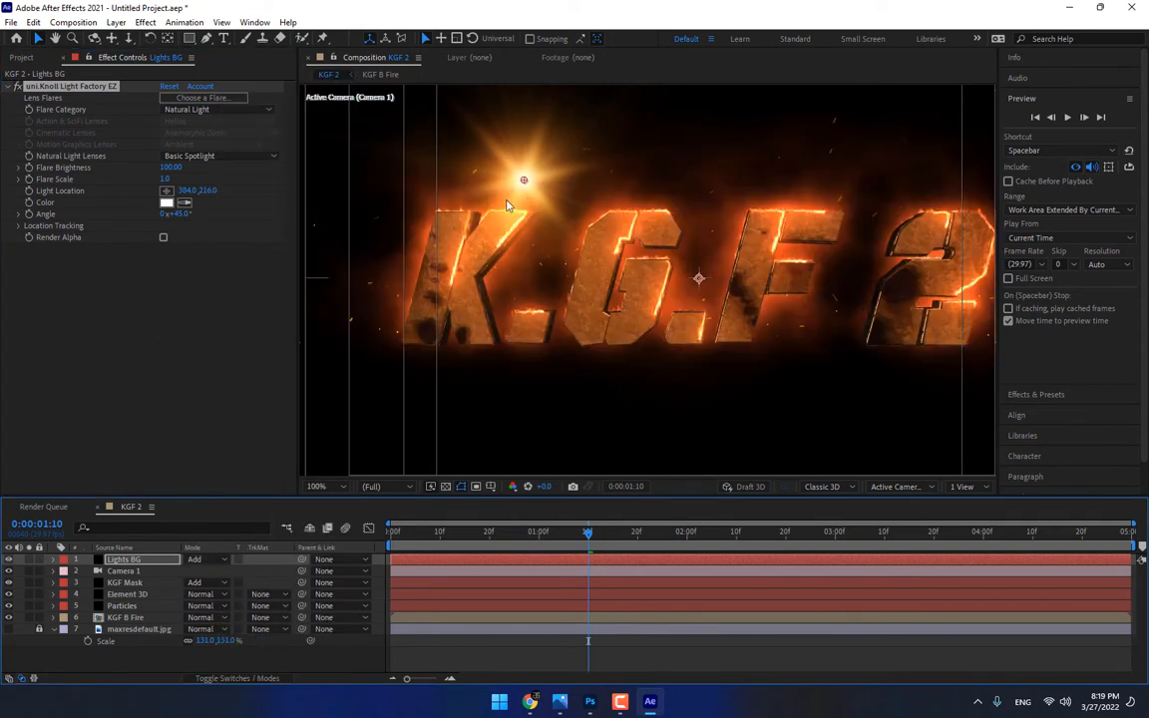
left_click_drag(523, 184, 278, 95)
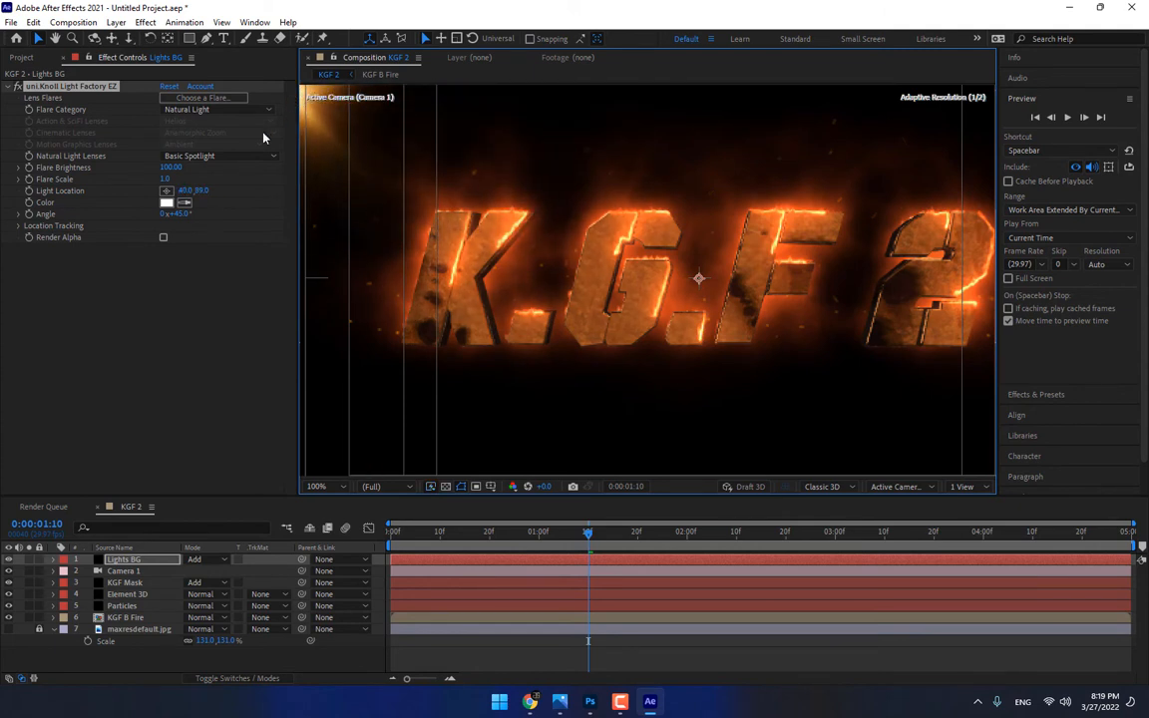
Sample the flare's color from the title letters and brighten it to a light orange
left_click(184, 203)
left_click(634, 230)
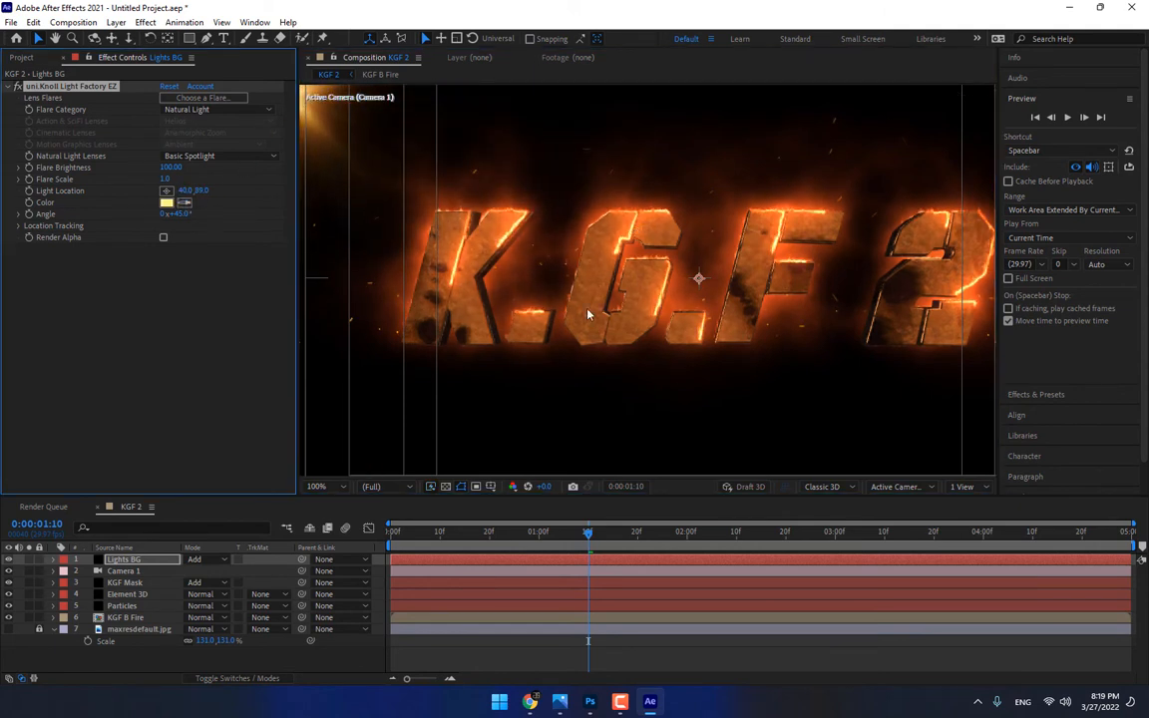
left_click(183, 203)
left_click(442, 305)
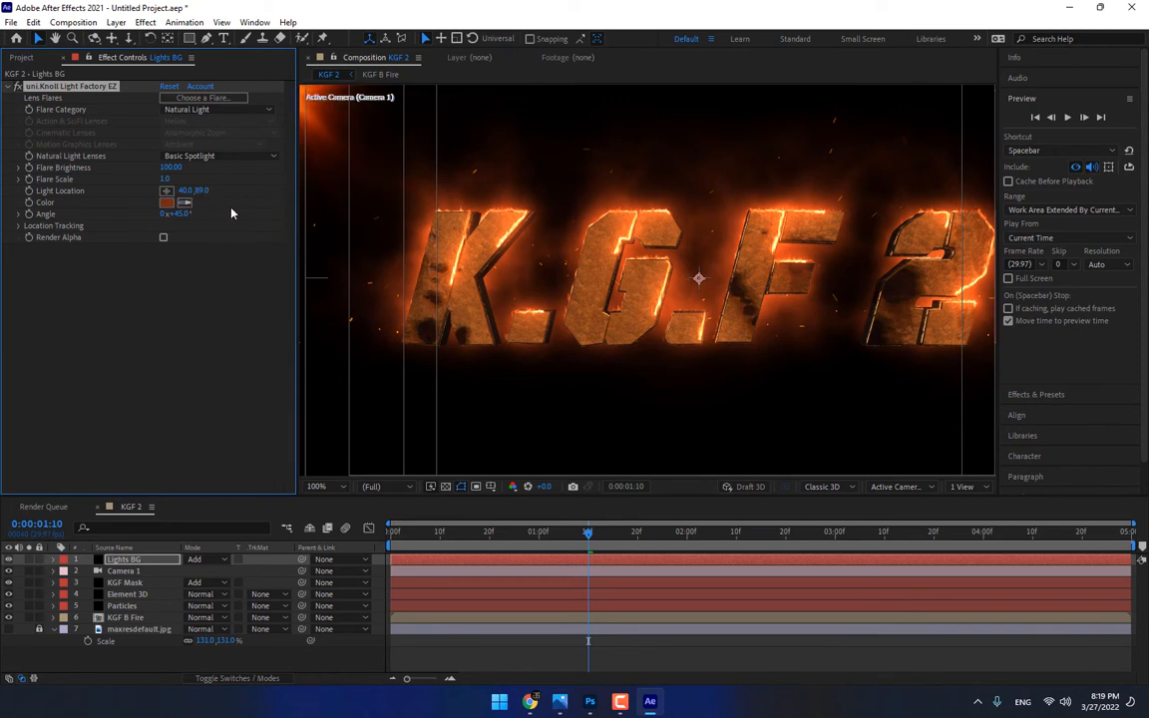
left_click(165, 203)
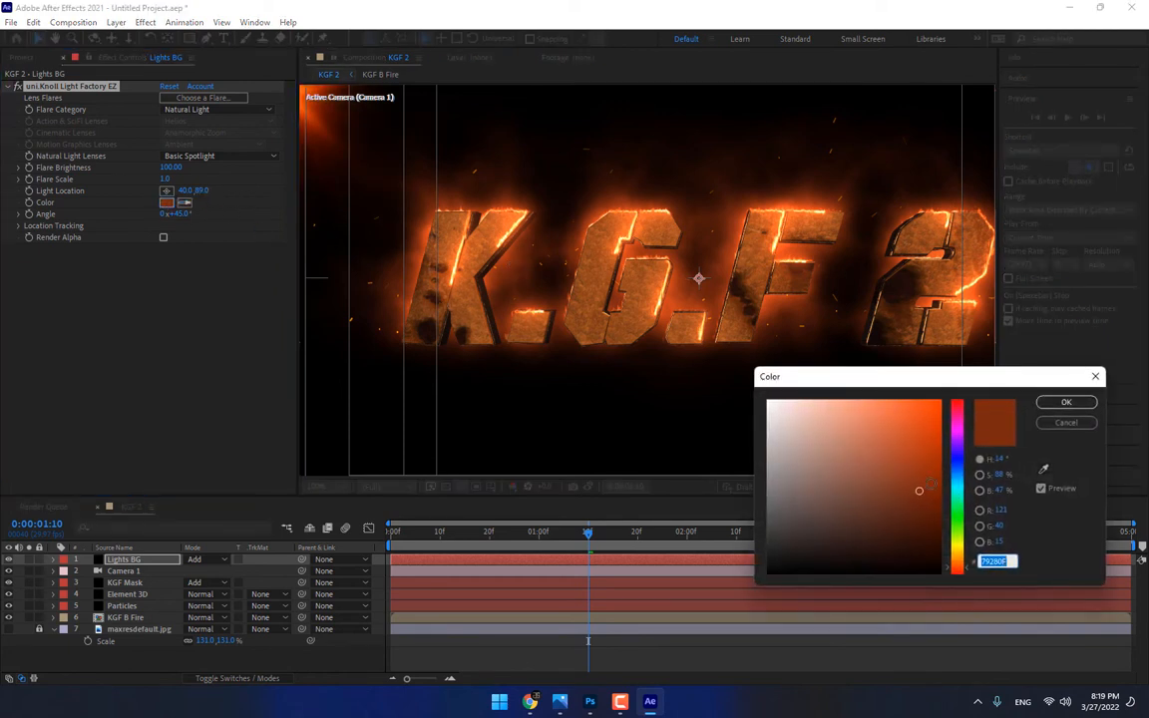
mouse_move(933, 482)
left_mouse_down()
mouse_move(917, 451)
mouse_move(930, 399)
mouse_move(881, 384)
left_mouse_up()
left_click(1063, 402)
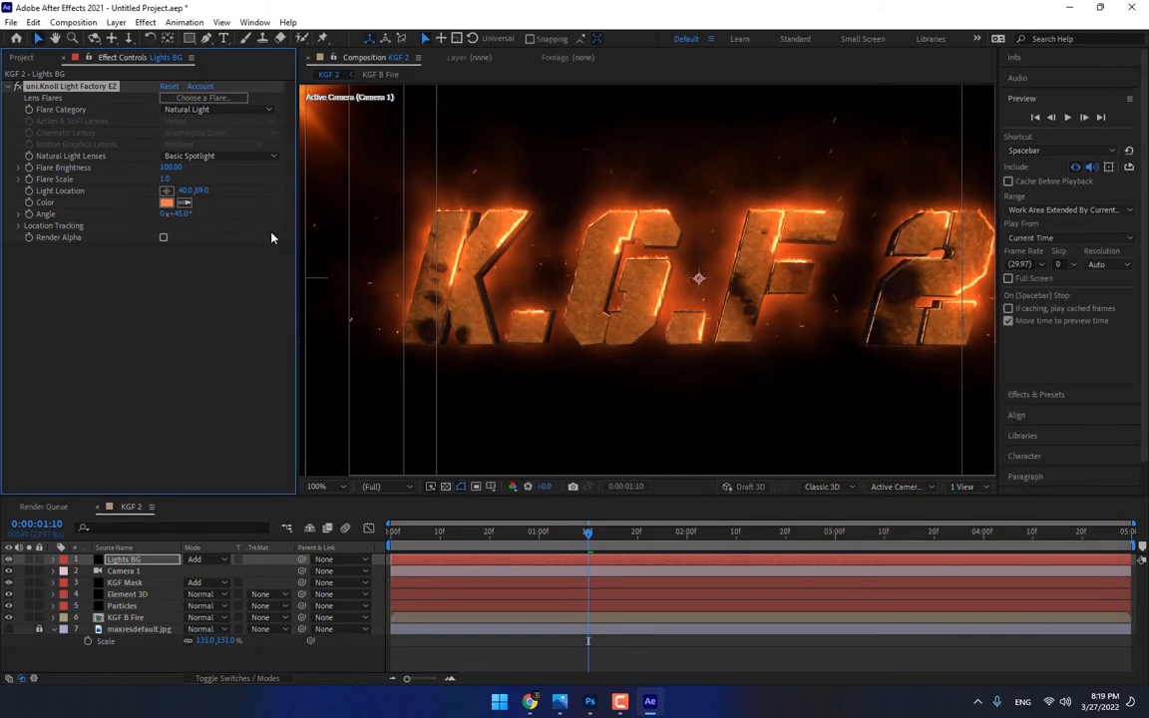
Set the Flare Brightness to 177 and move the Light Location outside the frame's upper-left corner to about -314, -71
left_click_drag(171, 170, 204, 166)
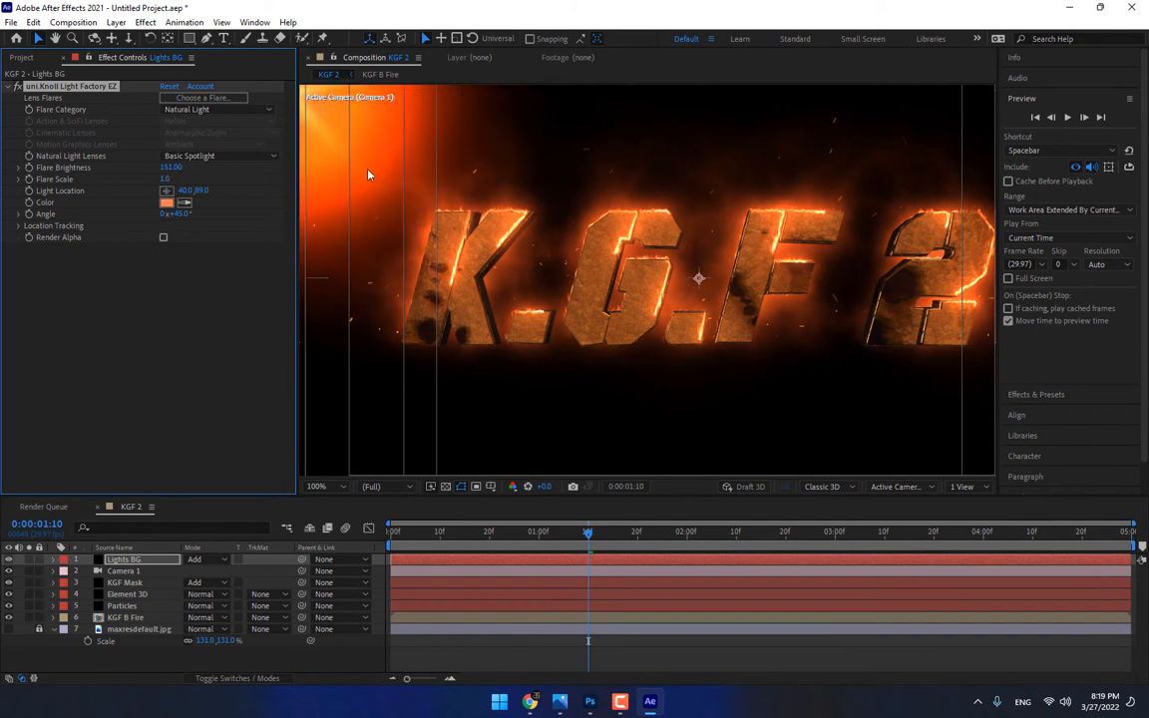
scroll(367, 172, "down", 1)
left_click_drag(467, 189, 390, 149)
left_click_drag(171, 168, 187, 168)
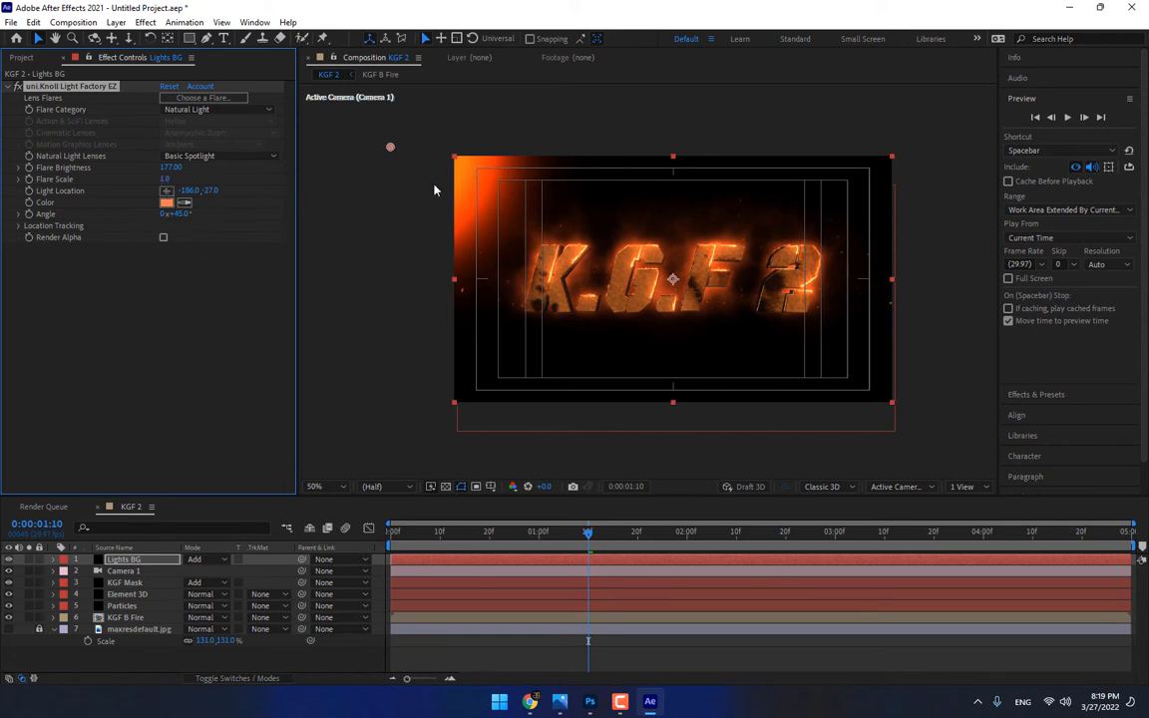
left_click_drag(390, 150, 348, 134)
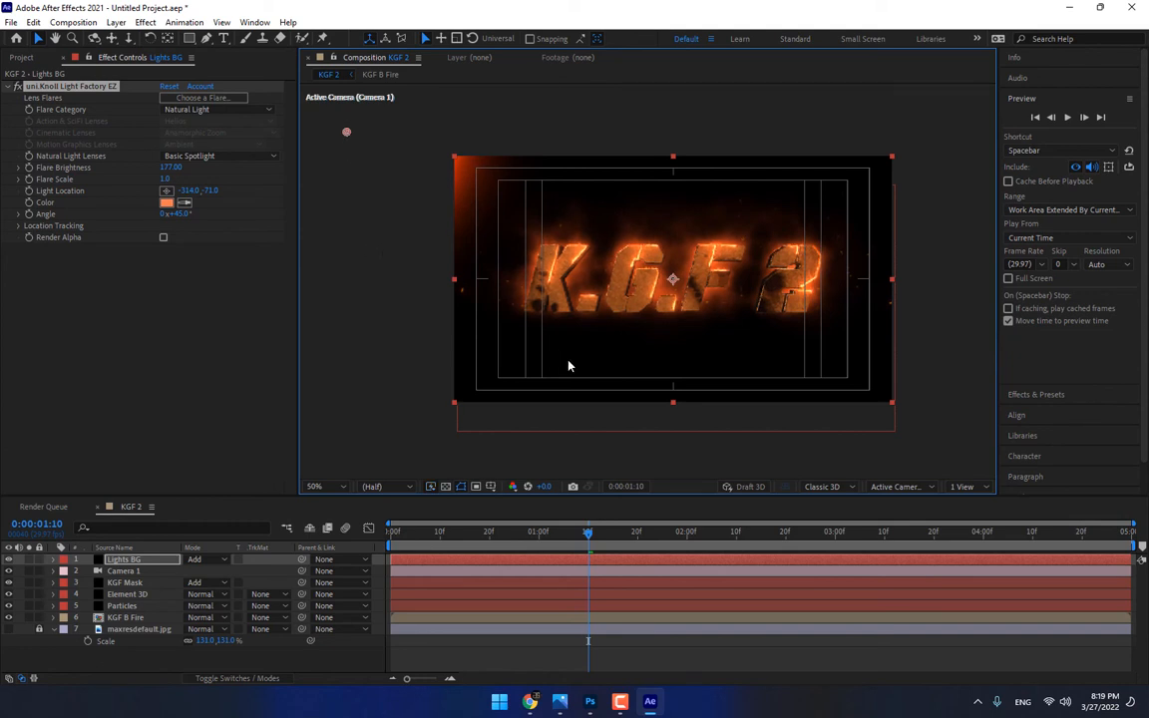
Move the Lights BG flare's Light Location closer to the frame's upper-left corner, to about -86, -57
left_click(372, 486)
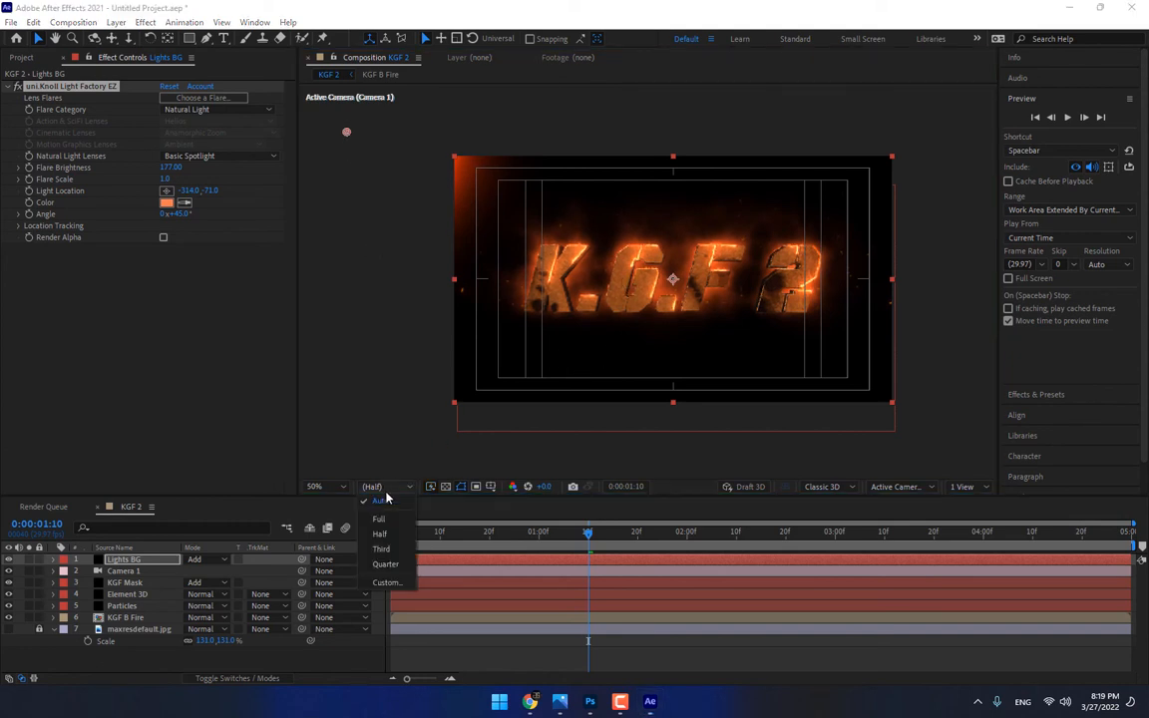
left_click(711, 658)
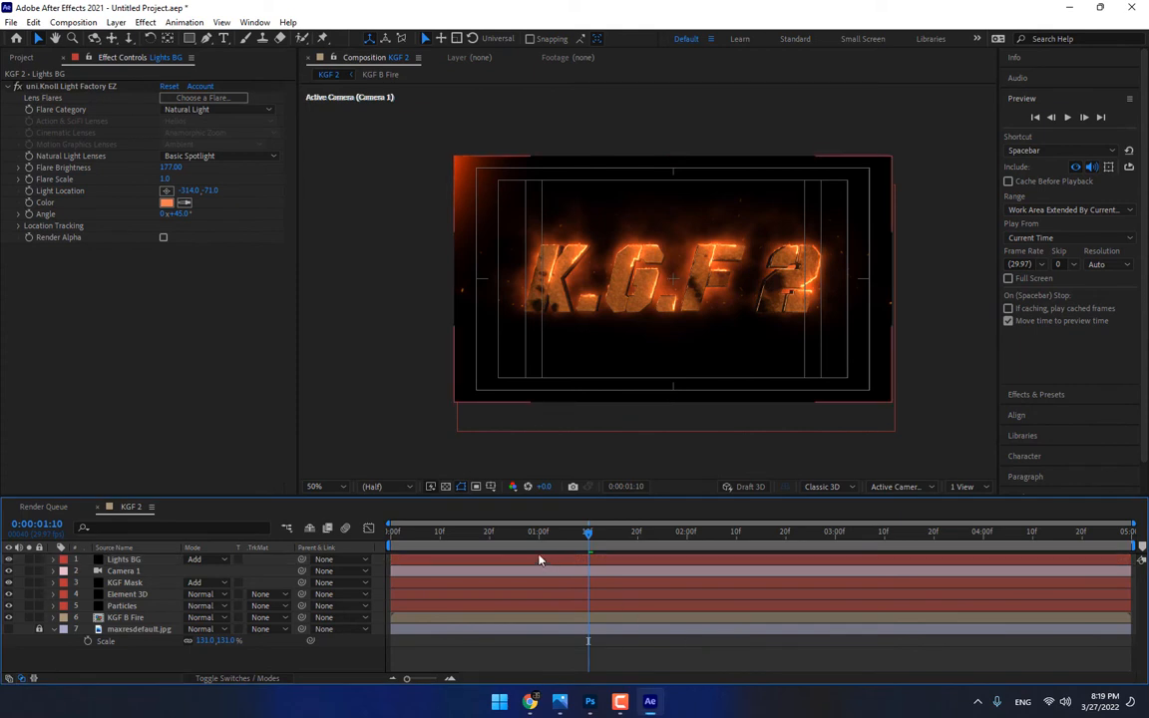
left_click_drag(529, 531, 634, 534)
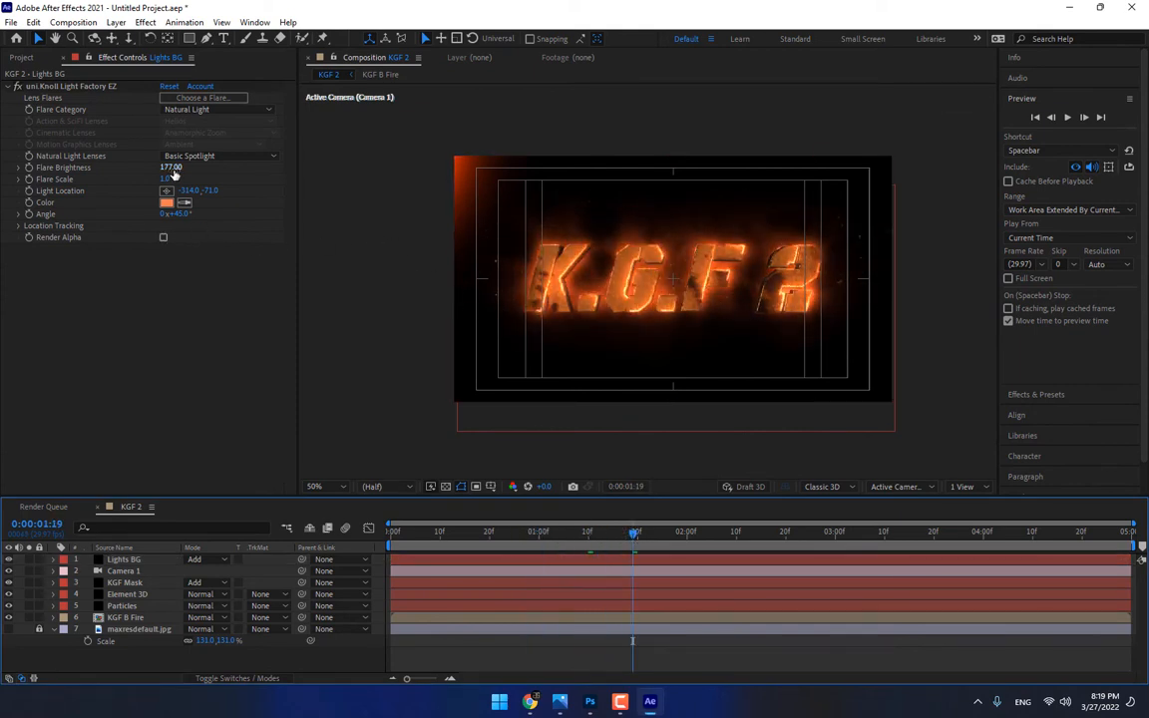
left_click(100, 89)
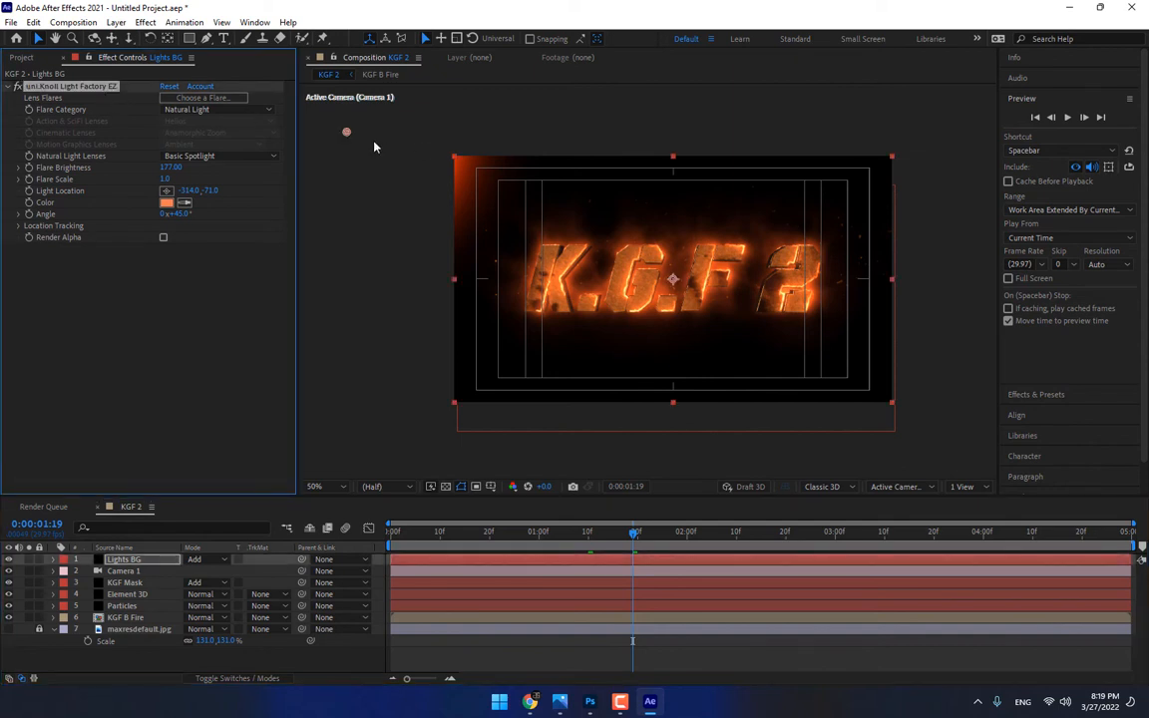
left_click_drag(348, 134, 399, 157)
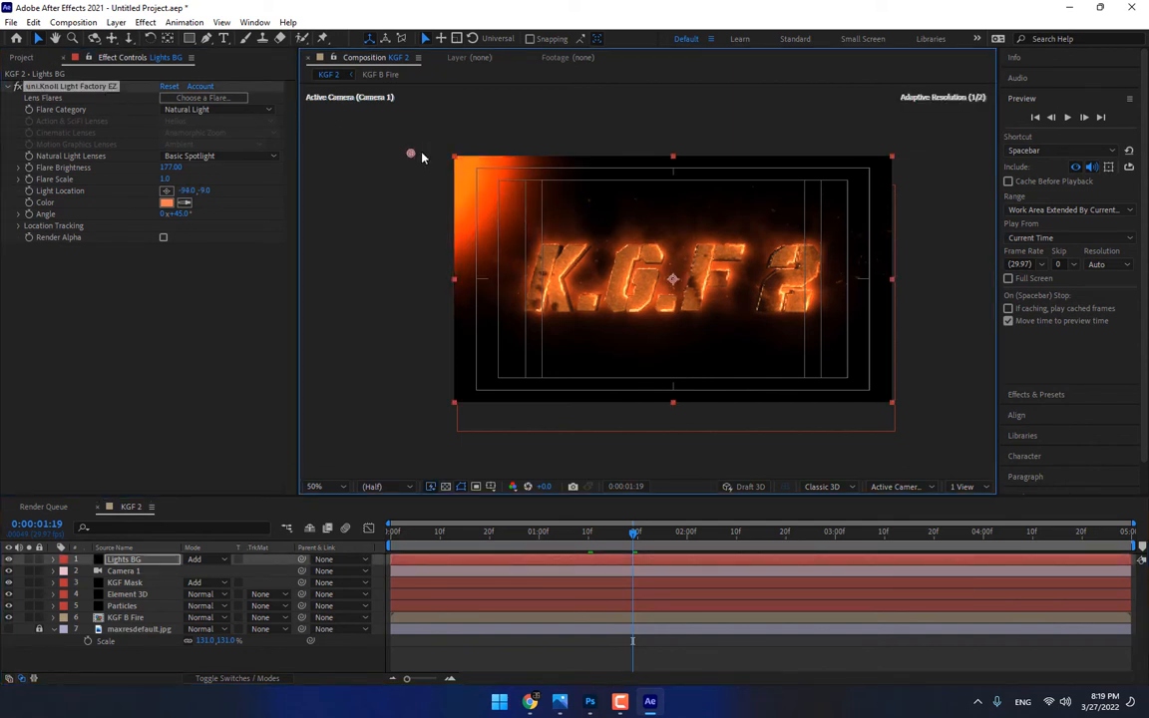
left_click_drag(420, 156, 426, 139)
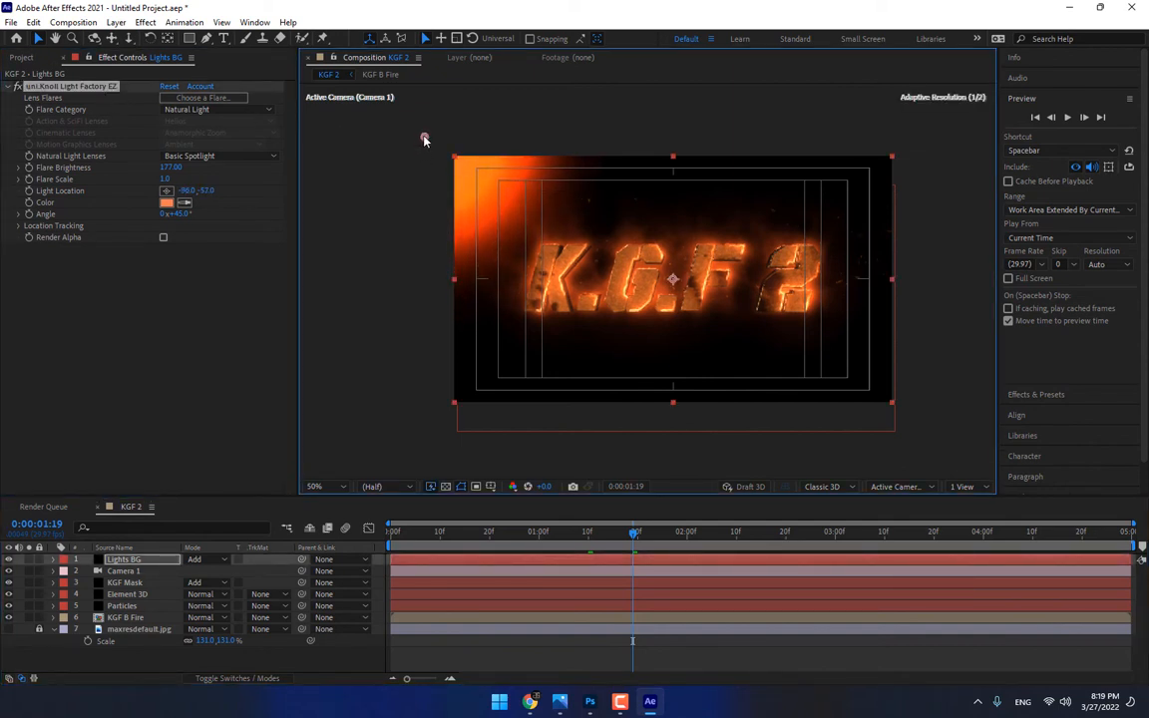
Set the Lights BG layer's opacity to 15% and shift the flare's Light Location to about -78, -43
left_click(127, 563)
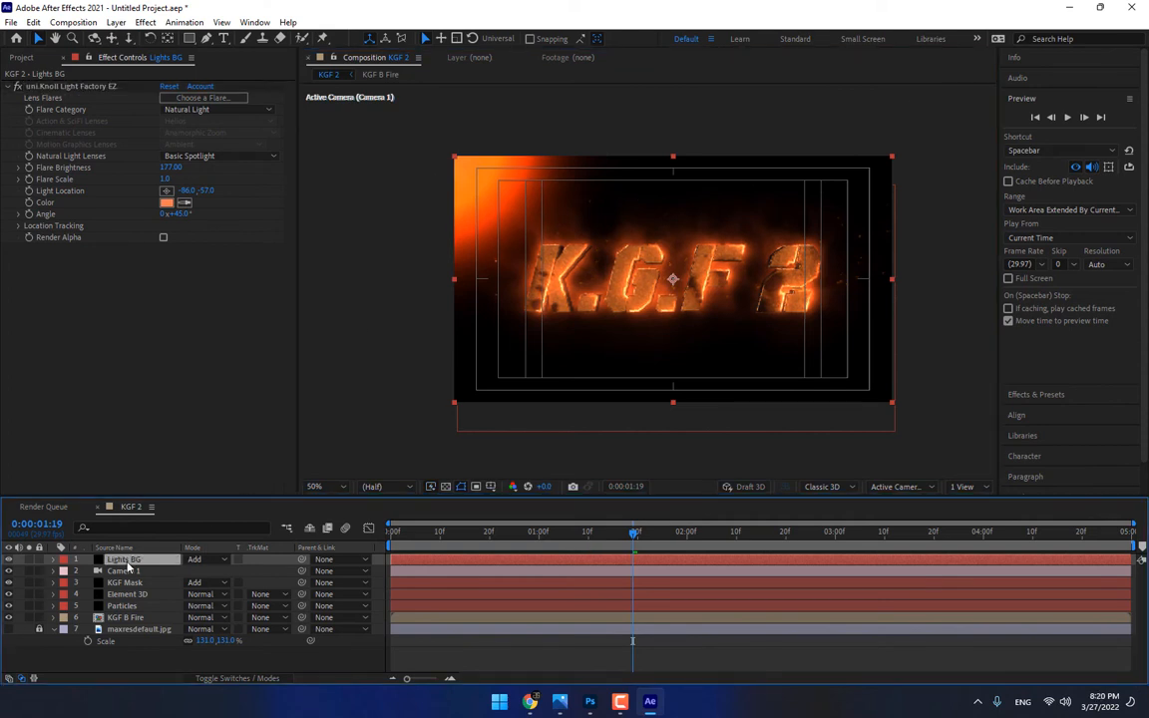
key("t")
left_click_drag(190, 571, 143, 571)
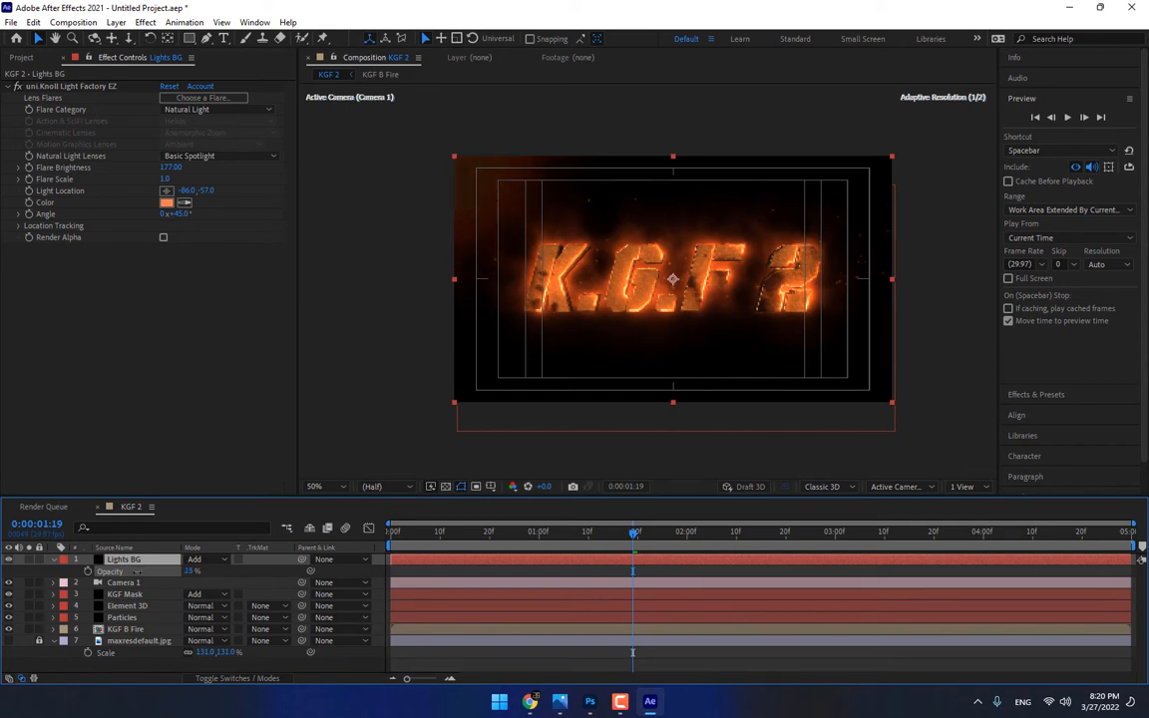
left_click(100, 88)
mouse_move(419, 136)
left_mouse_down()
mouse_move(454, 154)
mouse_move(427, 142)
left_mouse_up()
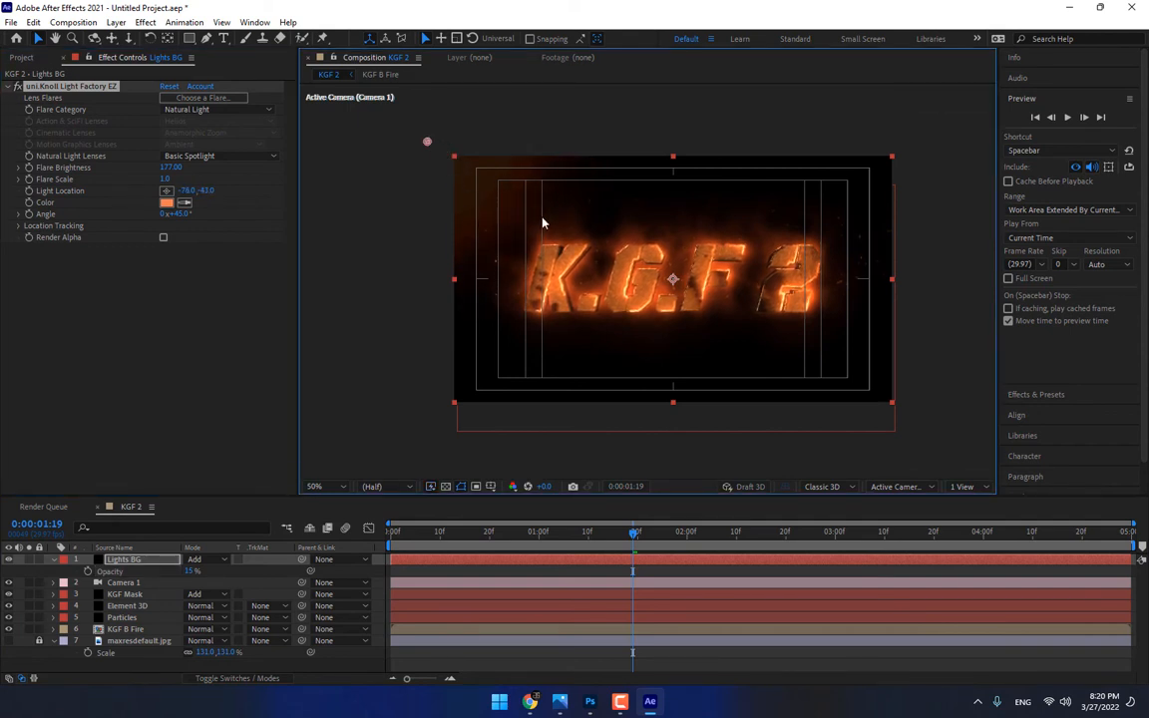
Set the composition preview to Full resolution and inspect the title close up at 0:00:01:23
scroll(542, 220, "up", 1)
left_click(374, 487)
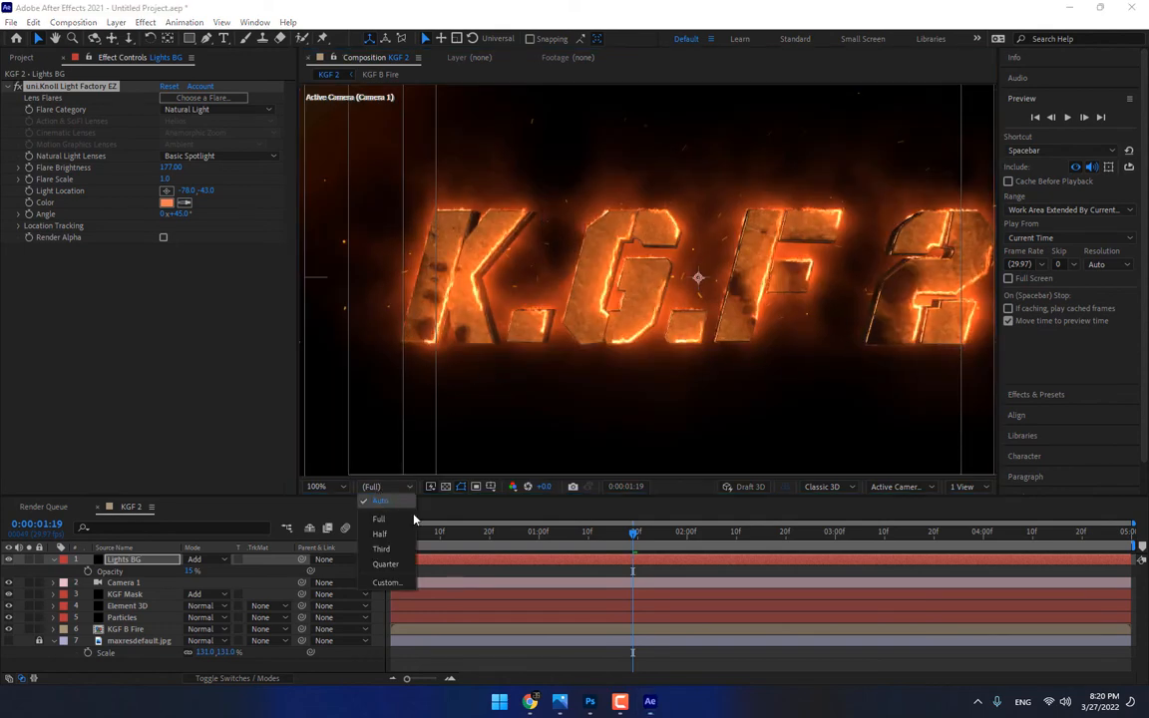
left_click(384, 516)
left_click_drag(587, 533, 654, 541)
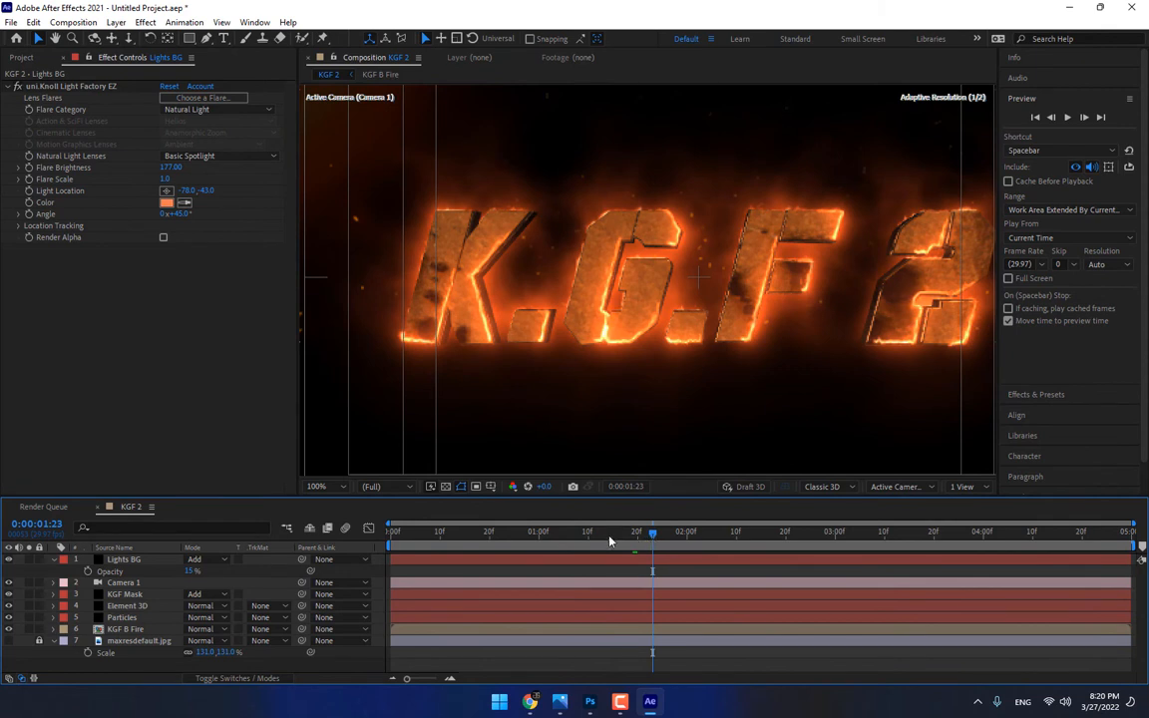
Nudge the KGF Mask layer slightly back in depth to fit its Saber outlines to the 3D letter edges
left_click(126, 595)
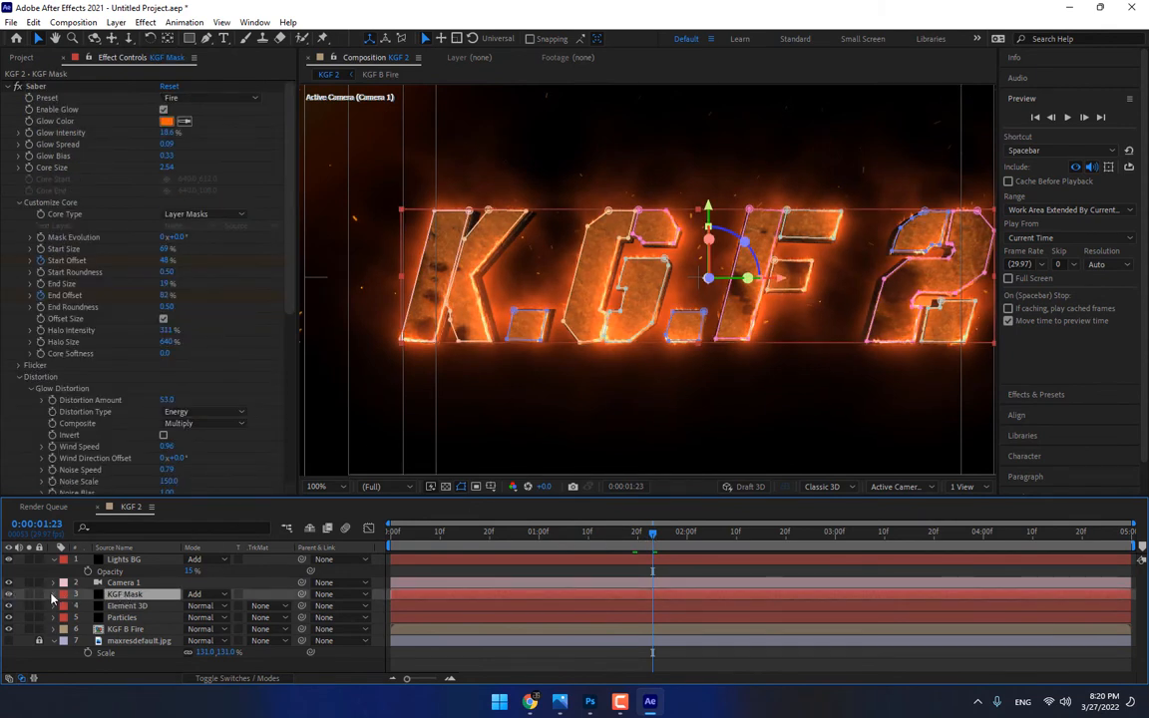
left_click(125, 629)
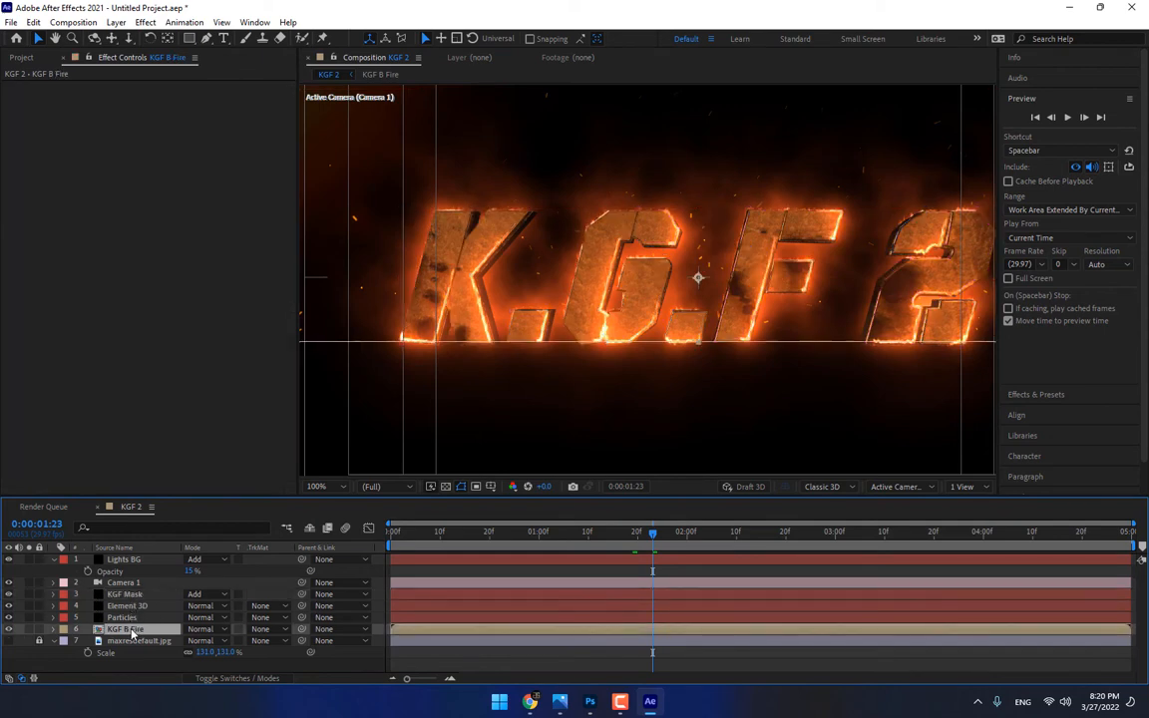
left_click(127, 595)
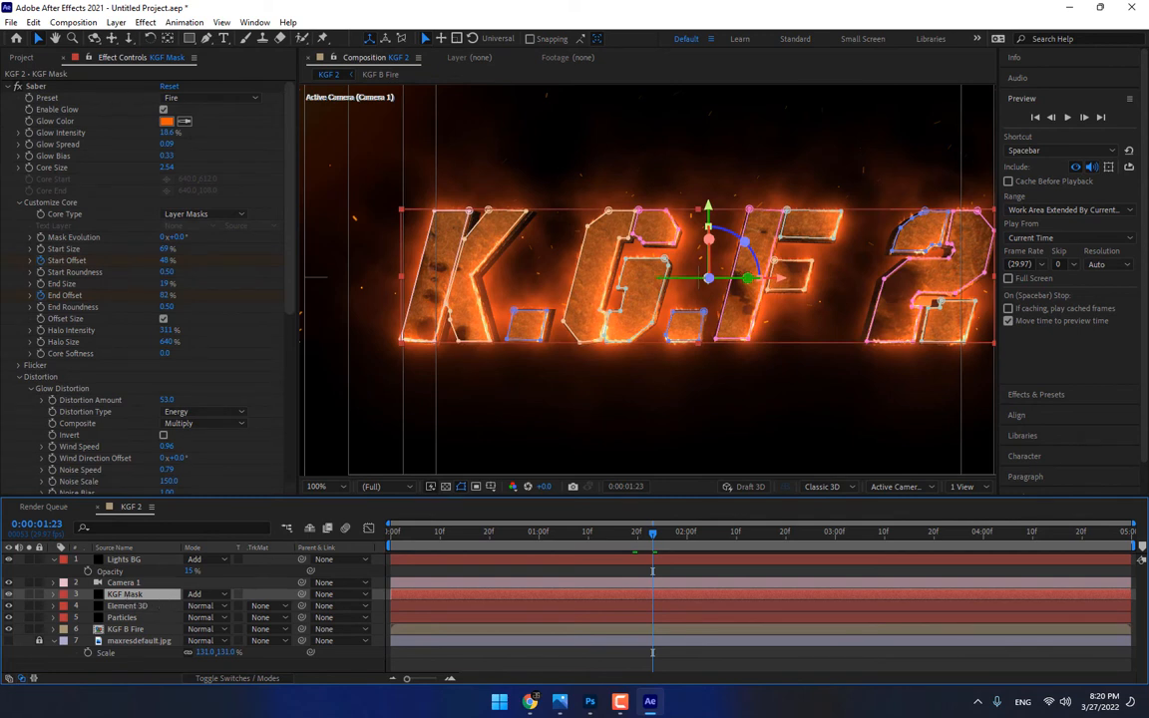
left_click(708, 281)
left_click_drag(709, 279, 708, 282)
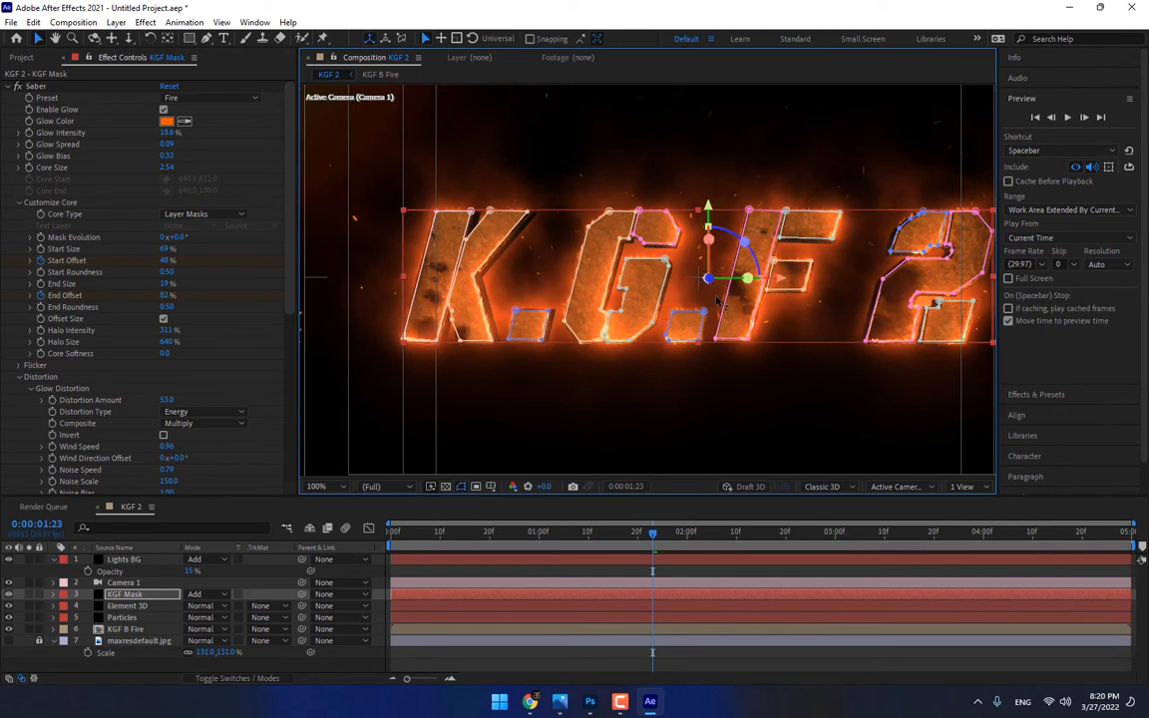
left_click(579, 571)
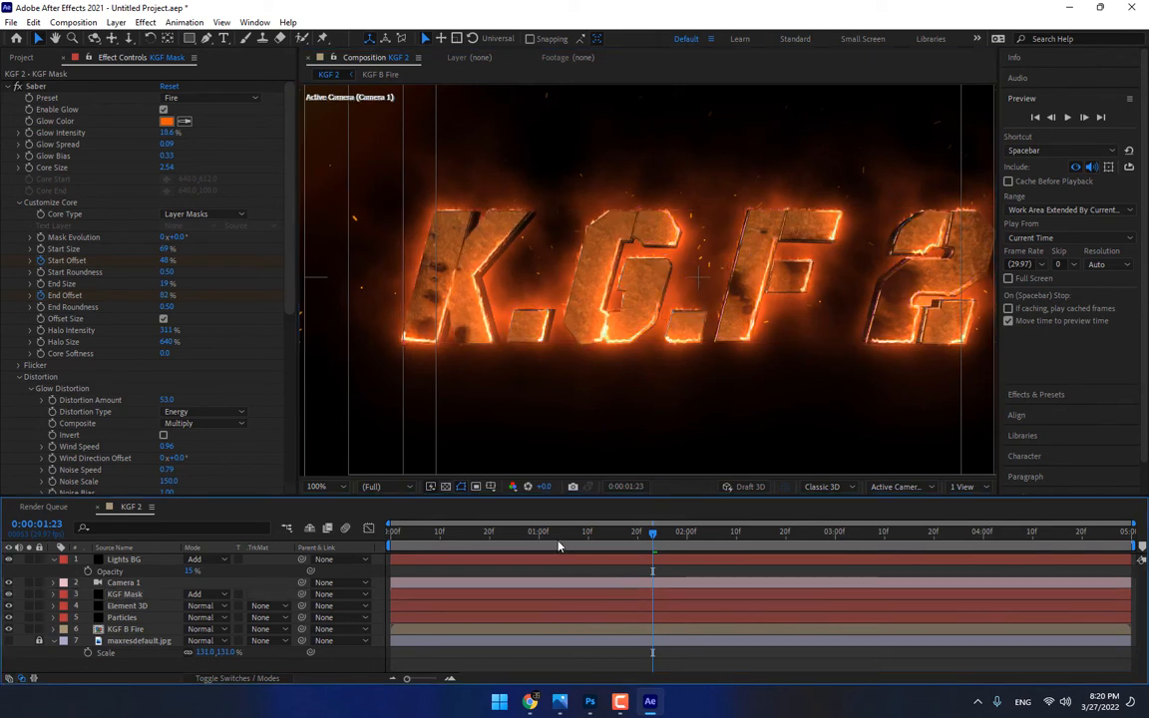
Try to pre-compose the Element 3D and Camera 1 layers into a composition named 3D Title
left_click(135, 610)
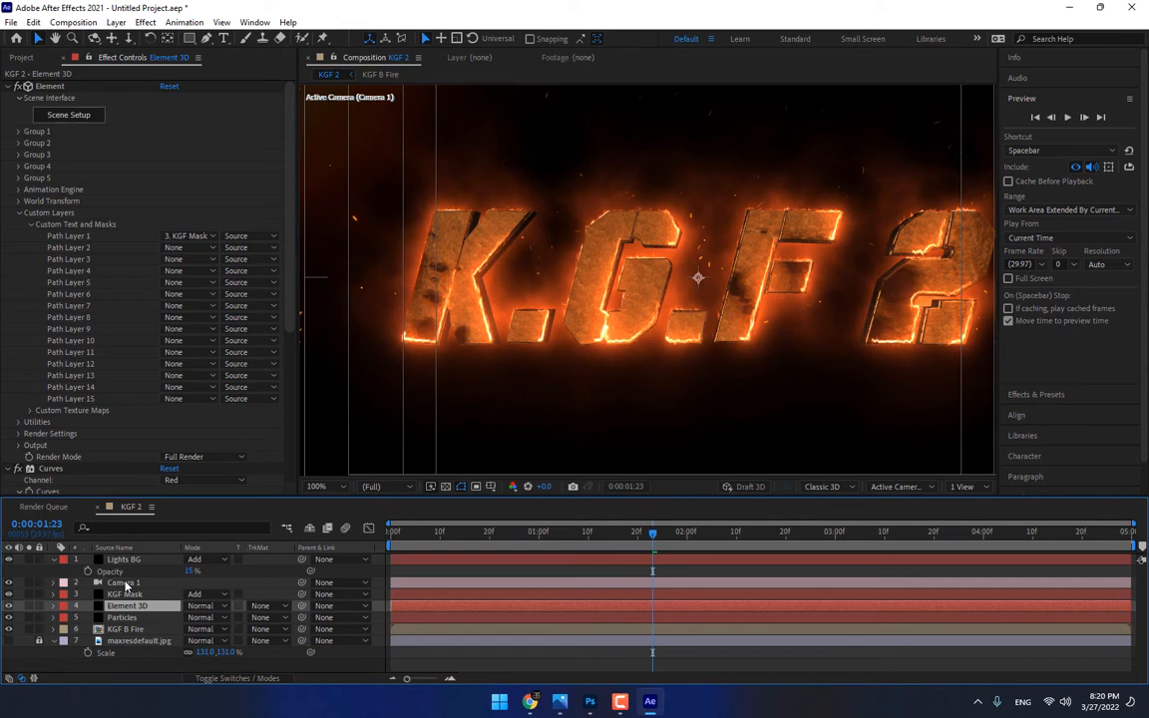
left_click(125, 583, "ctrl")
right_click(126, 589)
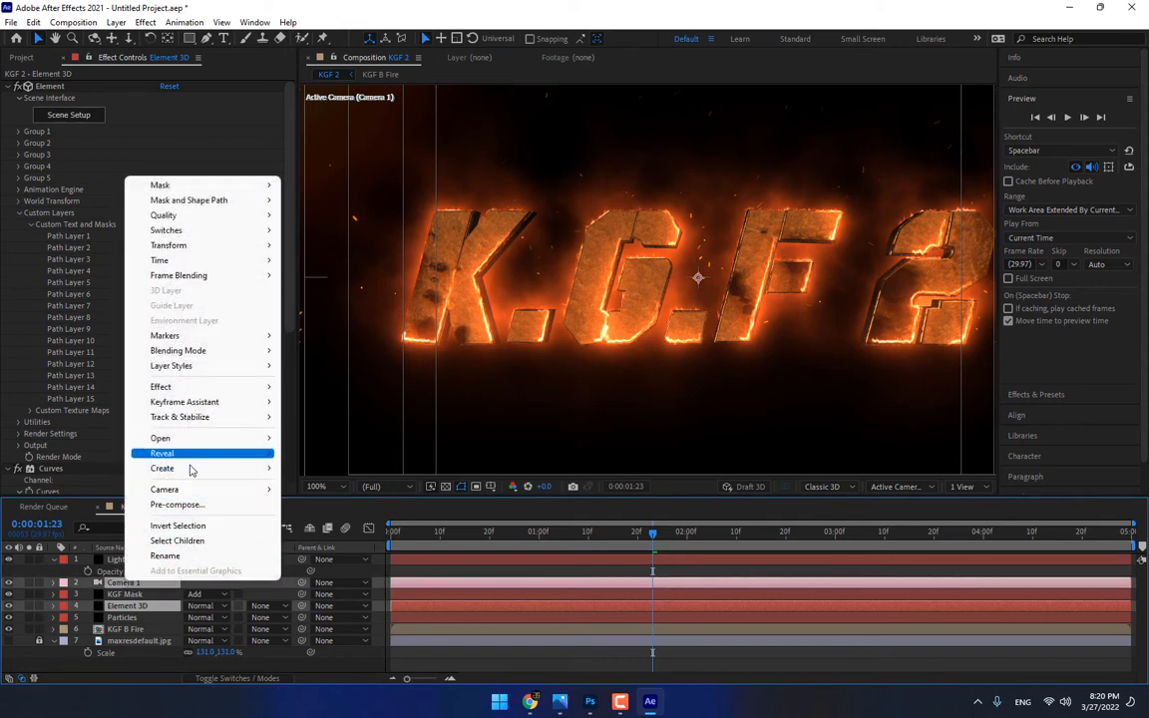
left_click(189, 505)
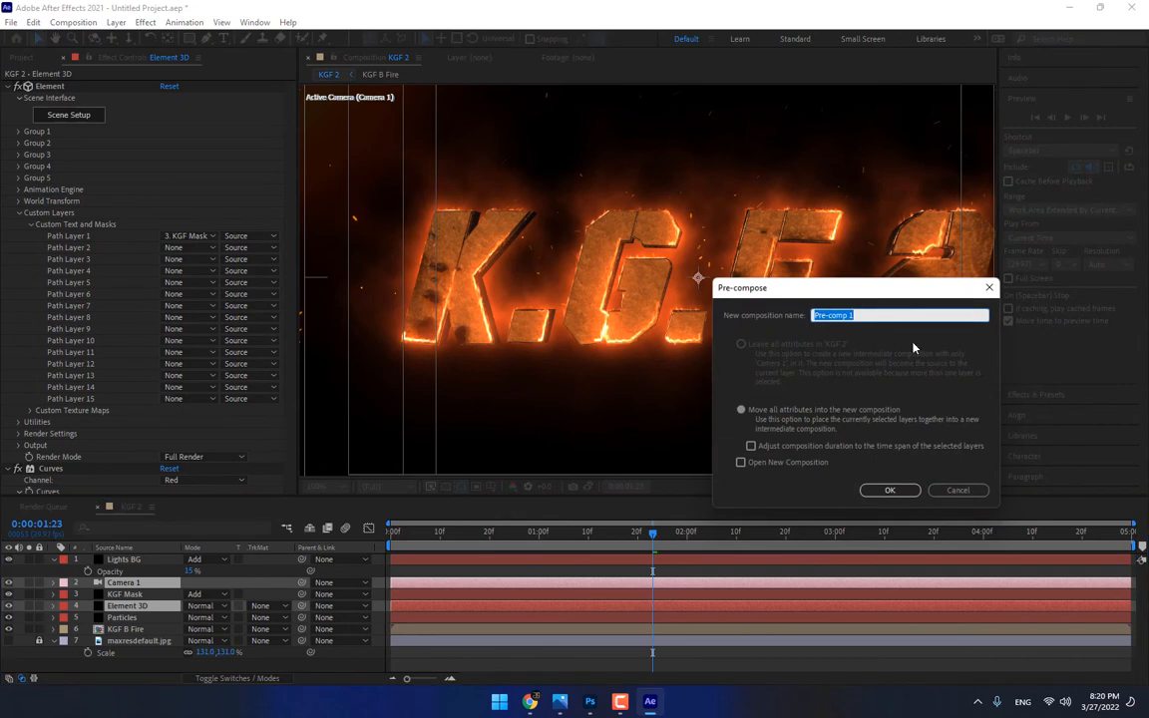
type("3D Title")
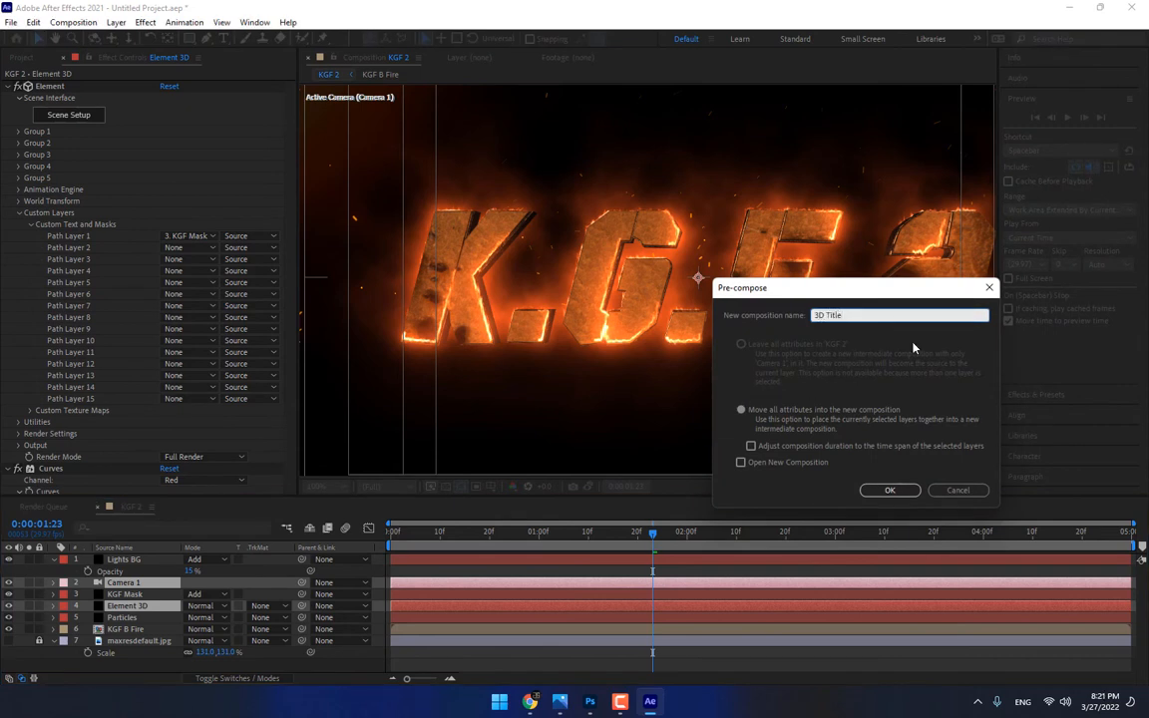
key("Return")
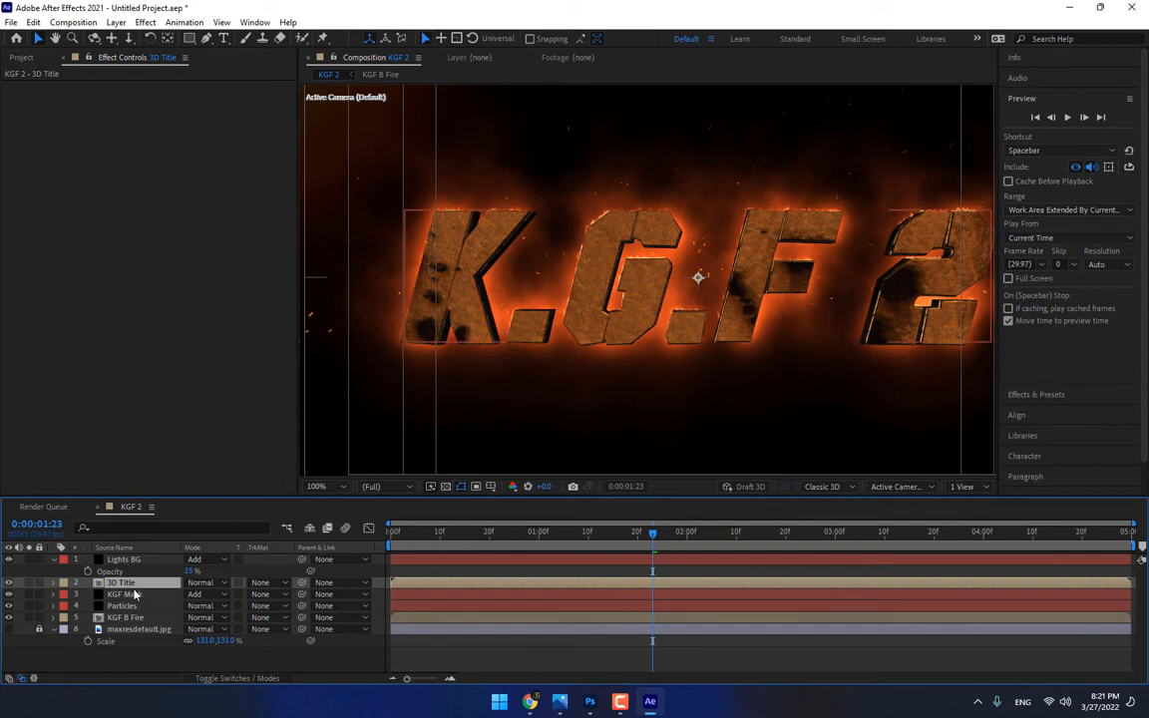
key("ctrl+z")
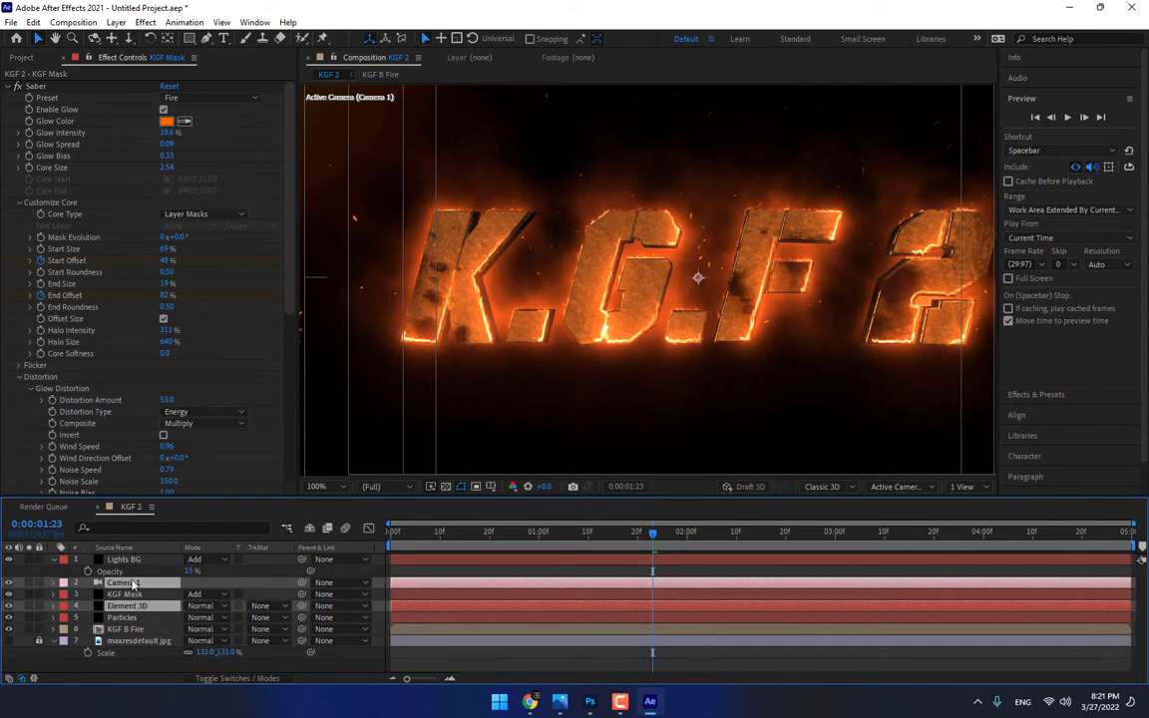
Pre-compose the Camera 1 and Element 3D layers under the default name and place the pre-comp directly below KGF Mask
right_click(132, 584)
left_click(204, 503)
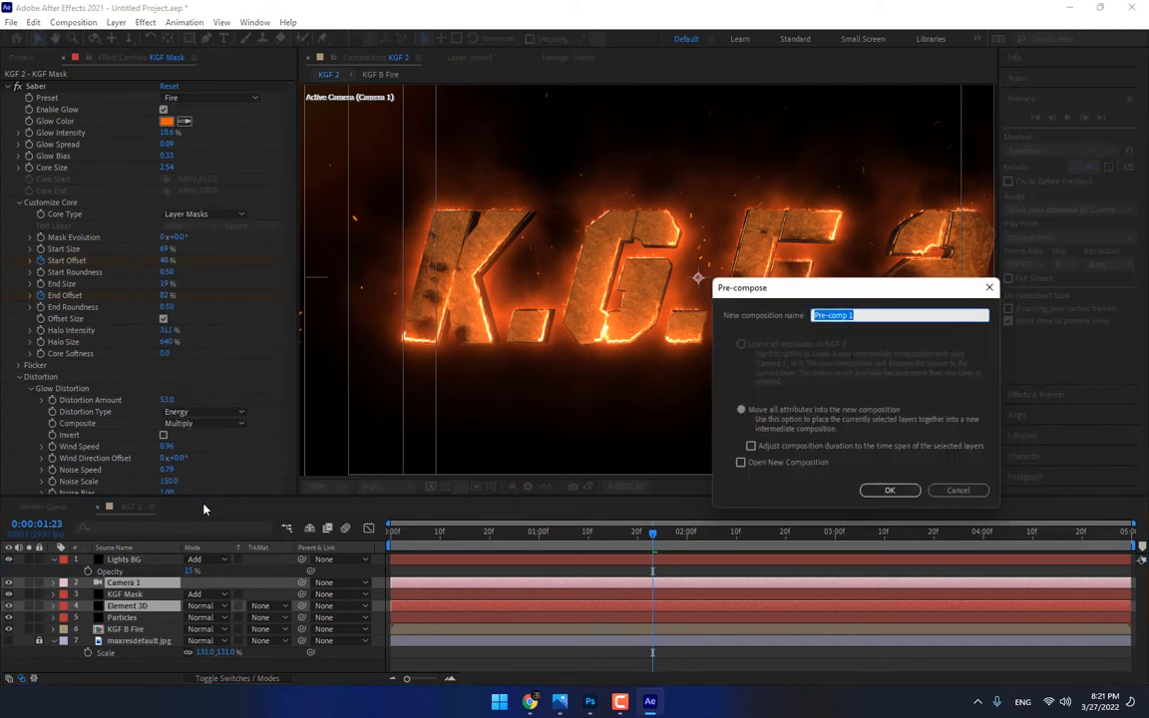
left_click(887, 490)
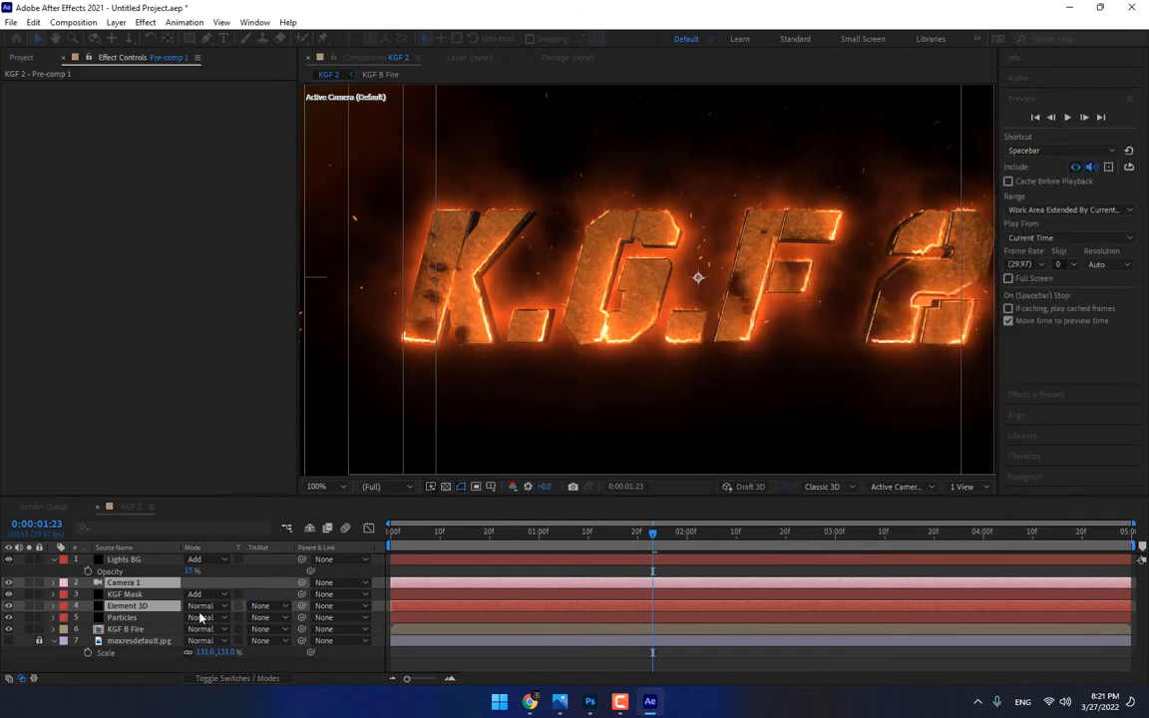
left_click_drag(125, 597, 126, 601)
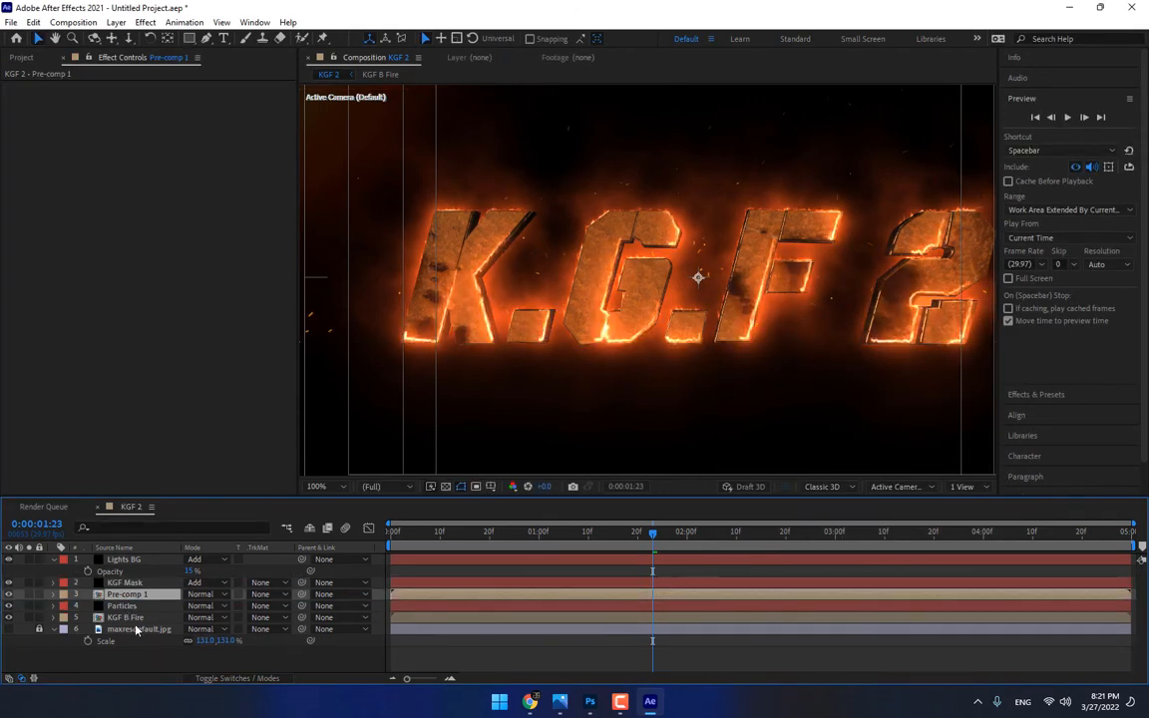
Rename the new pre-comp layer as 3D Title
right_click(117, 596)
left_click(156, 569)
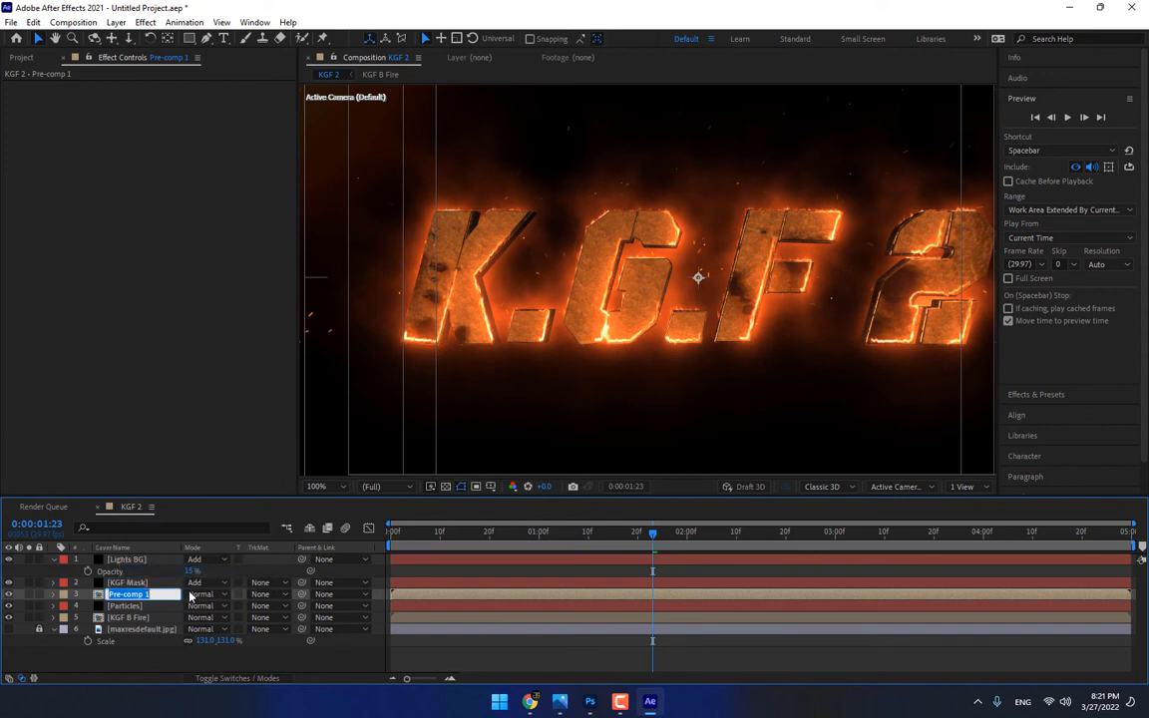
type("3D Title")
key("Return")
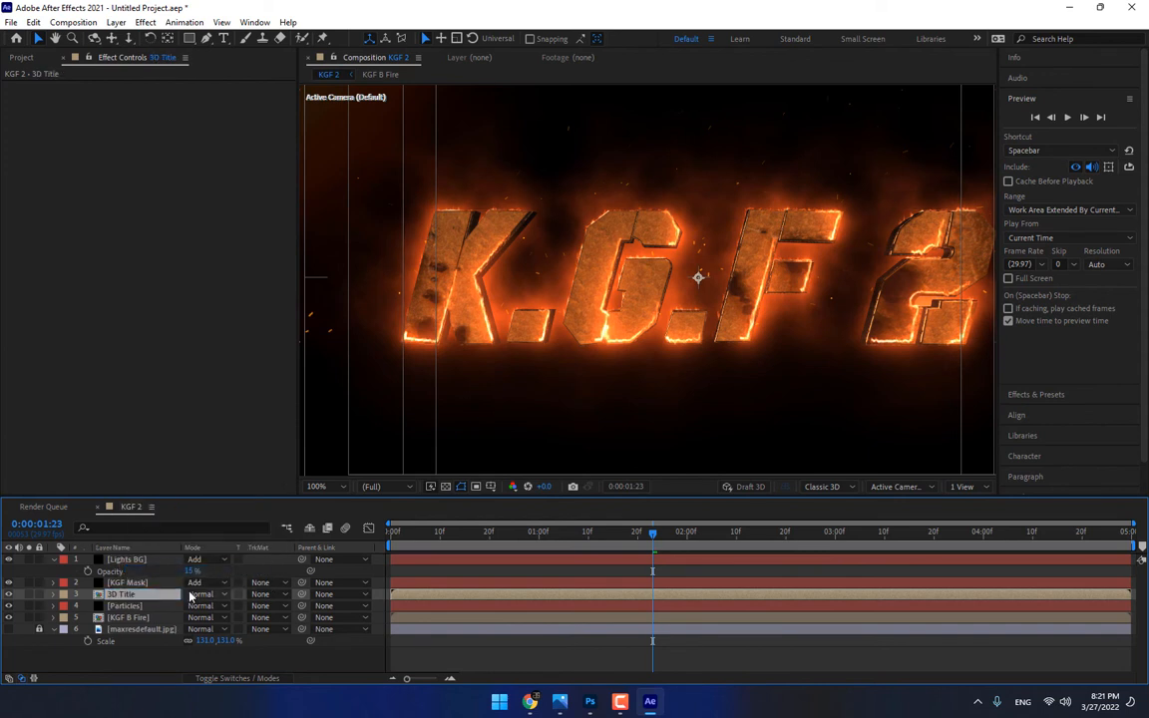
left_click(261, 652)
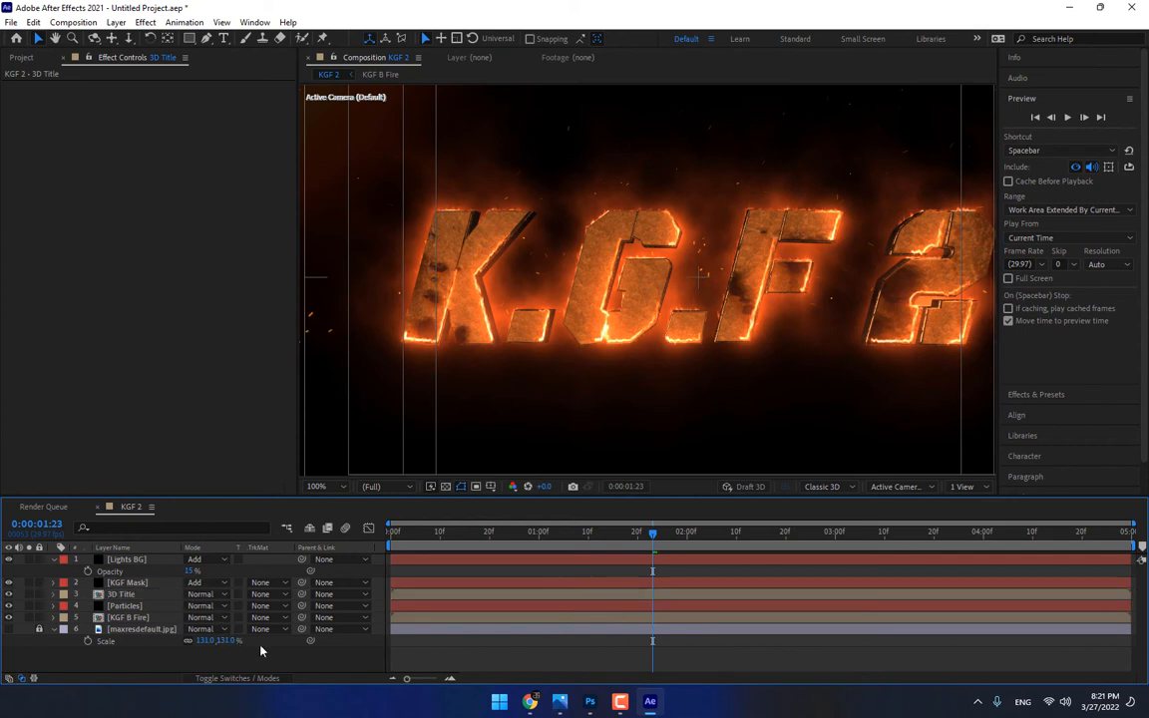
Create a black 1280 x 720 px solid named Title Mask above all other layers
right_click(250, 667)
mouse_move(308, 492)
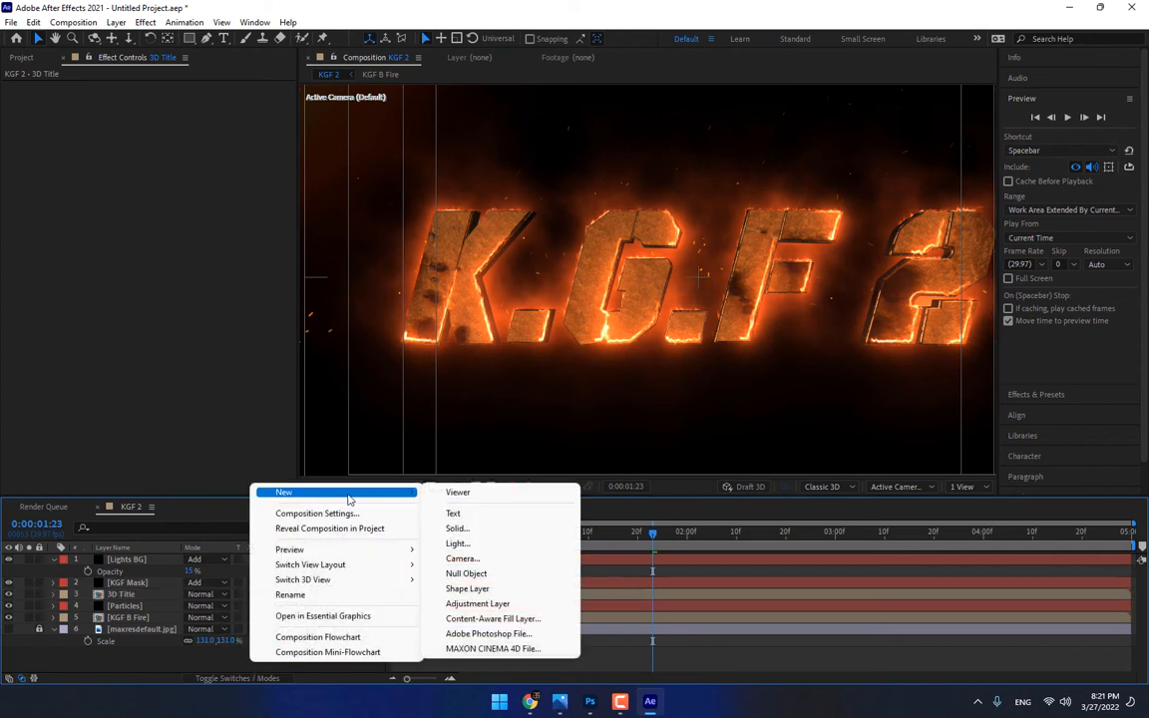
left_click(485, 530)
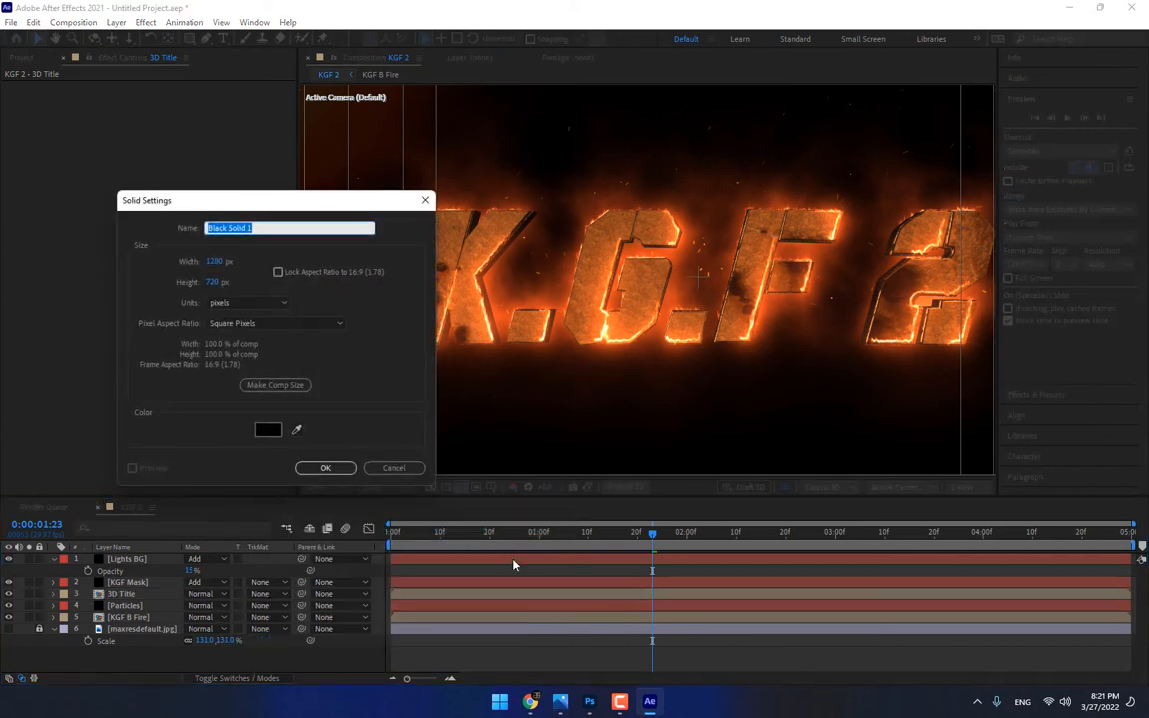
type("Title Mask")
key("Return")
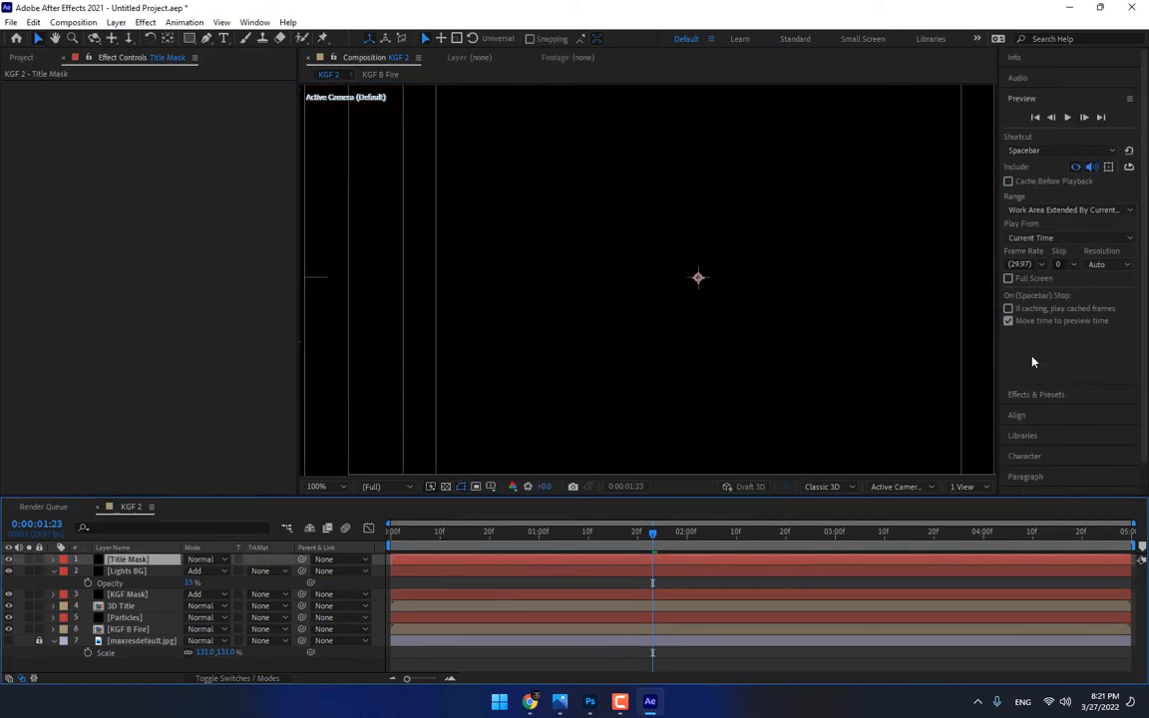
Find the Fractal Noise effect and apply it to the Title Mask solid
left_click(1035, 393)
left_click_drag(1051, 137, 995, 146)
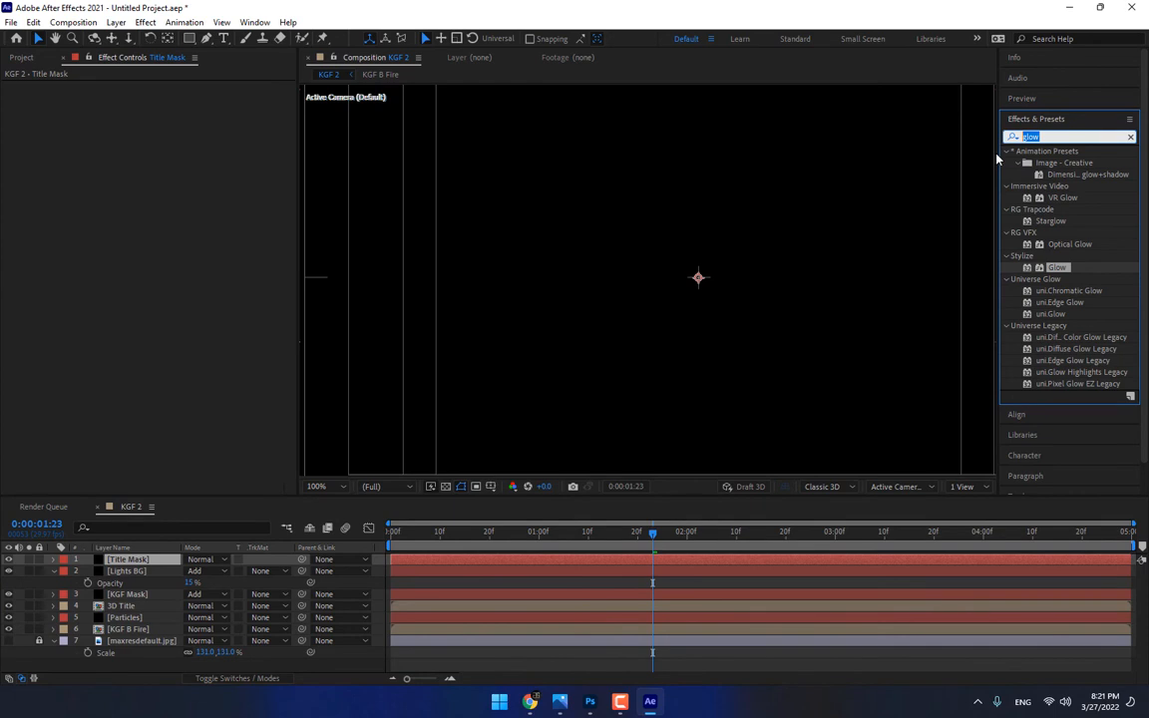
type("Frat")
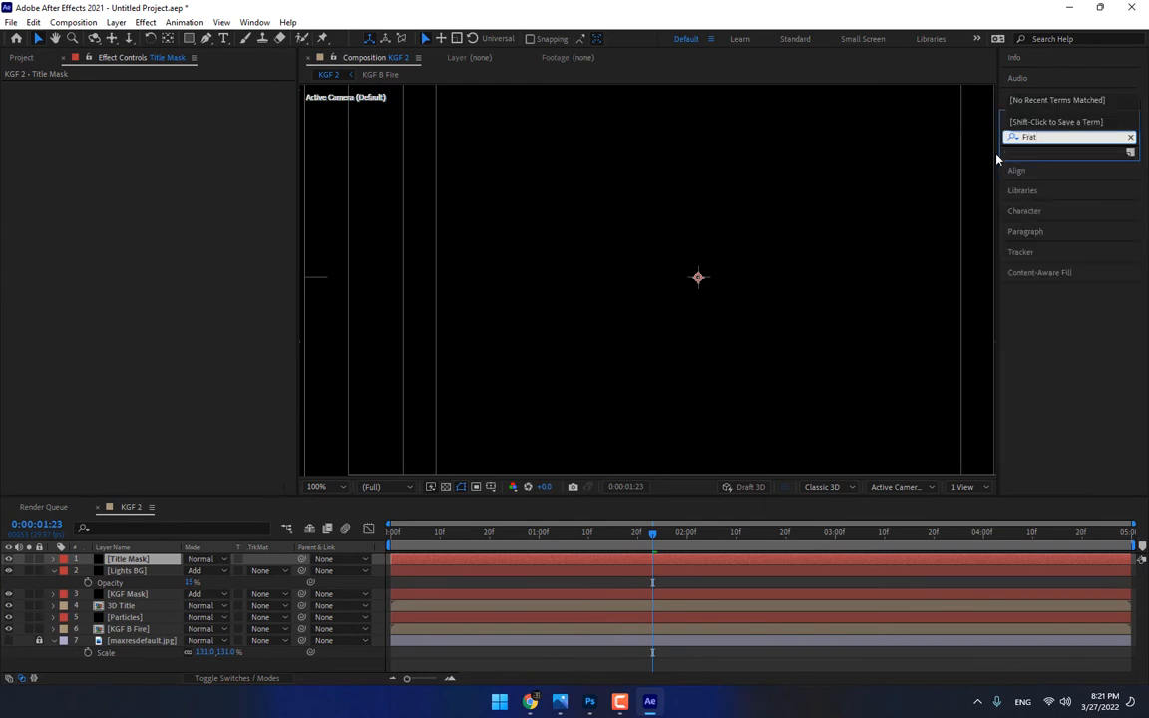
key("BackSpace")
type("ctal n")
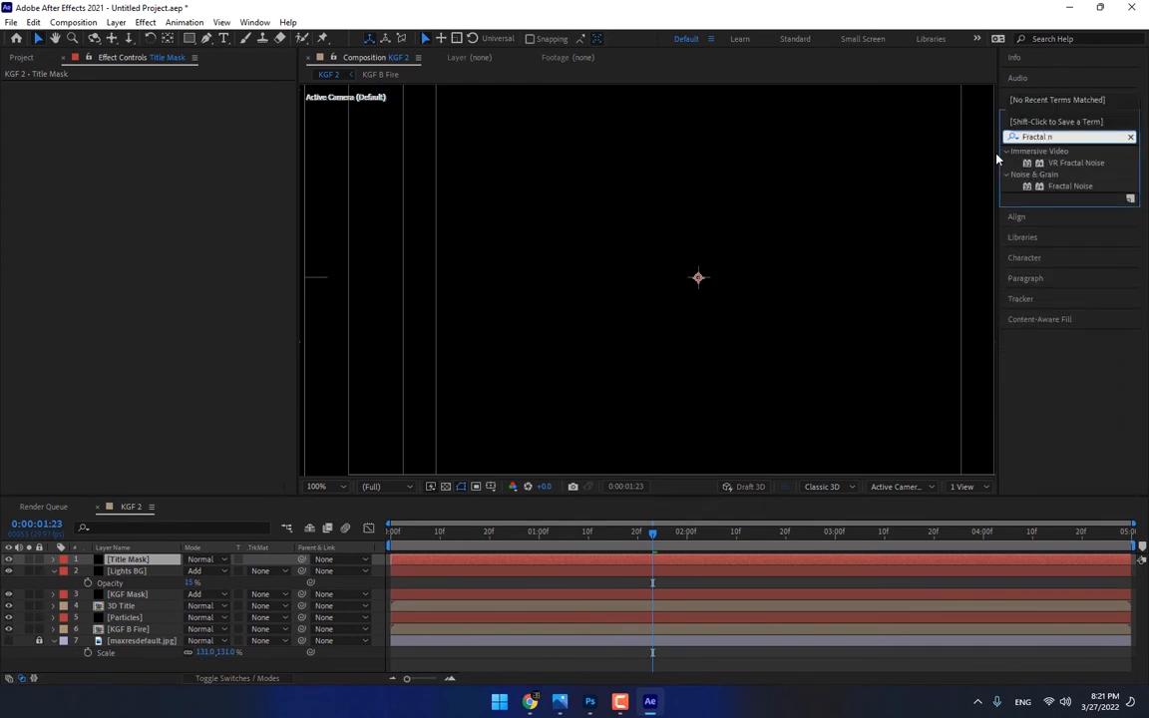
left_click_drag(1070, 185, 859, 236)
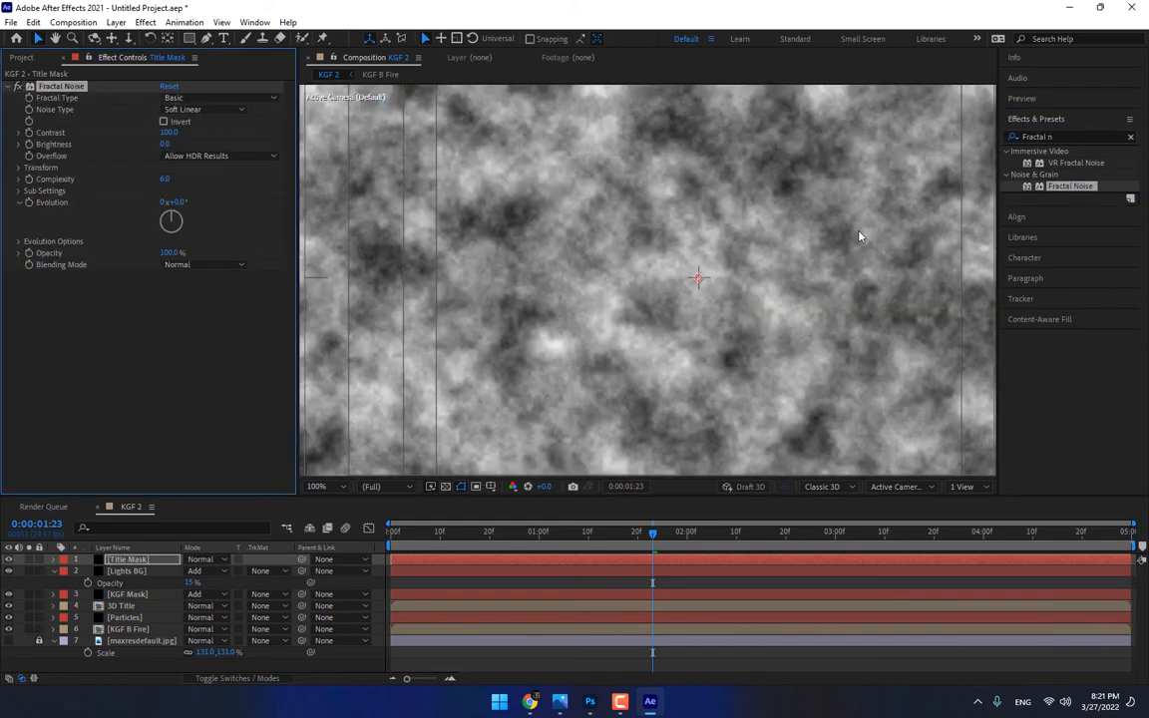
Set the Title Mask's Fractal Noise to Contrast 220, Brightness -146 and Scale 222
mouse_move(172, 134)
left_mouse_down()
mouse_move(222, 133)
mouse_move(139, 145)
mouse_move(156, 145)
left_mouse_up()
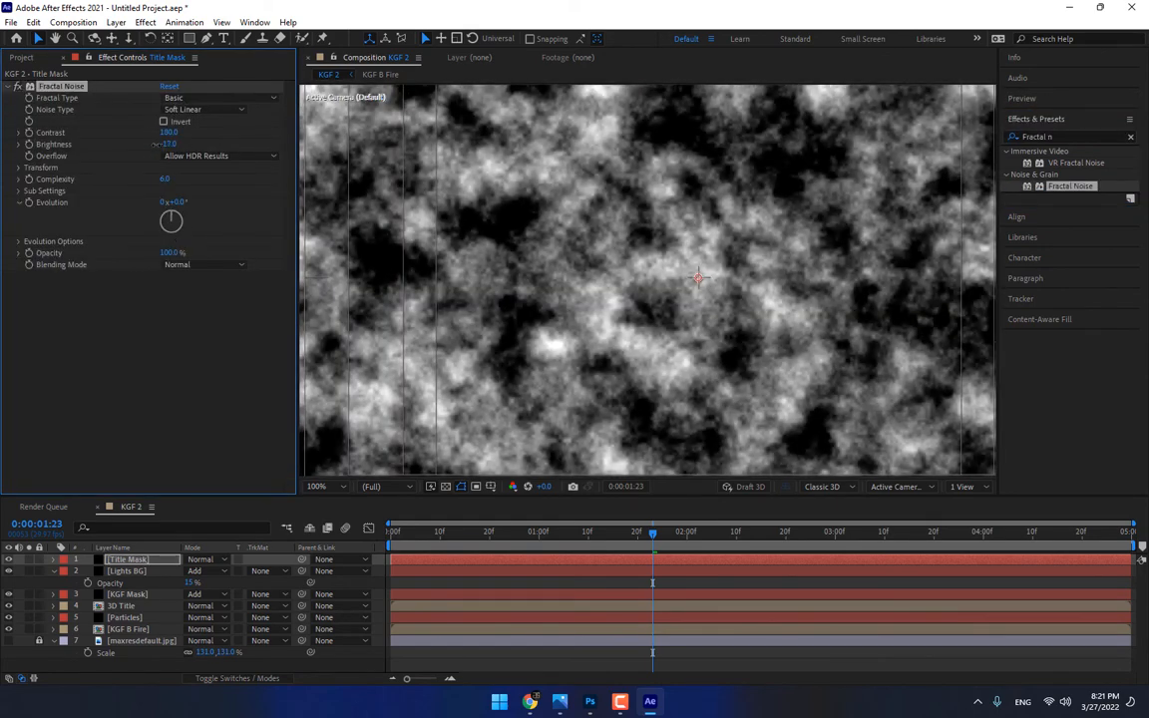
left_click(19, 169)
left_click_drag(172, 204, 320, 204)
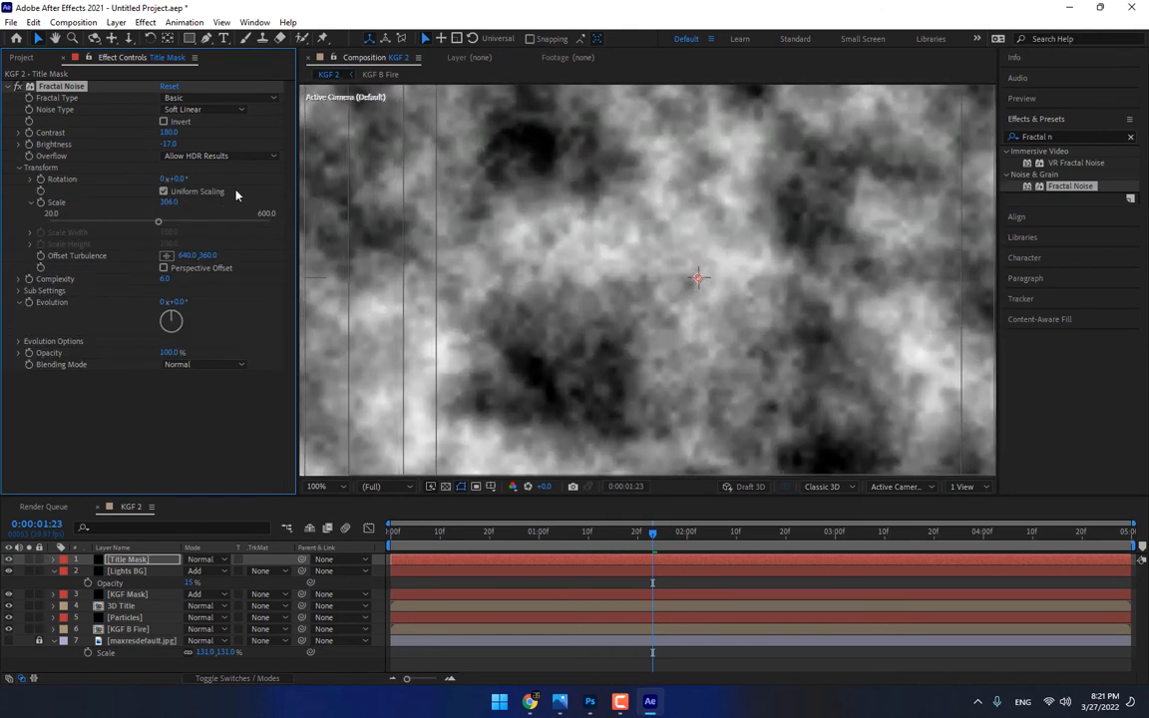
left_click_drag(169, 132, 202, 148)
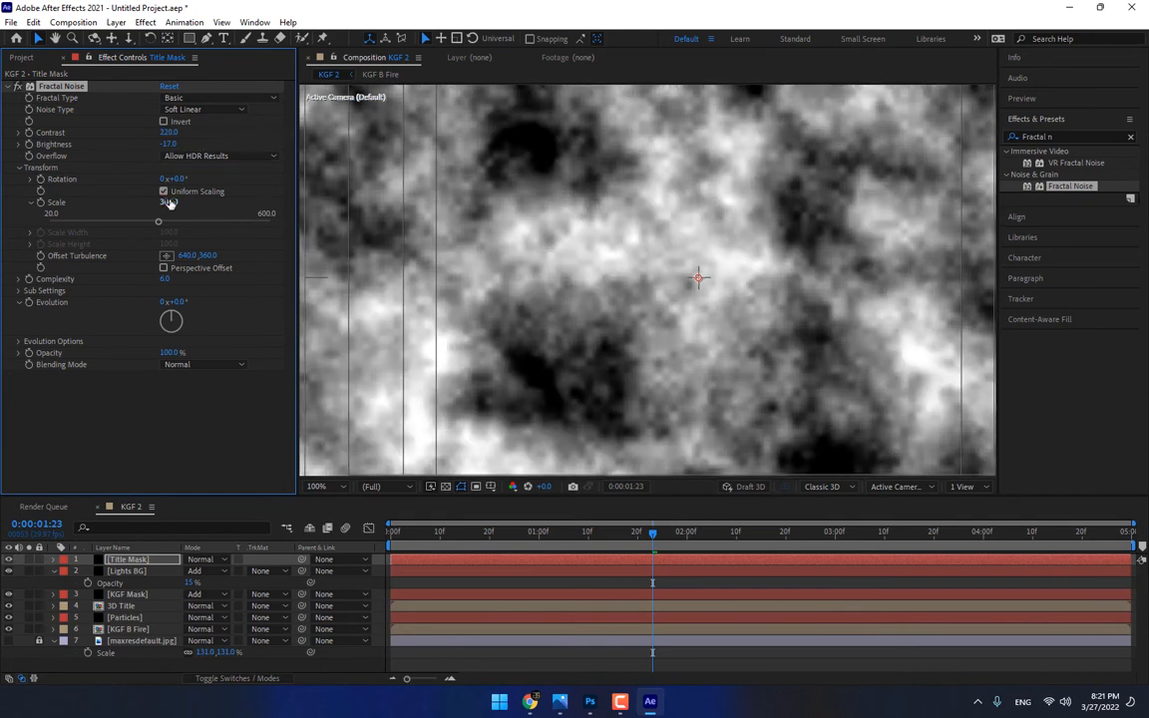
left_click_drag(170, 204, 299, 210)
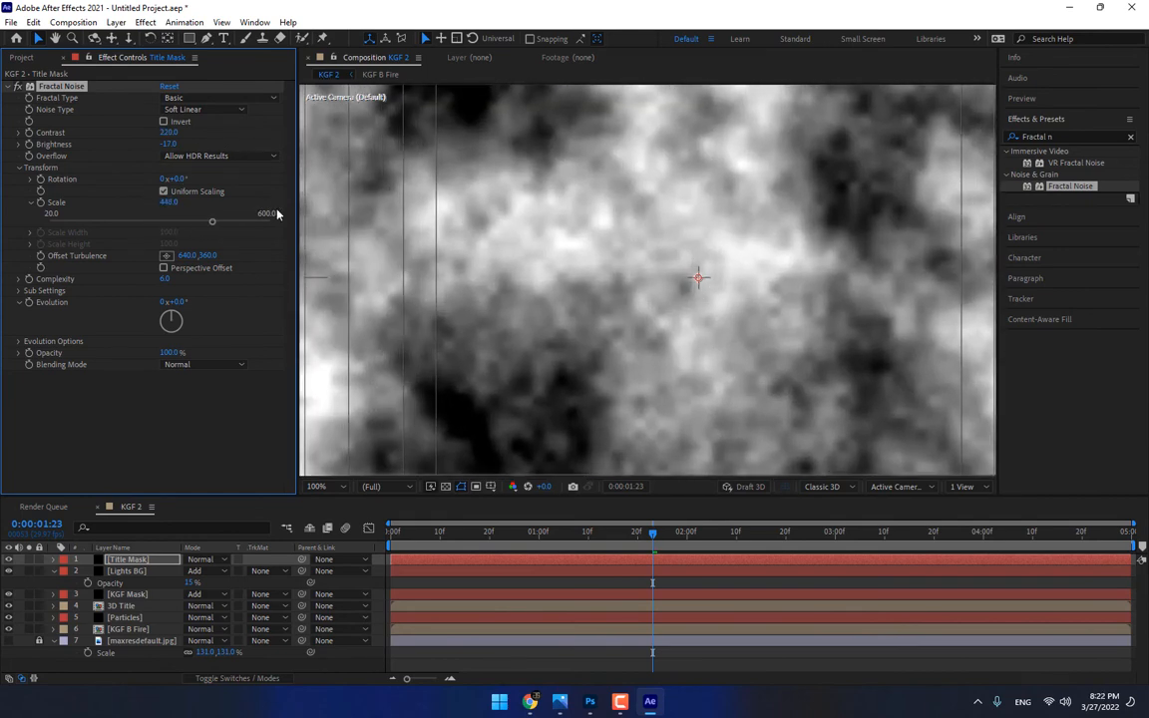
left_click_drag(170, 143, 49, 235)
left_click_drag(173, 146, 131, 151)
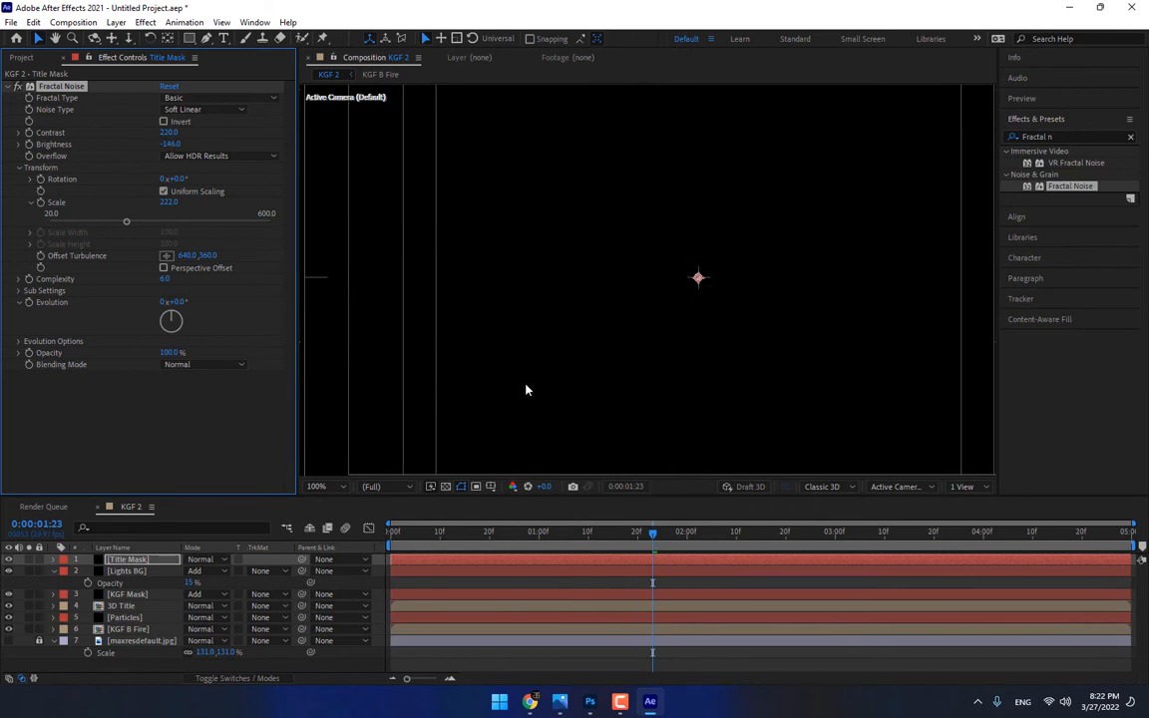
Keyframe the Fractal Noise Contrast and Brightness at 0:00:01:00, and set Brightness to 142 at 0:00:02:00
left_click(539, 538)
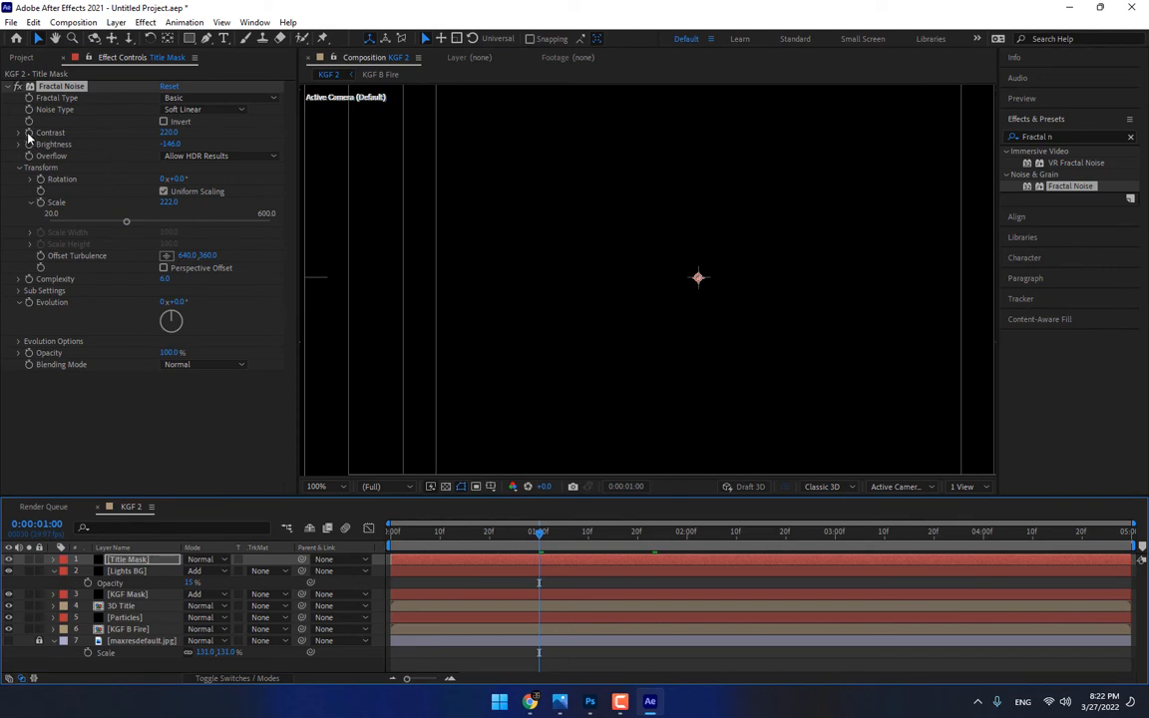
left_click_drag(29, 133, 29, 145)
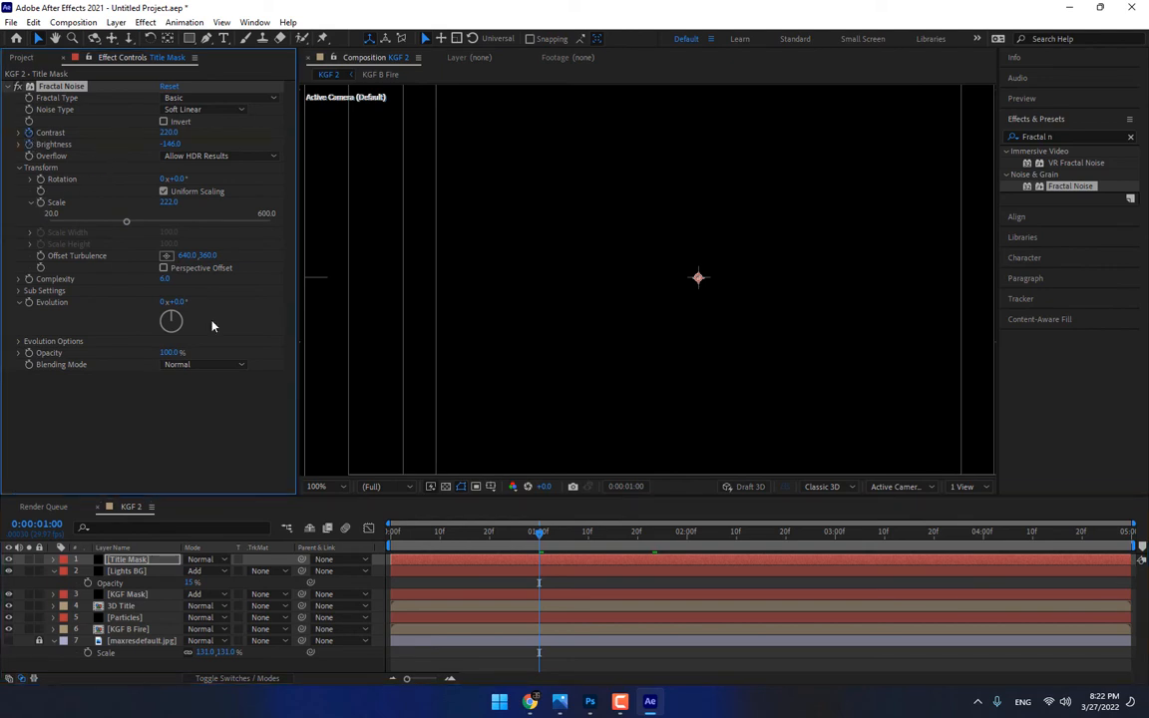
left_click(687, 534)
left_click_drag(169, 143, 379, 162)
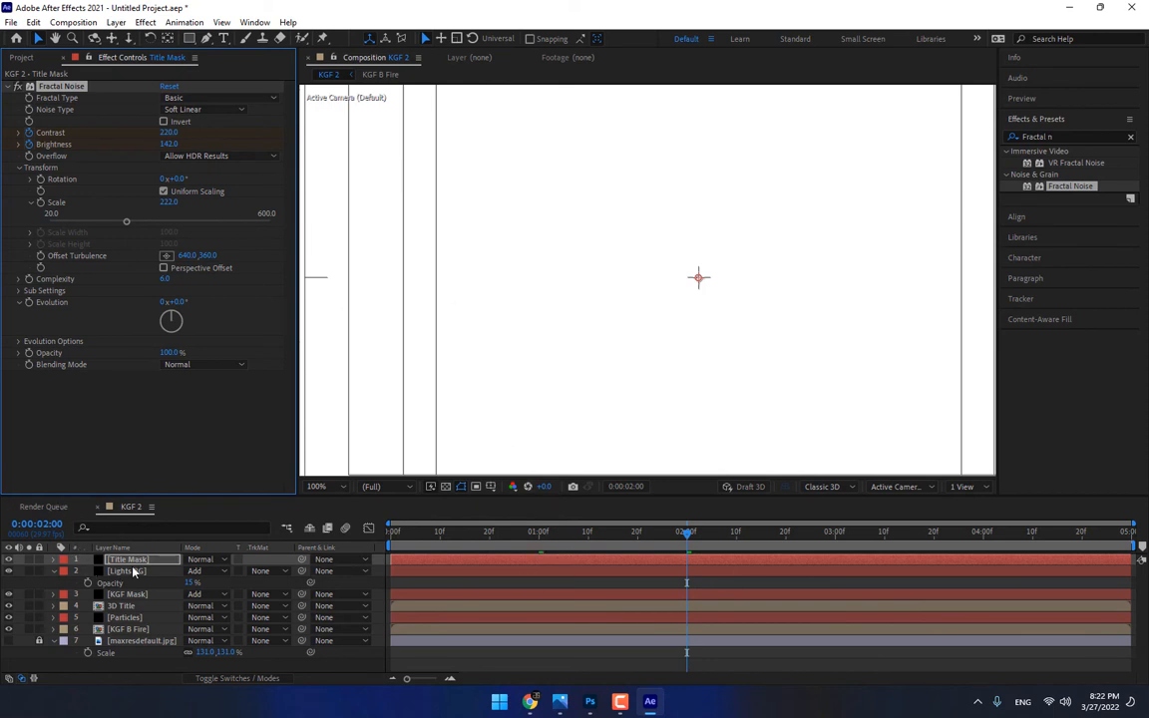
Move the Title Mask layer directly above 3D Title and give 3D Title an alpha track matte
left_click_drag(132, 562, 126, 611)
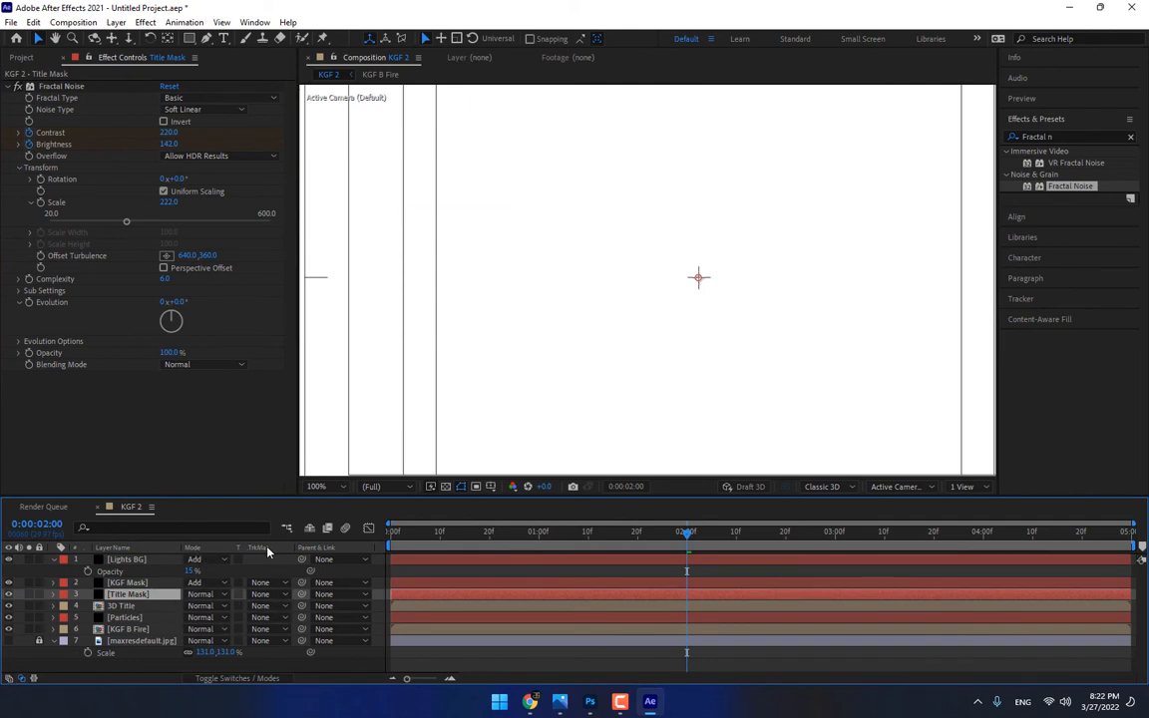
left_click(124, 605)
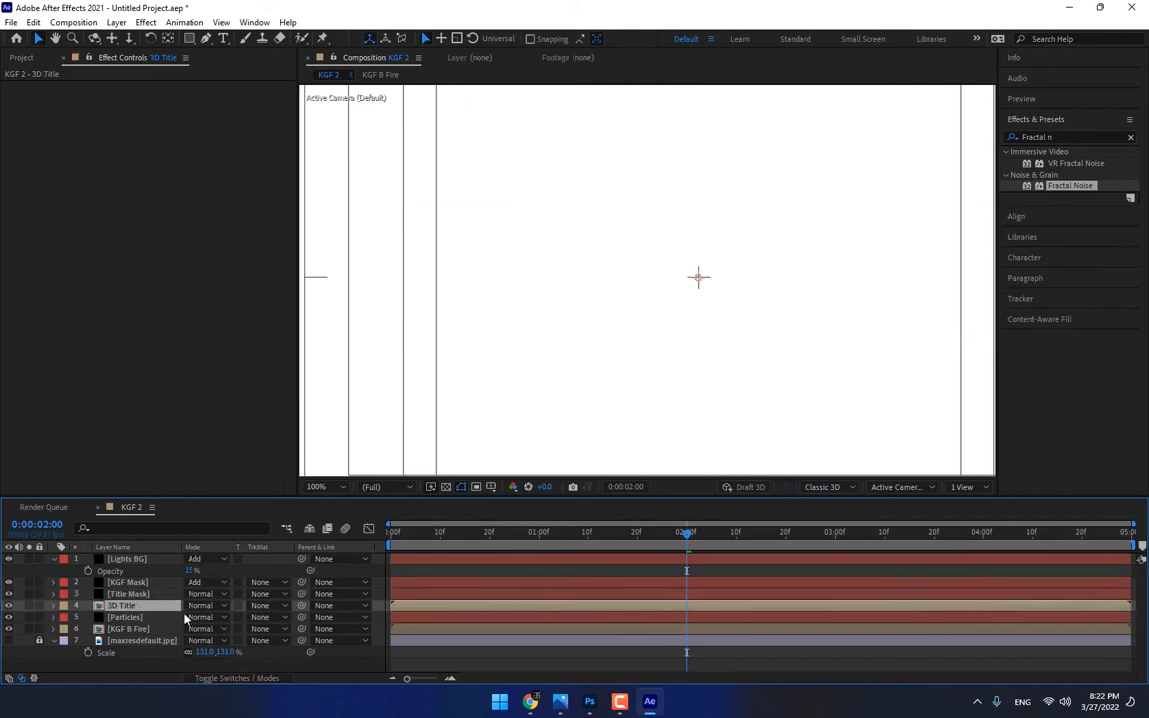
left_click(262, 605)
left_click(296, 549)
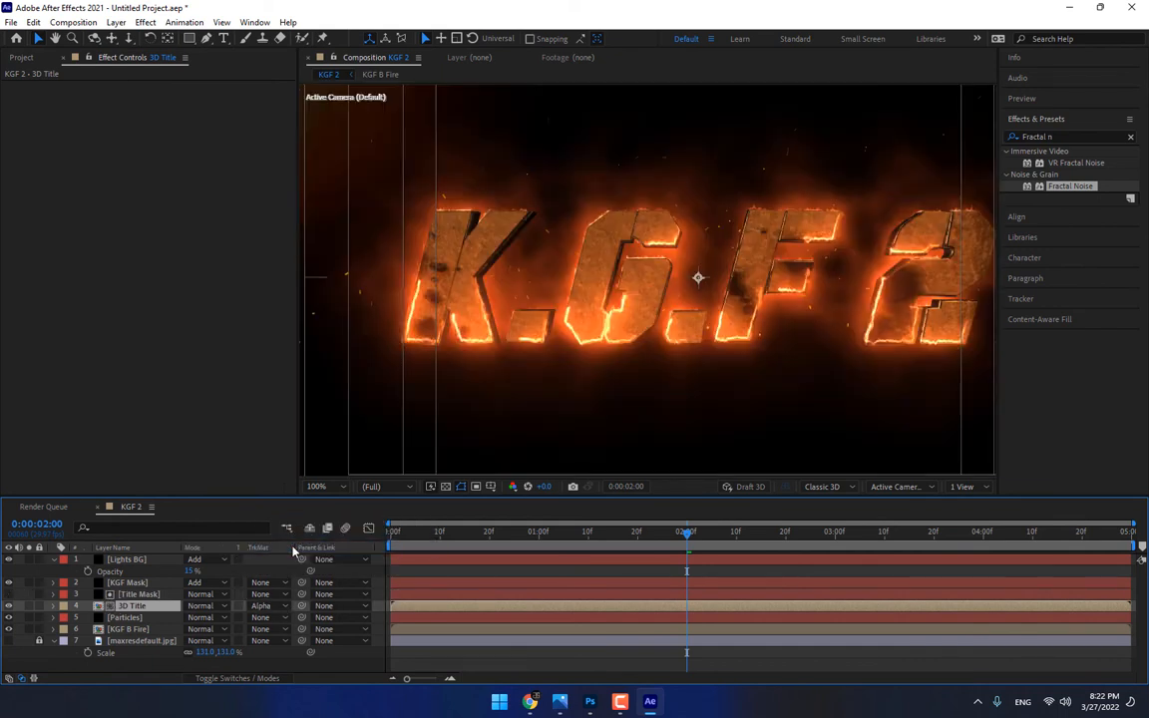
Change the 3D Title layer's track matte to Luma and check the reveal between 0:00:01:13 and 0:00:01:07
left_click(602, 534)
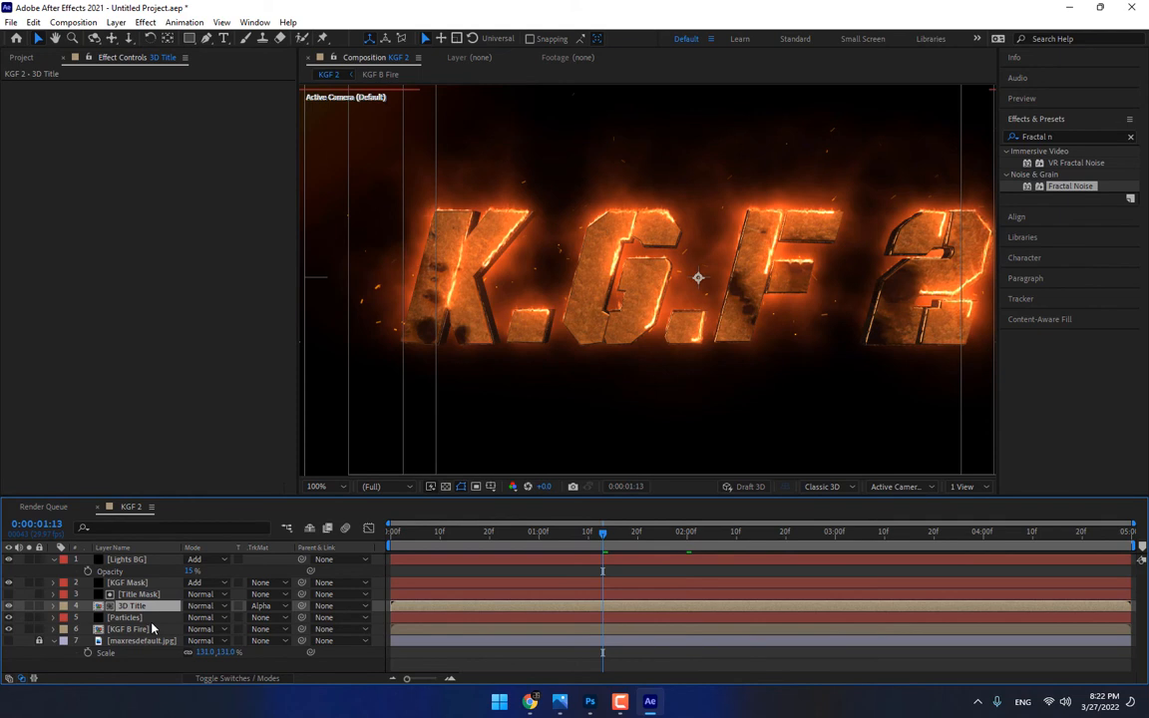
left_click(278, 607)
left_click(294, 575)
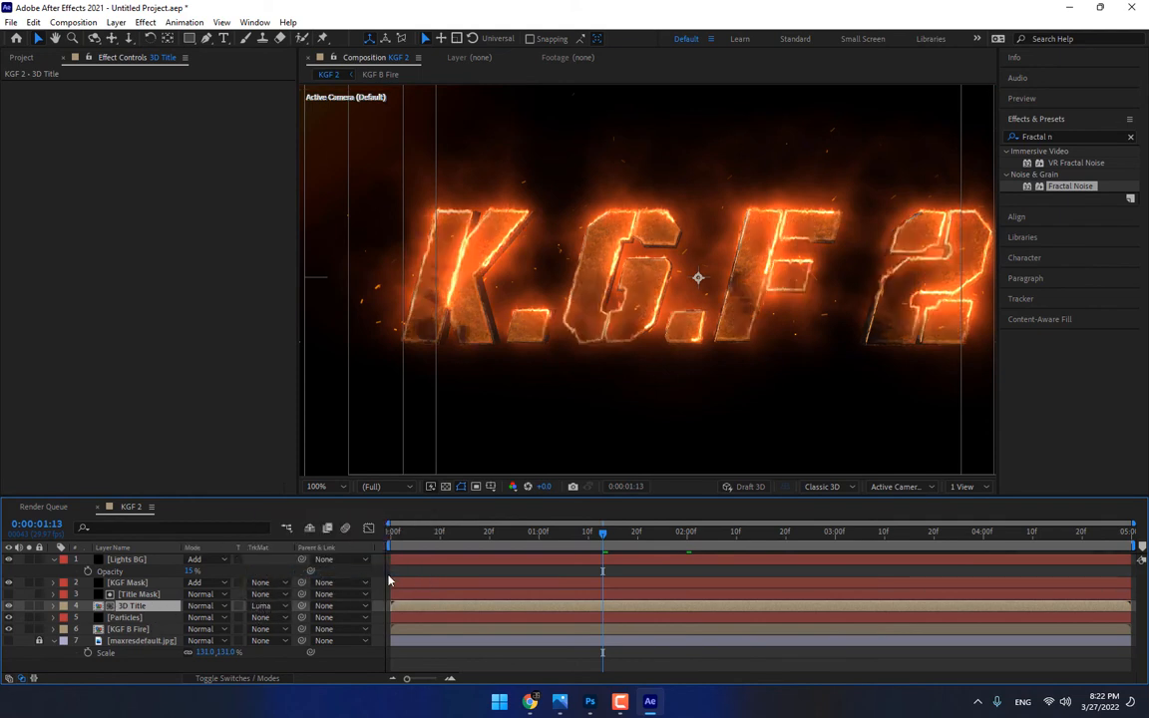
left_click_drag(605, 548, 574, 555)
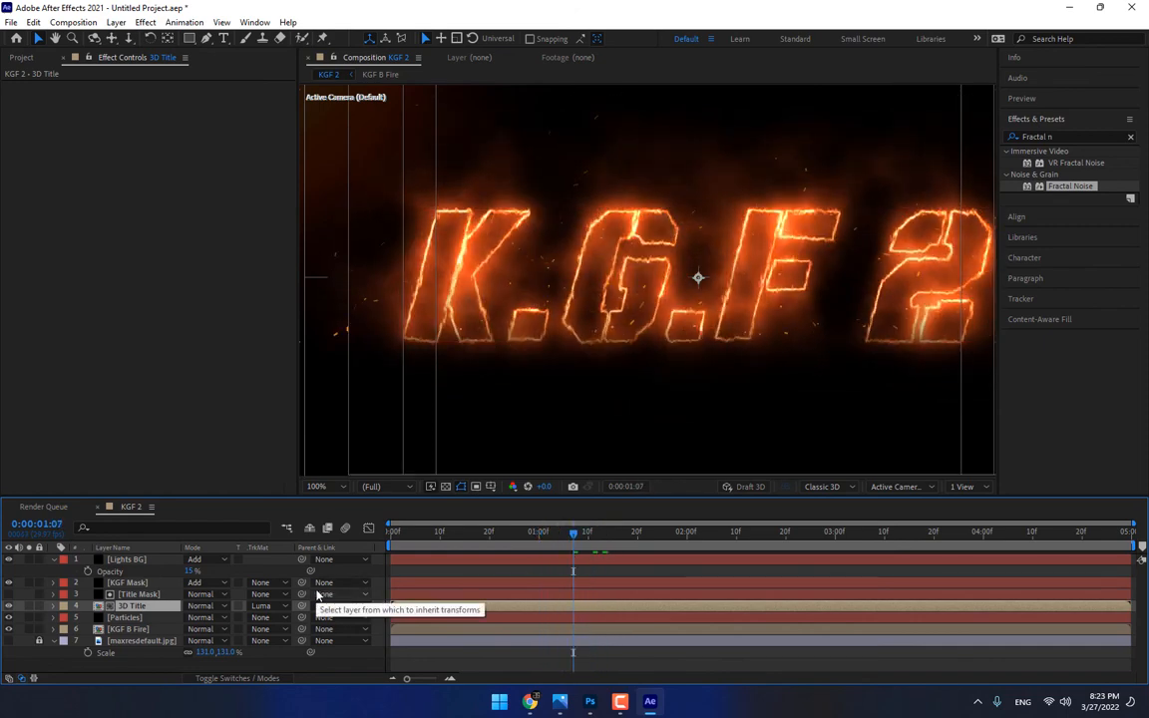
Open the KGF B Fire composition and keyframe the KGF Mask layer's Saber Core Size at 0 at 0;00;01;00
left_click(131, 629)
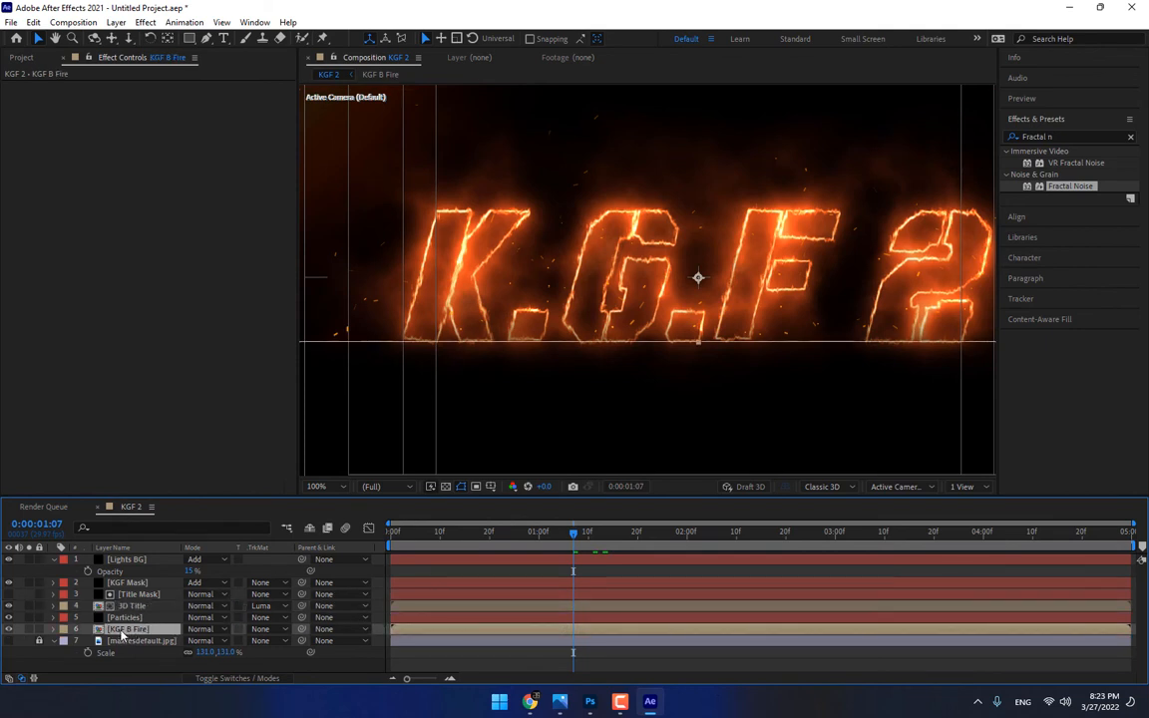
double_click(120, 633)
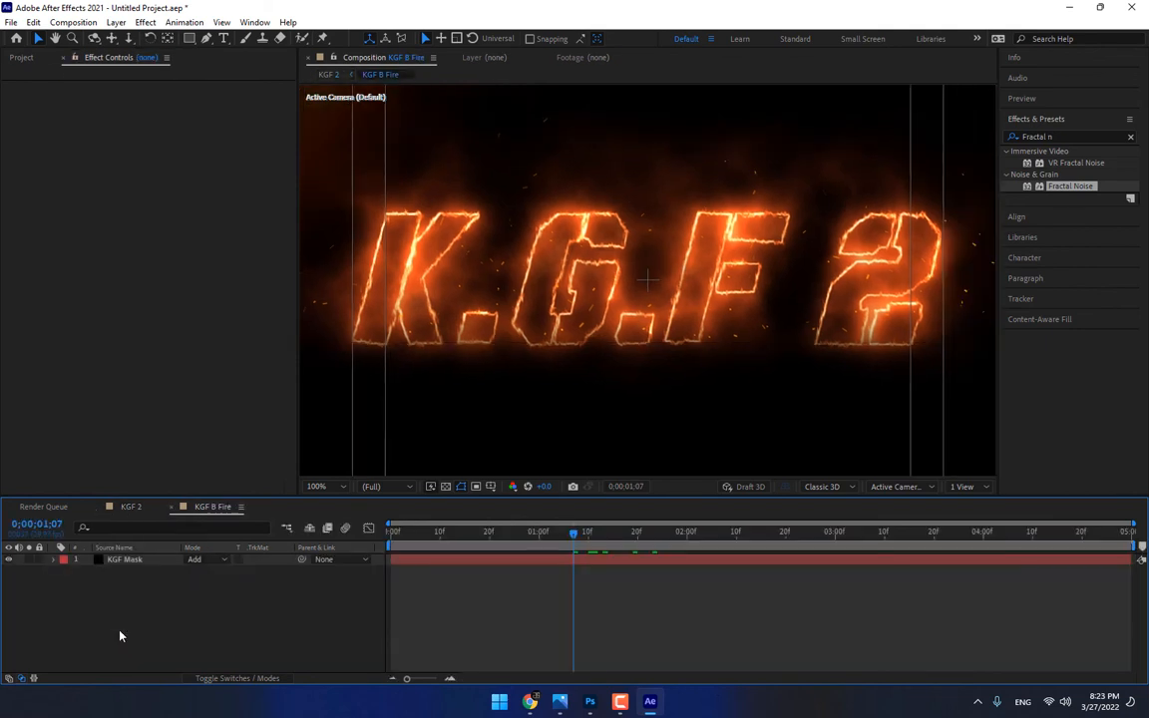
left_click(128, 559)
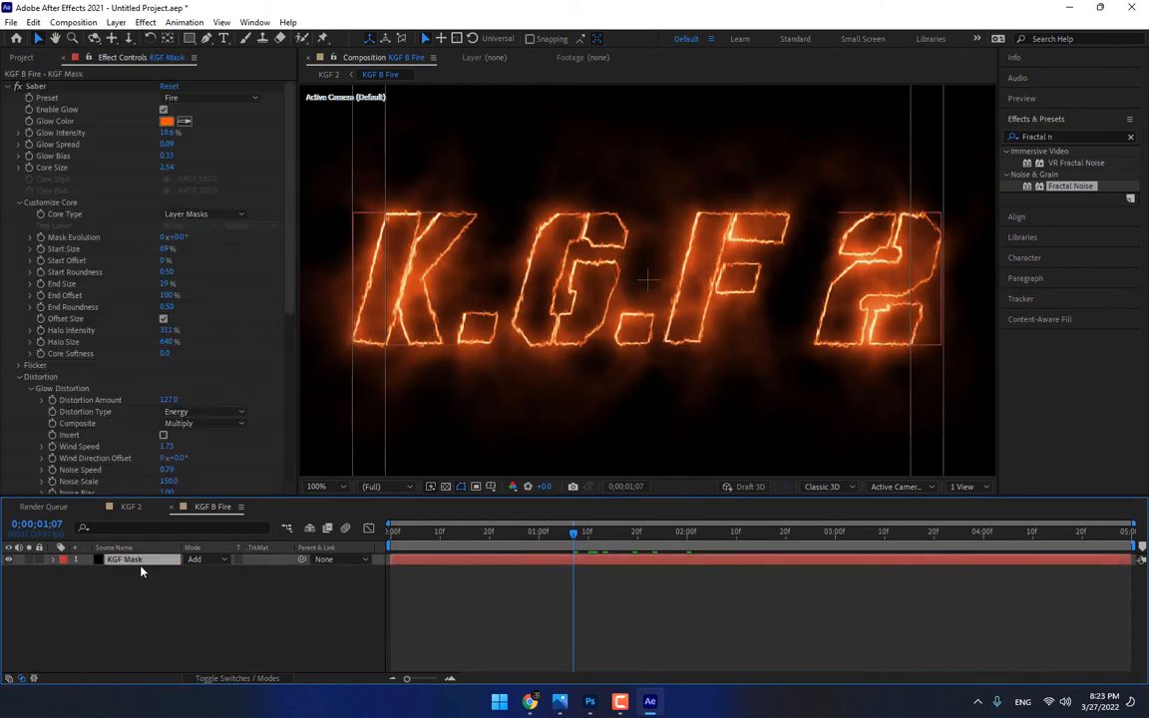
left_click(538, 533)
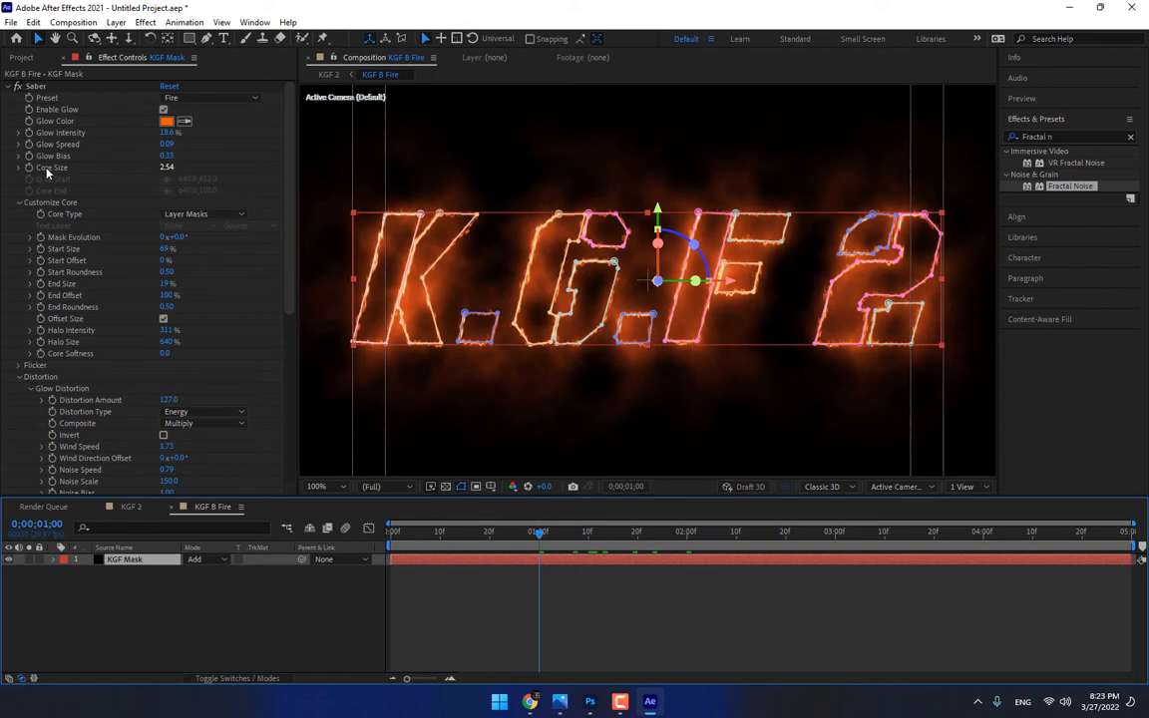
left_click_drag(165, 169, 138, 175)
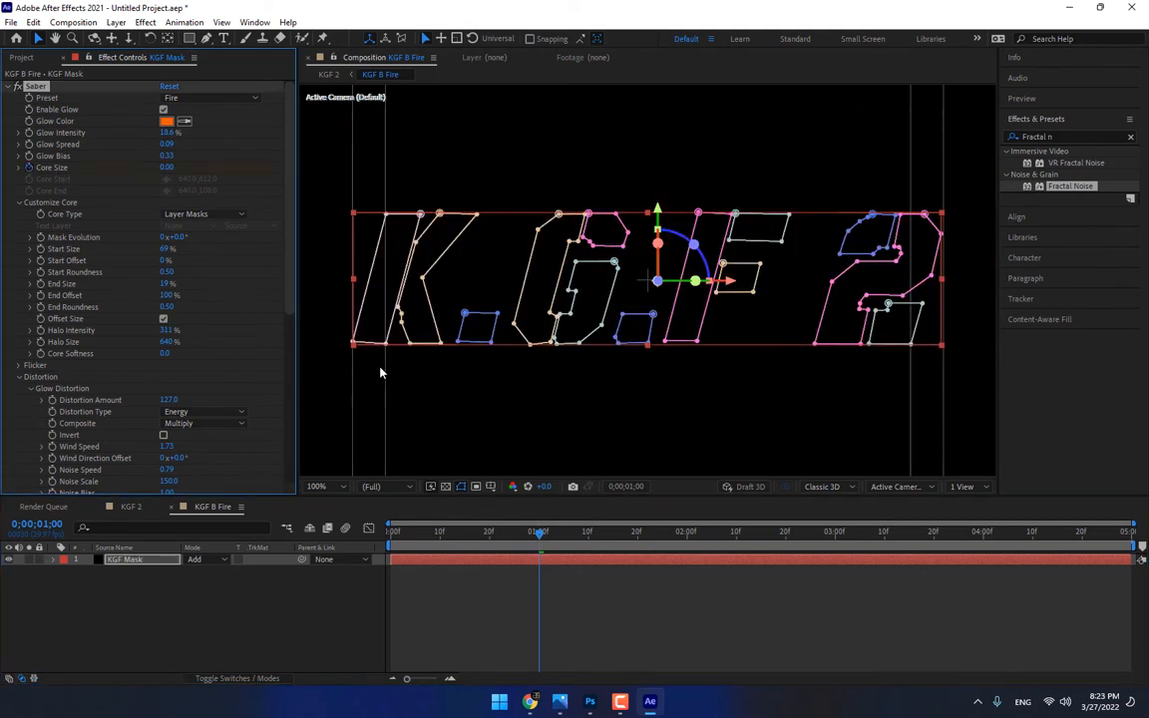
Set the Saber Core Size to 2.31 at 0;00;02;00 and check the fire's build-up in the KGF 2 composition
left_click(684, 536)
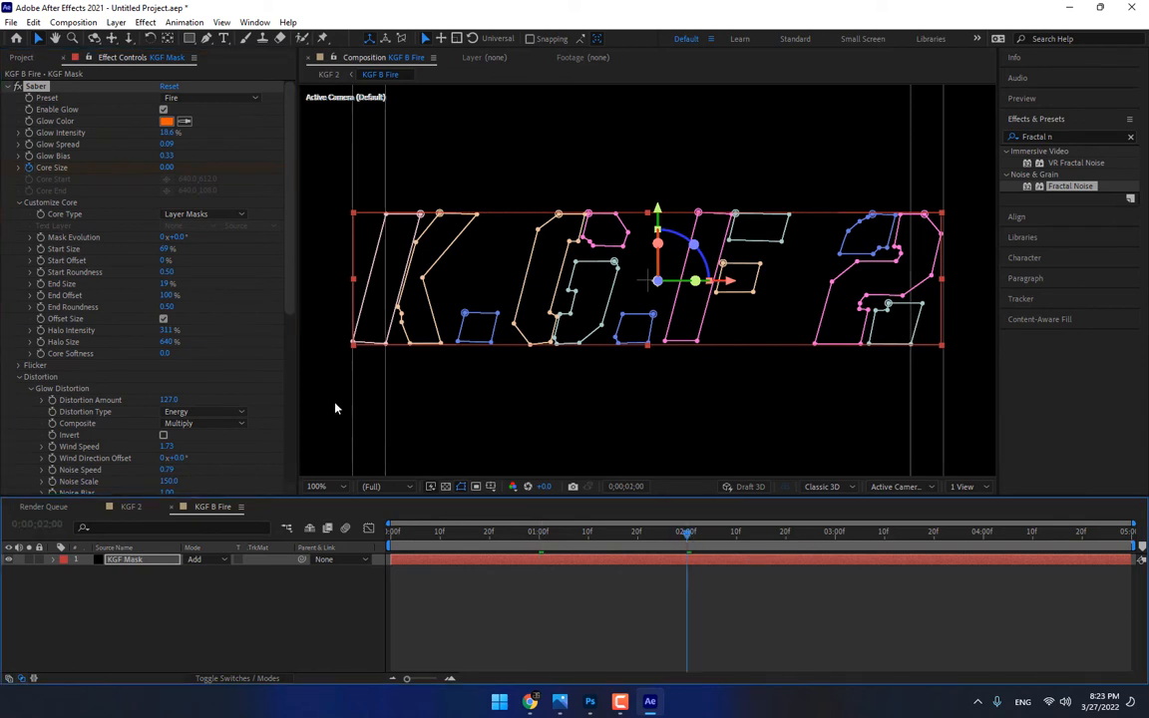
left_click_drag(170, 169, 284, 174)
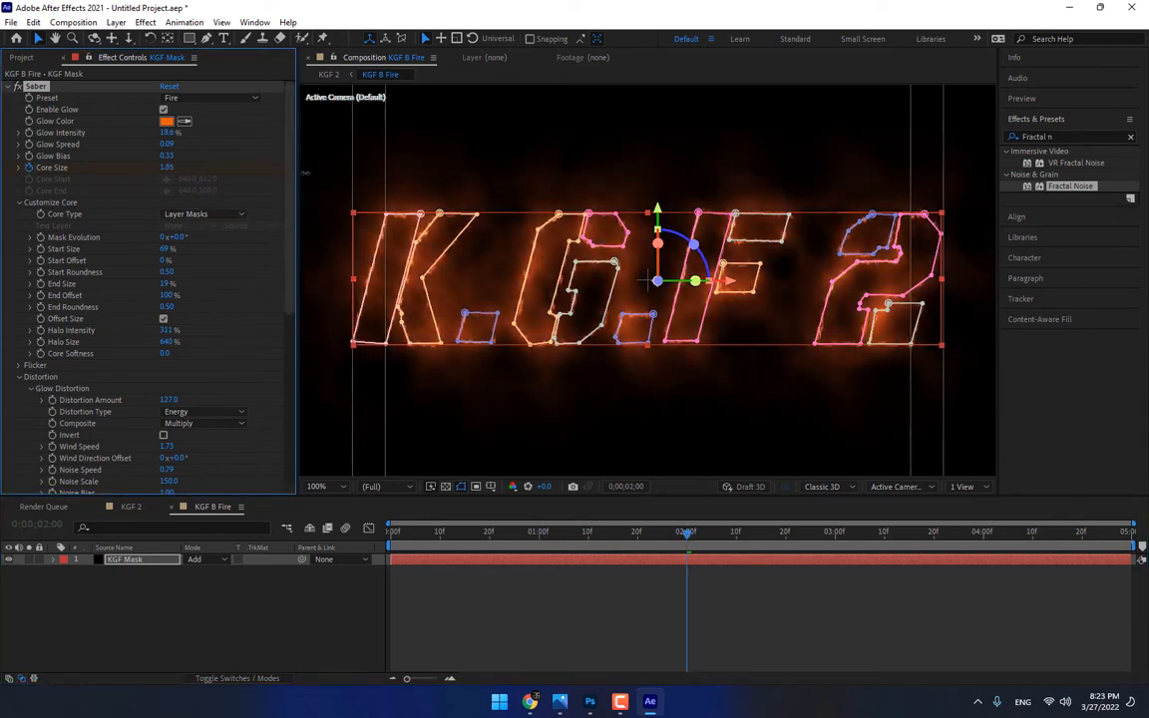
left_click_drag(305, 172, 320, 170)
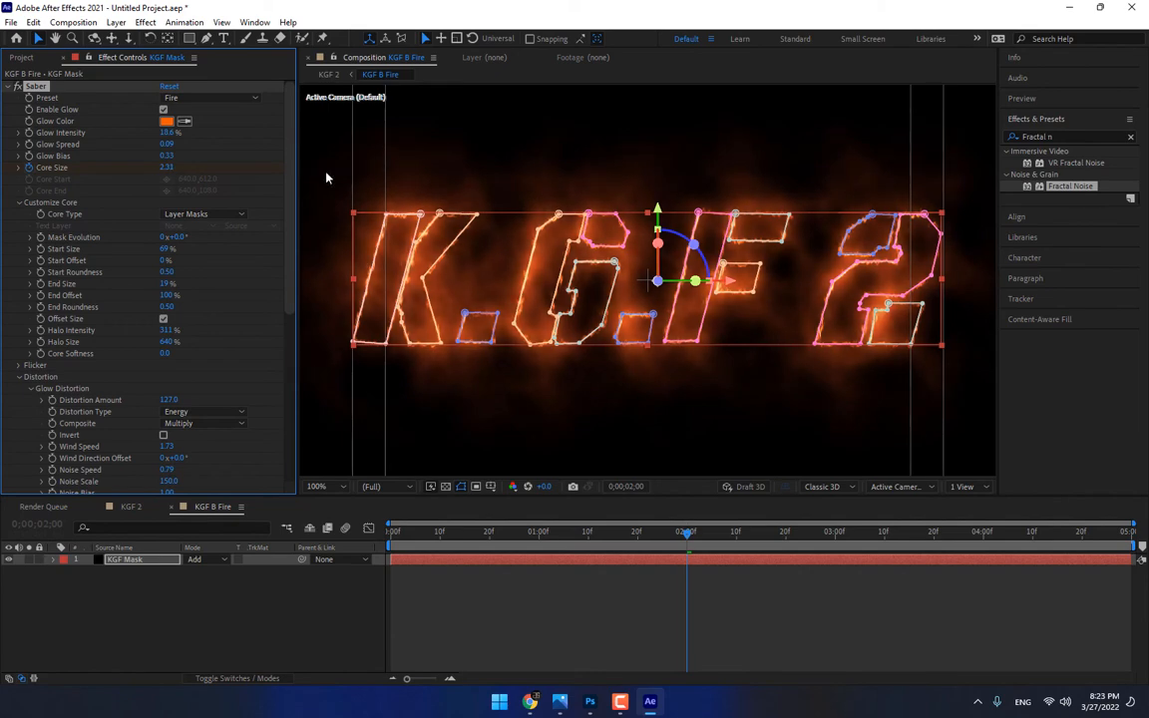
left_click(124, 507)
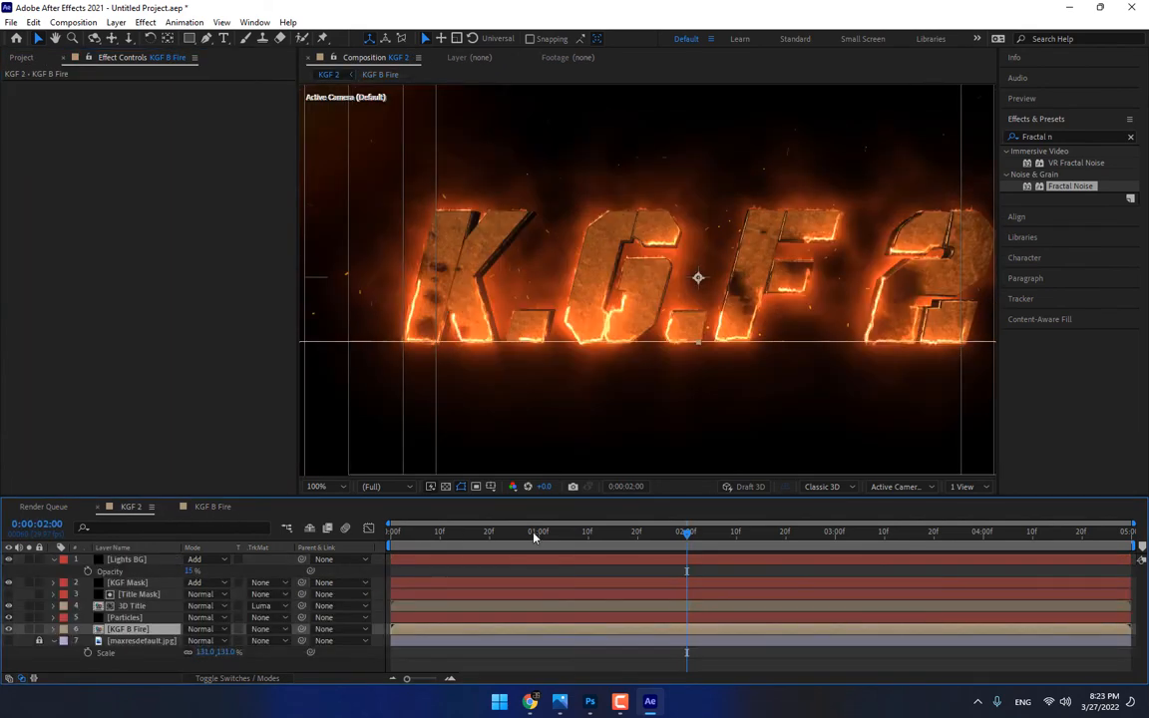
left_click_drag(534, 536, 637, 529)
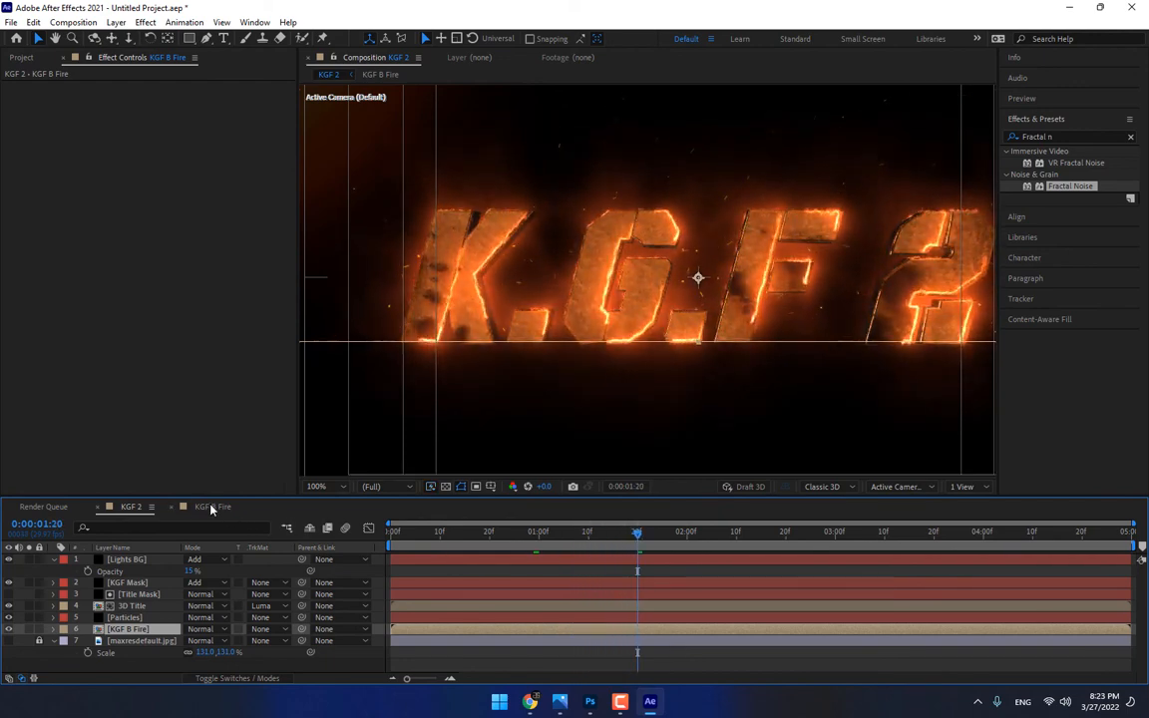
Try other Contrast values for the Title Mask's Fractal Noise at 0:00:01:20 and undo the change
left_click(139, 595)
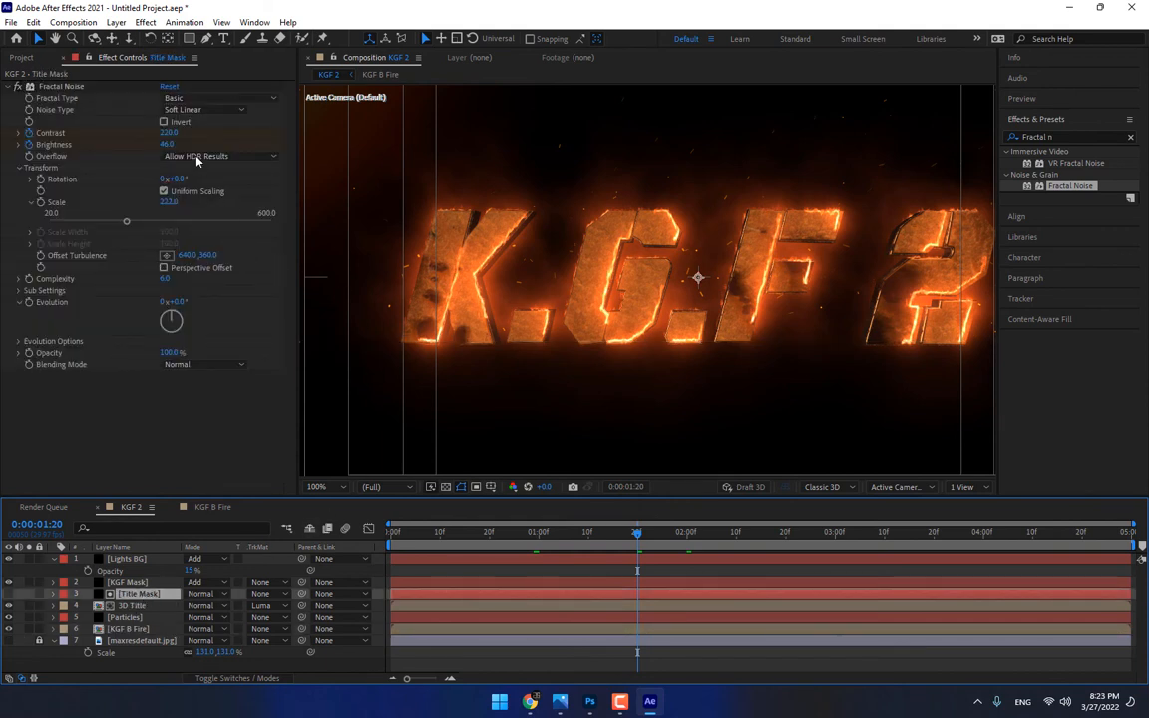
left_click_drag(169, 133, 200, 132)
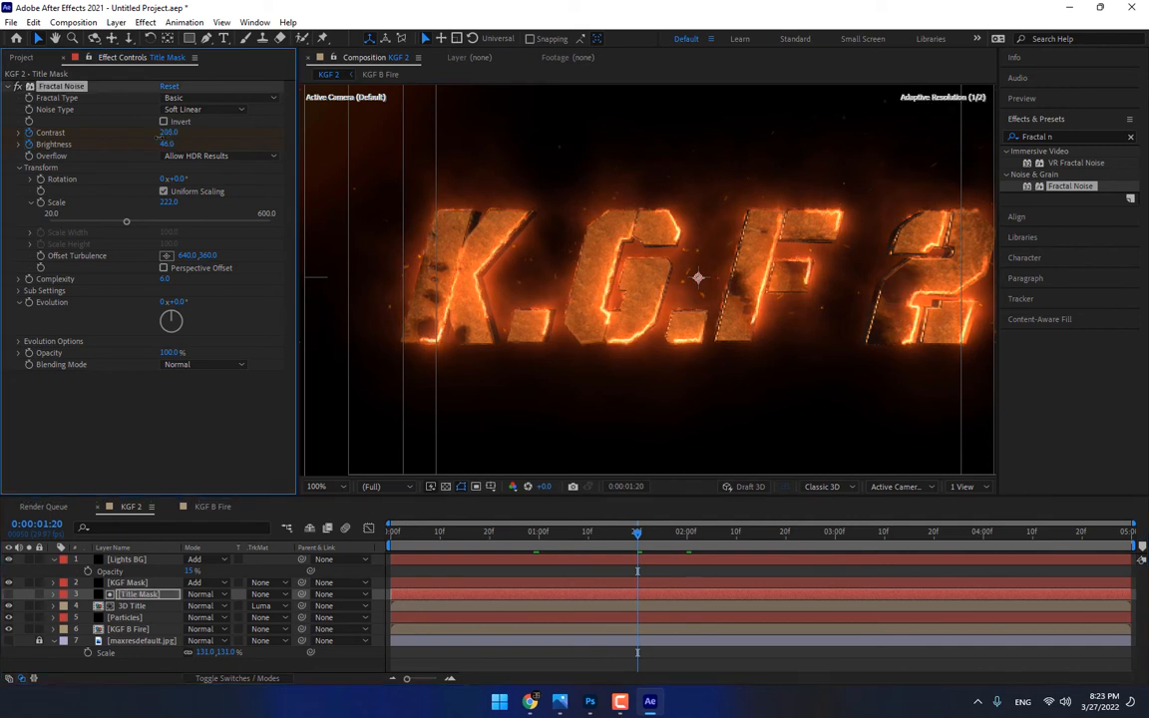
left_click_drag(127, 153, 167, 132)
key("ctrl+z")
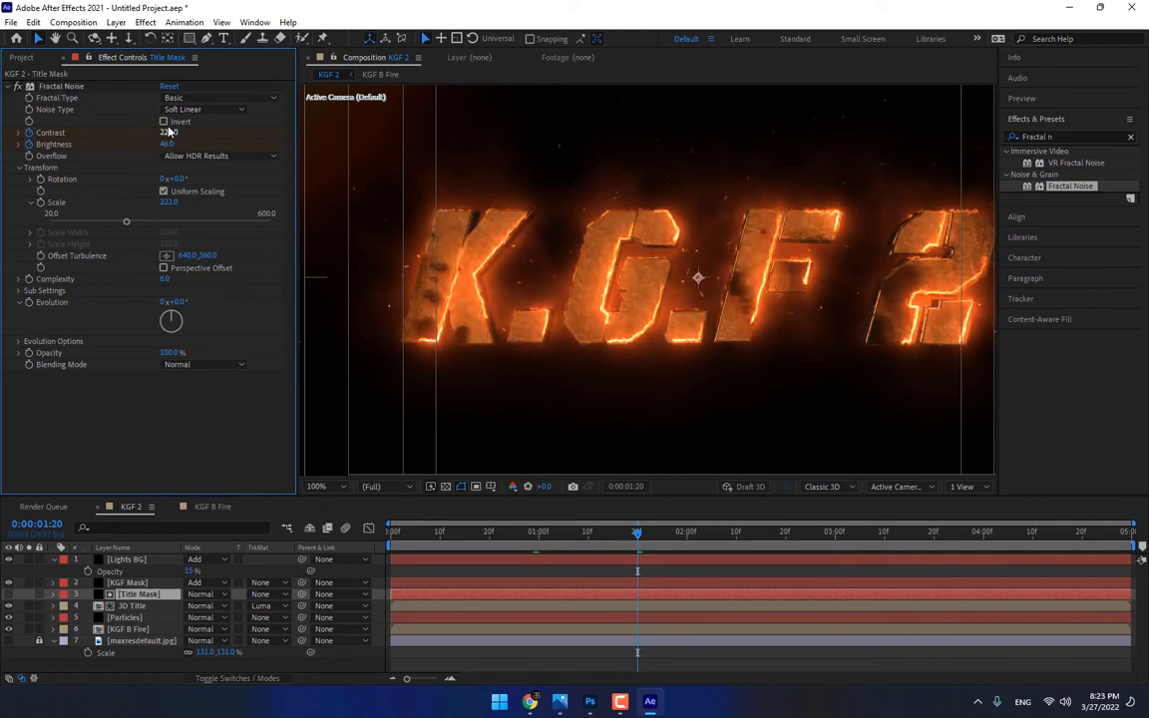
Invert the Title Mask's Fractal Noise and check the title reveal back to 0:00:01:09
left_click(164, 122)
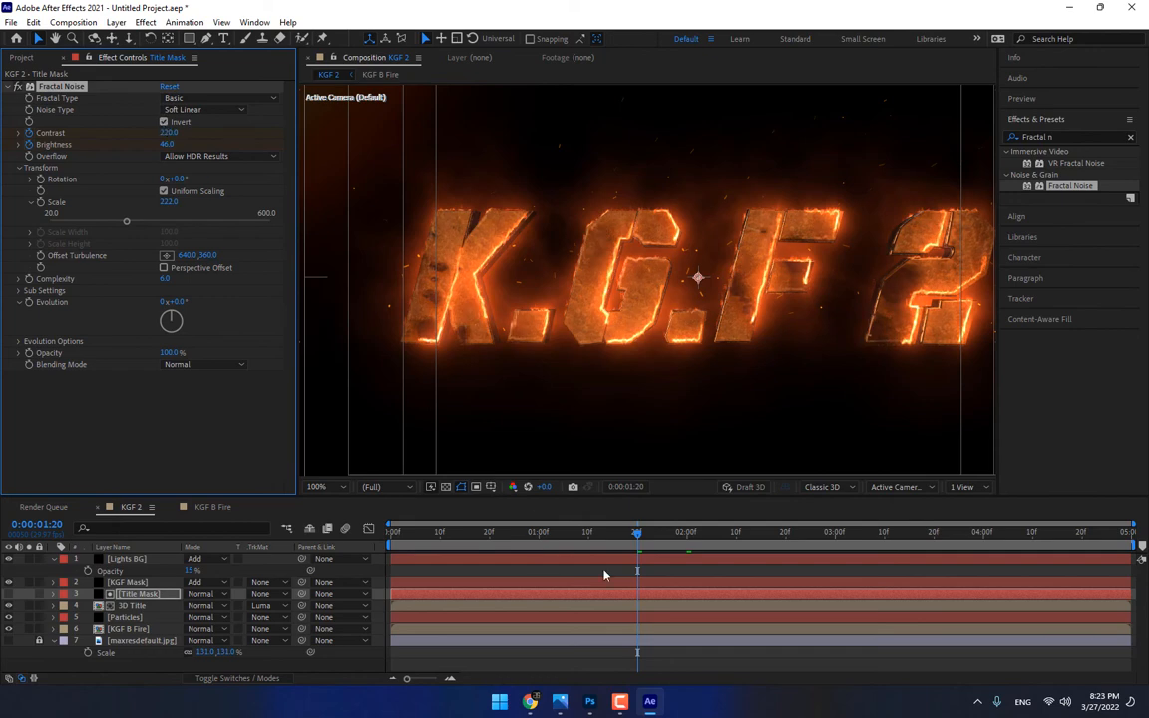
left_click_drag(606, 534, 583, 543)
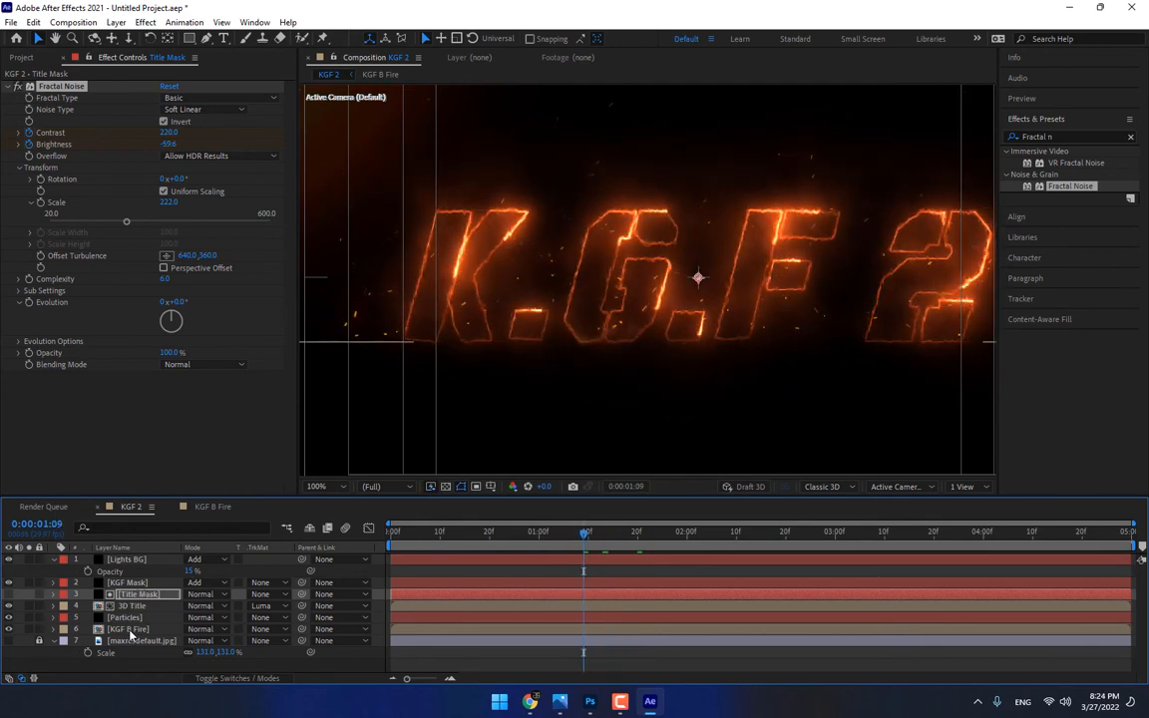
Open the KGF B Fire composition and keyframe the KGF Mask layer's Saber Start Offset at 100% at 0;00;01;00
left_click(211, 507)
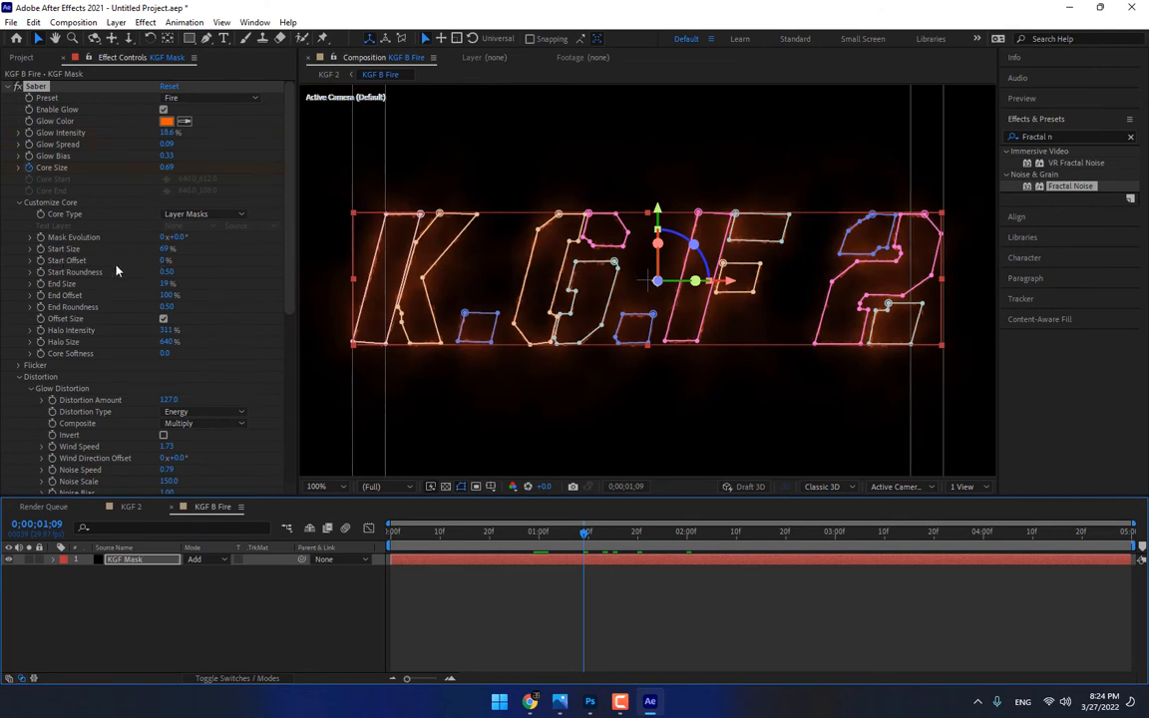
left_click_drag(164, 260, 281, 265)
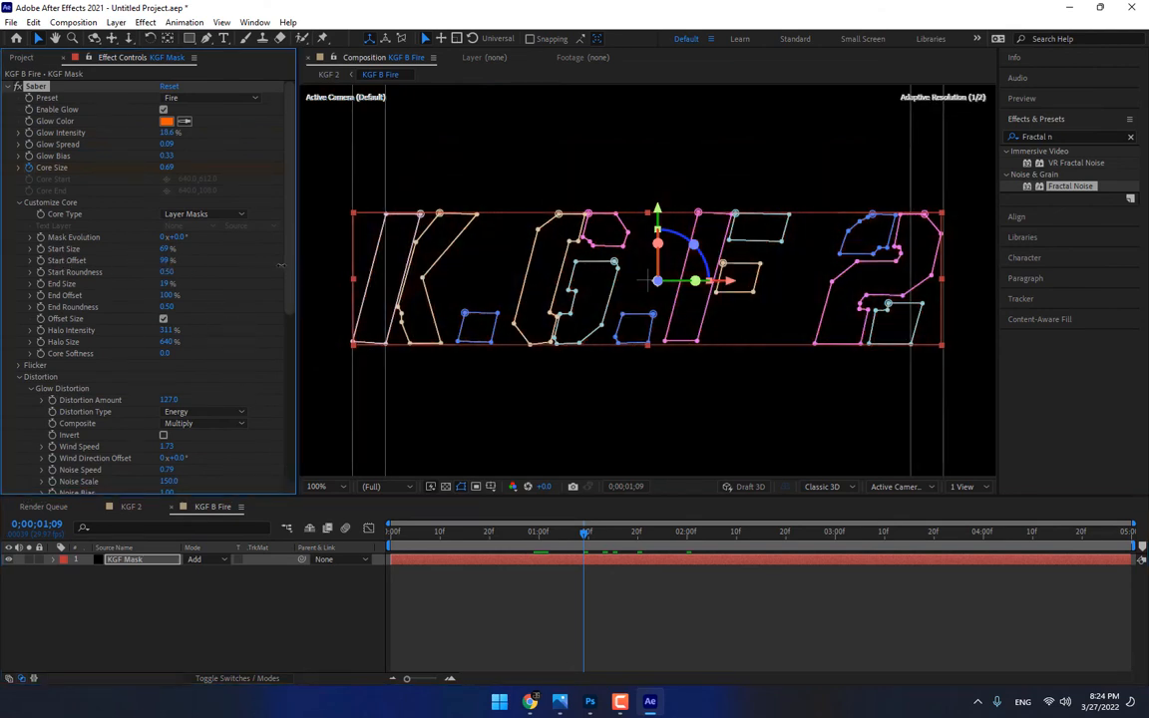
left_click_drag(584, 534, 540, 540)
left_click_drag(165, 261, 138, 347)
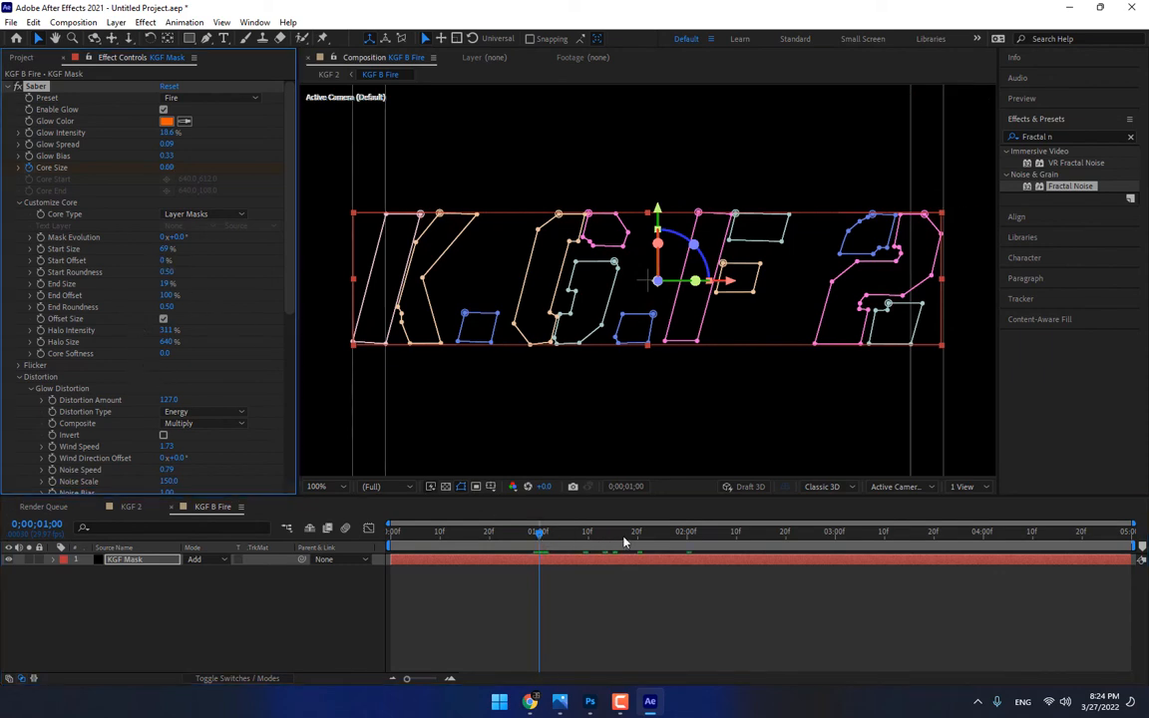
left_click_drag(626, 542, 539, 547)
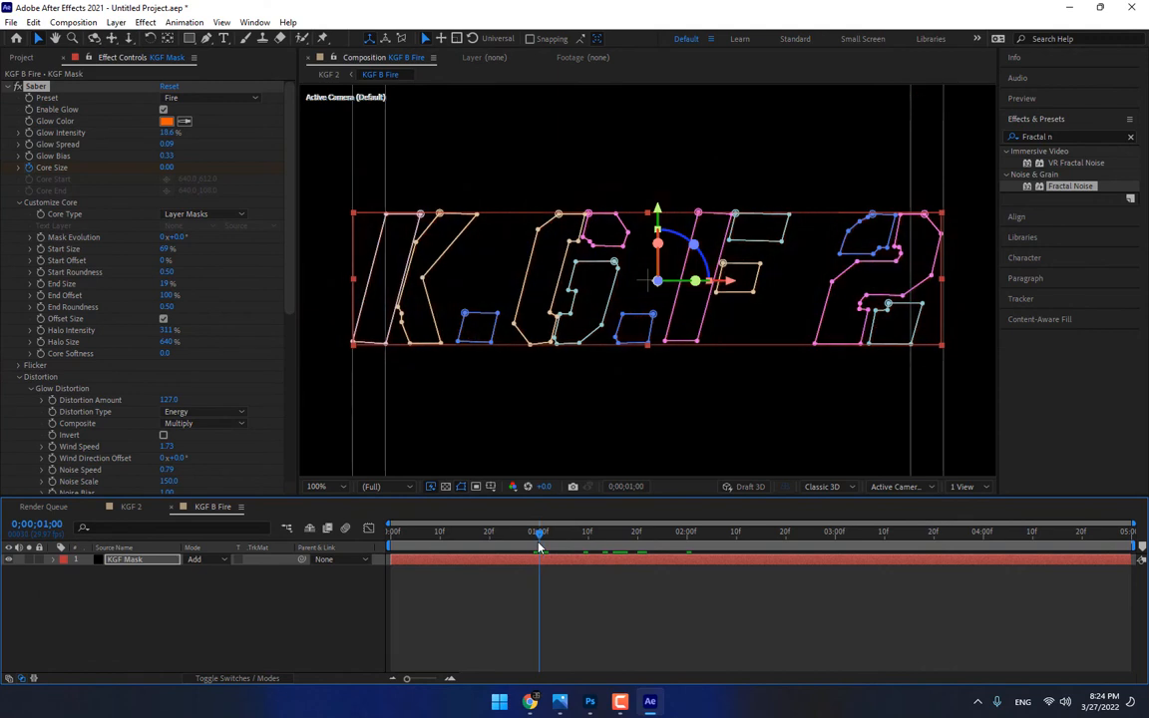
left_click_drag(164, 261, 271, 260)
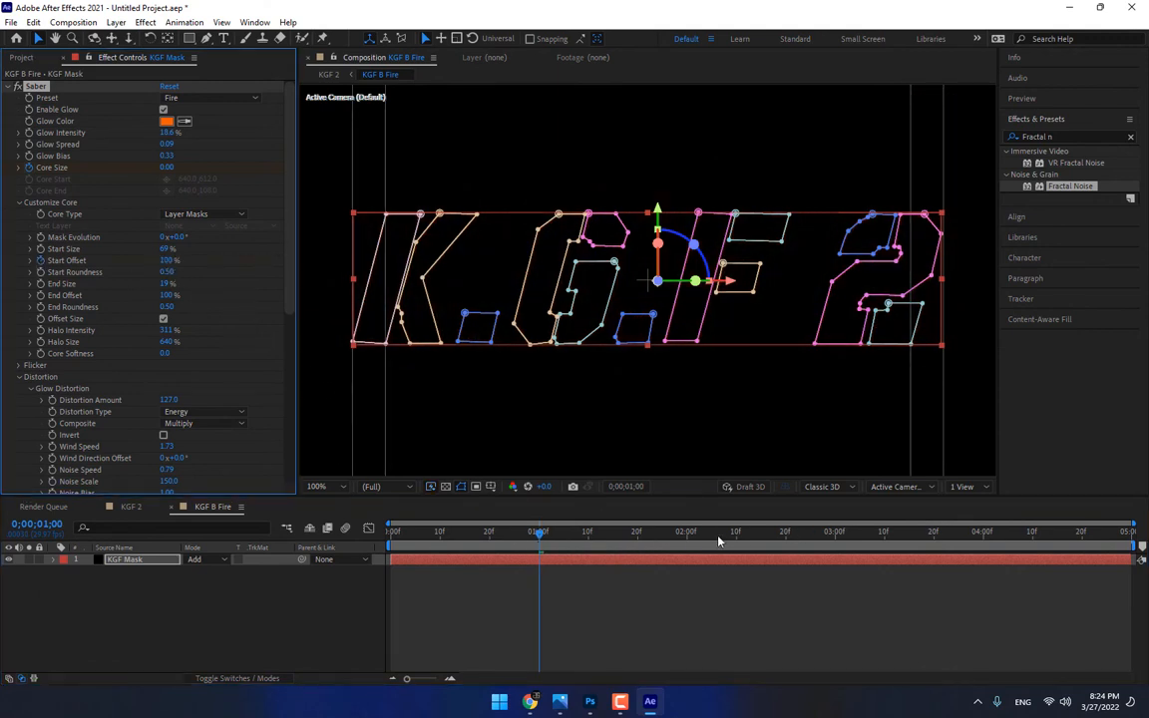
Set the Saber Start Offset to 0% at 0;00;02;00 and check the fire drawing on in both compositions
left_click(687, 531)
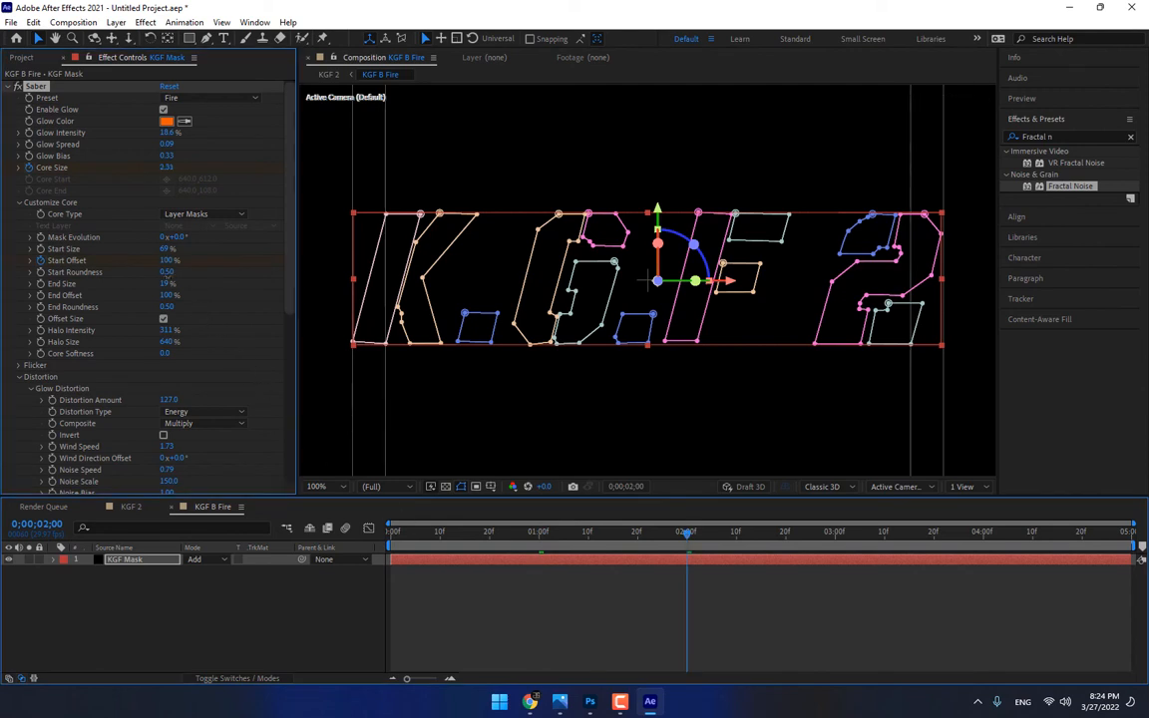
key("ctrl+z")
left_click(525, 605)
left_click_drag(569, 531, 619, 533)
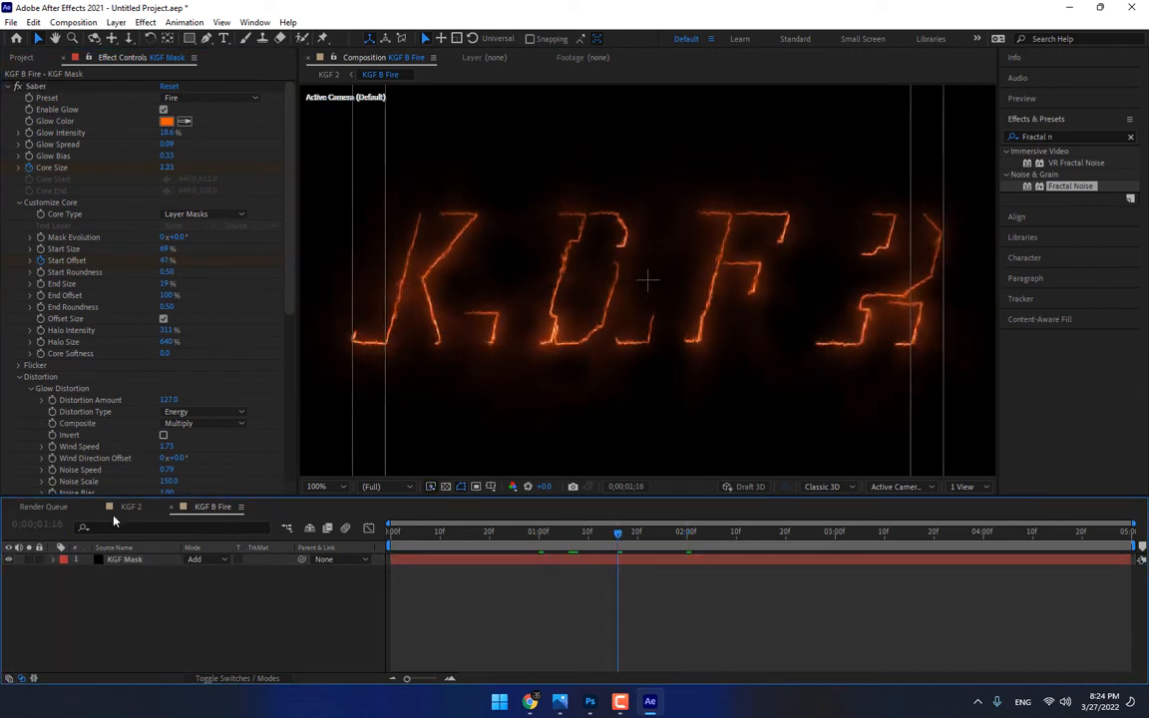
left_click(126, 507)
left_click_drag(505, 534, 653, 535)
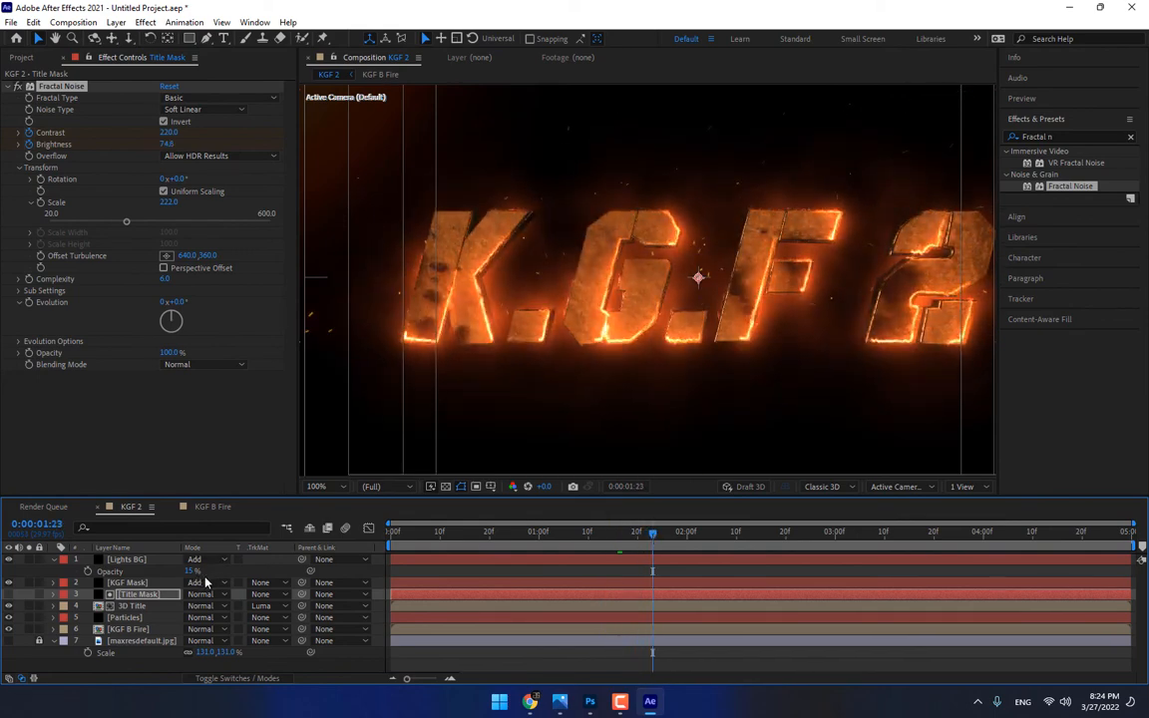
Shift the Particles layer in time so it starts at about 0:00:01:06
left_click(125, 617)
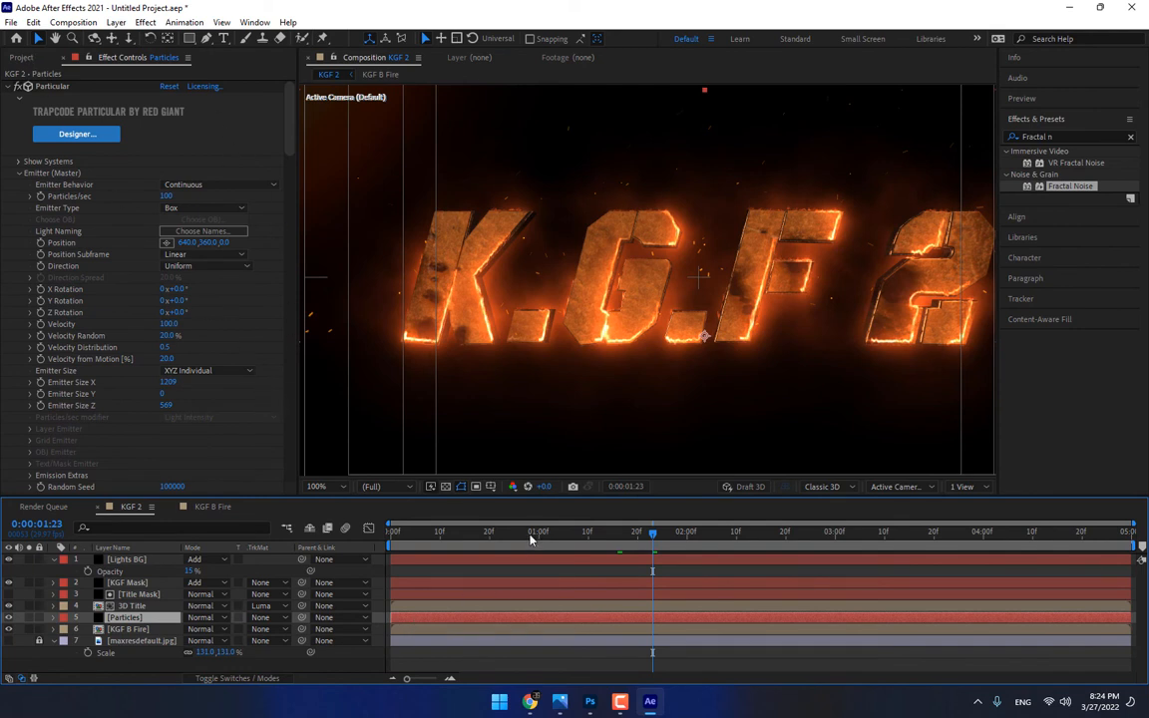
left_click(593, 535)
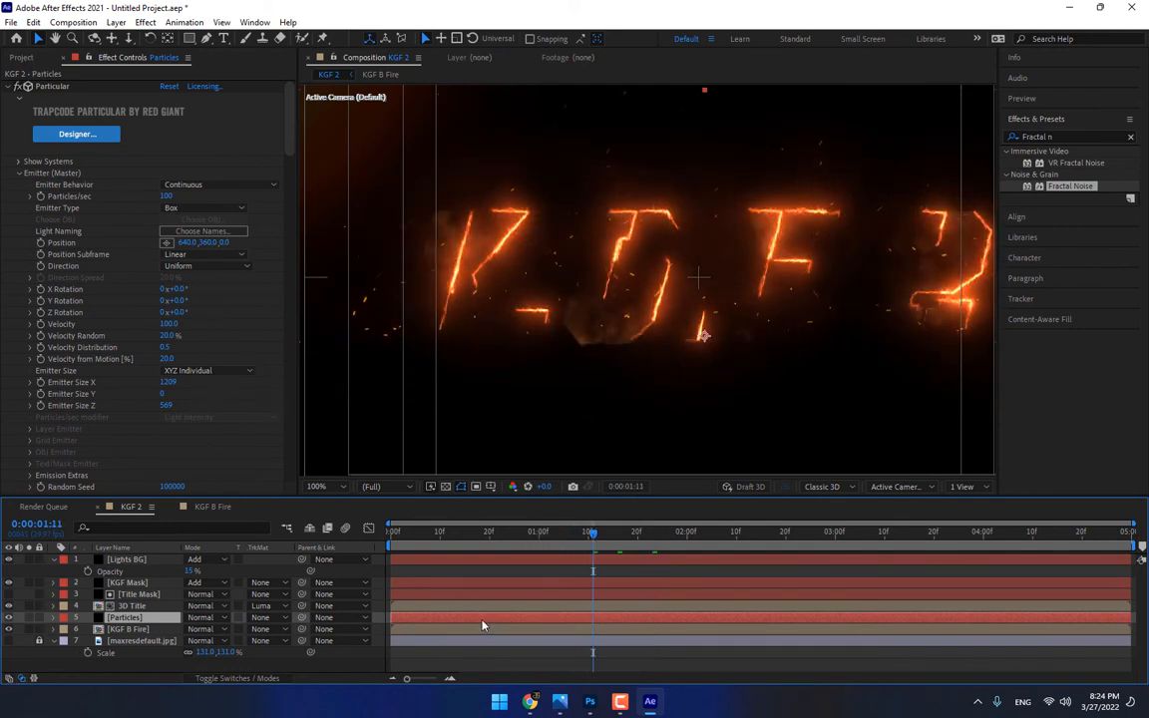
left_click_drag(482, 625, 661, 620)
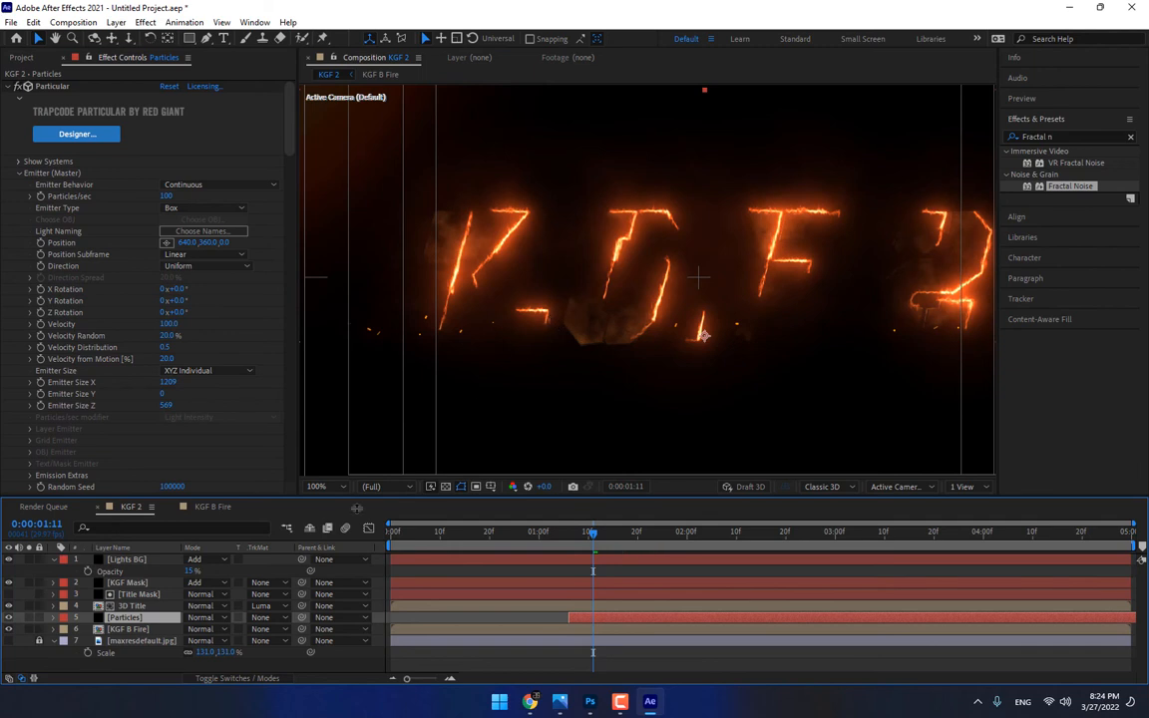
Set the Particles layer's Particular Emitter Size Y to 134 and Emitter Size X to 864
mouse_move(282, 151)
left_mouse_down()
mouse_move(288, 210)
mouse_move(289, 157)
left_mouse_up()
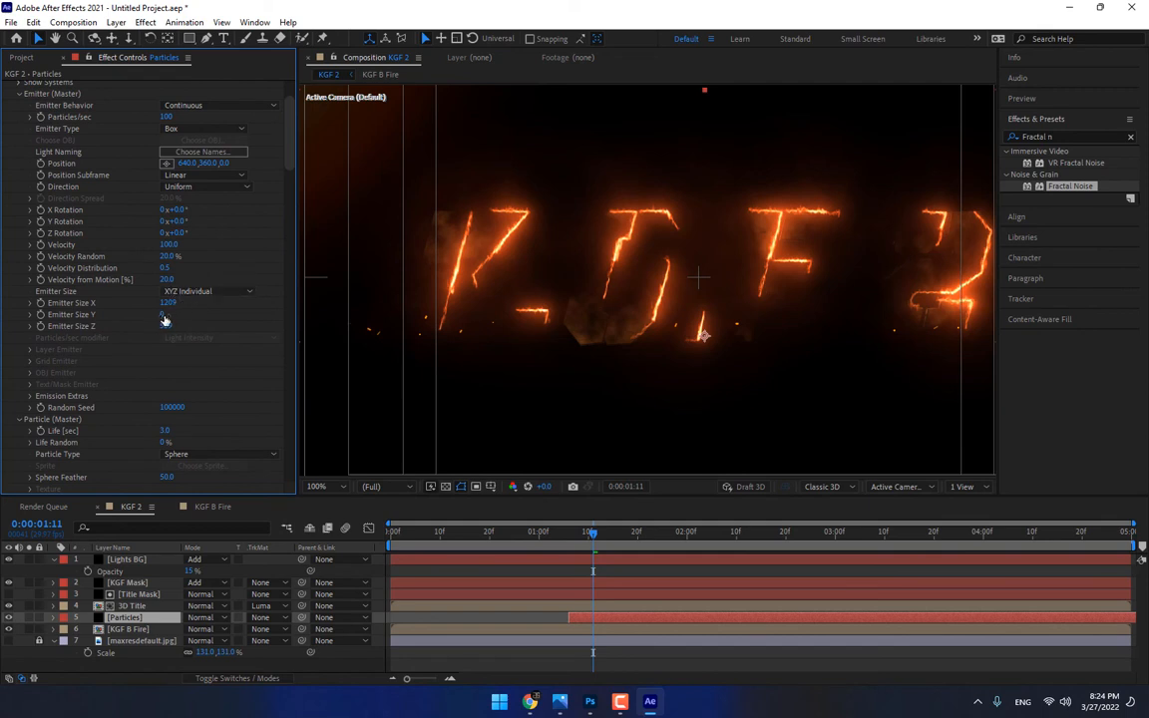
left_click_drag(162, 314, 211, 312)
left_click_drag(168, 303, 169, 414)
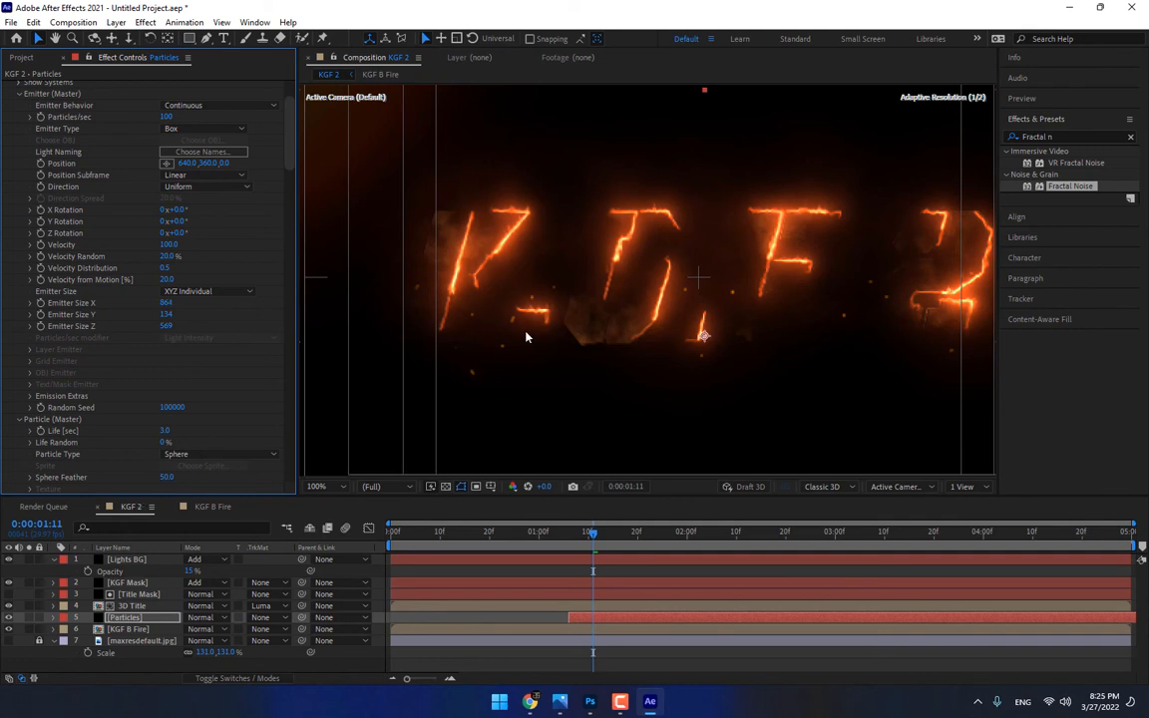
Raise the Particular emitter to position 631, 310, set Particles/sec to 230 and check the embers up to 0:00:02:11
scroll(107, 133, "up", 3)
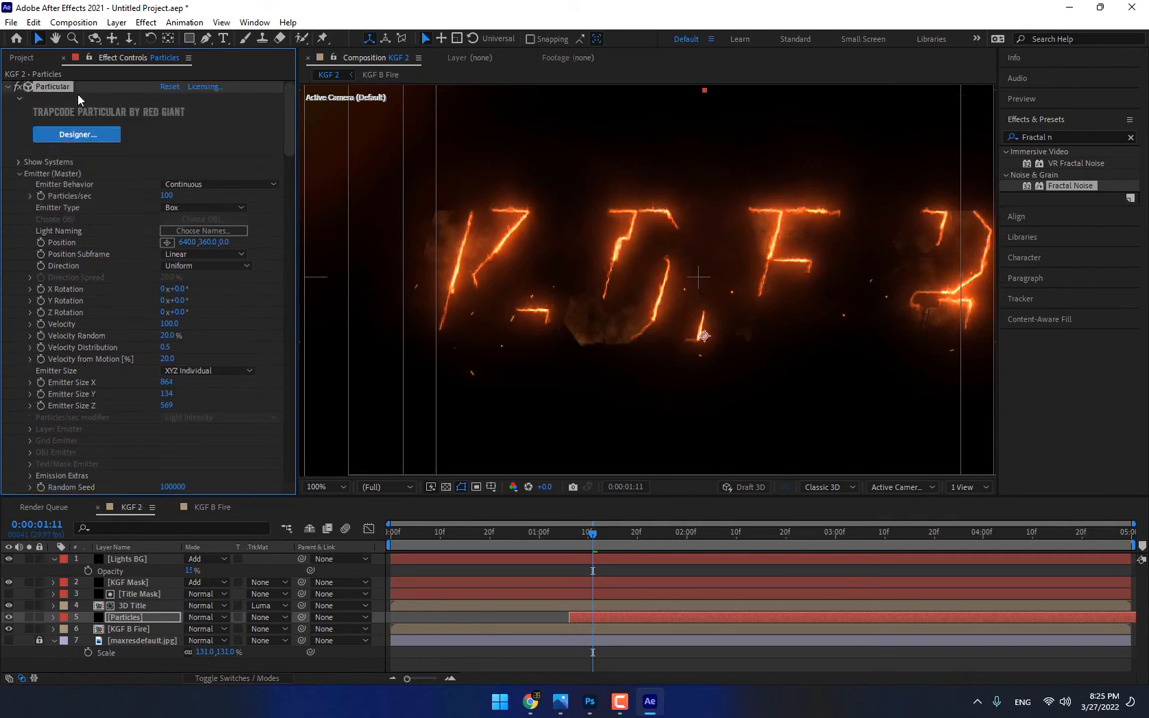
left_click_drag(703, 334, 700, 312)
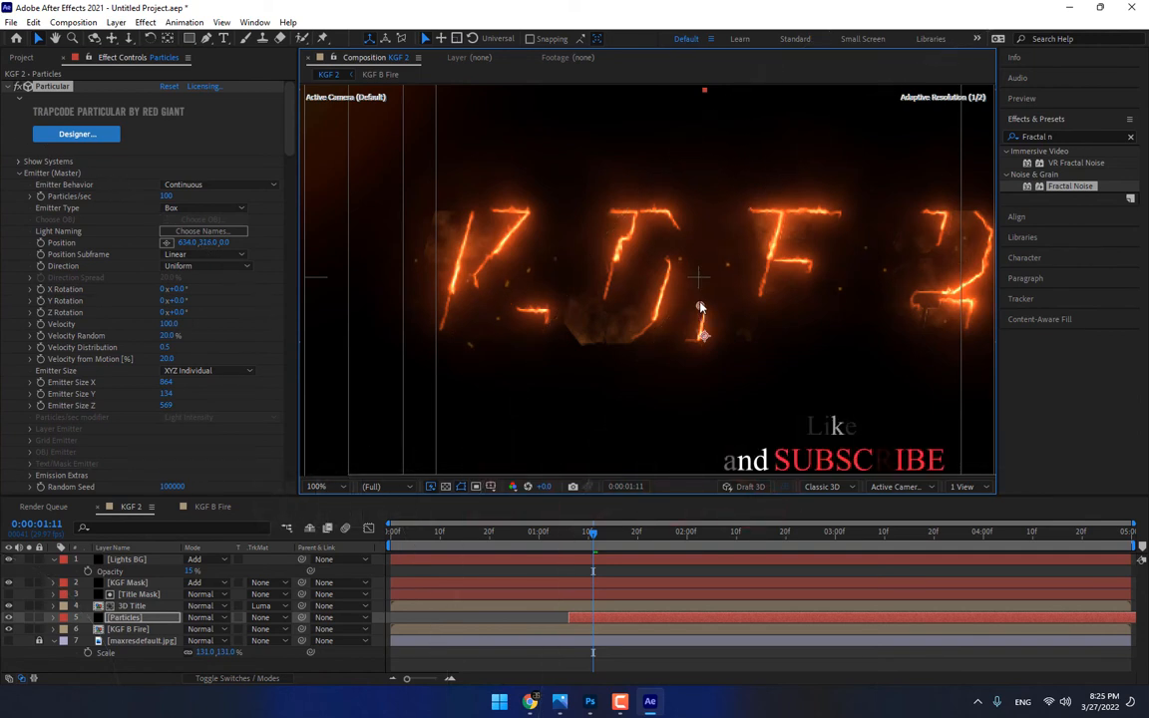
left_click(166, 196)
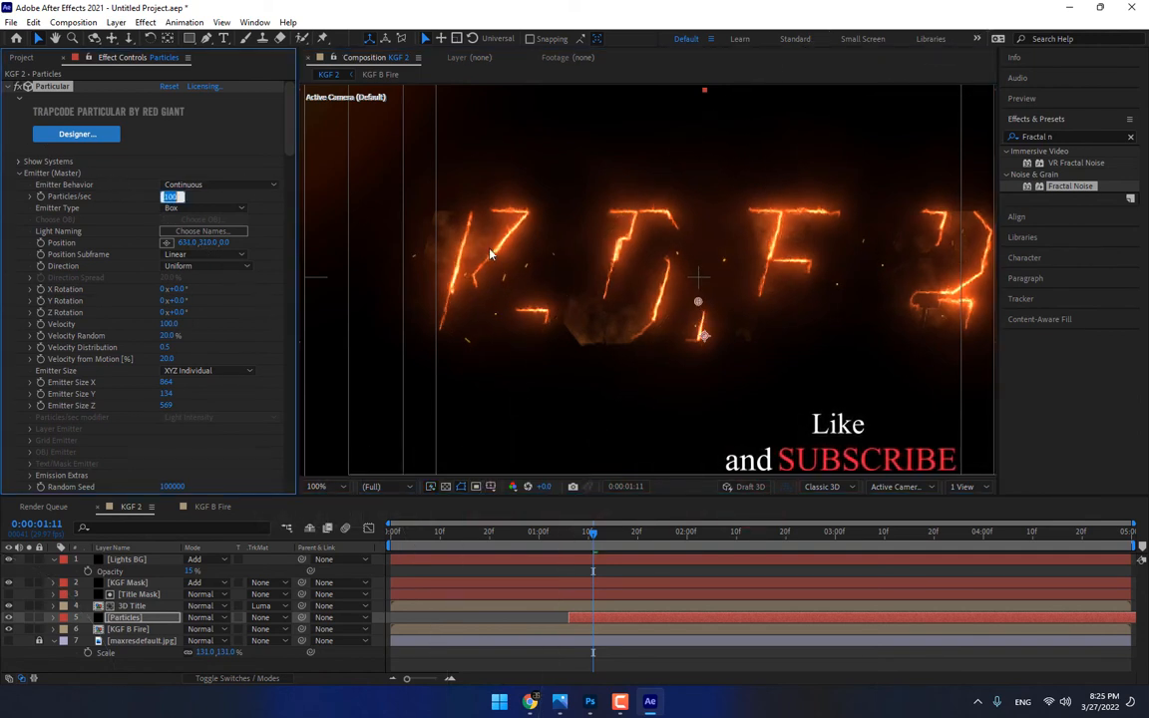
type("230")
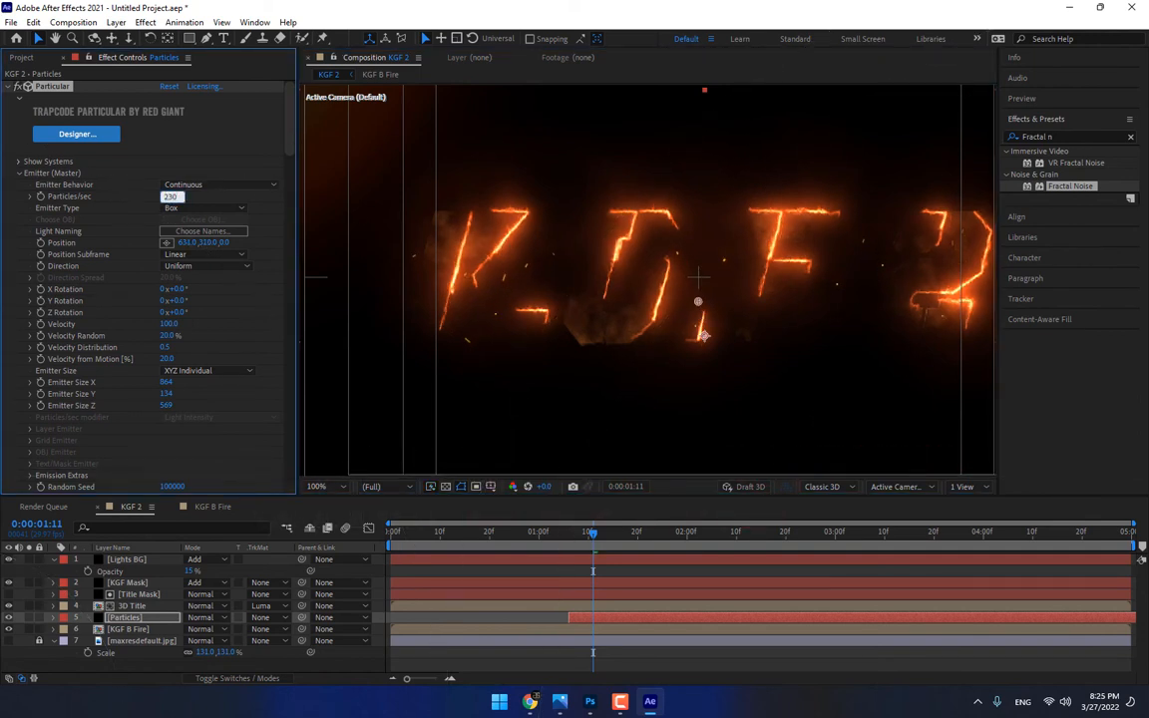
key("Return")
left_click_drag(592, 551, 743, 521)
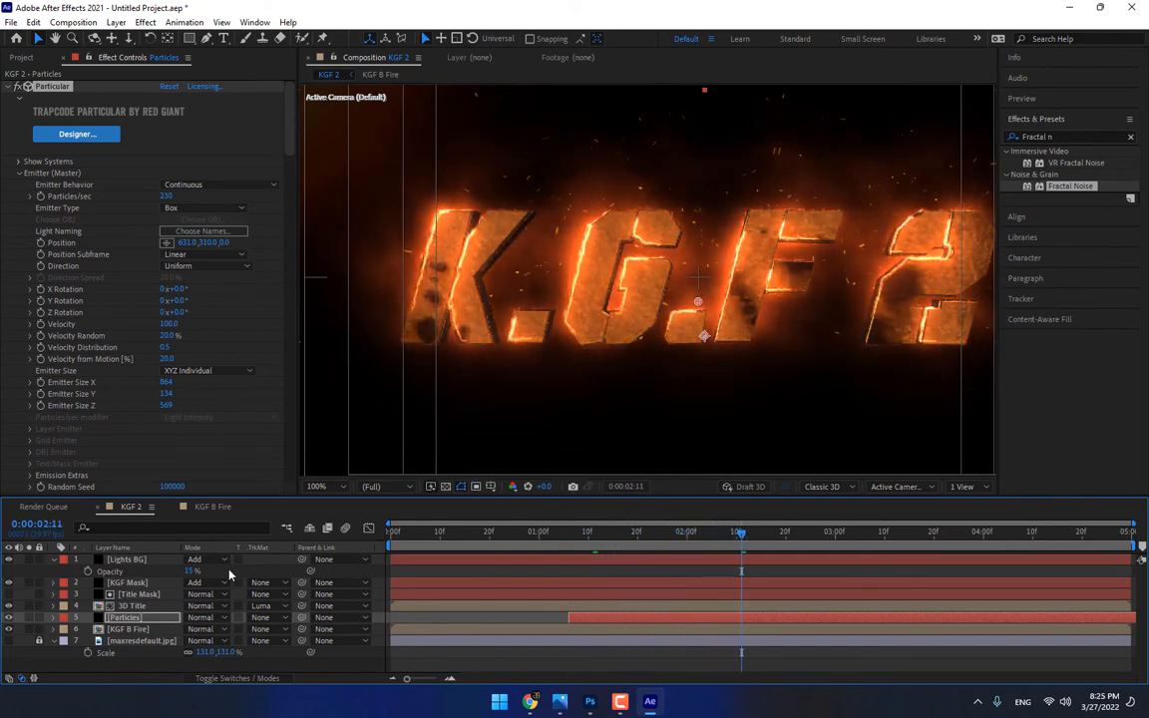
Collapse the Lights BG properties and scrub through the KGF 2 animation back to 0:00:00:00
left_click(55, 561)
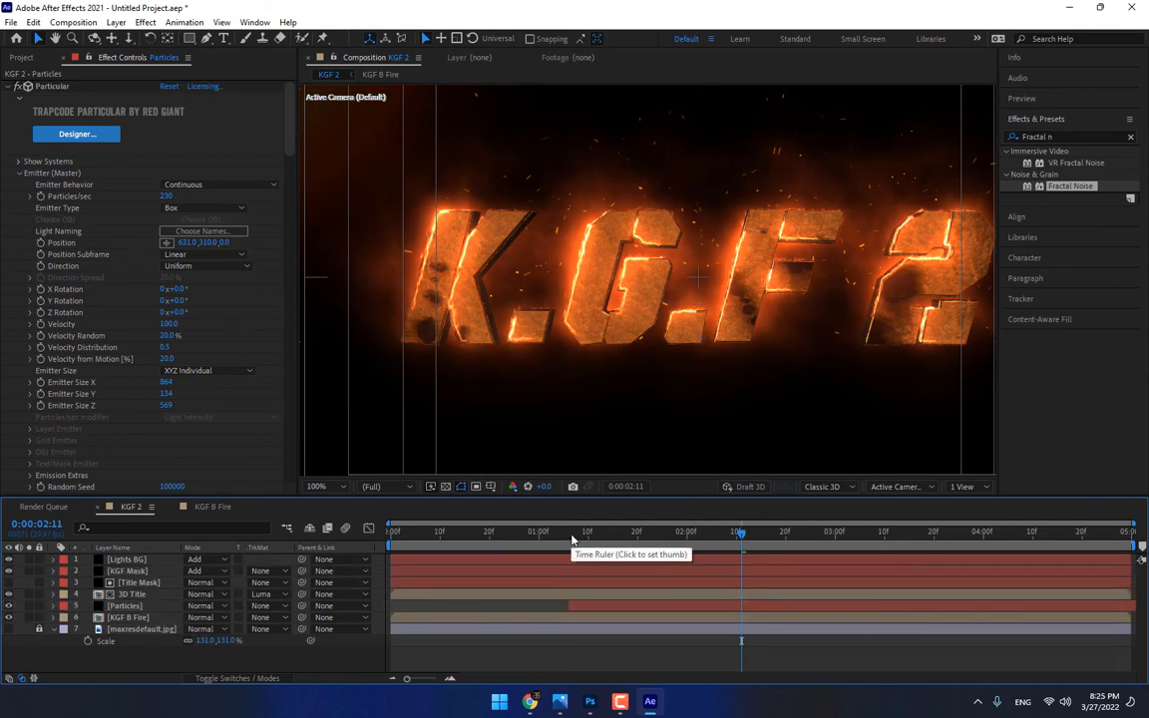
mouse_move(573, 538)
left_mouse_down()
mouse_move(584, 534)
mouse_move(519, 548)
left_mouse_up()
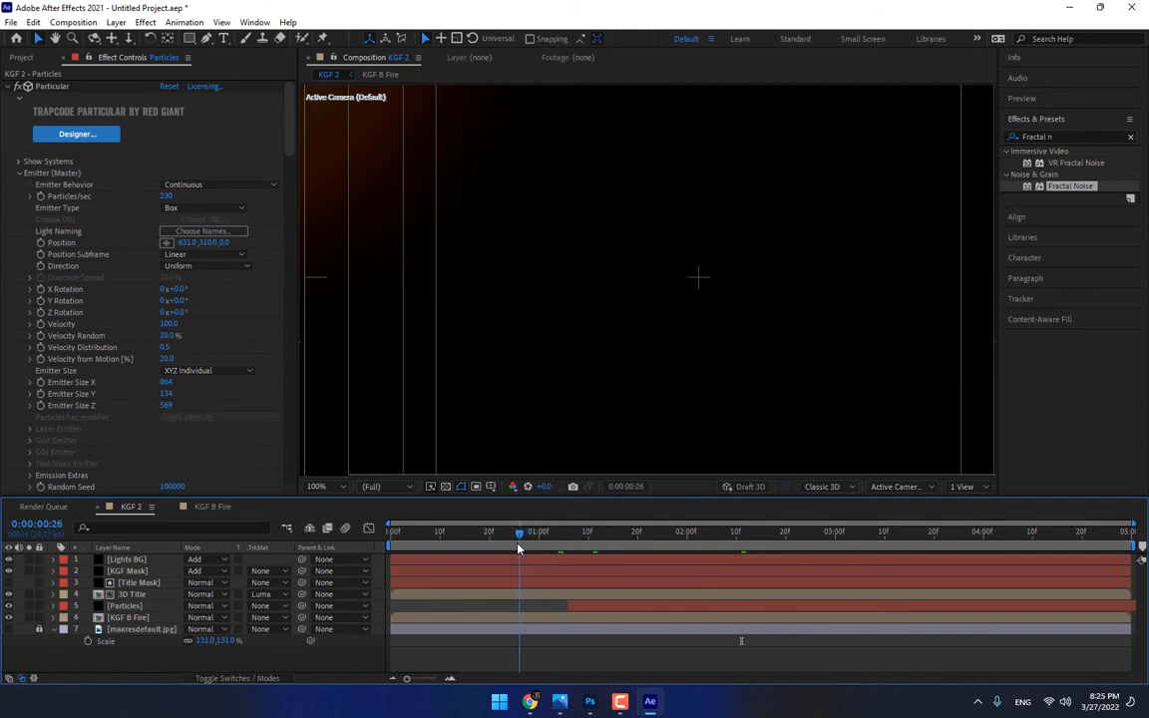
left_click_drag(518, 548, 368, 564)
left_click(756, 535)
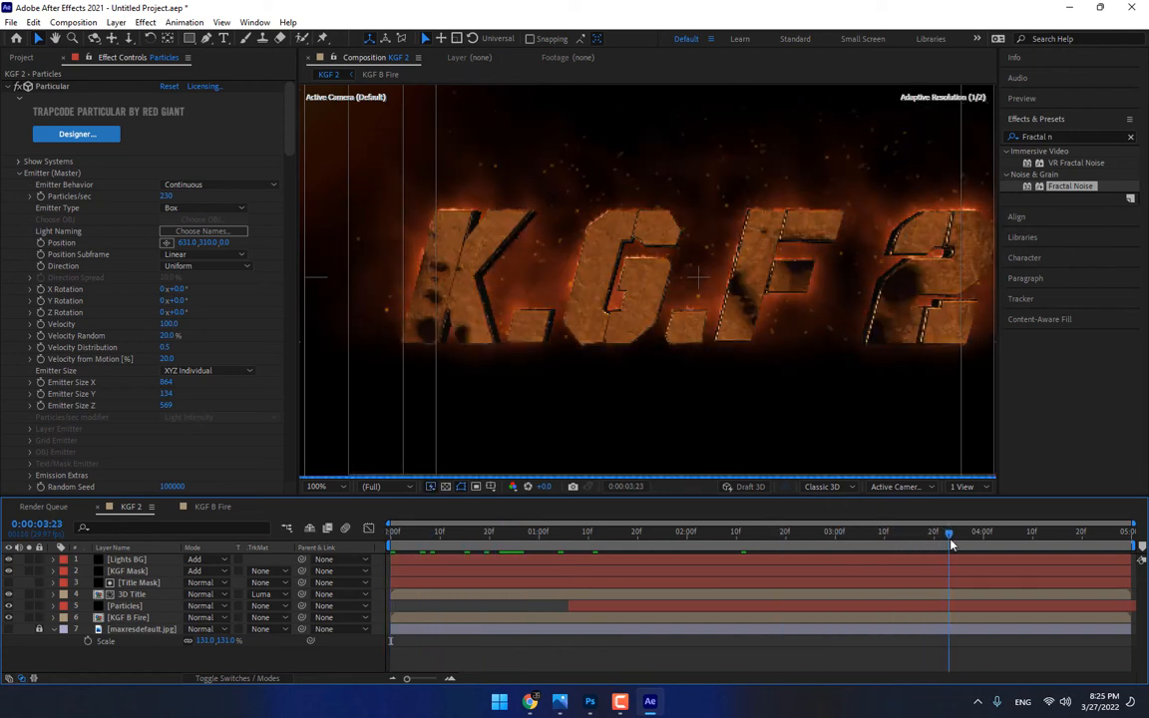
left_click_drag(732, 553, 345, 567)
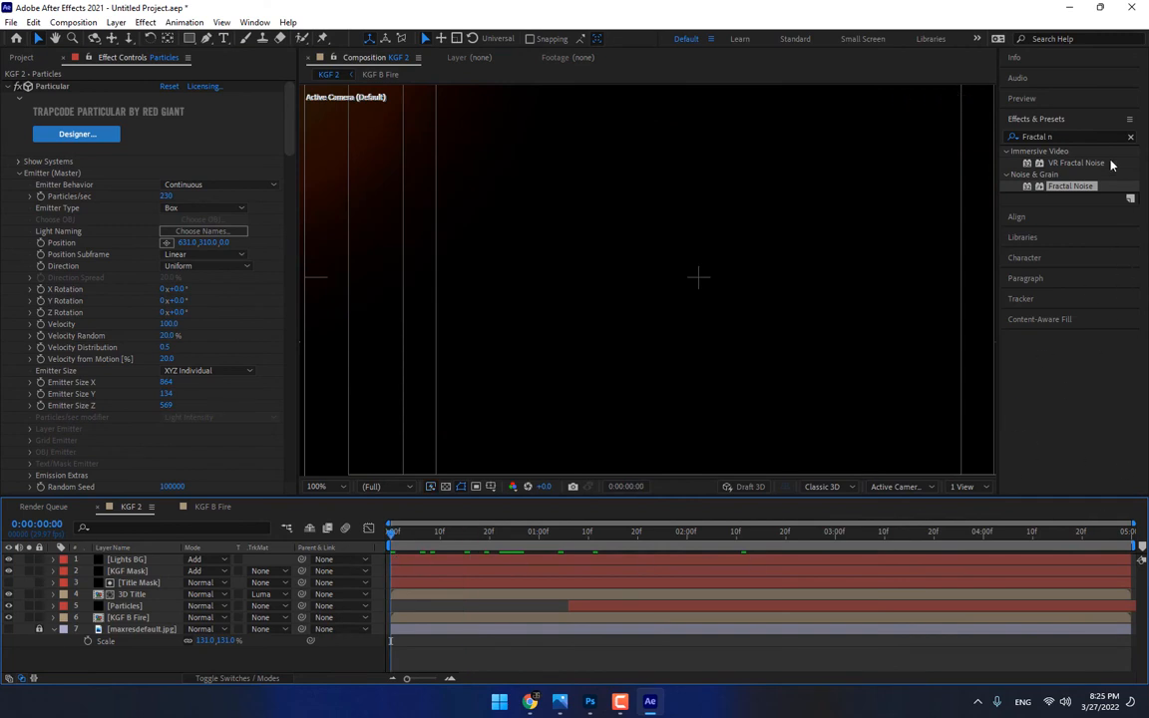
Play a preview of the KGF 2 composition at Full viewer resolution with the guides hidden
left_click(1023, 99)
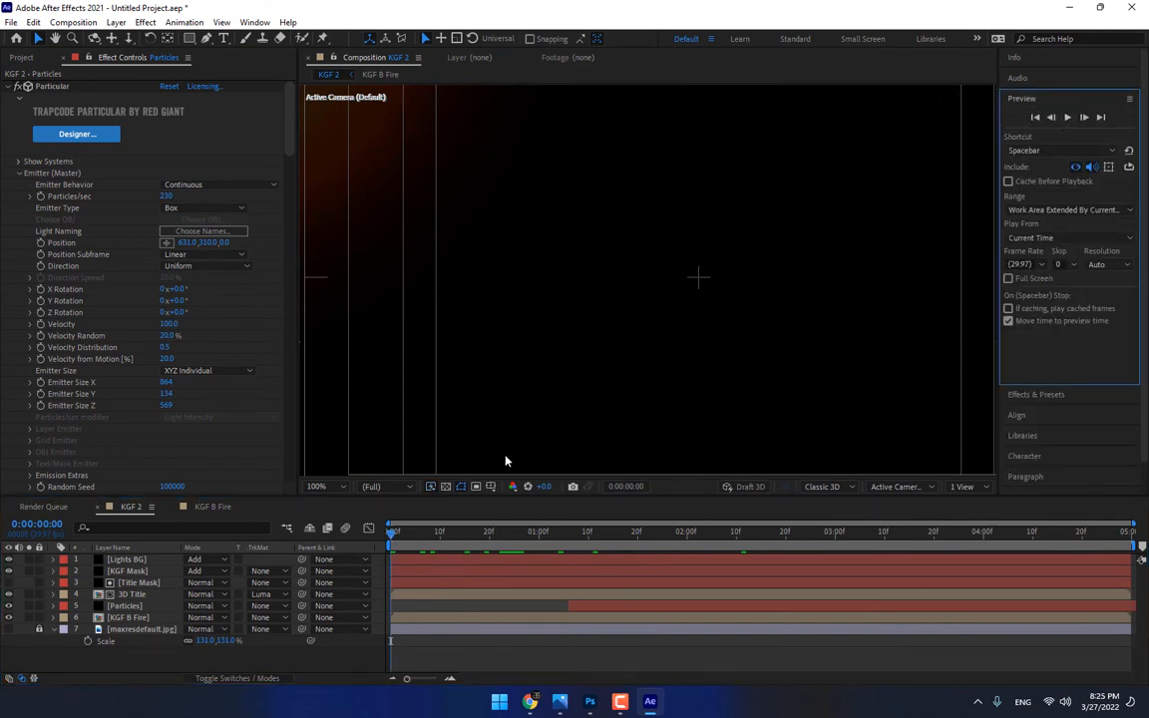
left_click(375, 486)
left_click(369, 510)
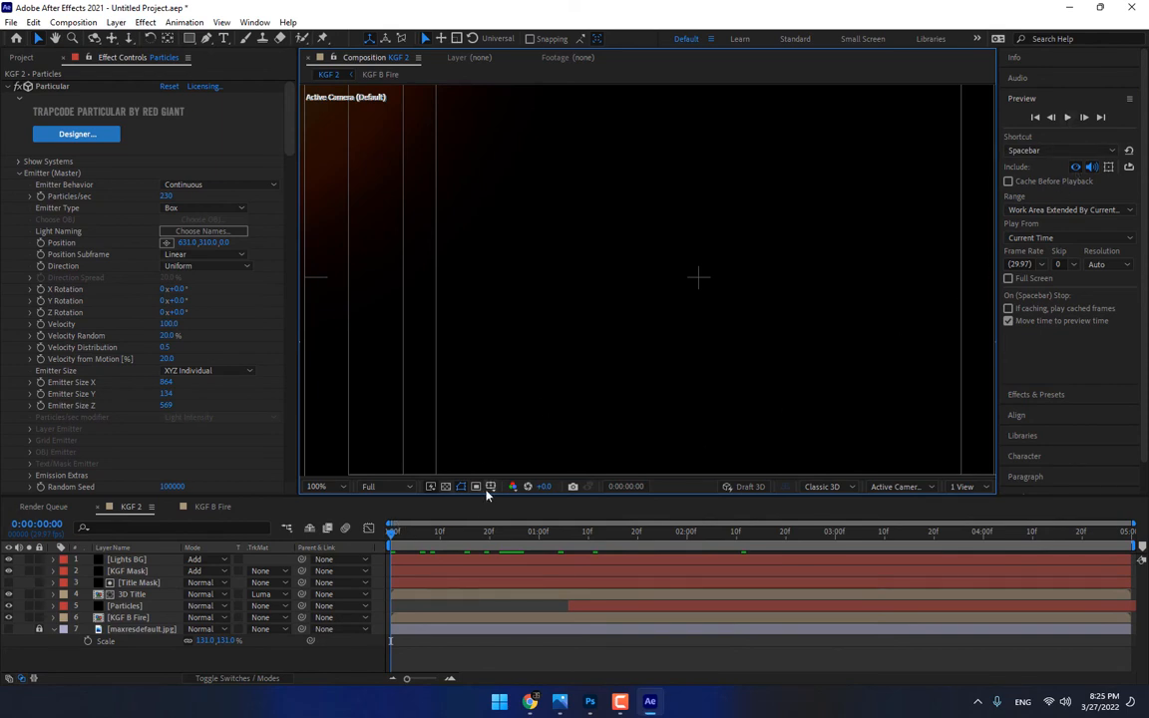
left_click(445, 486)
left_click(508, 503)
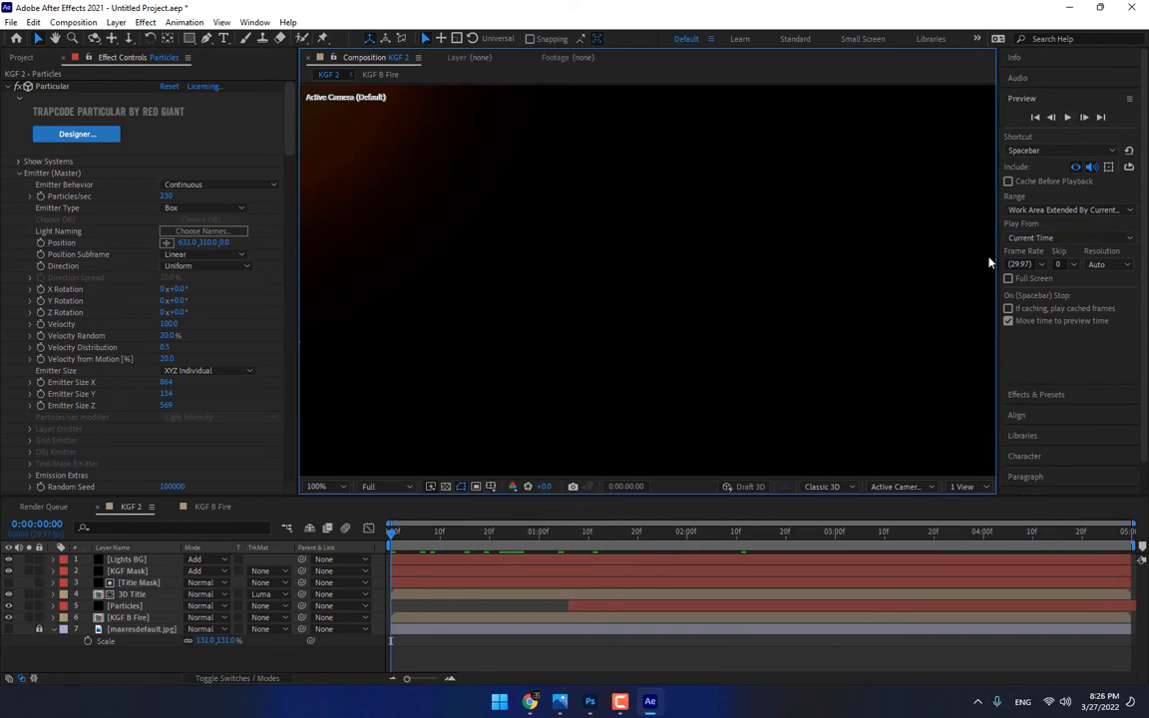
left_click(1067, 116)
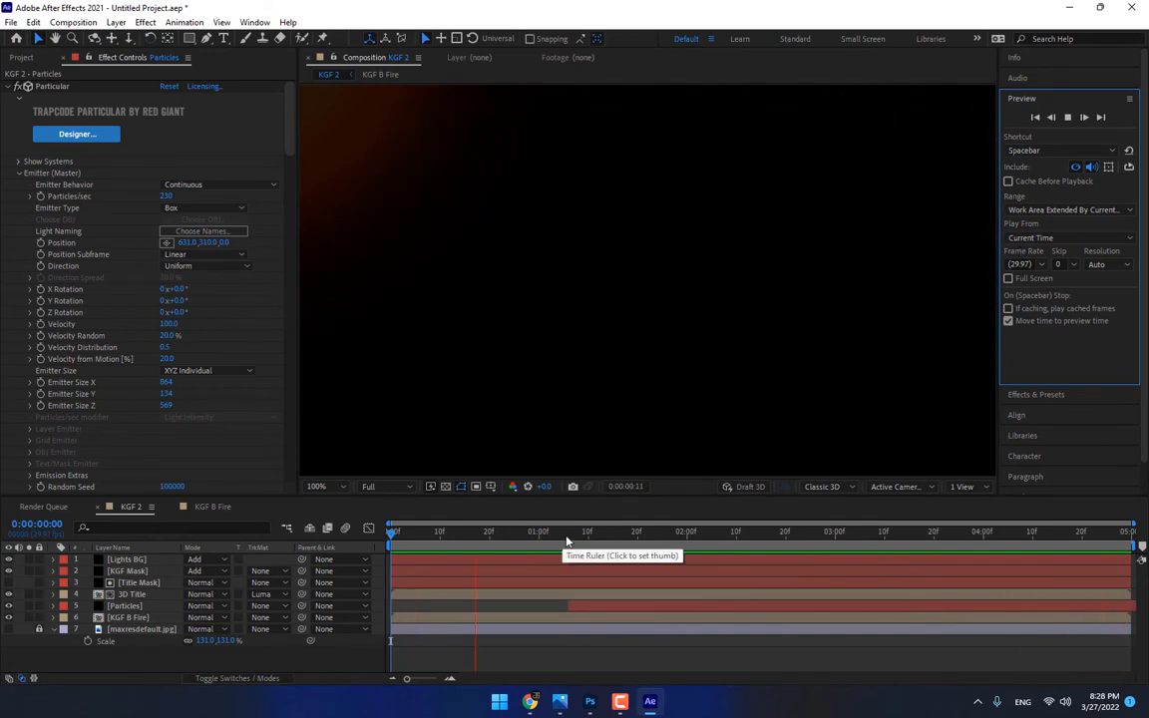
key("space")
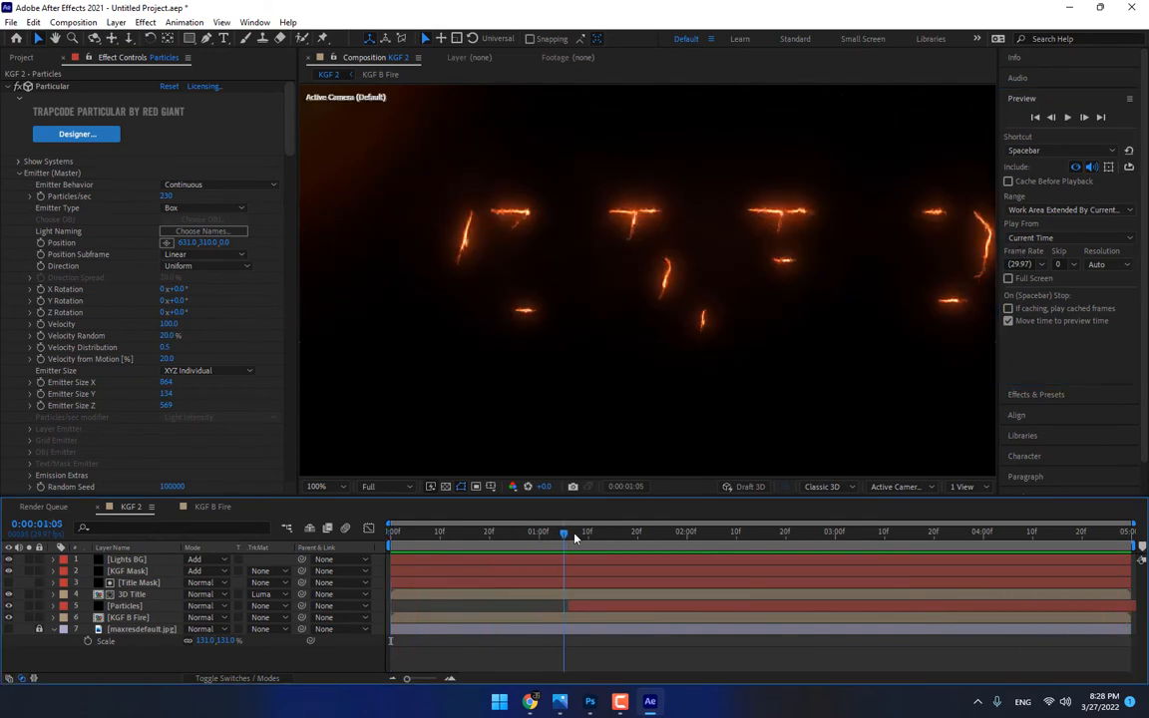
In KGF B Fire, raise the KGF Mask's Saber Core Size to 3.74 at 0;00;02;00 and Glow Intensity to about 20.8%, and check KGF 2
left_click(135, 619)
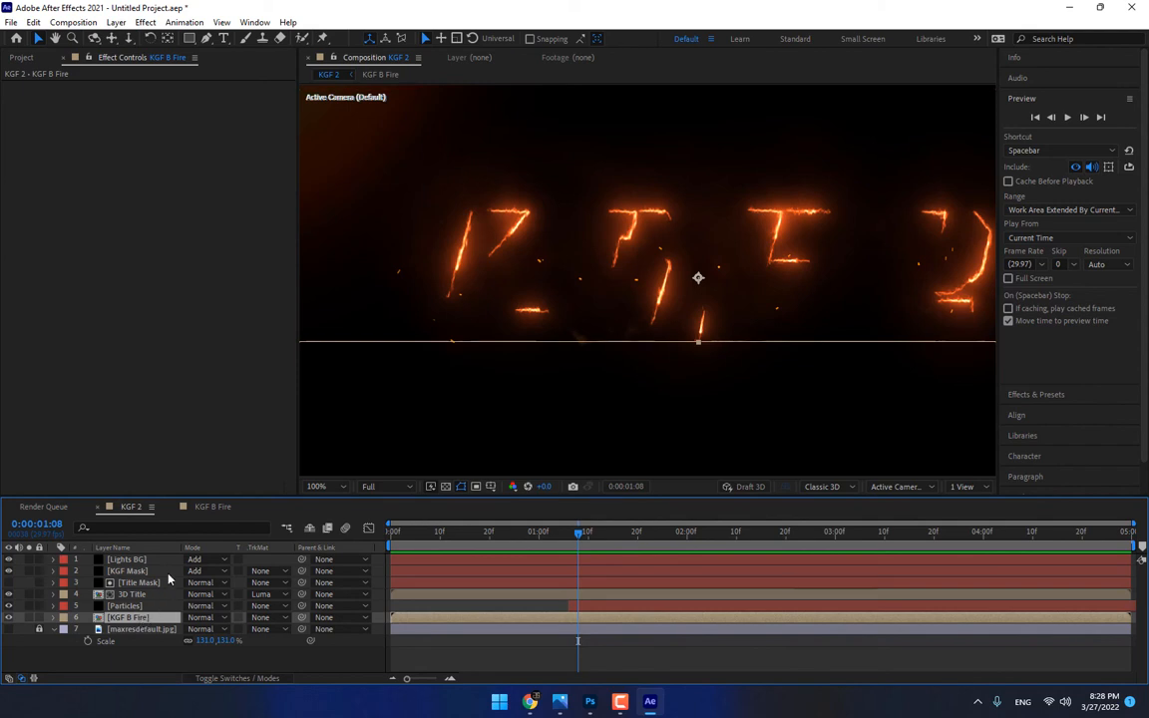
left_click(216, 508)
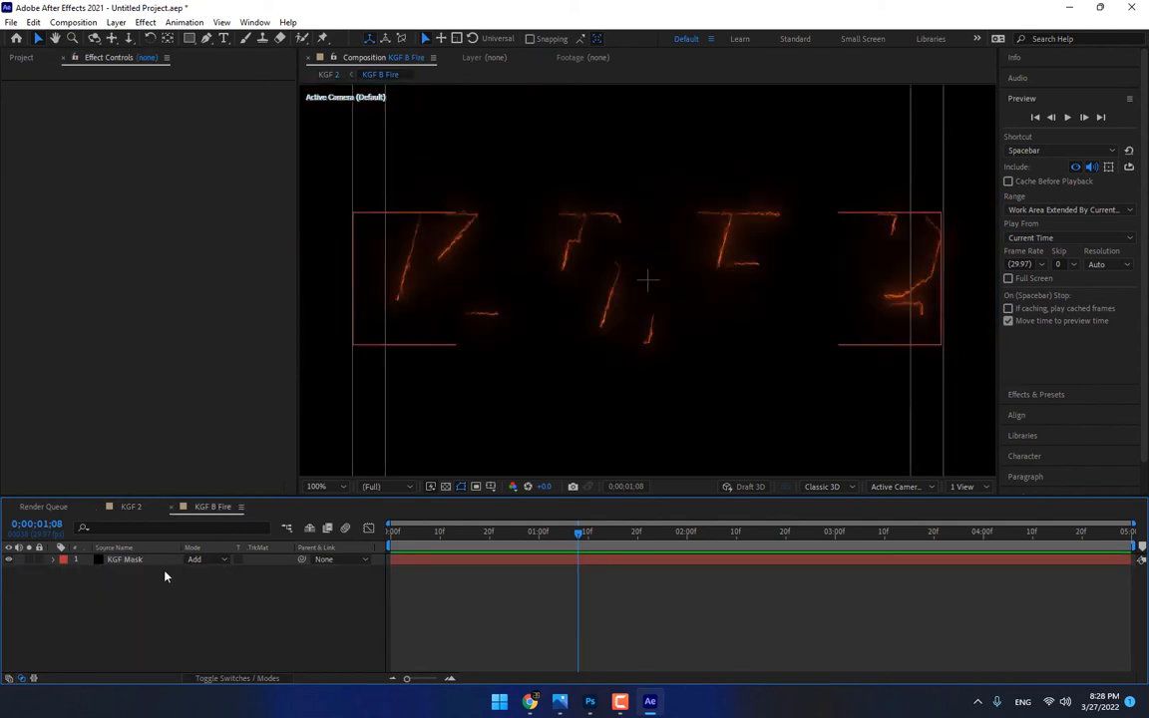
left_click(120, 559)
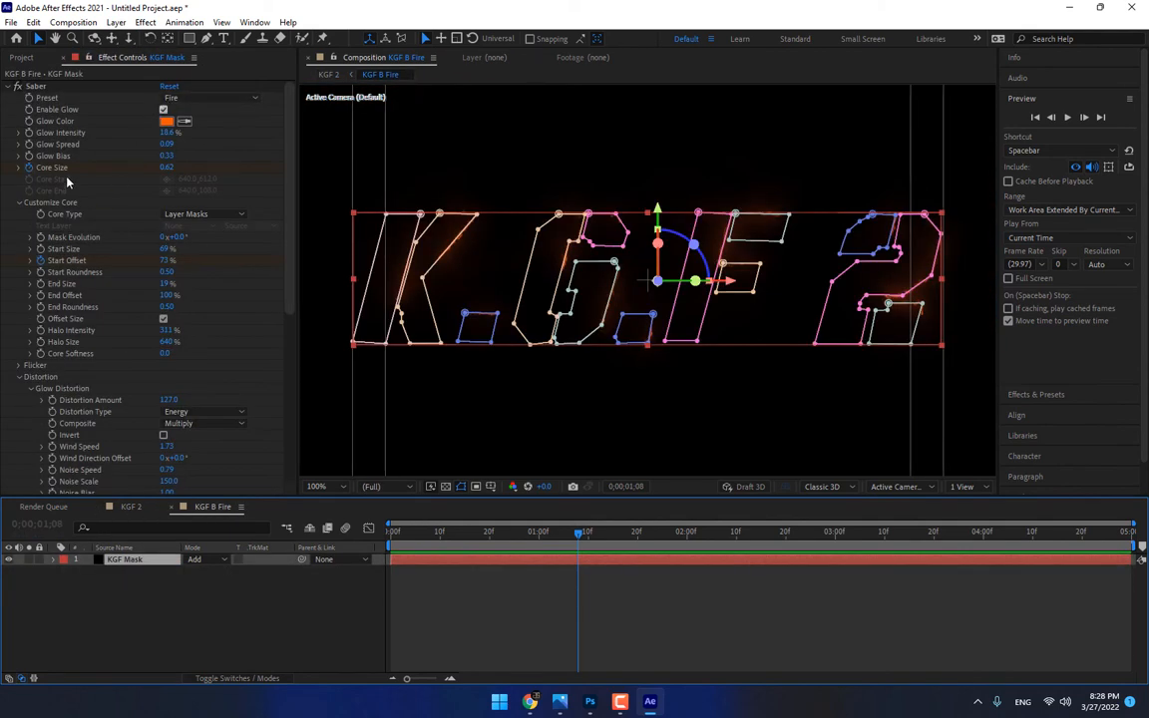
key("u")
left_click(684, 534)
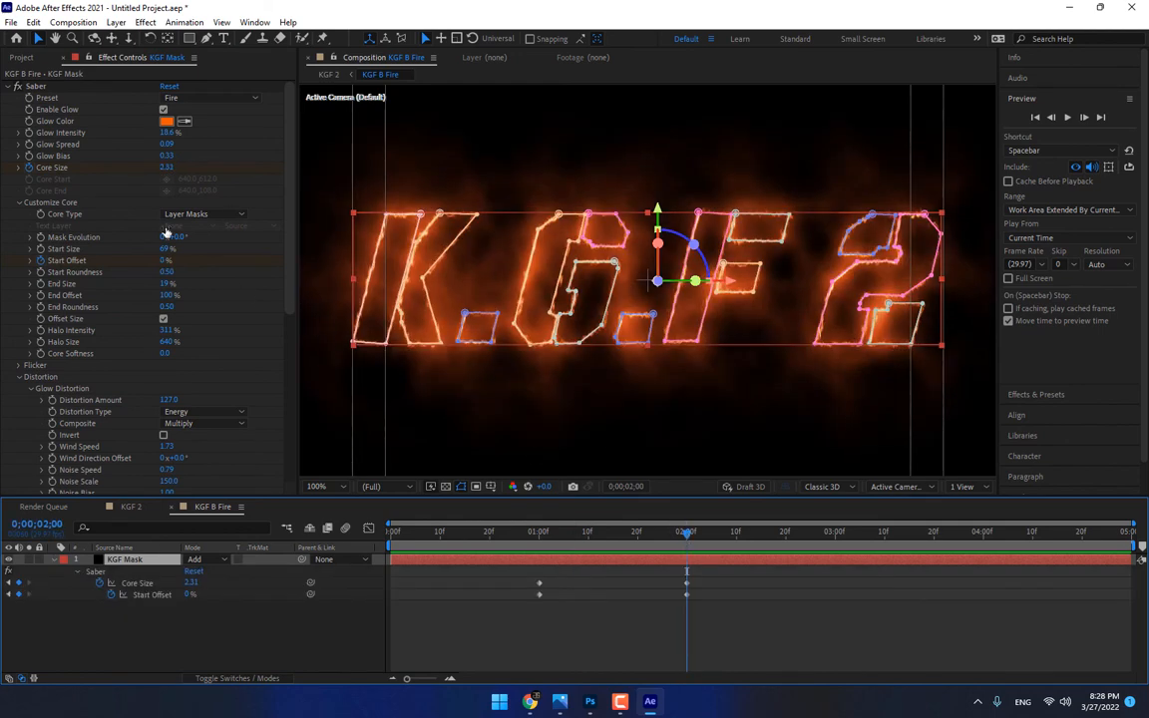
left_click_drag(165, 170, 214, 170)
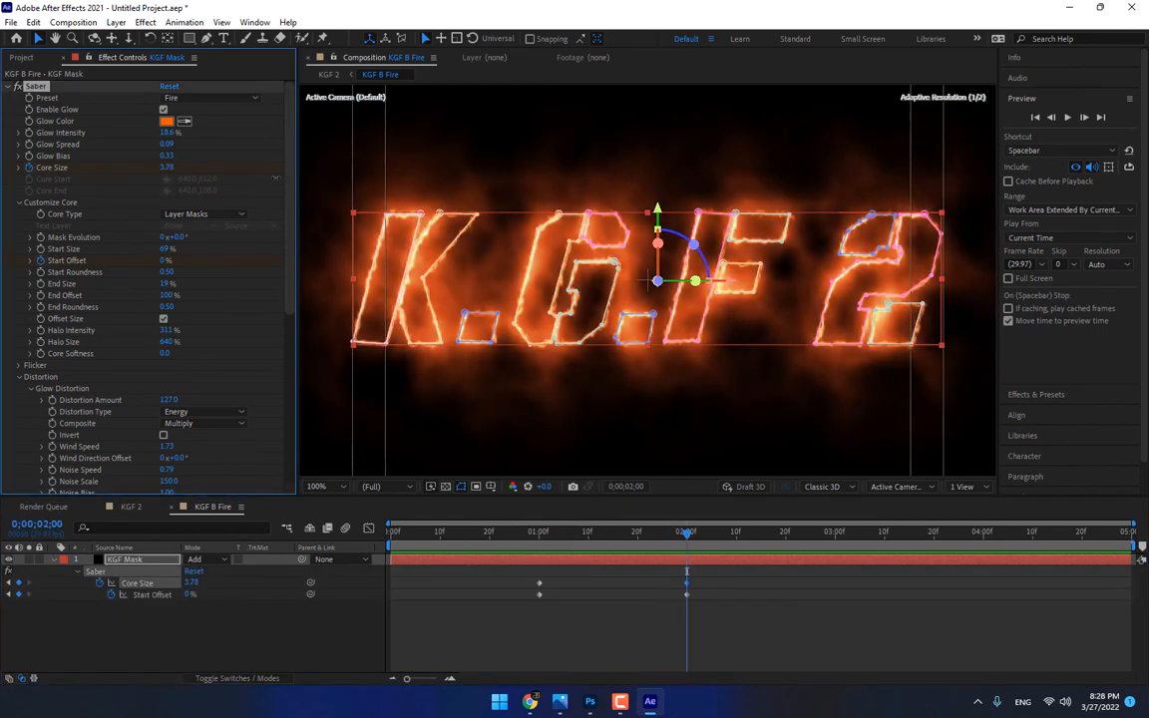
left_click_drag(166, 133, 189, 134)
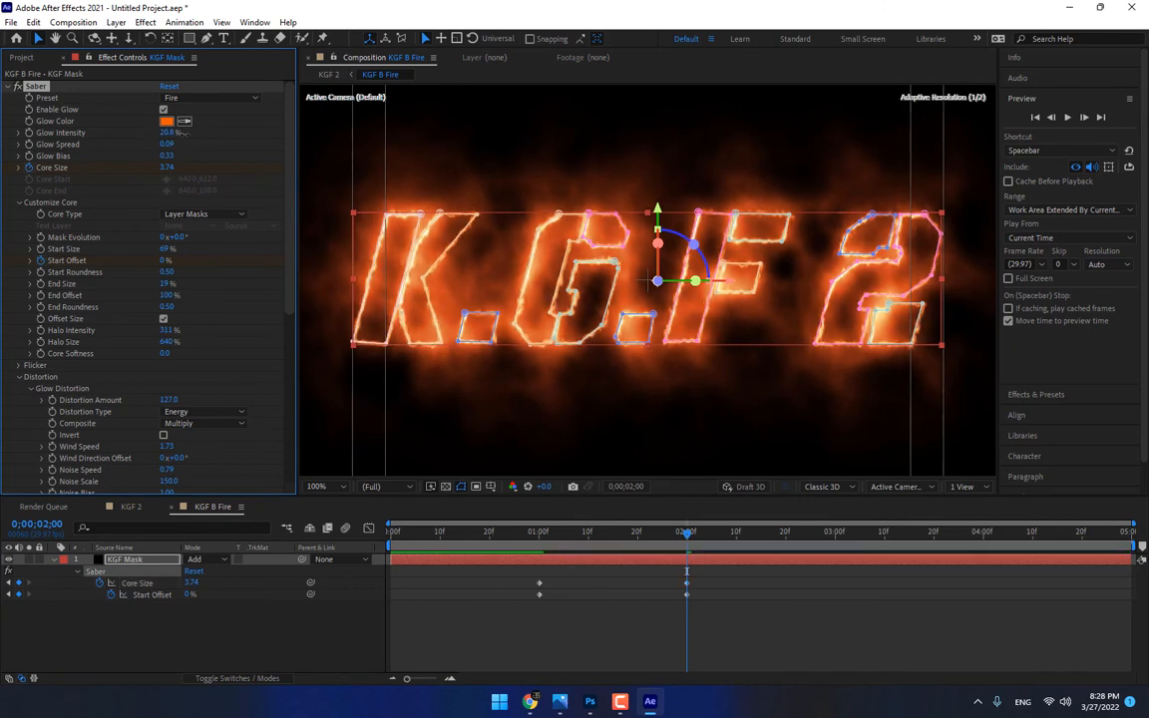
left_click(130, 507)
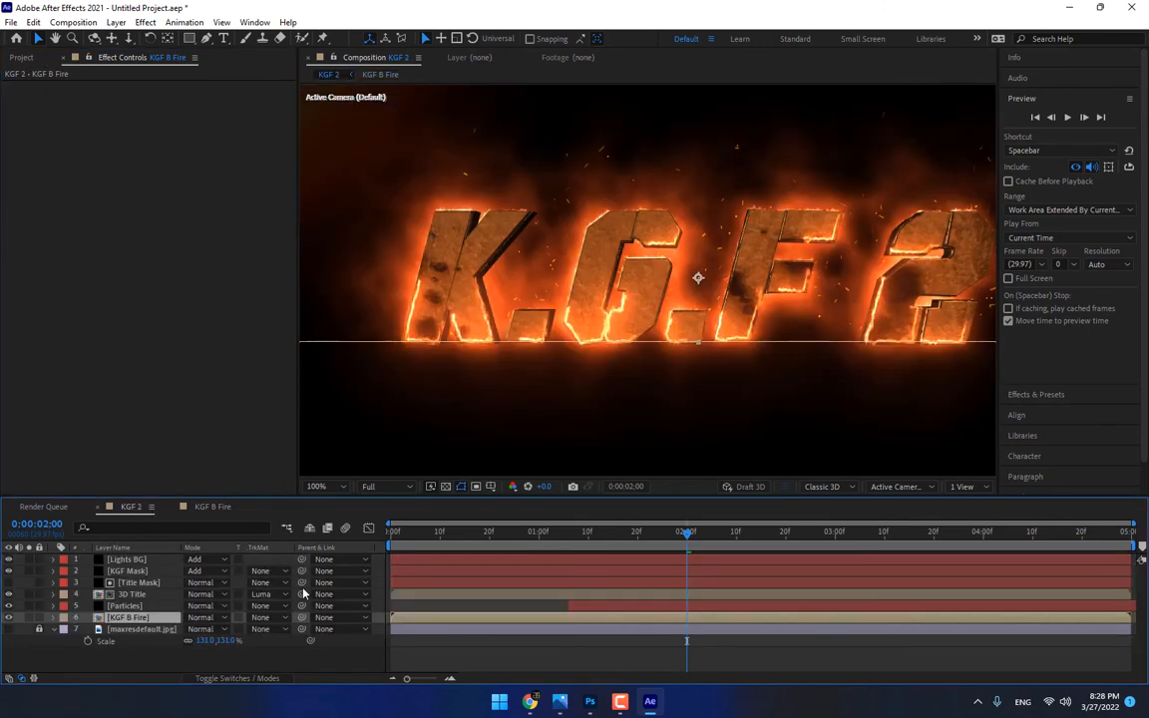
Import the istockphoto starburst and c6740af vertical streak flare images from the Desktop into the project
left_click(22, 57)
double_click(216, 350)
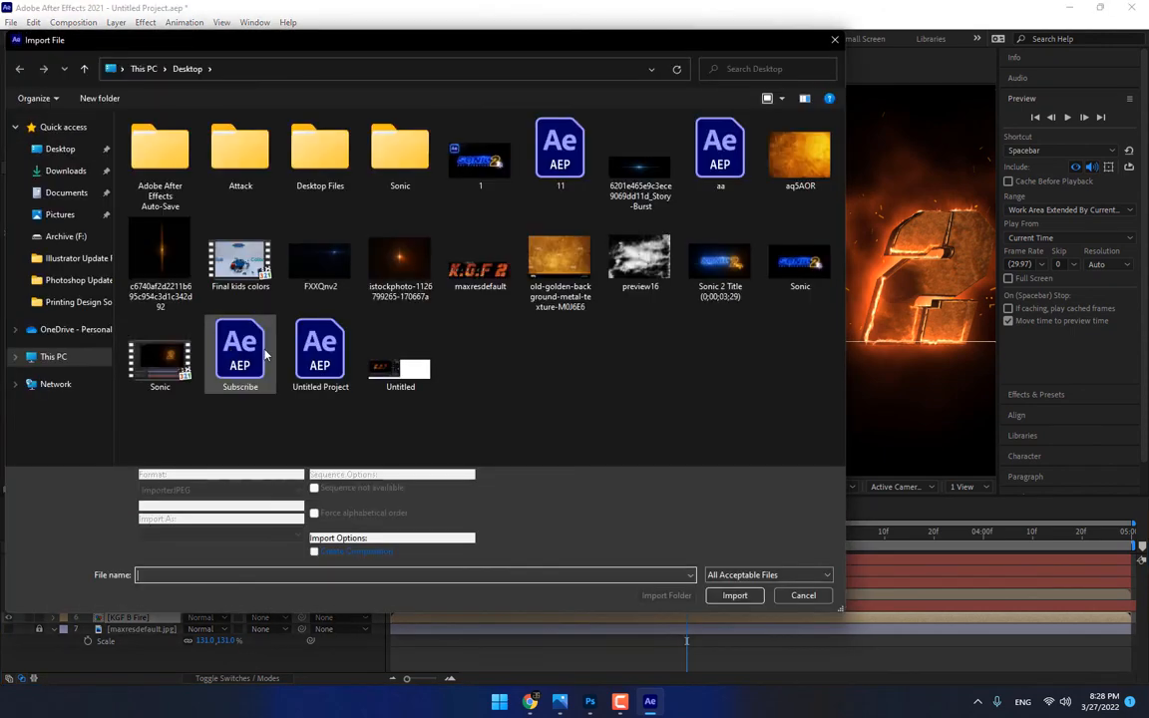
left_click(399, 262)
left_click(160, 261, "ctrl")
left_click(735, 585)
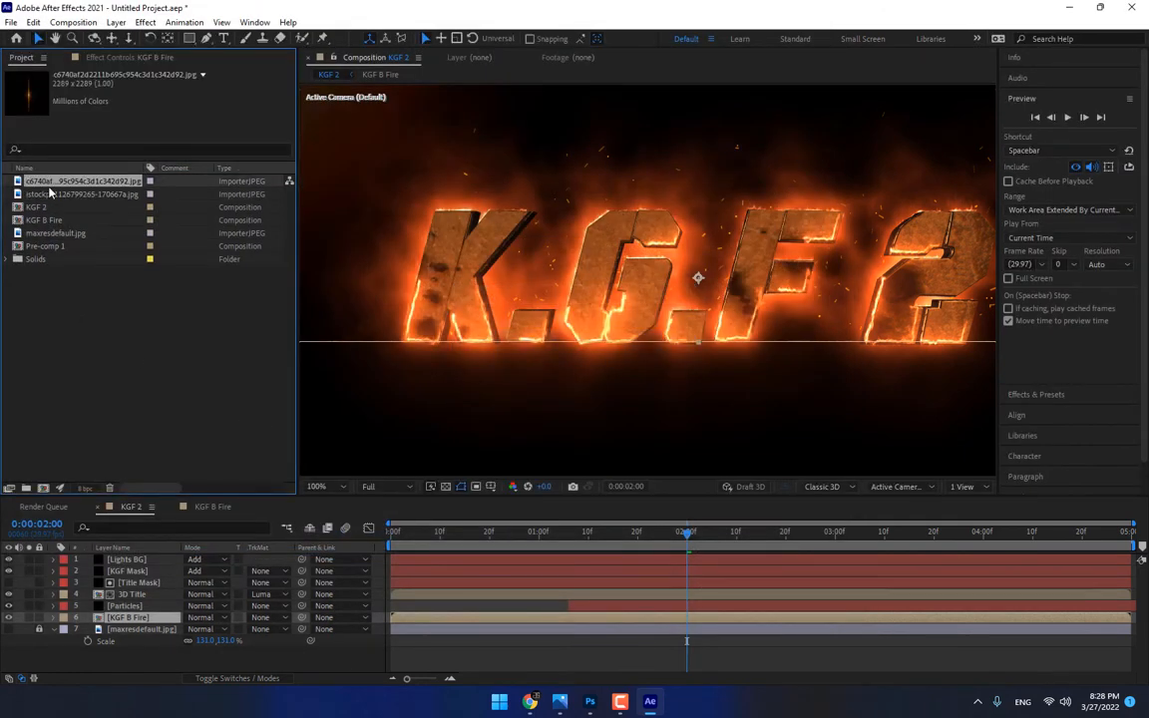
Place the istockphoto starburst flare over the letter K in KGF 2 and set its blending mode to Add
left_click_drag(49, 188, 417, 258)
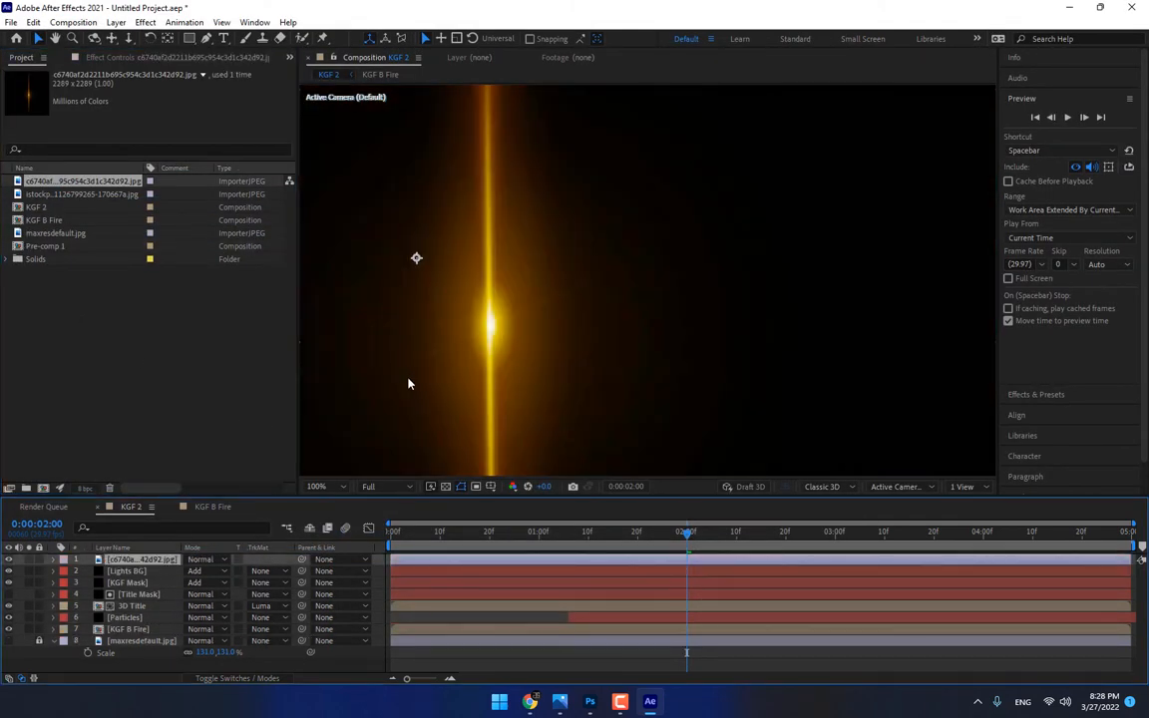
key("ctrl+z")
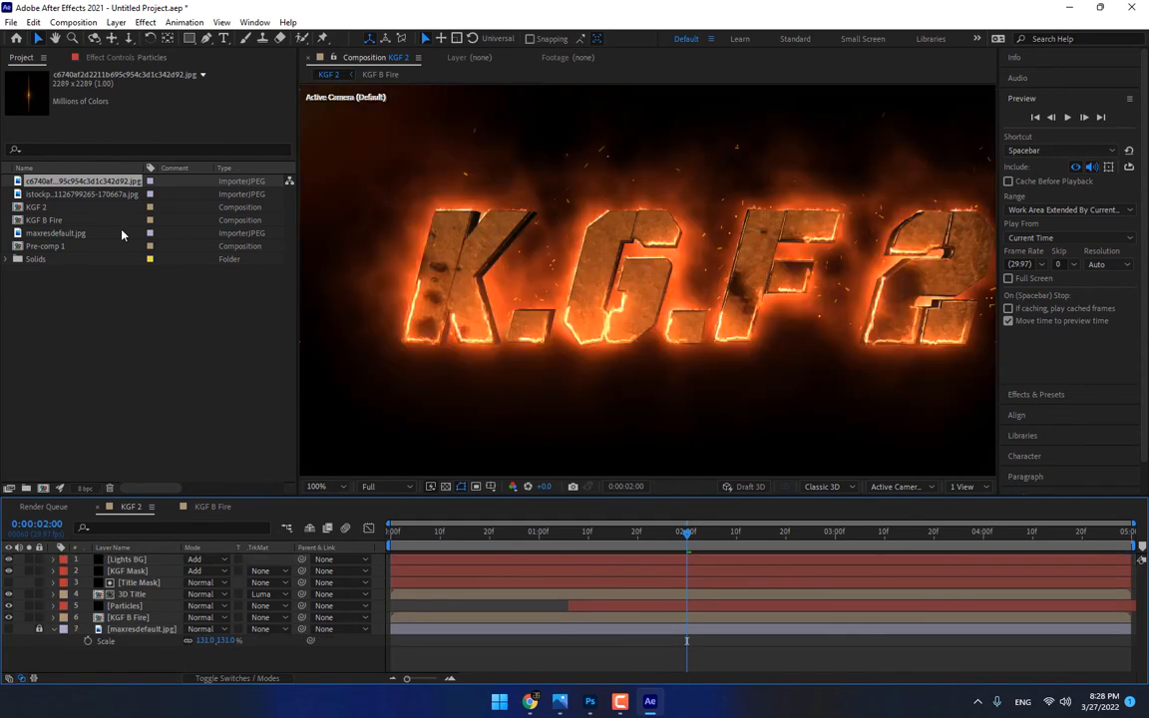
left_click_drag(92, 195, 481, 283)
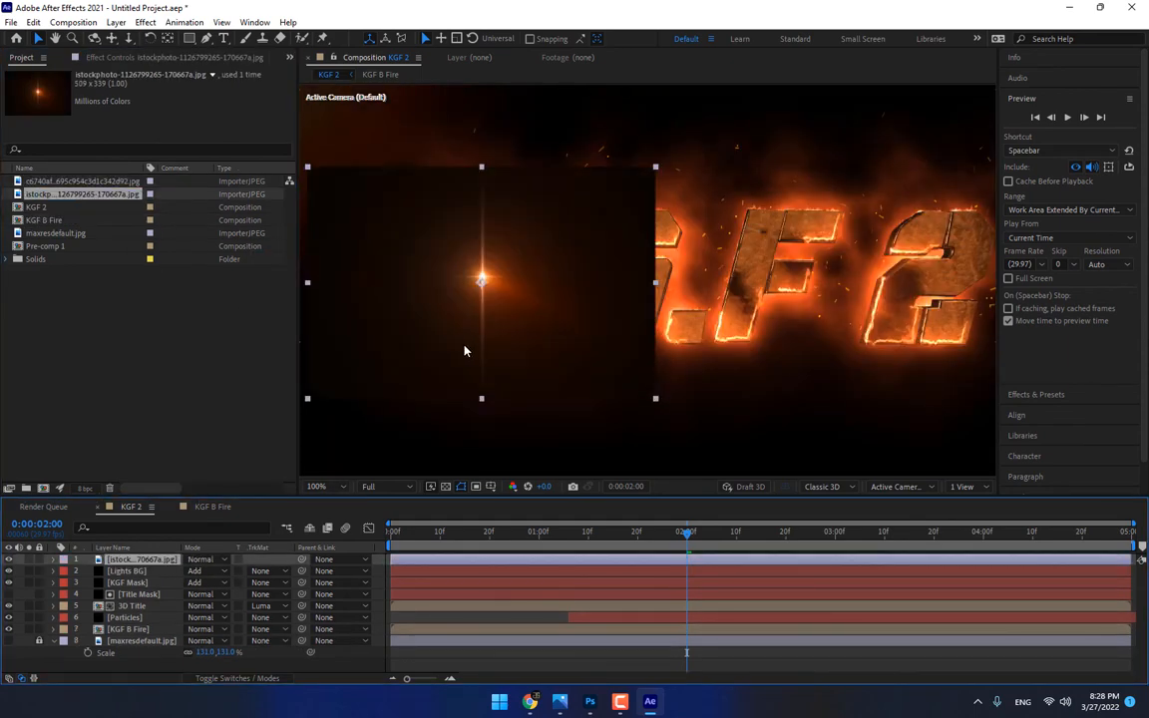
left_click(202, 565)
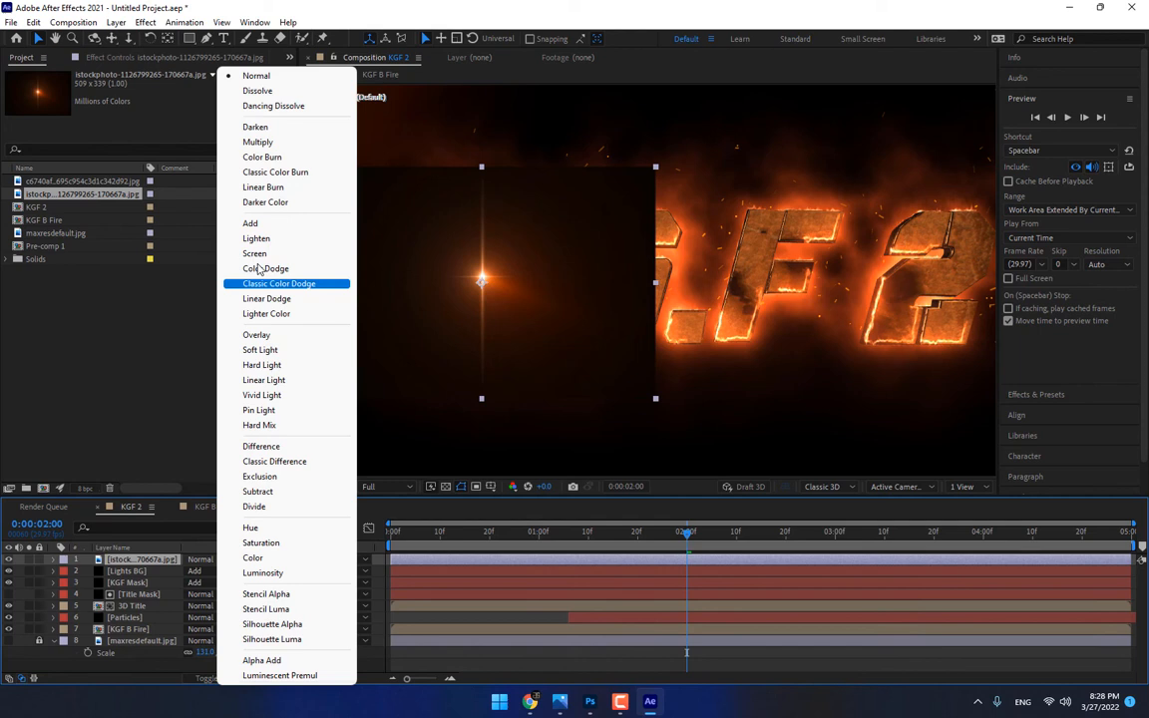
left_click(250, 215)
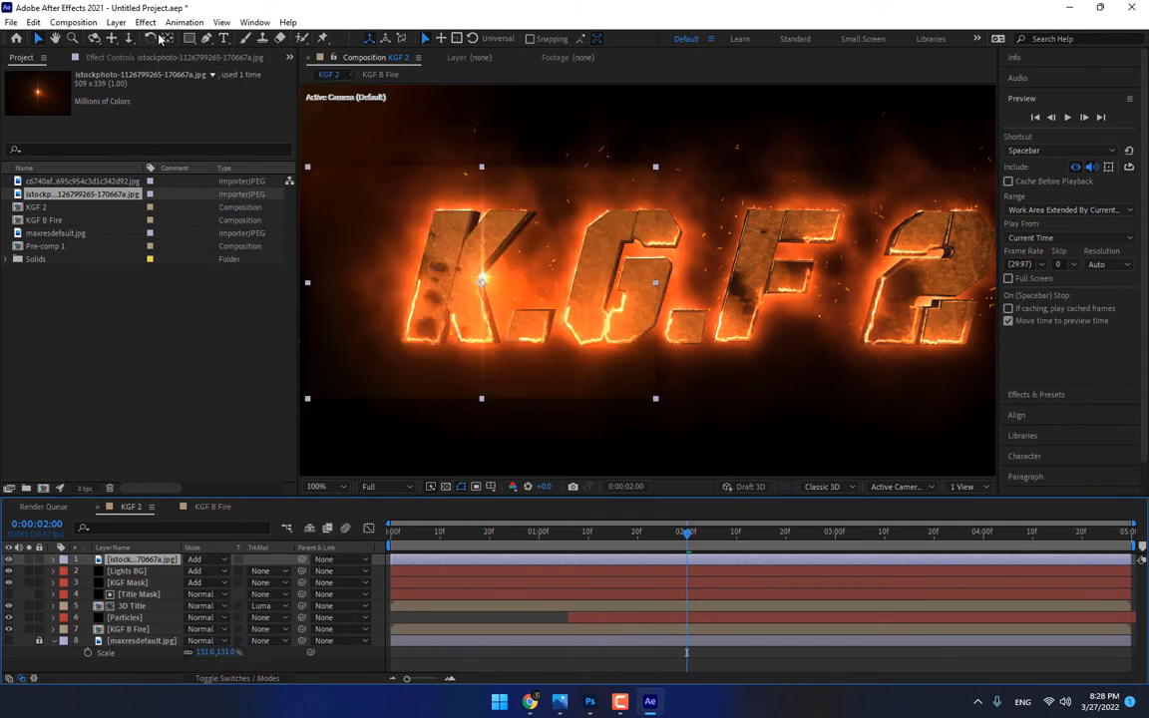
Draw a narrow vertical elliptical mask around the starburst flare and set its Mask Feather to 48 pixels
left_click(194, 41)
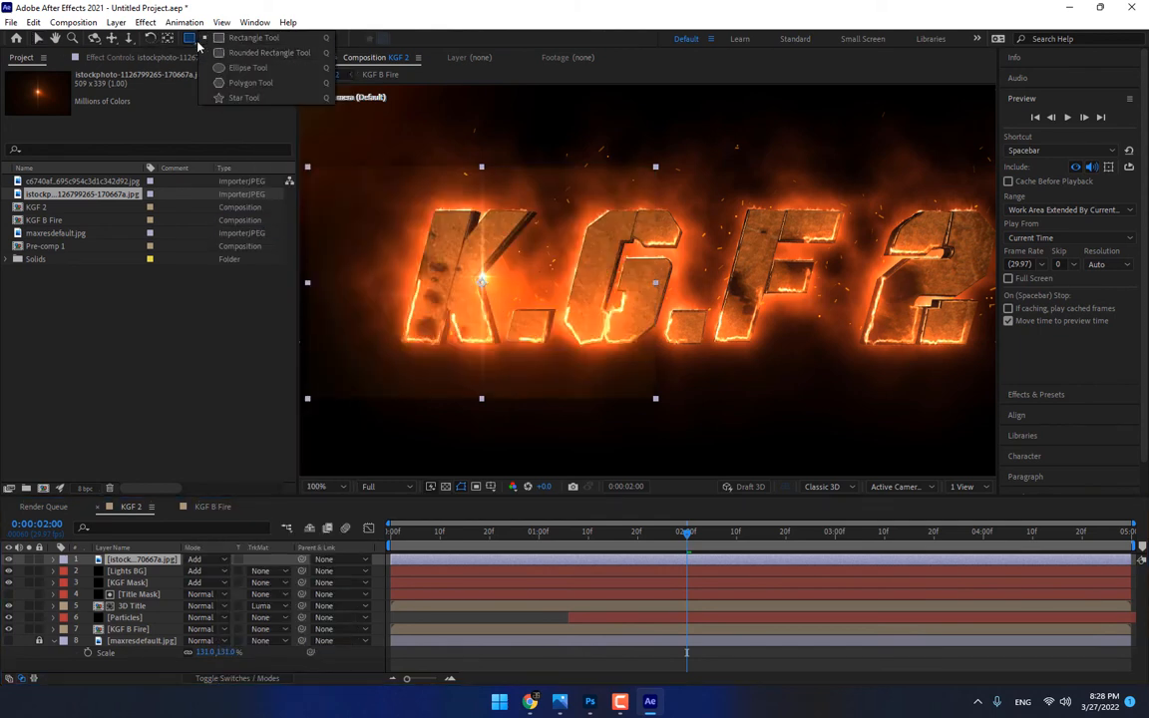
left_click(227, 67)
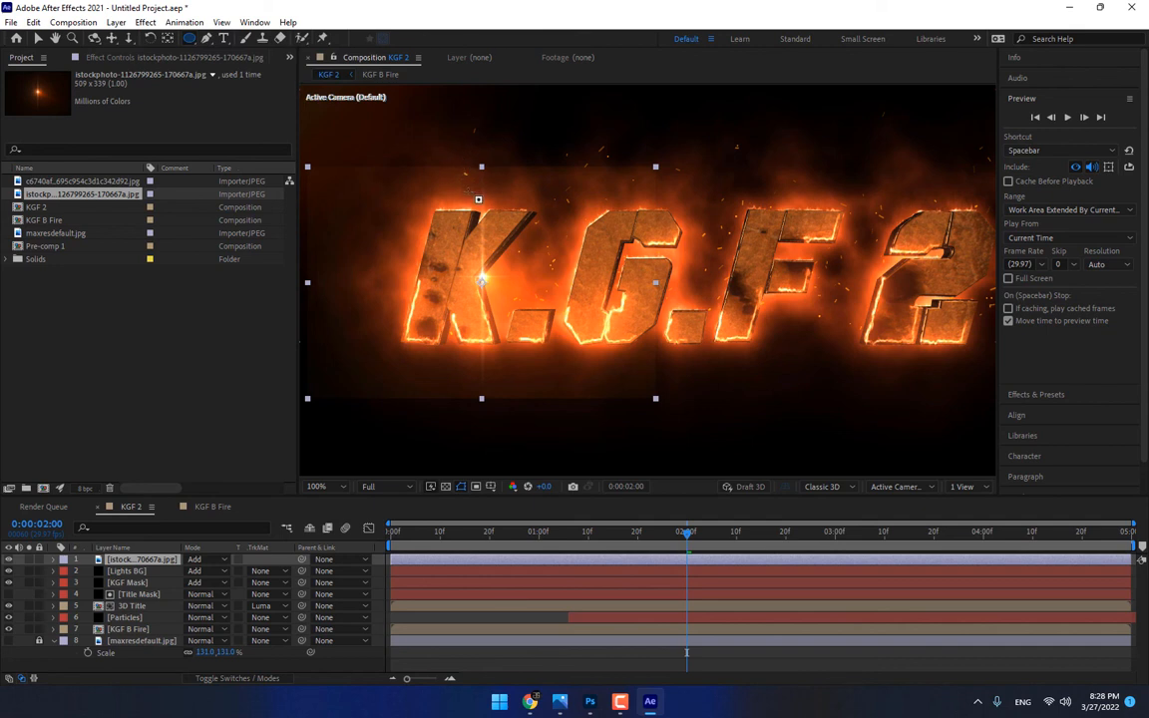
left_click_drag(469, 183, 504, 382)
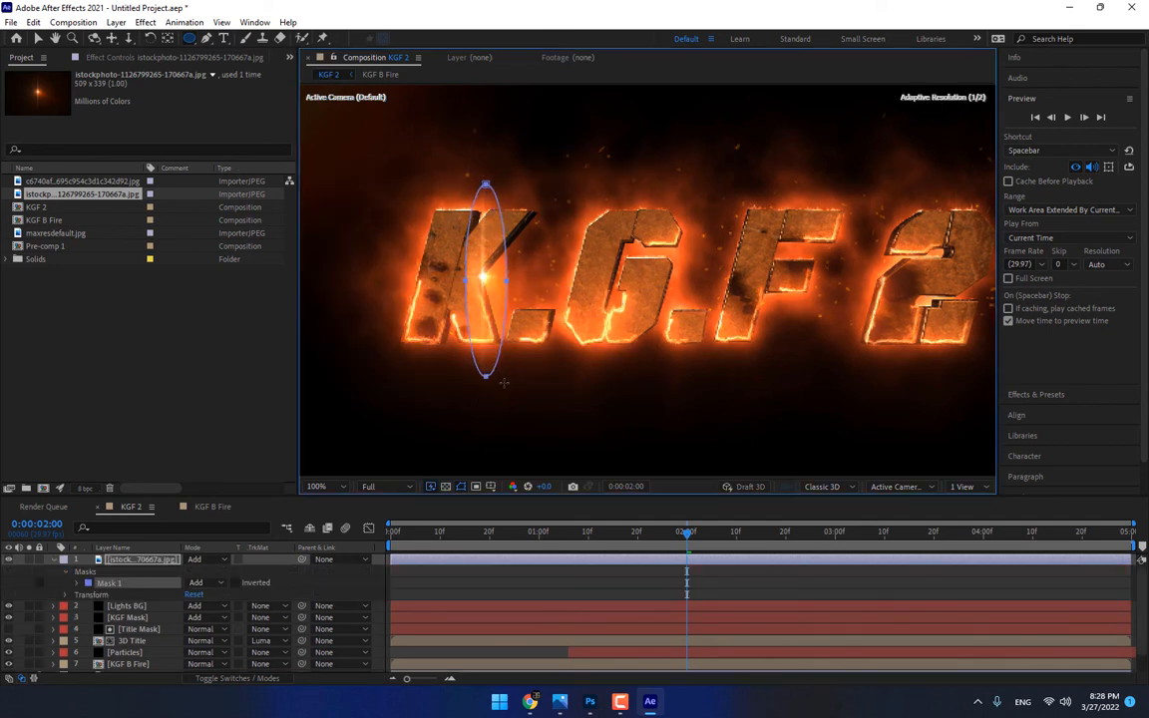
key("m")
key("m")
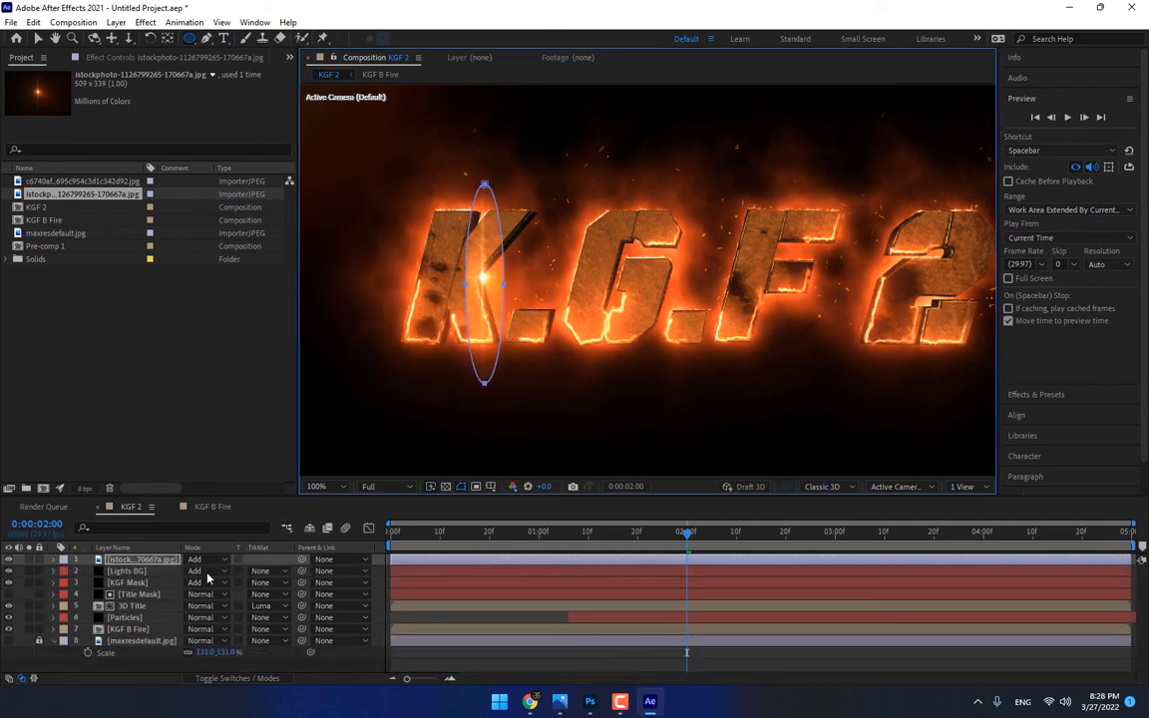
left_click_drag(207, 595, 257, 594)
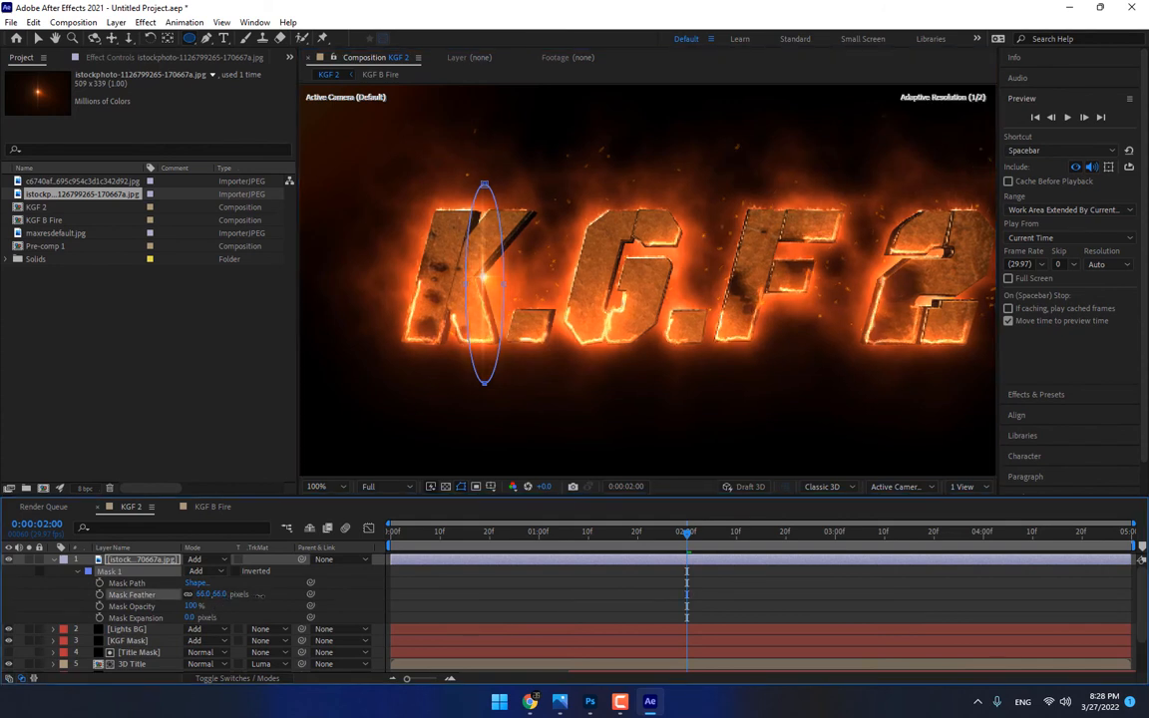
left_click(280, 600)
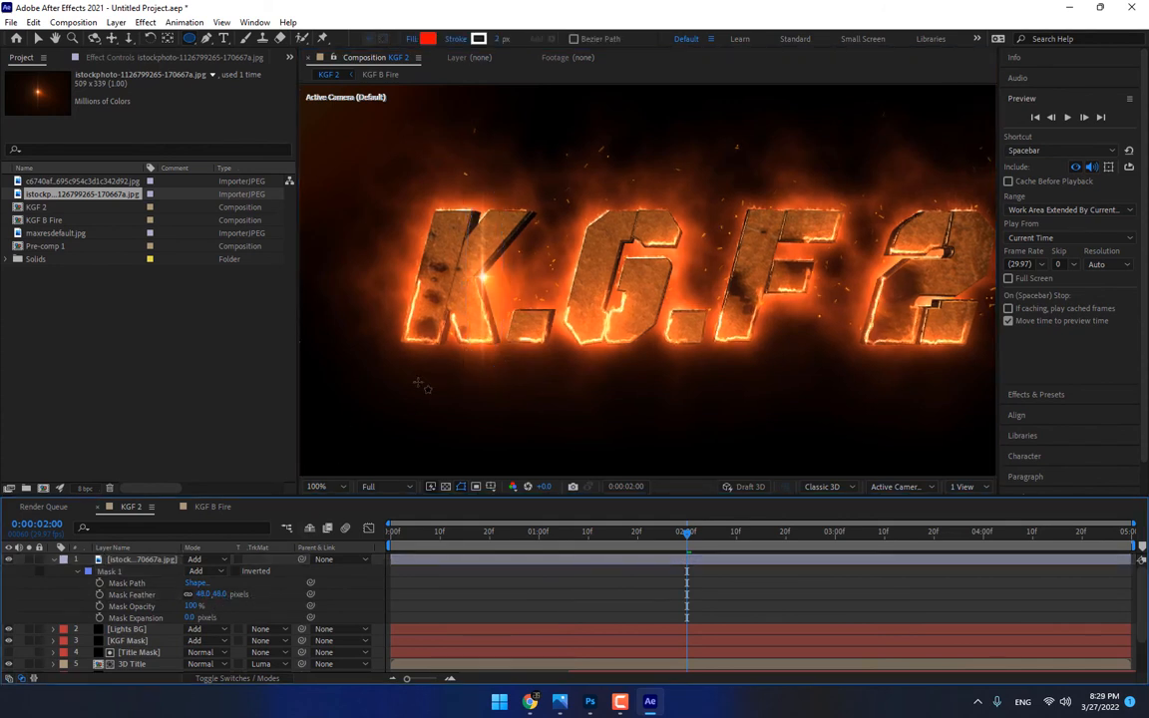
Scale the starburst flare to 129%, tilt it to match the K's slant and move it onto the K's outer edge
key("v")
left_click(486, 255)
key("s")
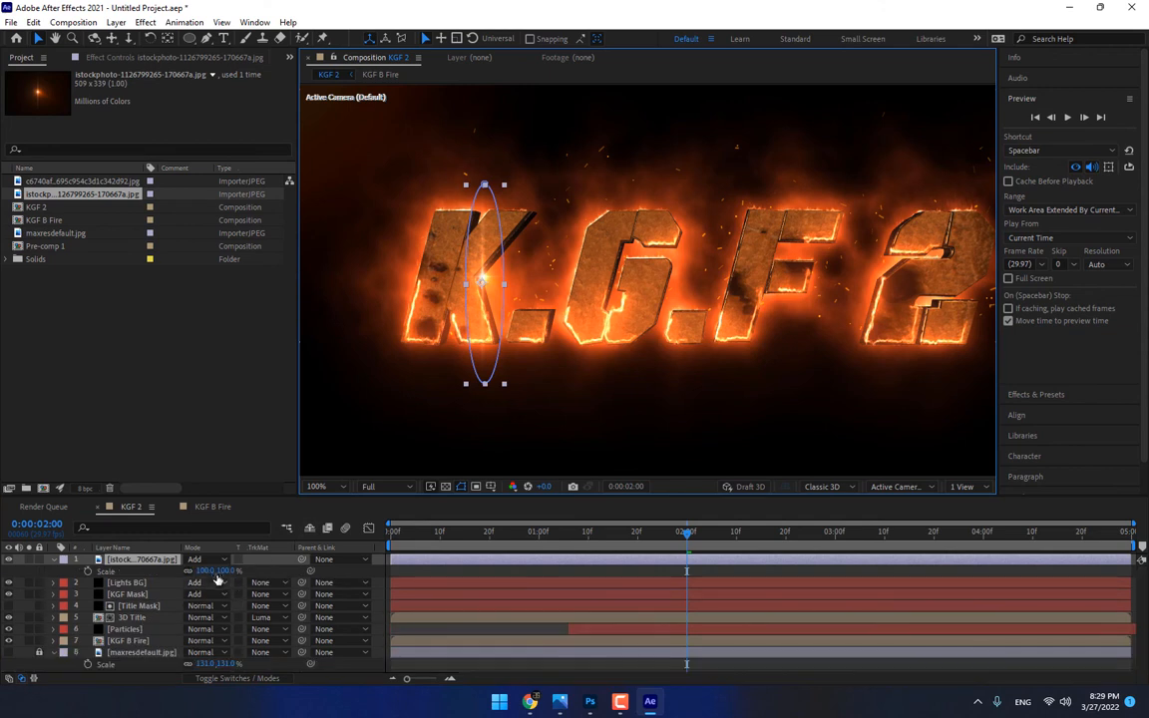
left_click_drag(220, 572, 240, 572)
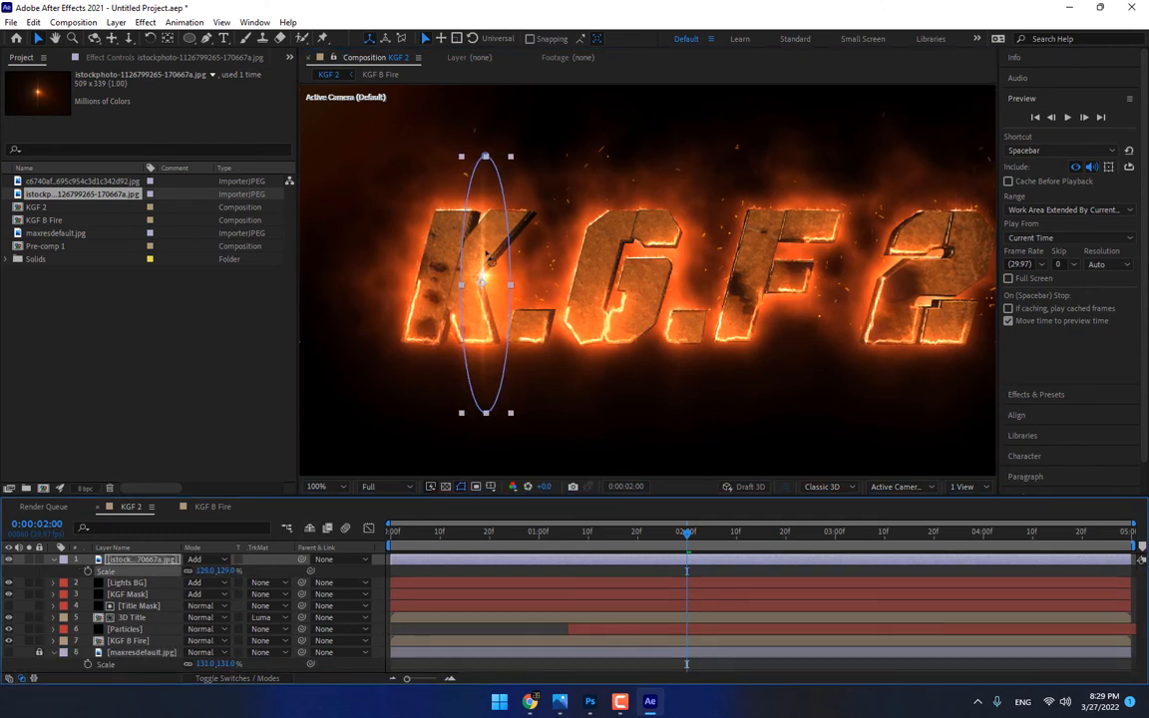
key("w")
left_click_drag(486, 256, 436, 240)
key("w")
key("v")
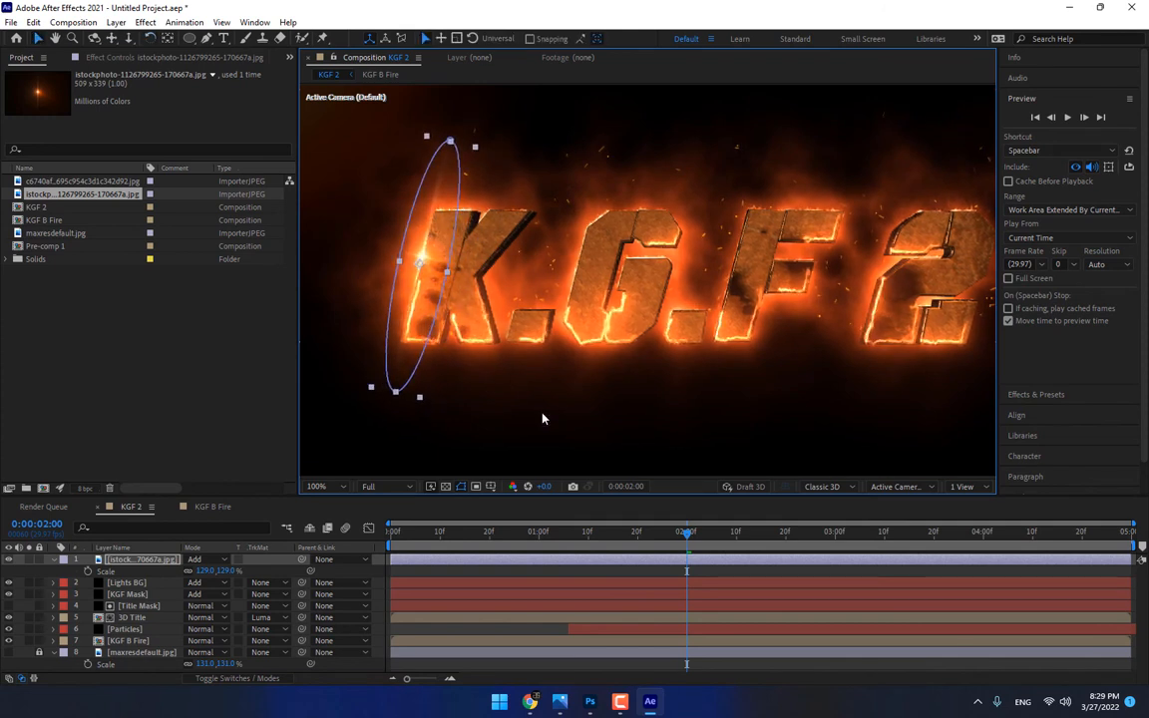
At 0:00:02:01, move the starburst flare near the K's upper corner and keyframe its Position and 0% Opacity
left_click_drag(594, 538, 688, 534)
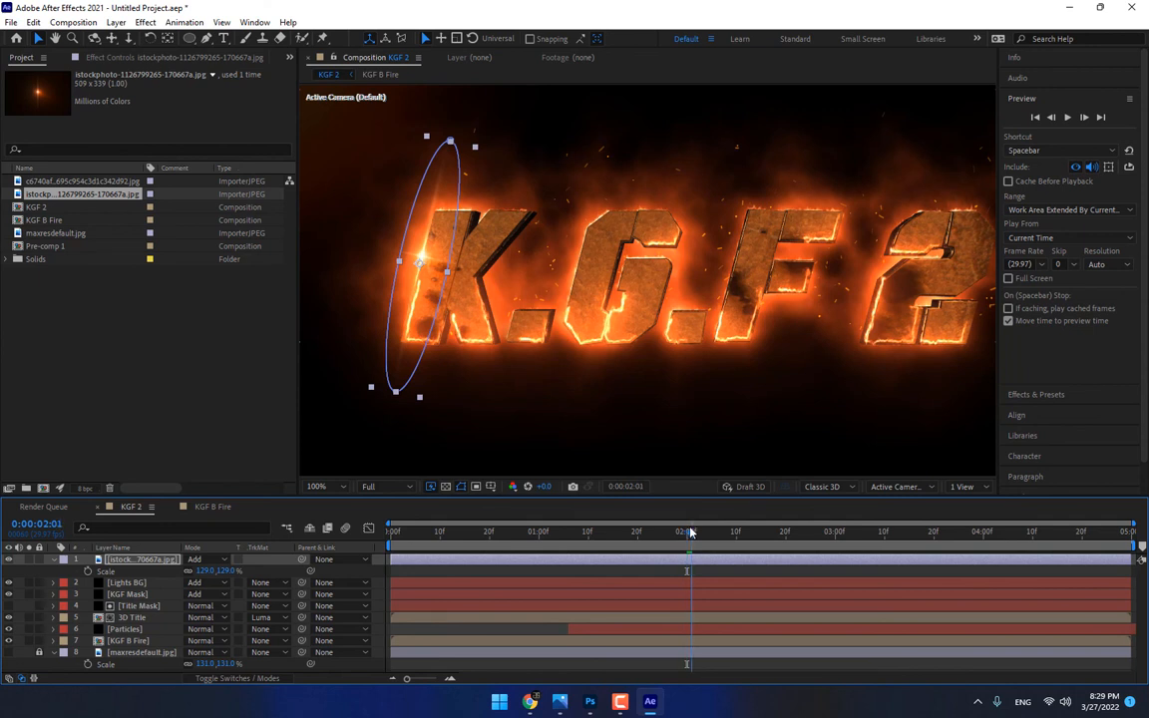
left_click_drag(425, 237, 432, 211)
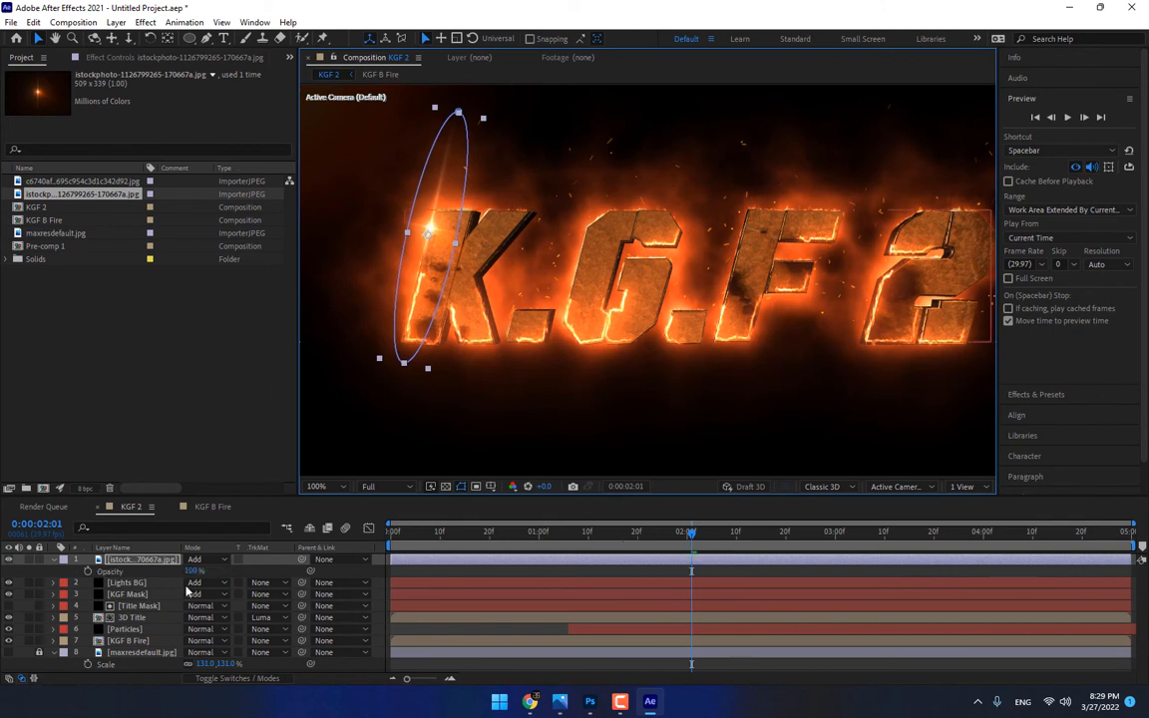
left_click_drag(190, 570, 90, 587)
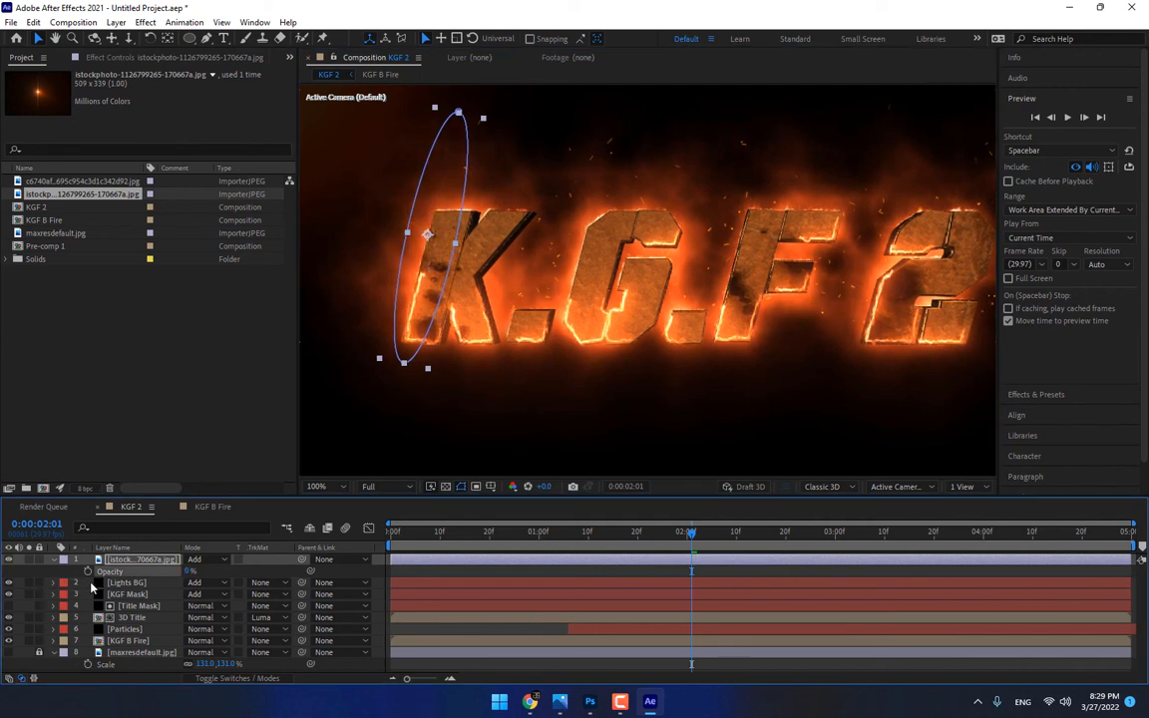
key("alt+shift+p")
key("t")
left_click(88, 572)
At 0:00:03:00, move the flare down the K's edge at 100% Opacity and shift that Opacity keyframe to 0:00:02:19
left_click(836, 534)
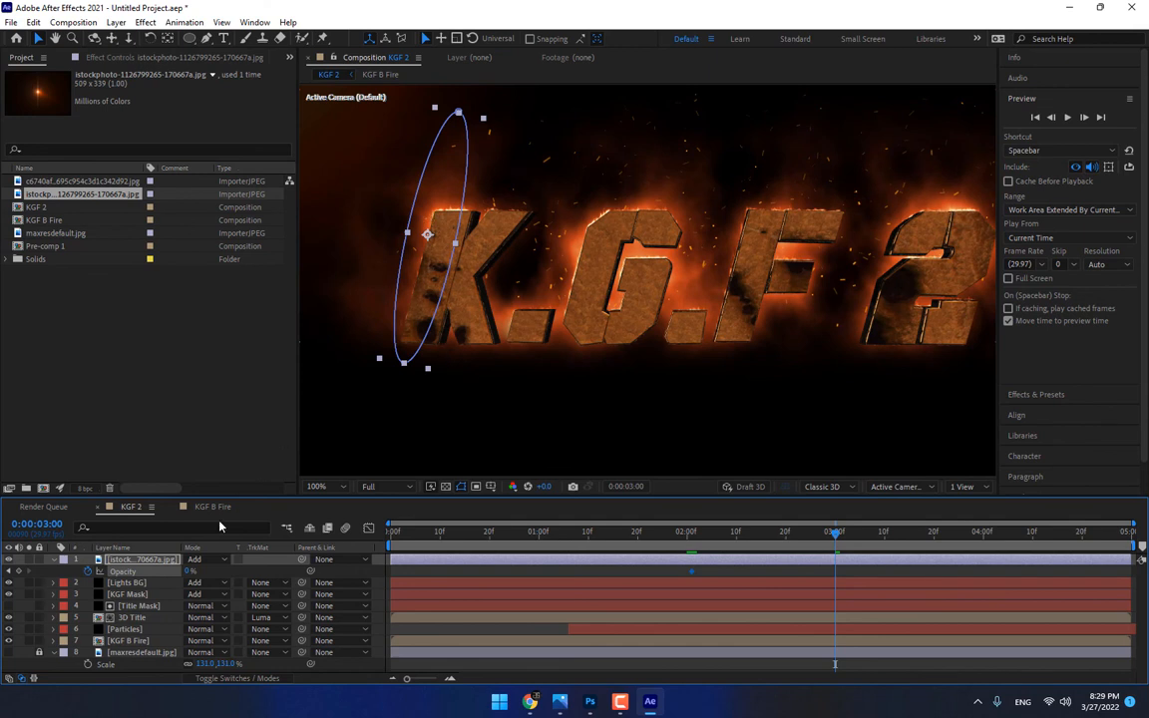
left_click_drag(427, 235, 406, 314)
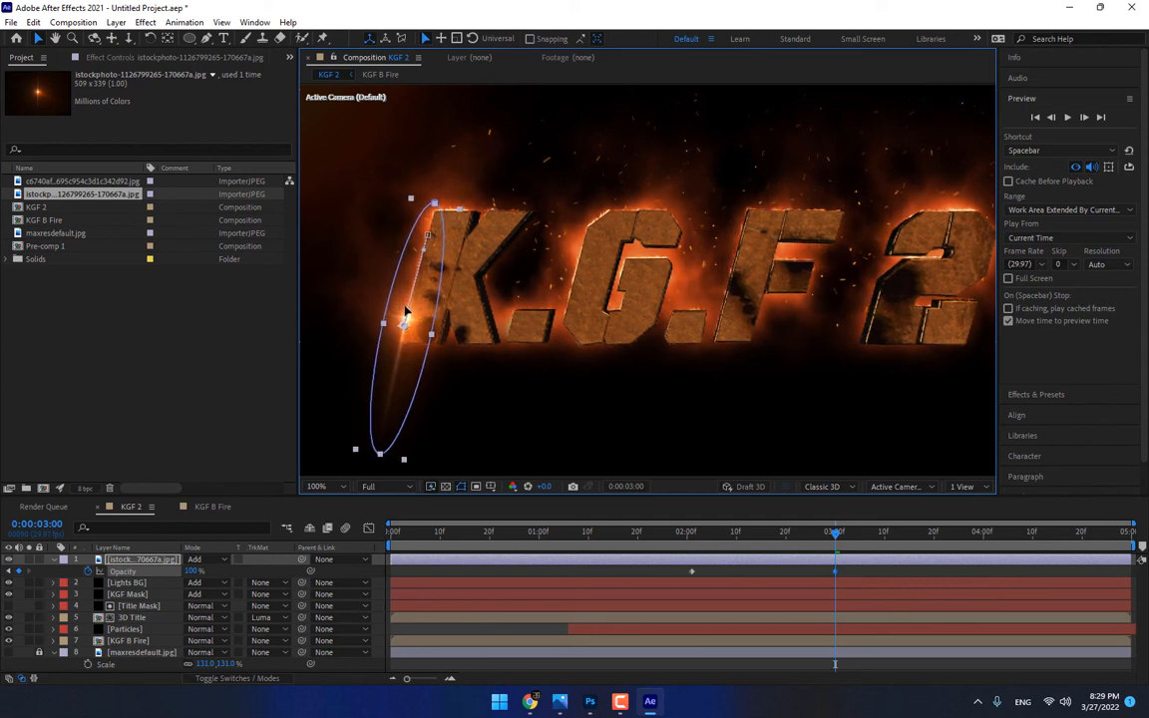
left_click_drag(698, 532, 859, 533)
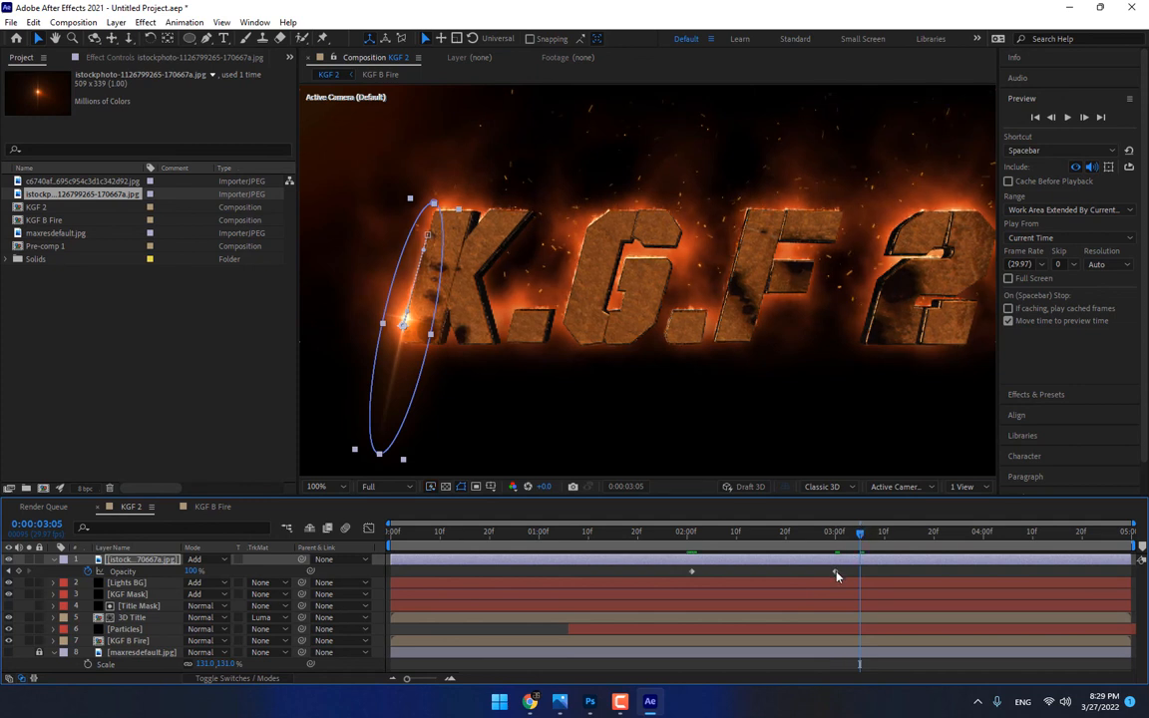
left_click_drag(836, 575, 782, 574)
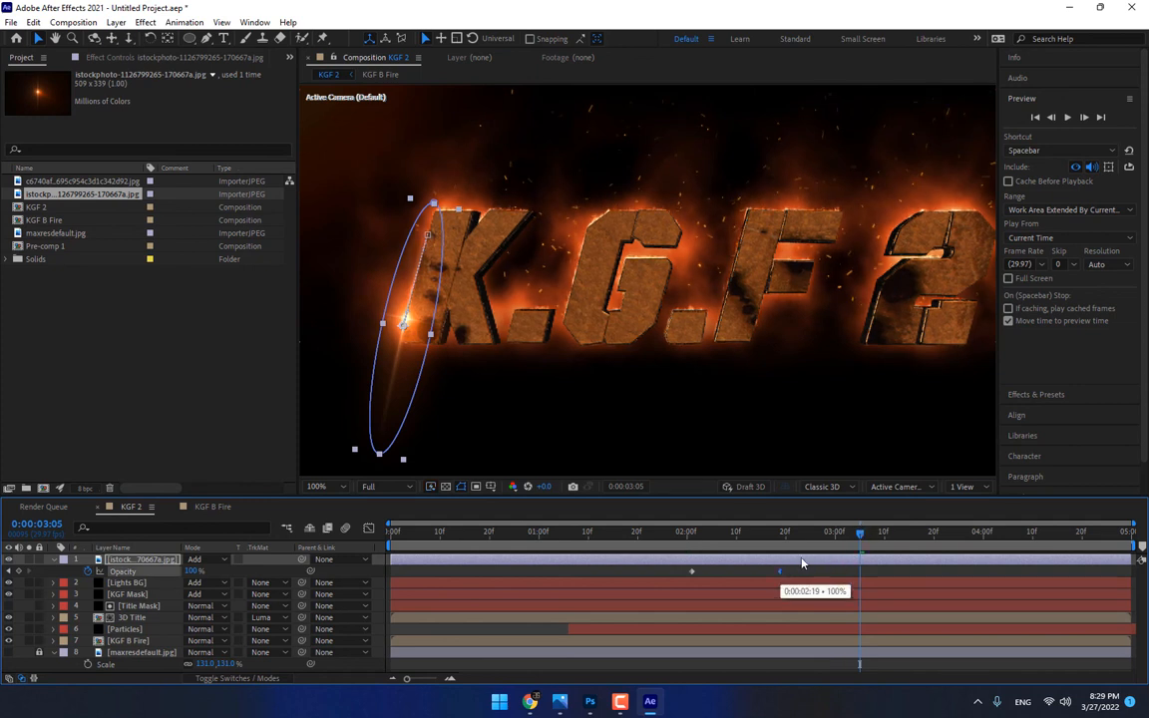
At 0:00:02:29, fade the starburst flare to 0% Opacity, move it to the K's base and check the animation
left_click(833, 535)
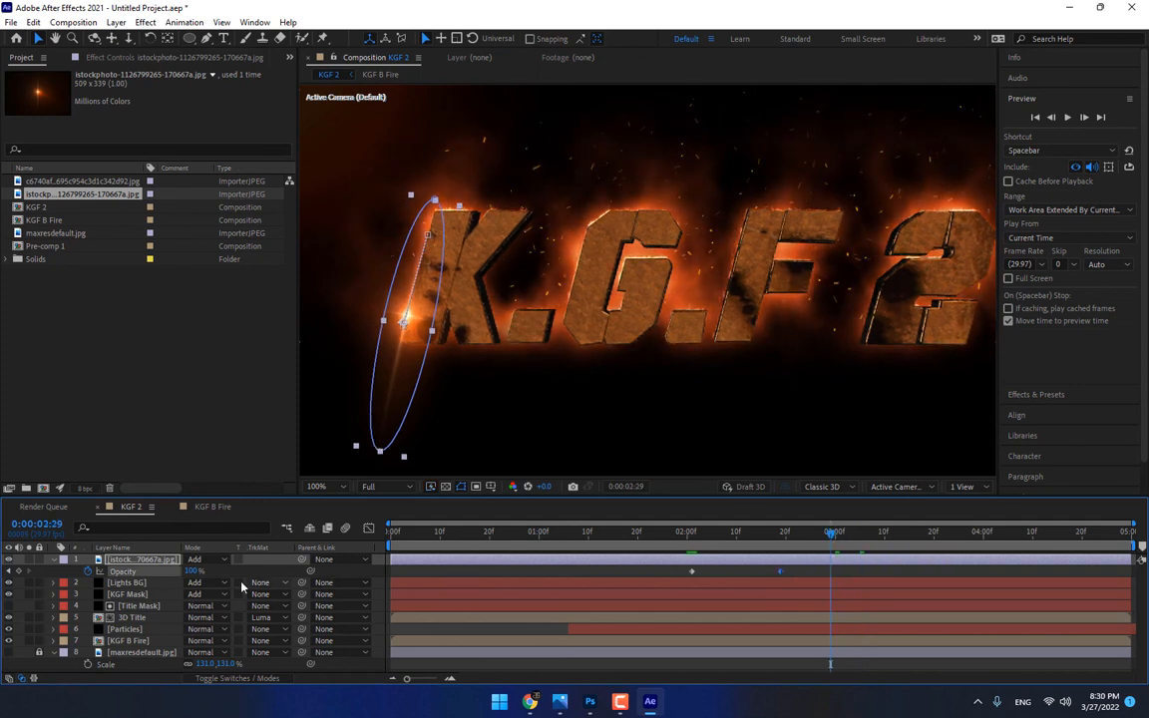
left_click_drag(192, 573, 185, 607)
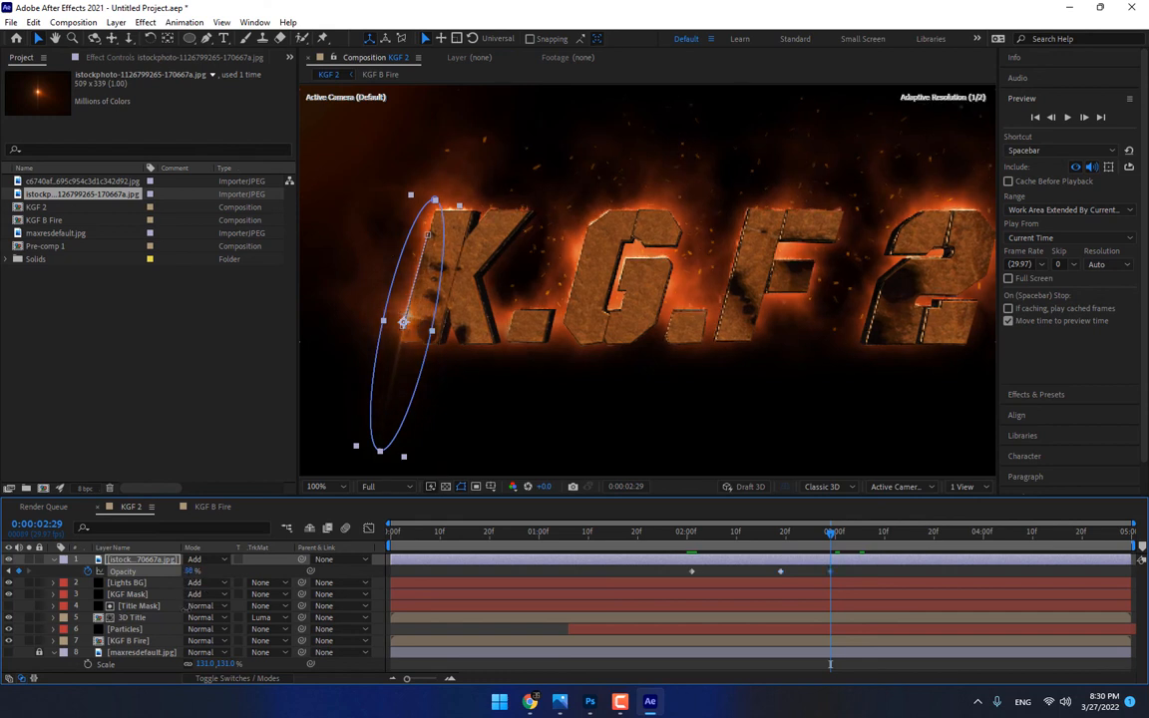
left_click_drag(393, 360, 375, 402)
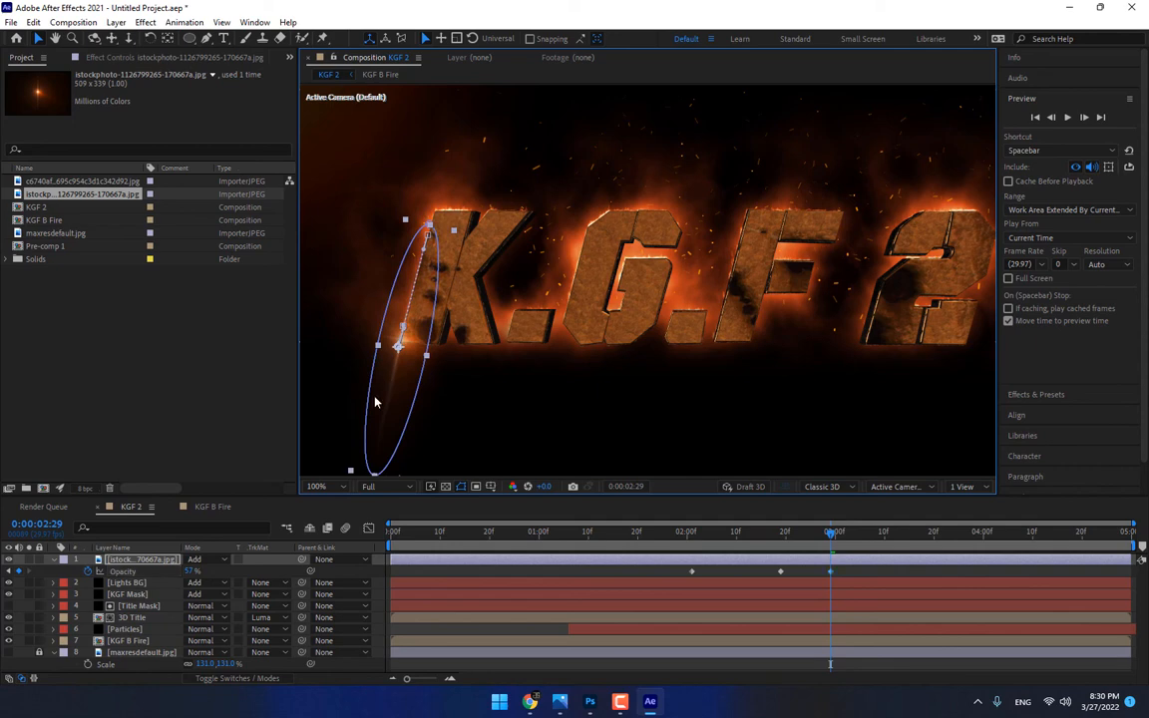
left_click_drag(192, 571, 143, 581)
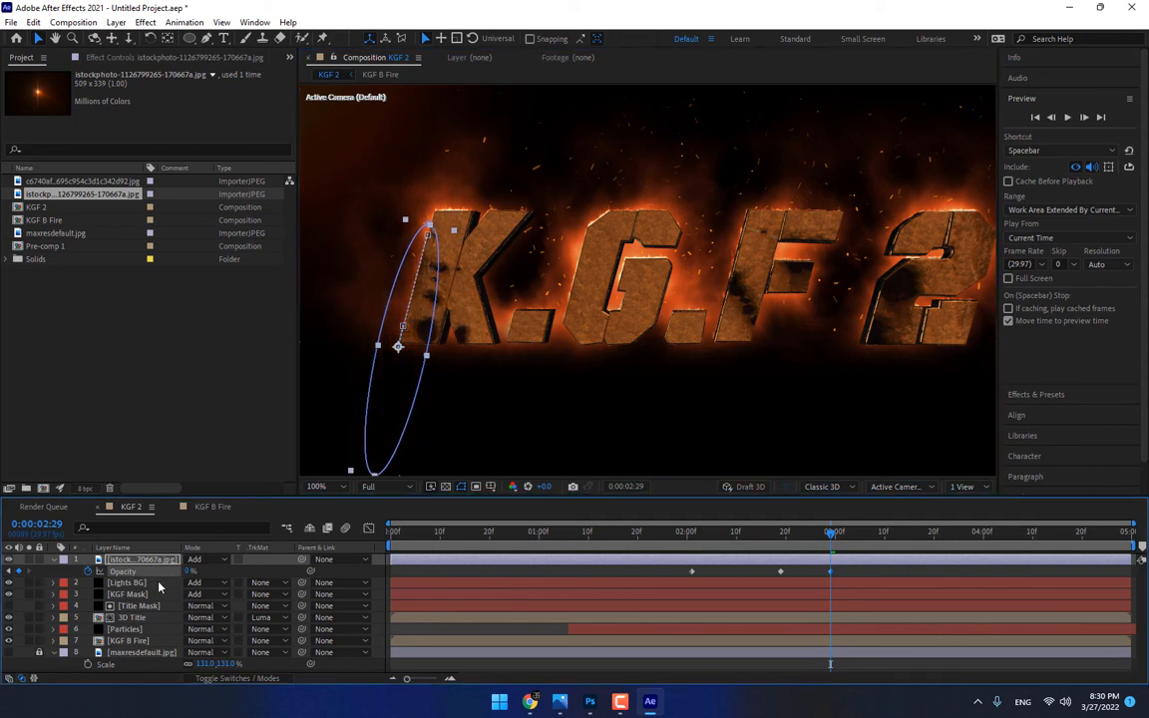
left_click_drag(695, 539, 830, 542)
Place the c6740af golden streak flare image in KGF 2 and rotate it to run horizontally
left_click(84, 323)
left_click(61, 183)
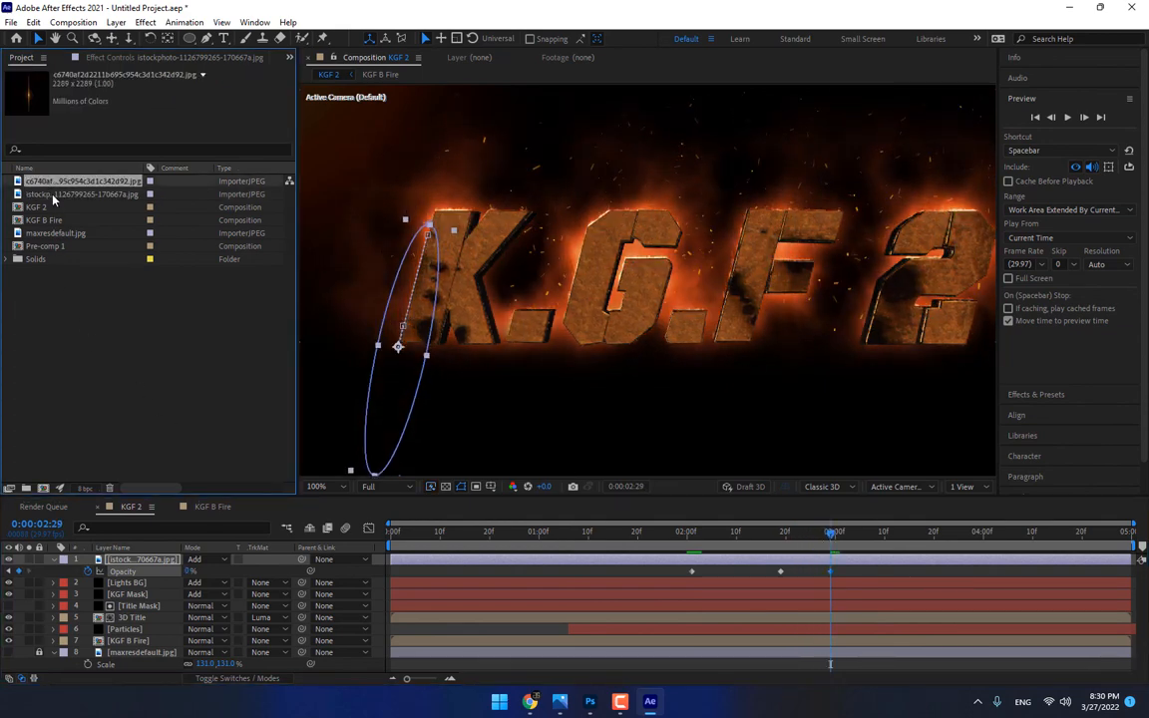
left_click(54, 196)
left_click(51, 184)
mouse_move(46, 183)
left_mouse_down()
mouse_move(571, 266)
mouse_move(595, 259)
mouse_move(591, 290)
left_mouse_up()
key("w")
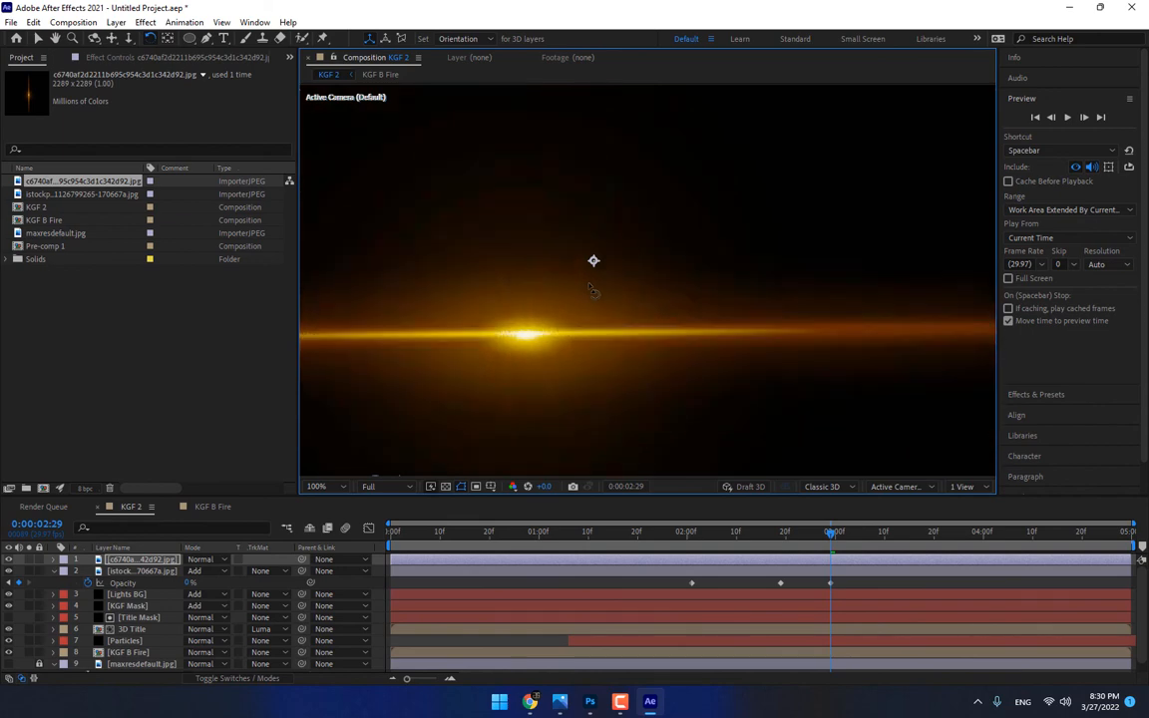
Scale the golden streak flare to 35% and set its blending mode to Add
key("s")
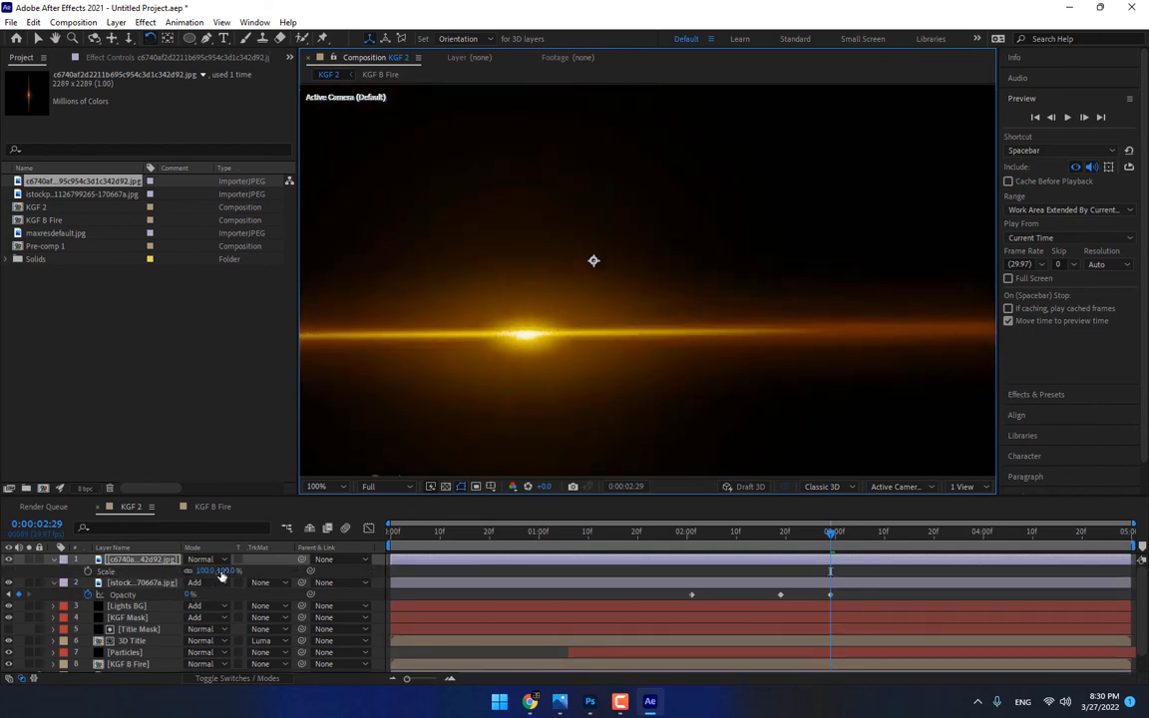
left_click_drag(223, 572, 188, 583)
left_click(223, 559)
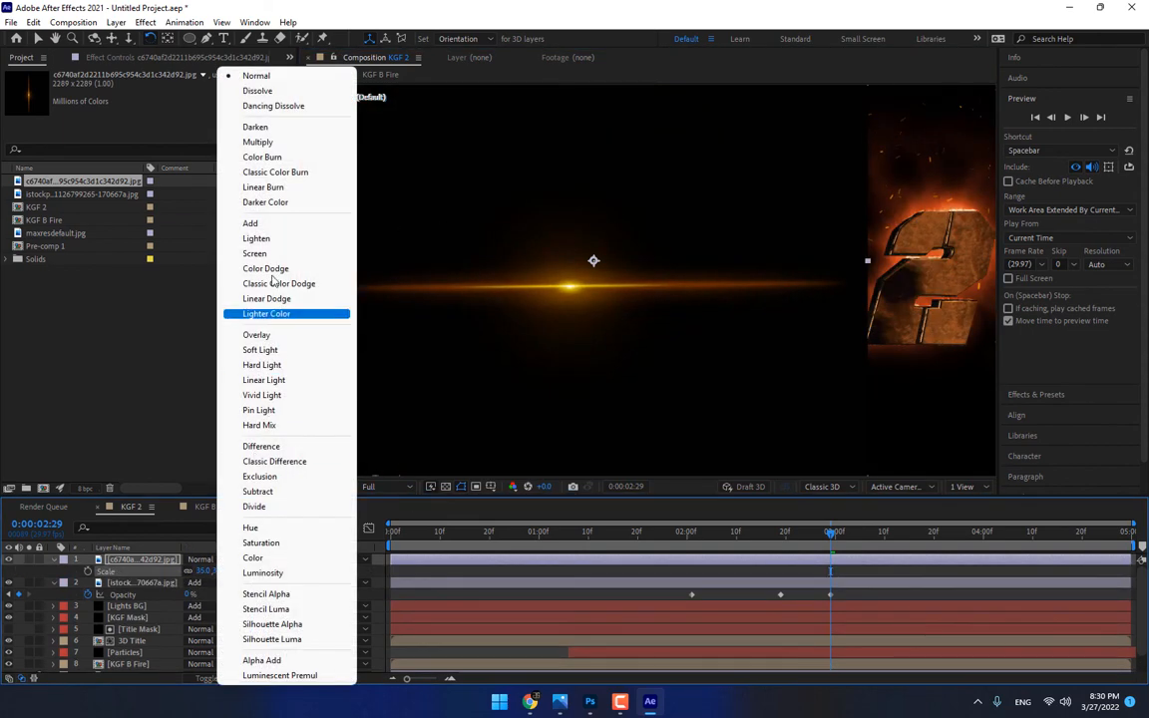
left_click(269, 221)
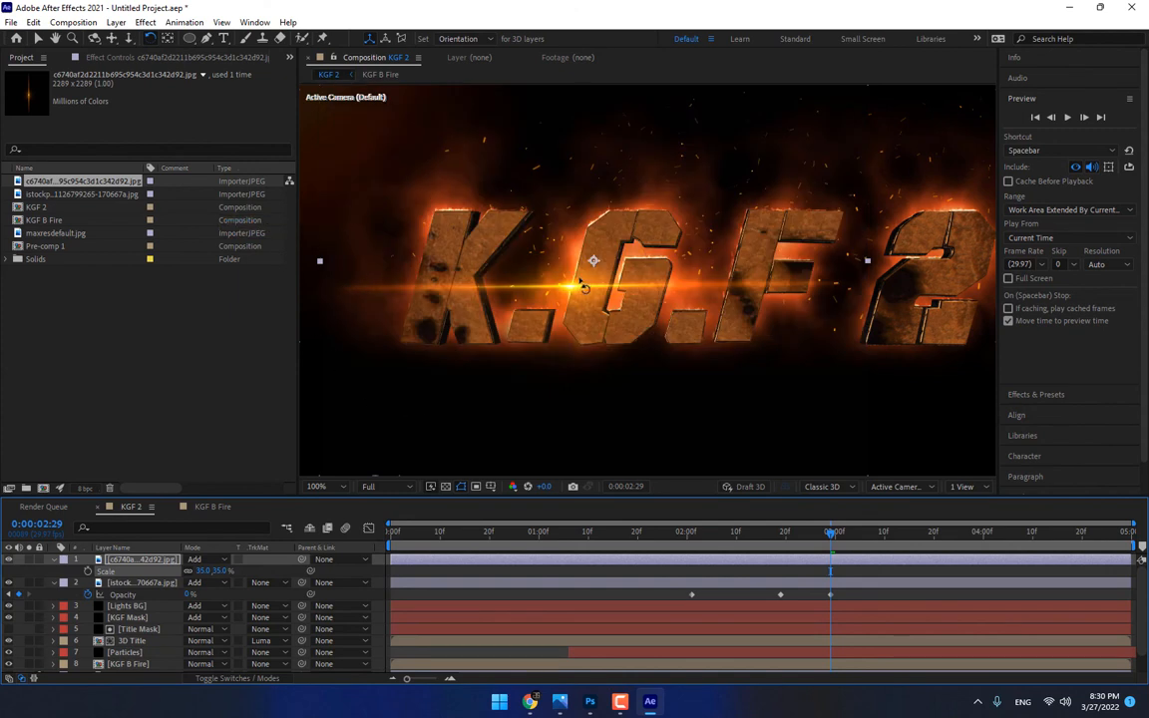
Move the golden streak flare onto the bottom edge of the letter F
key("v")
left_click_drag(584, 287, 785, 215)
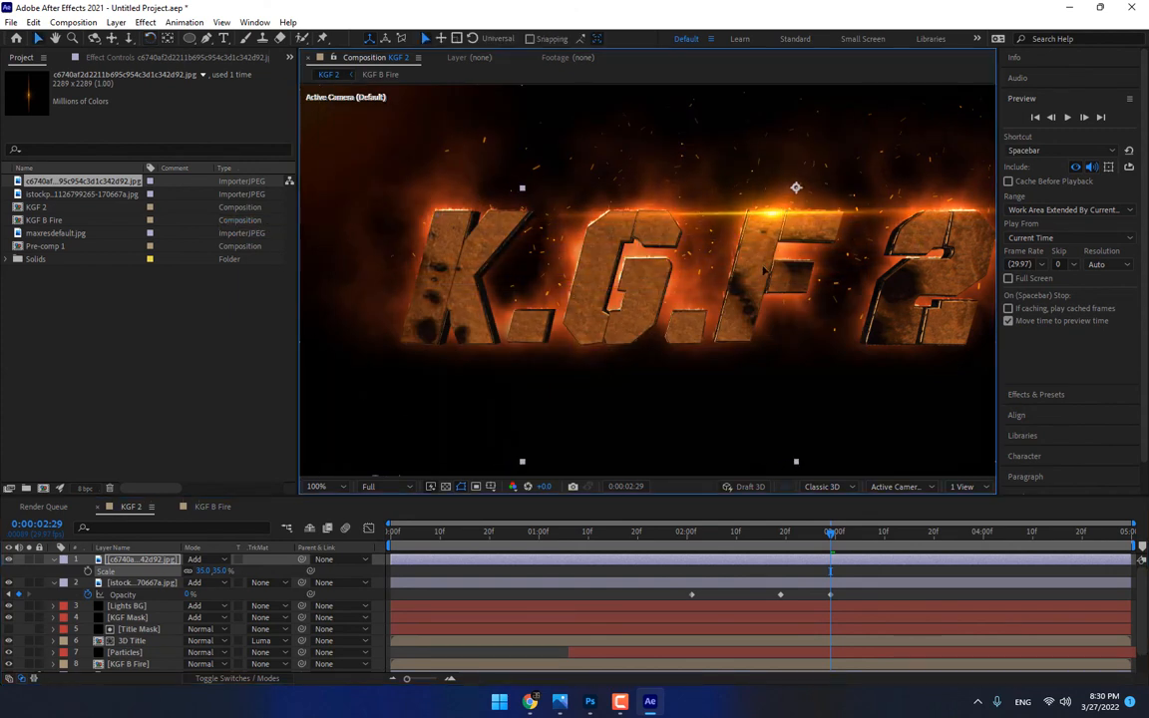
mouse_move(763, 269)
left_mouse_down()
mouse_move(753, 318)
mouse_move(741, 313)
mouse_move(722, 344)
left_mouse_up()
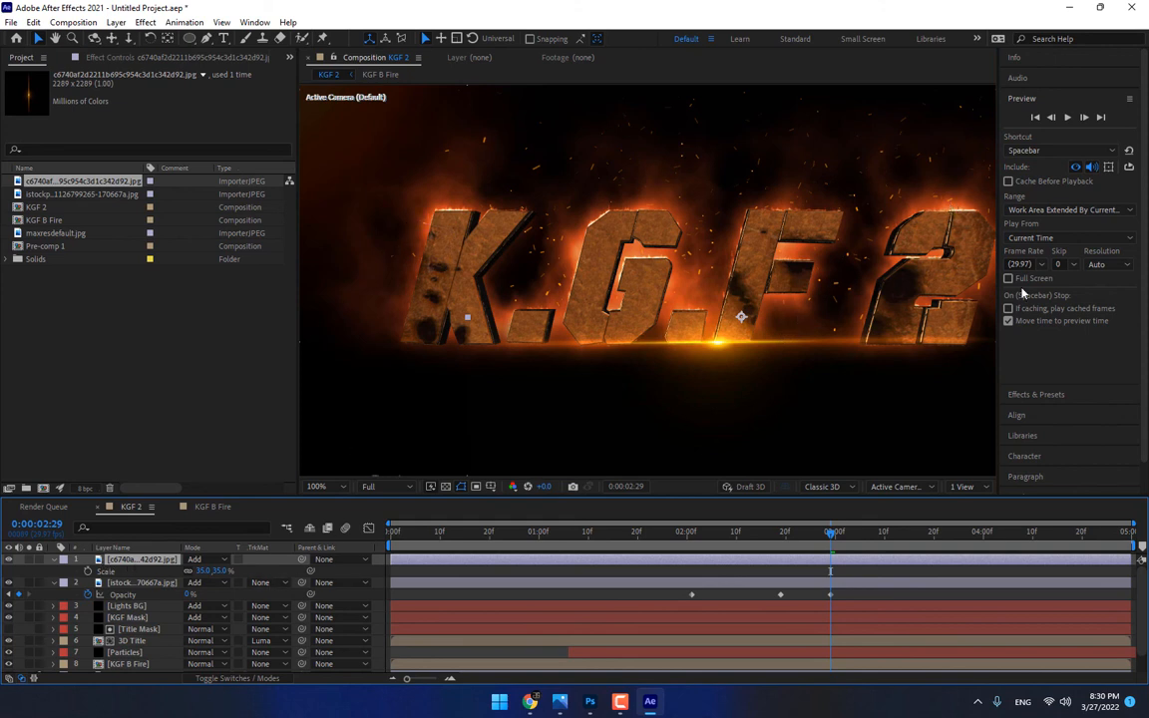
Apply Hue/Saturation to the golden streak flare and set Master Hue to -18° to turn it orange
left_click(1037, 395)
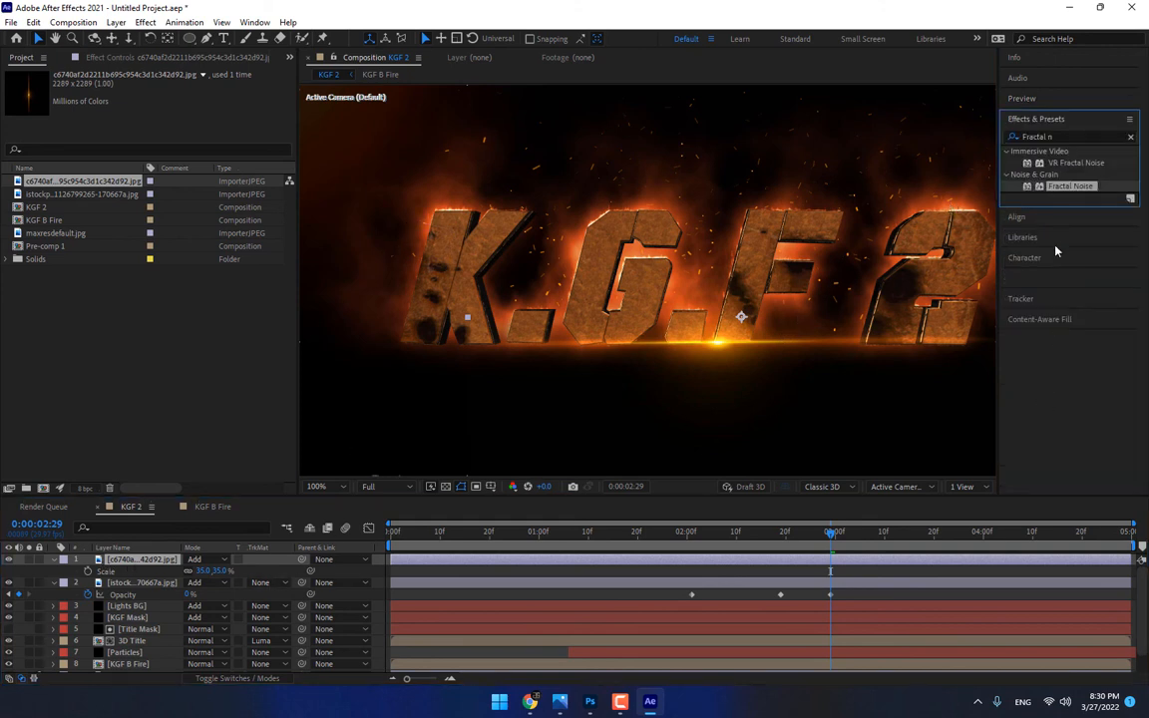
left_click(1056, 137)
type("hue")
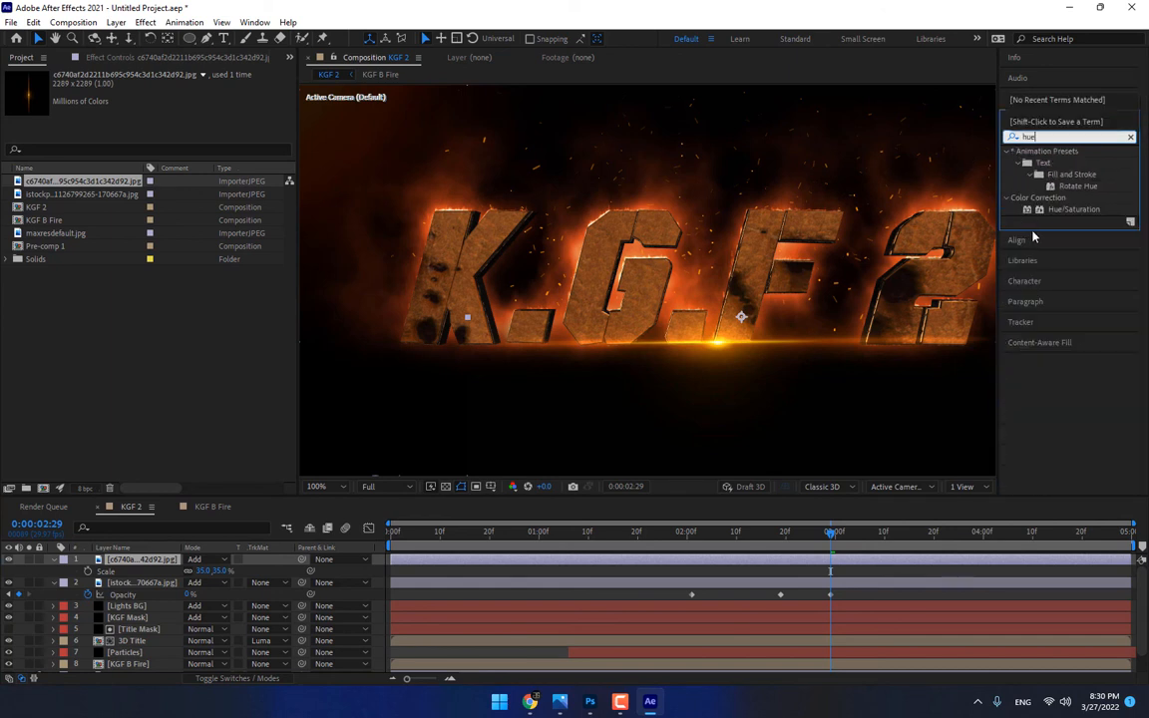
left_click_drag(1073, 210, 542, 287)
mouse_move(179, 154)
left_mouse_down()
mouse_move(169, 154)
mouse_move(174, 165)
left_mouse_up()
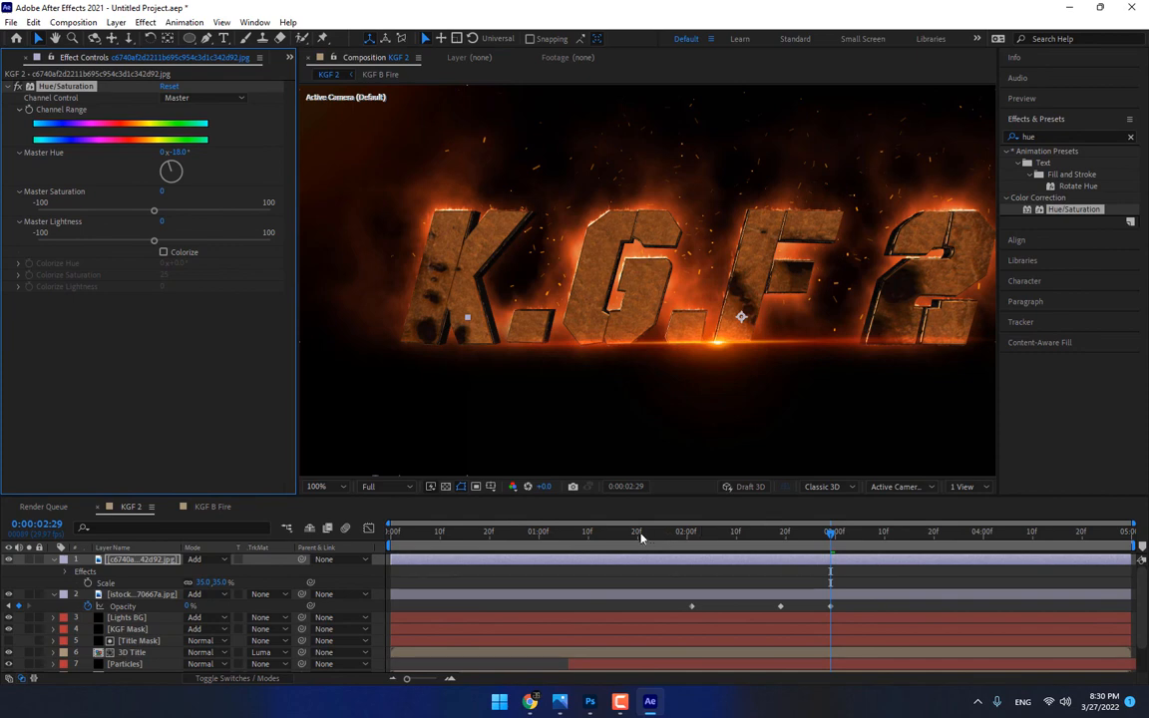
Keyframe the streak flare's Opacity from 0% at 0:00:01:25 to 100% at 0:00:02:08
mouse_move(641, 539)
left_mouse_down()
mouse_move(607, 537)
mouse_move(664, 535)
left_mouse_up()
key("t")
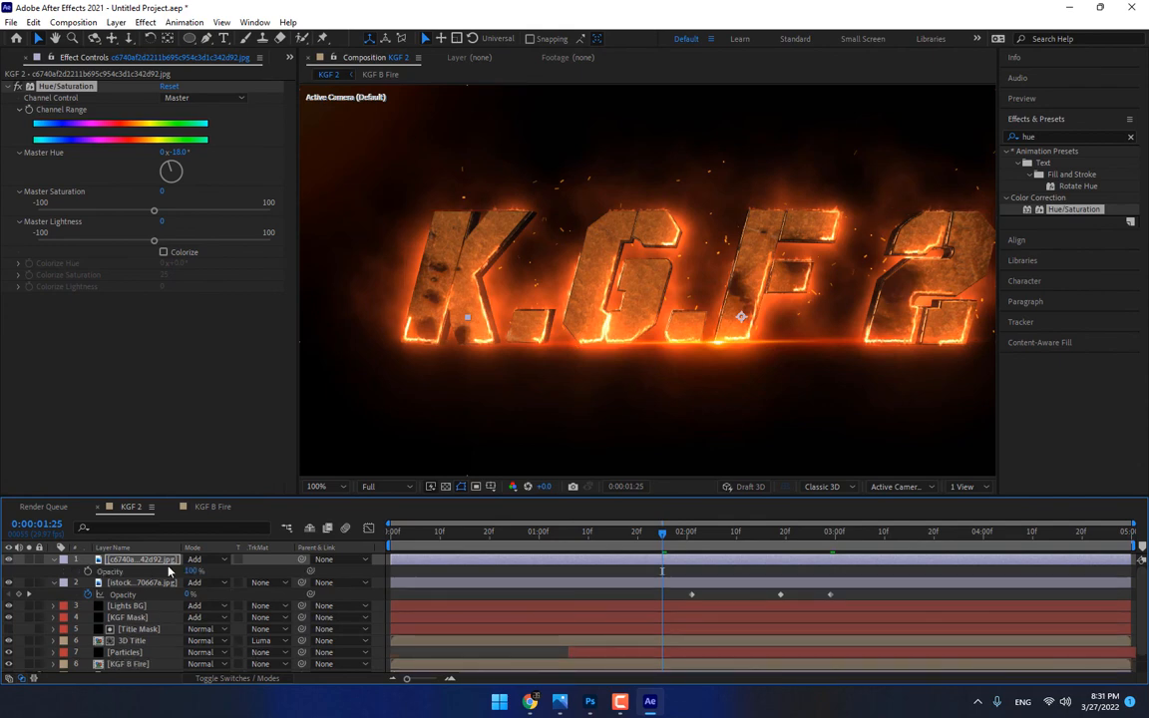
left_click_drag(190, 571, 122, 573)
left_click(88, 572)
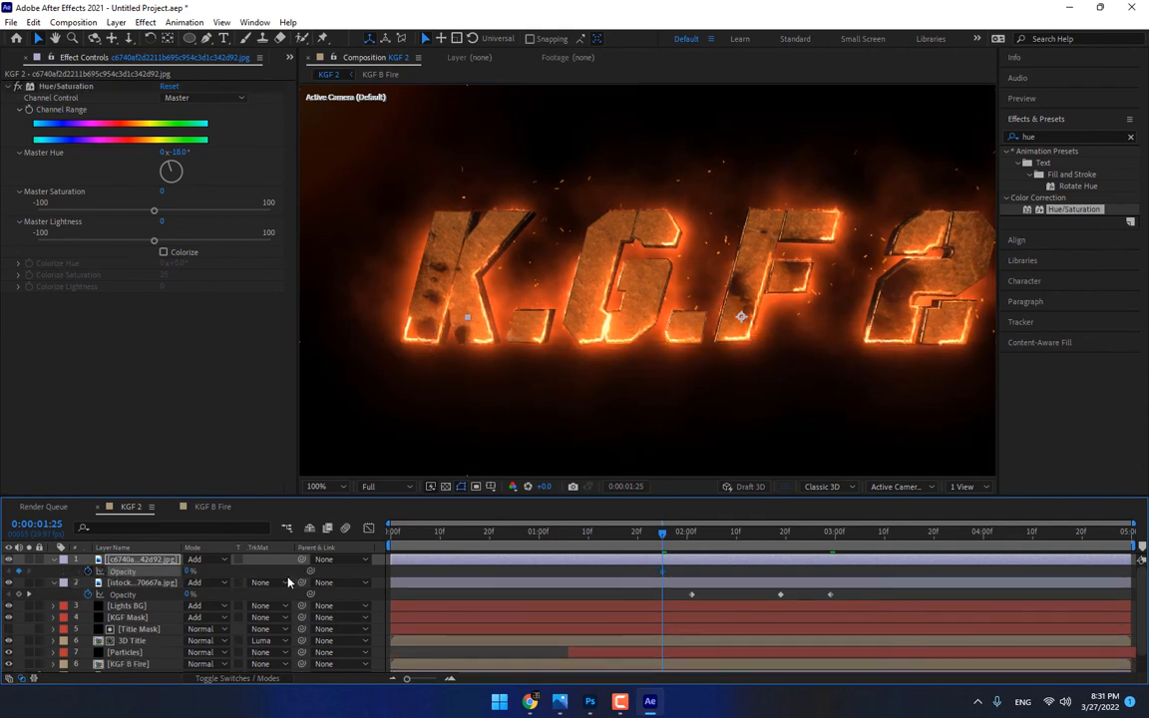
left_click_drag(683, 536, 726, 539)
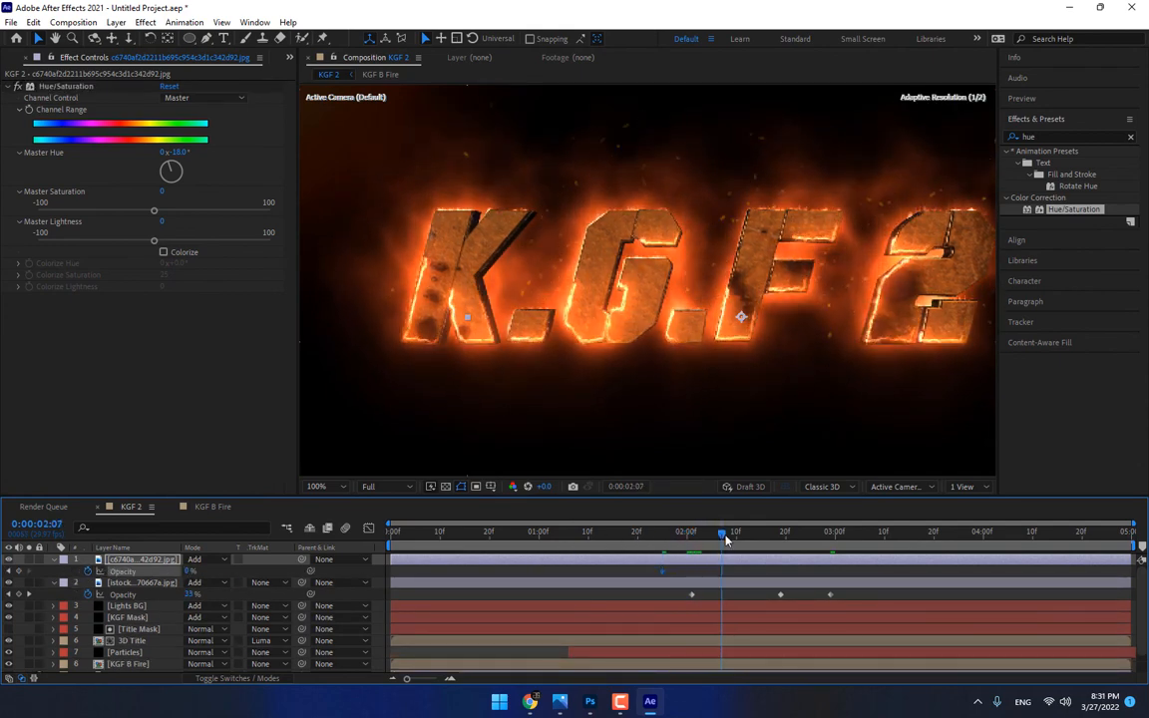
left_click_drag(187, 571, 368, 570)
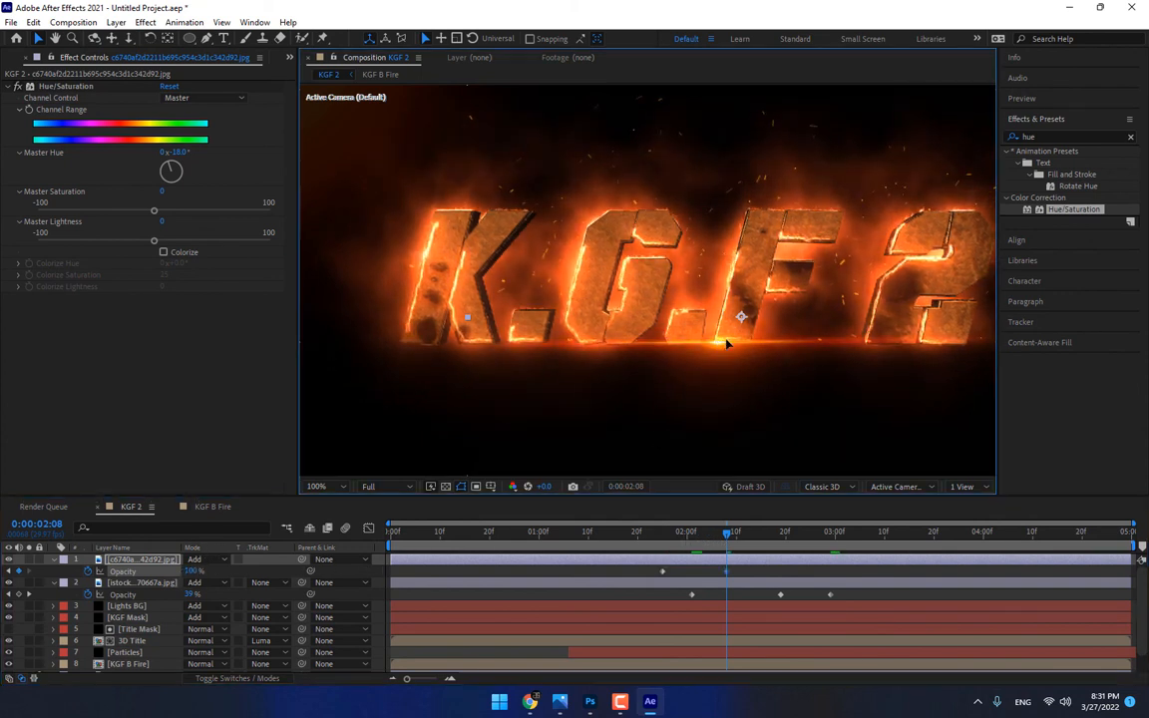
Keyframe the streak flare's Position along the F's base from 749, 417 at 0:00:01:25 to 699, 416.5 at 0:00:02:06, and check the motion
left_click_drag(726, 341, 754, 343)
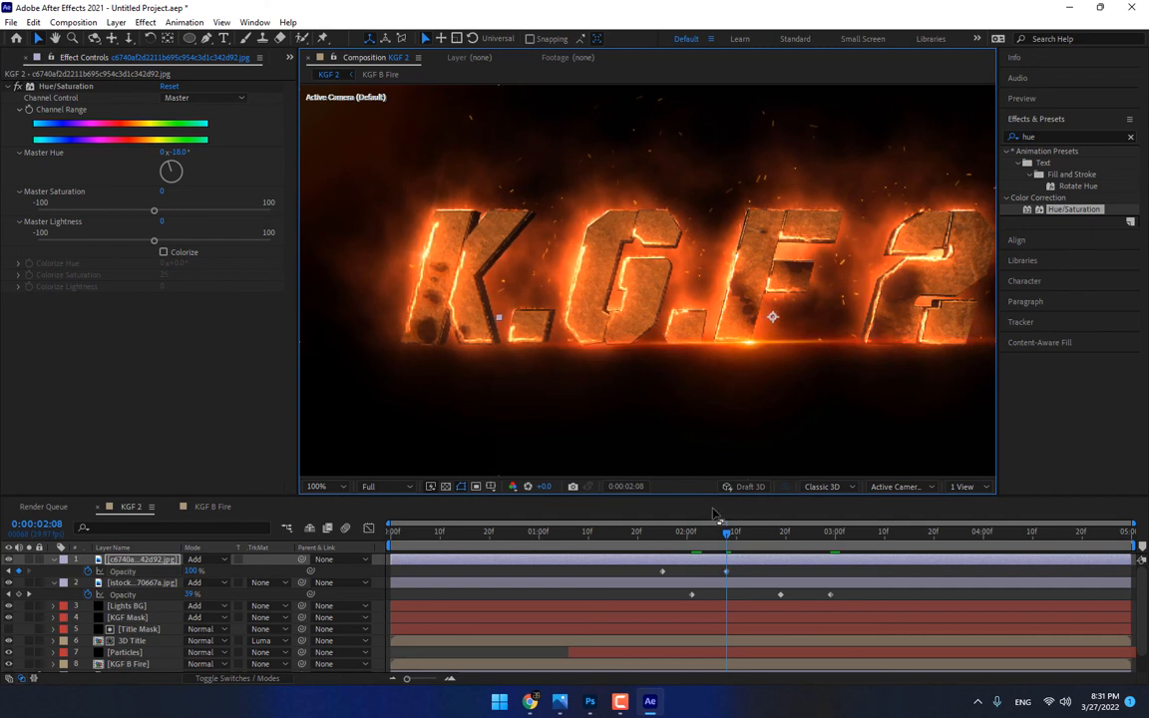
left_click(661, 539)
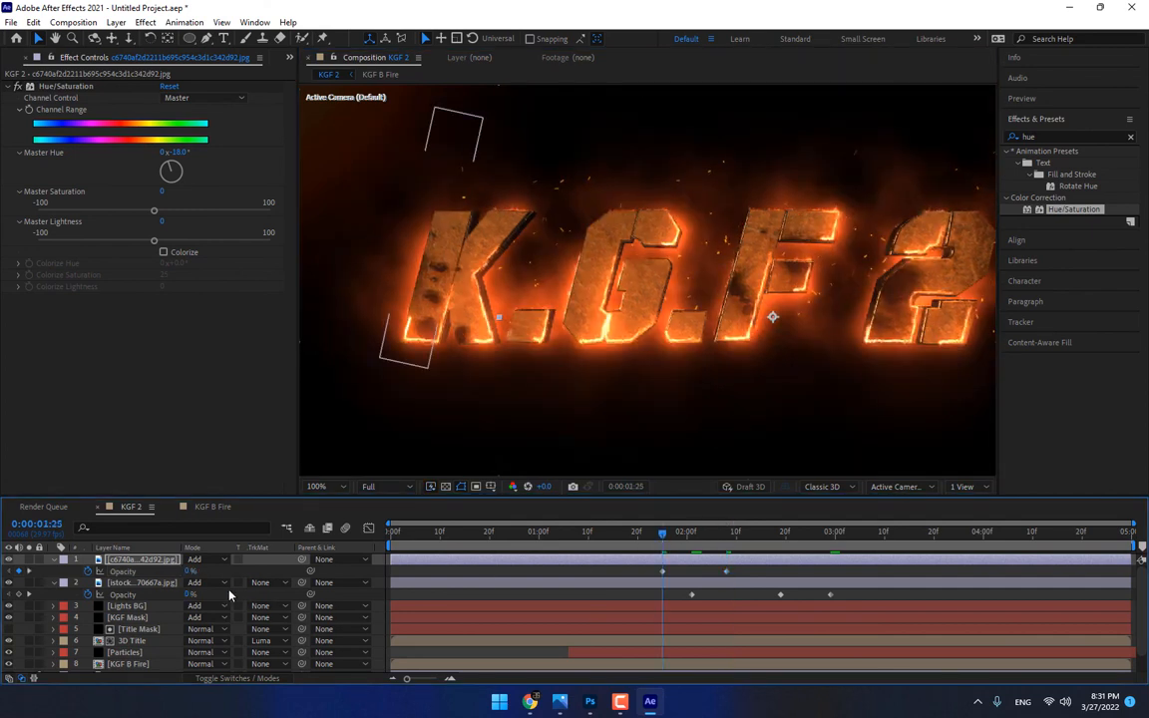
key("p")
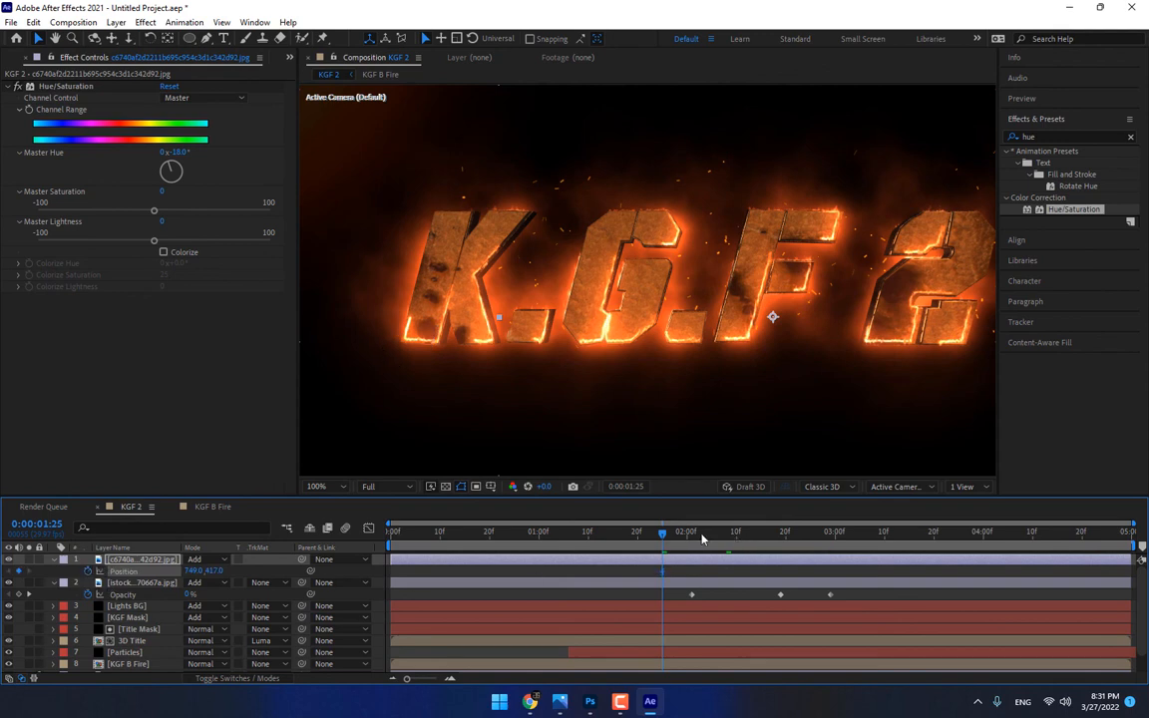
mouse_move(702, 540)
left_mouse_down()
mouse_move(681, 540)
mouse_move(717, 540)
left_mouse_up()
key("period")
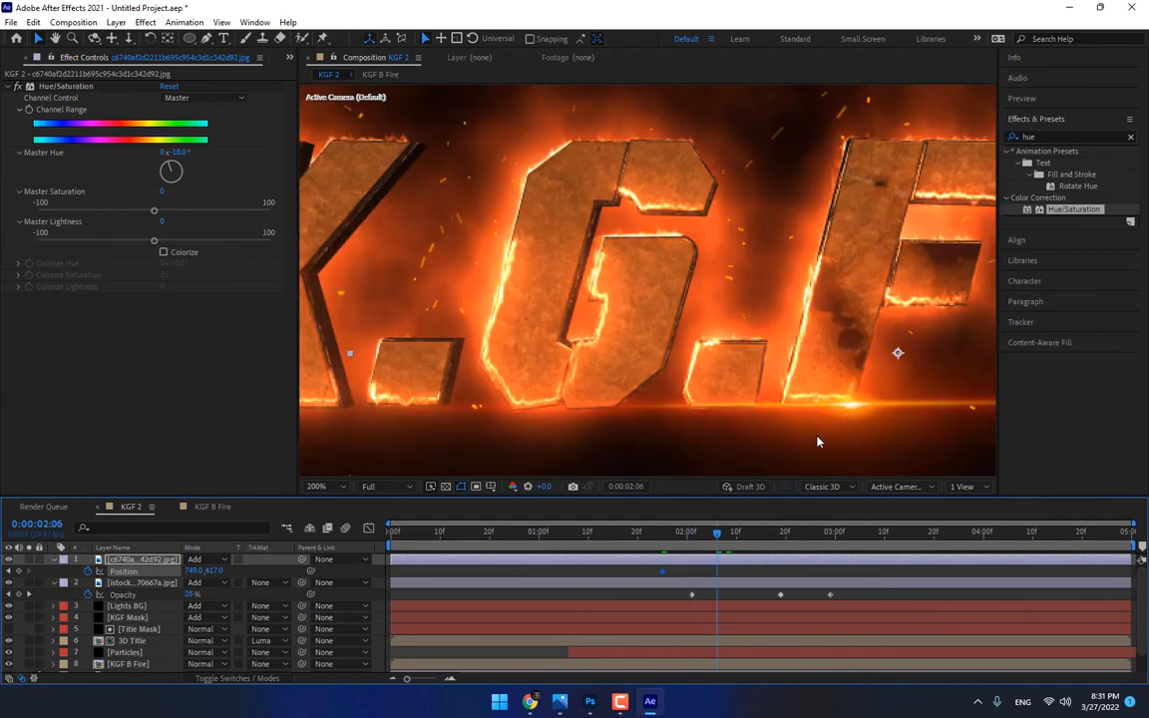
left_click_drag(841, 410, 770, 407)
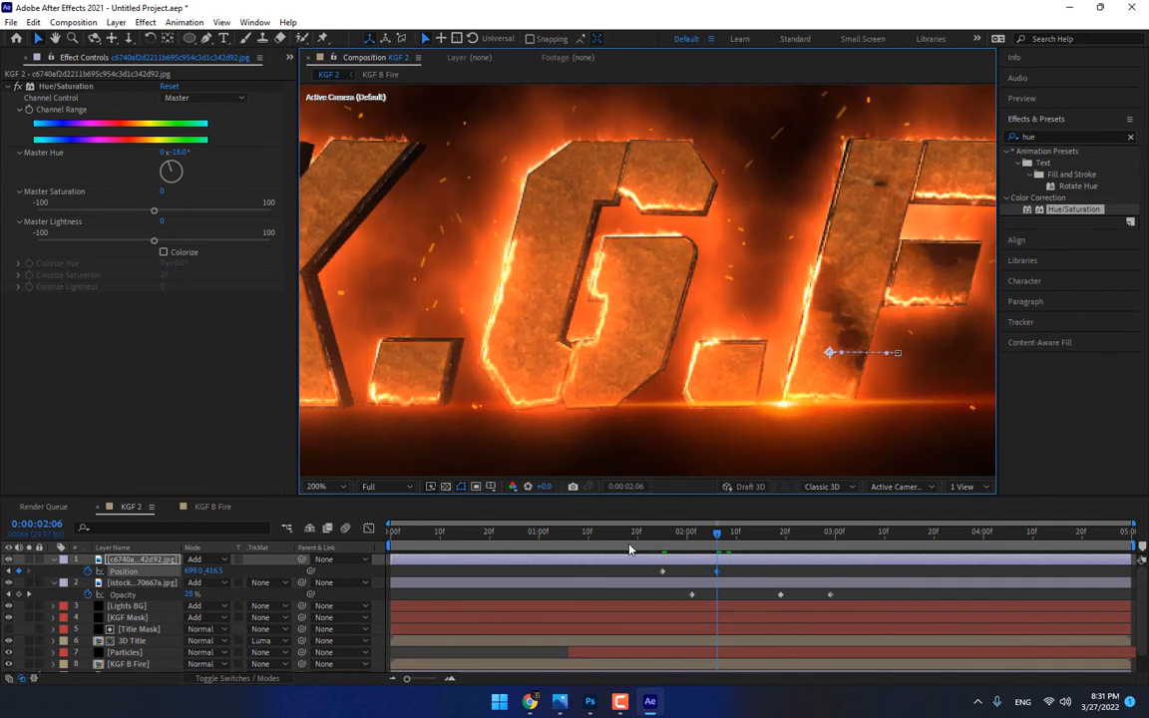
left_click_drag(638, 535, 731, 538)
scroll(750, 443, "down", 2)
scroll(750, 443, "up", 1)
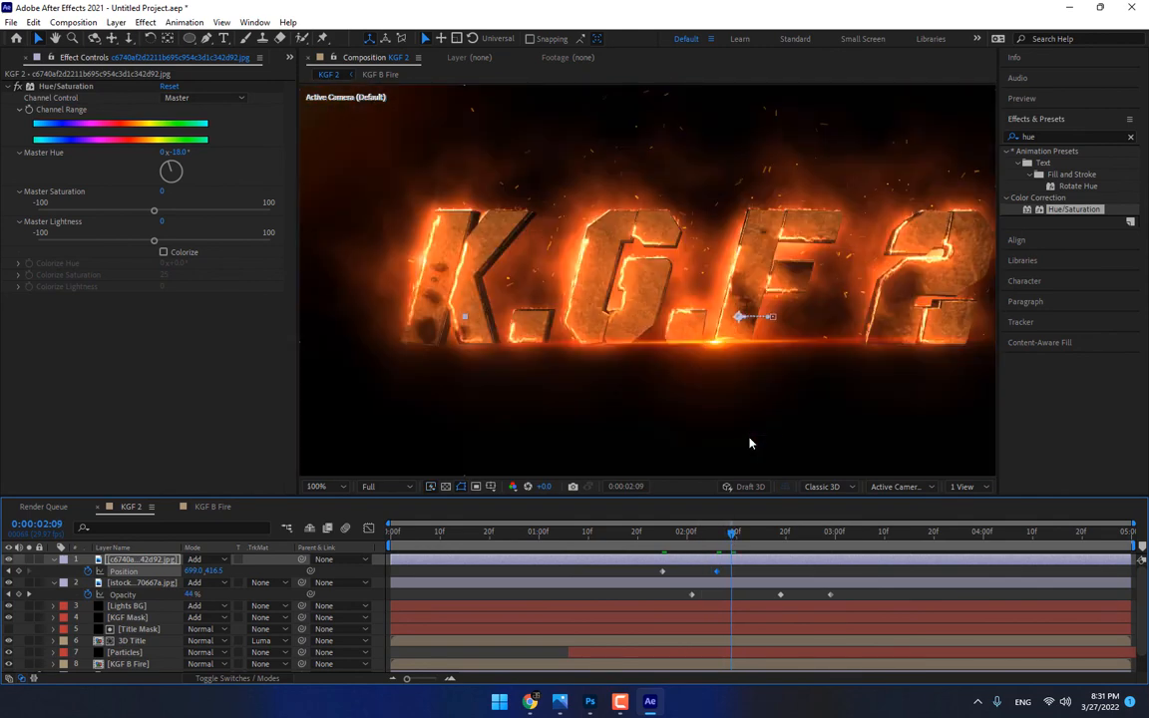
scroll(750, 445, "down", 1)
left_click(760, 596)
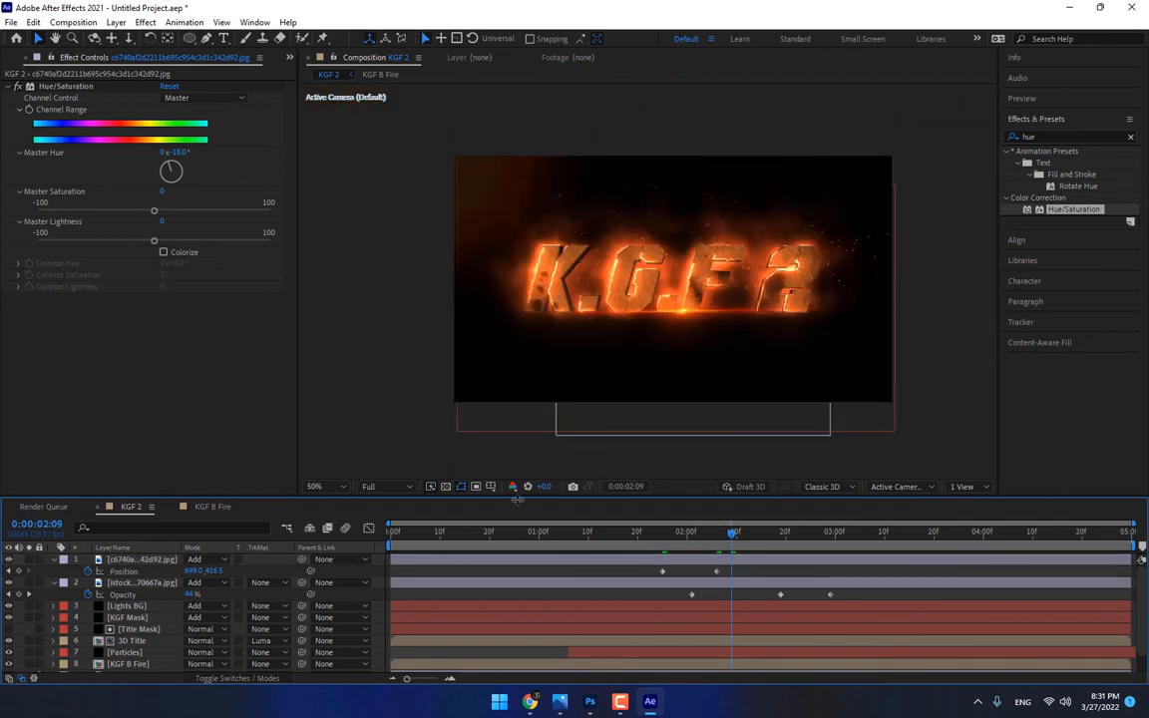
left_click_drag(428, 539, 806, 520)
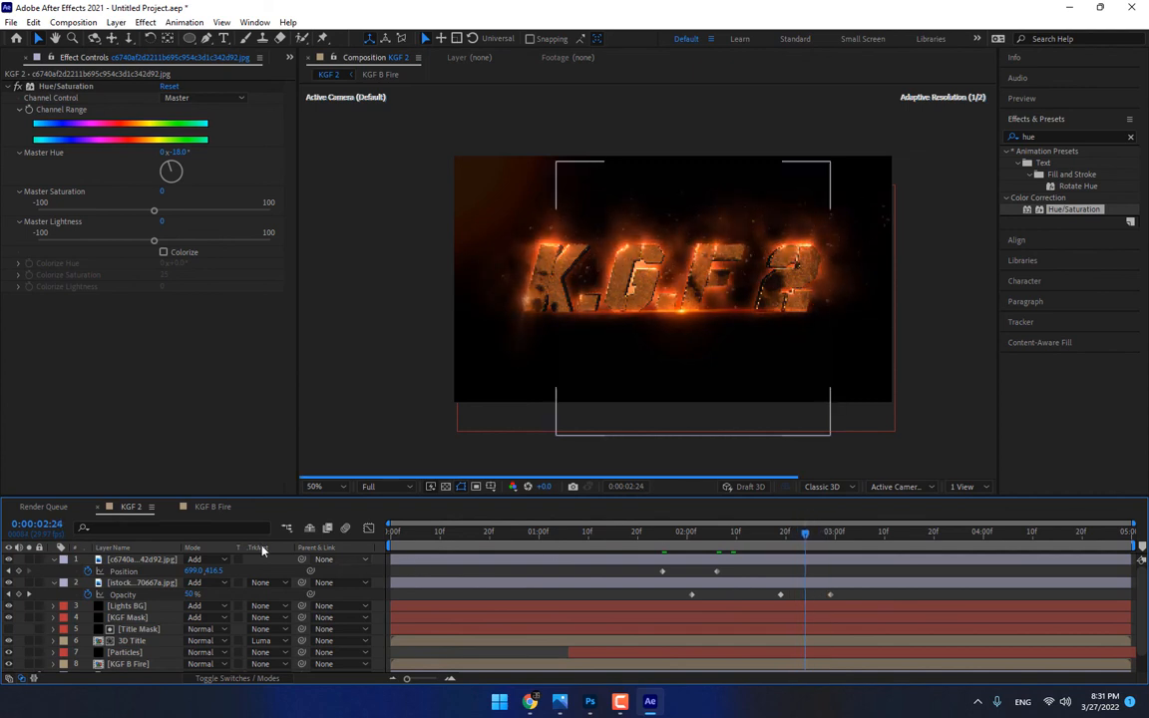
Set the starburst flare's Opacity to 100% at 0:00:02:29 and remove its Position and Opacity keyframes
left_click(156, 582)
key("shift+p")
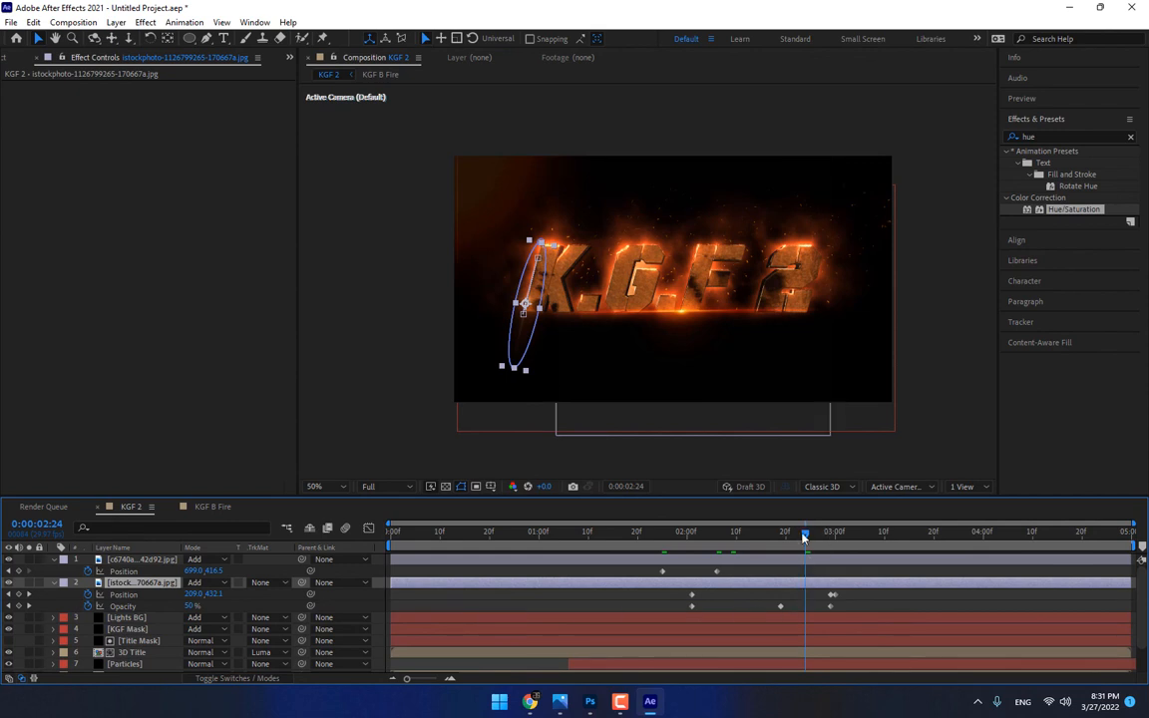
left_click_drag(804, 537, 833, 595)
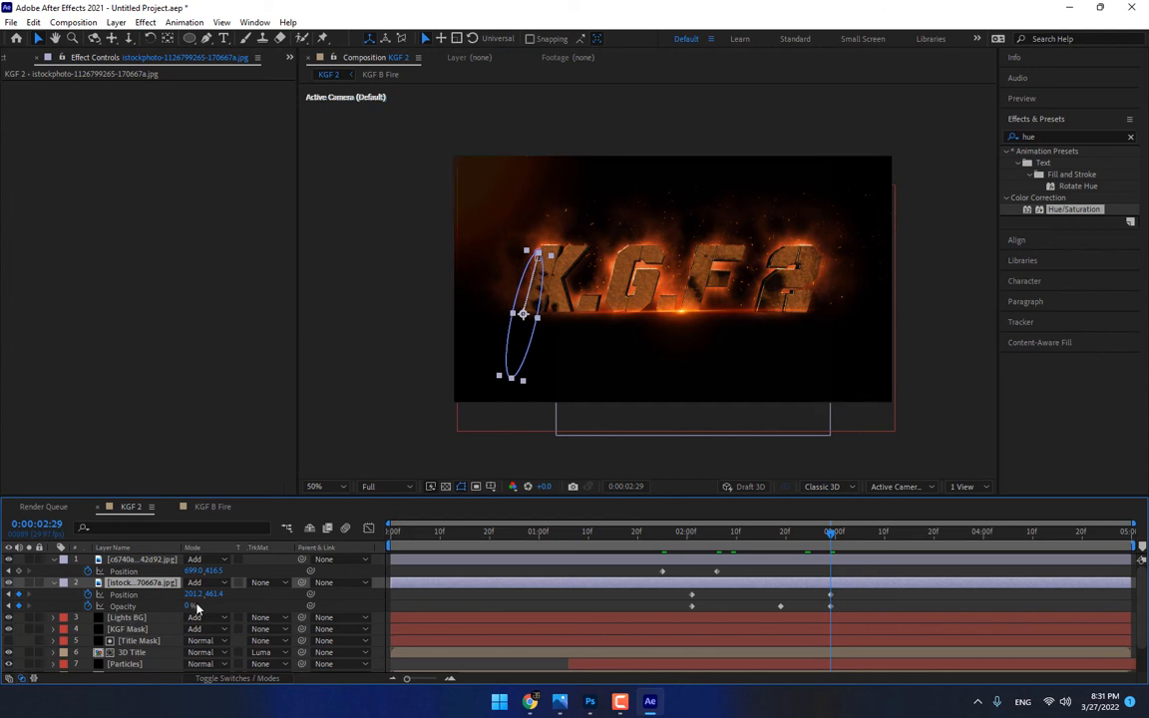
left_click_drag(187, 607, 308, 594)
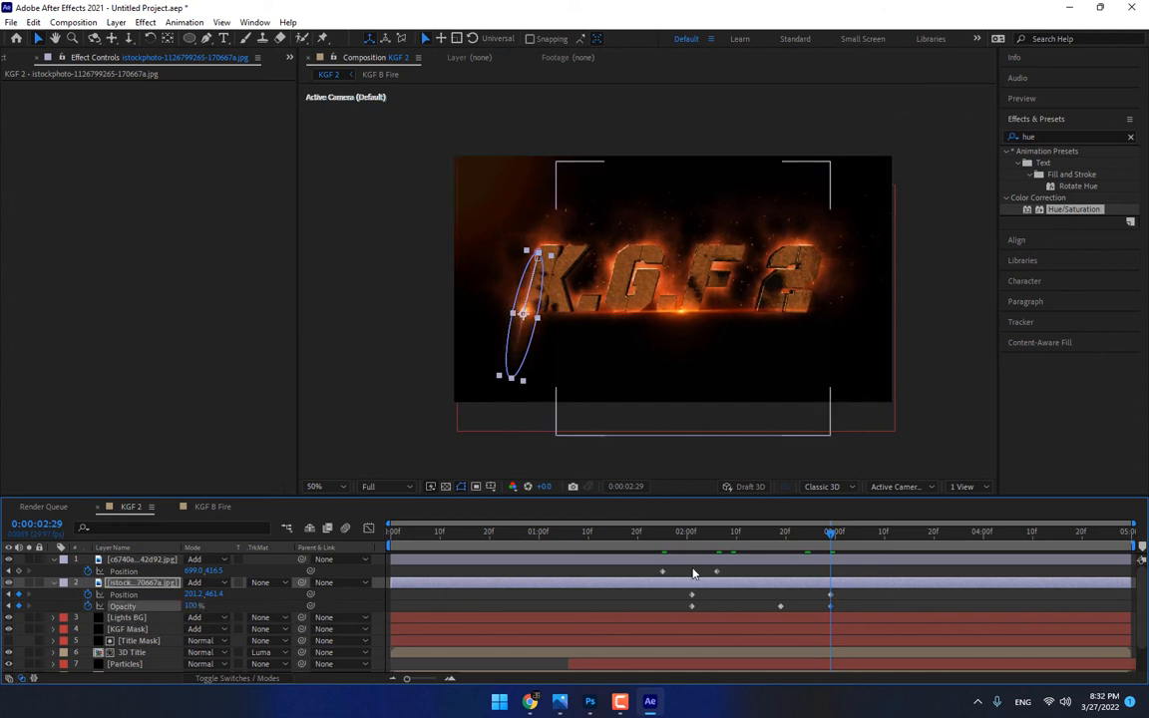
left_click(88, 605)
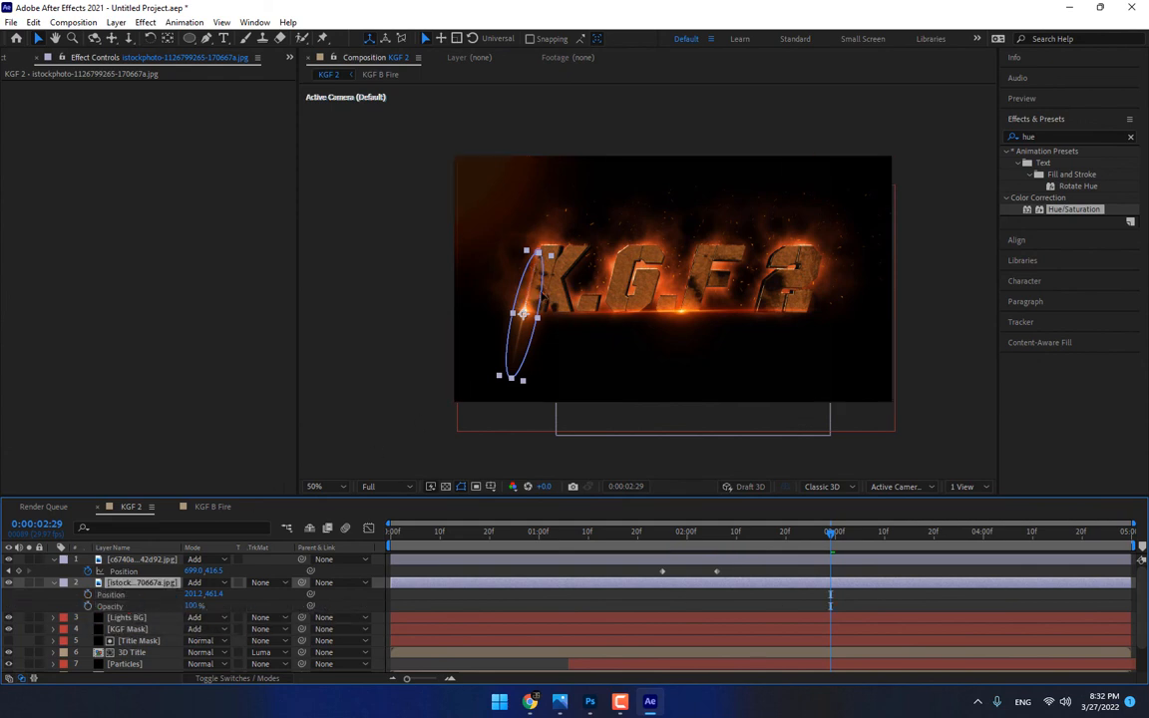
Move the starburst flare up the K's outer edge to about 224, 364 and rotate it slightly to follow the letter's slant
left_click(520, 297)
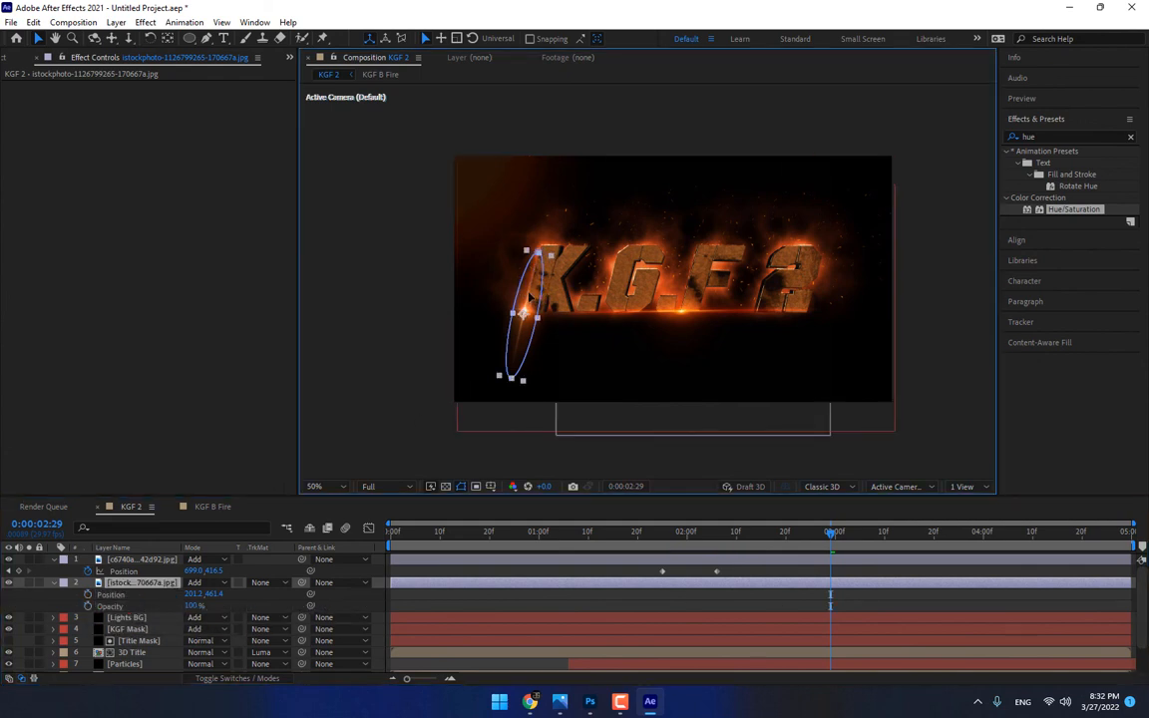
left_click_drag(529, 293, 535, 265)
scroll(452, 322, "up", 2)
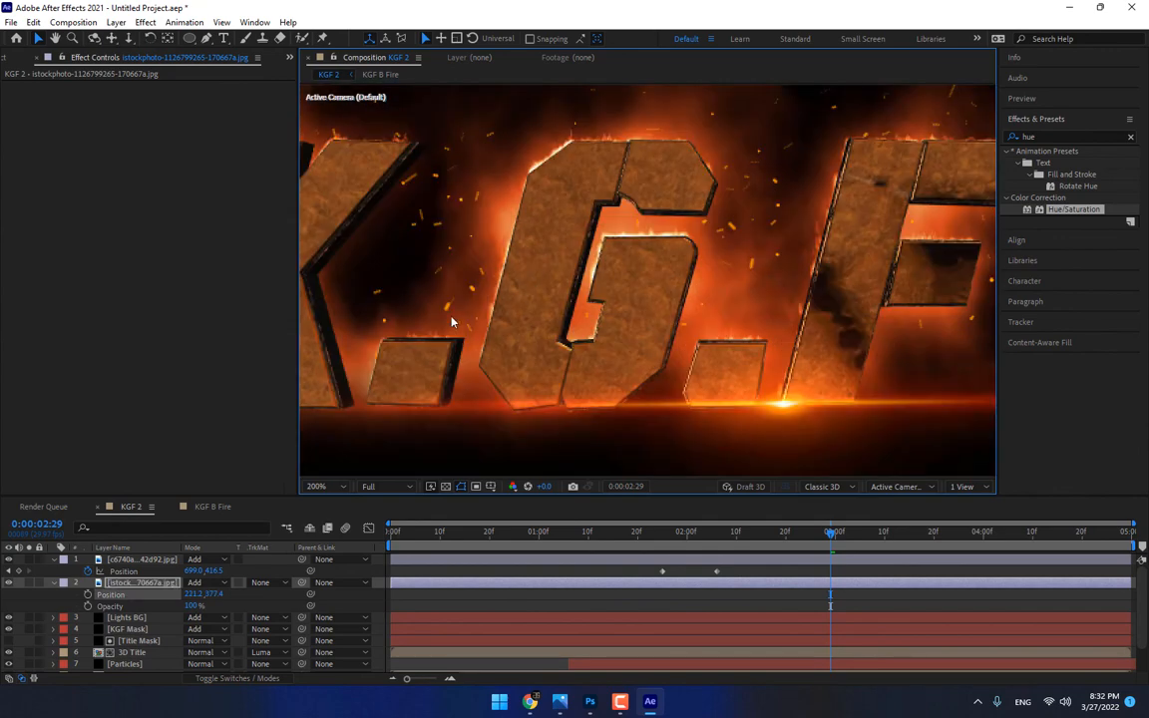
left_click_drag(451, 322, 901, 325)
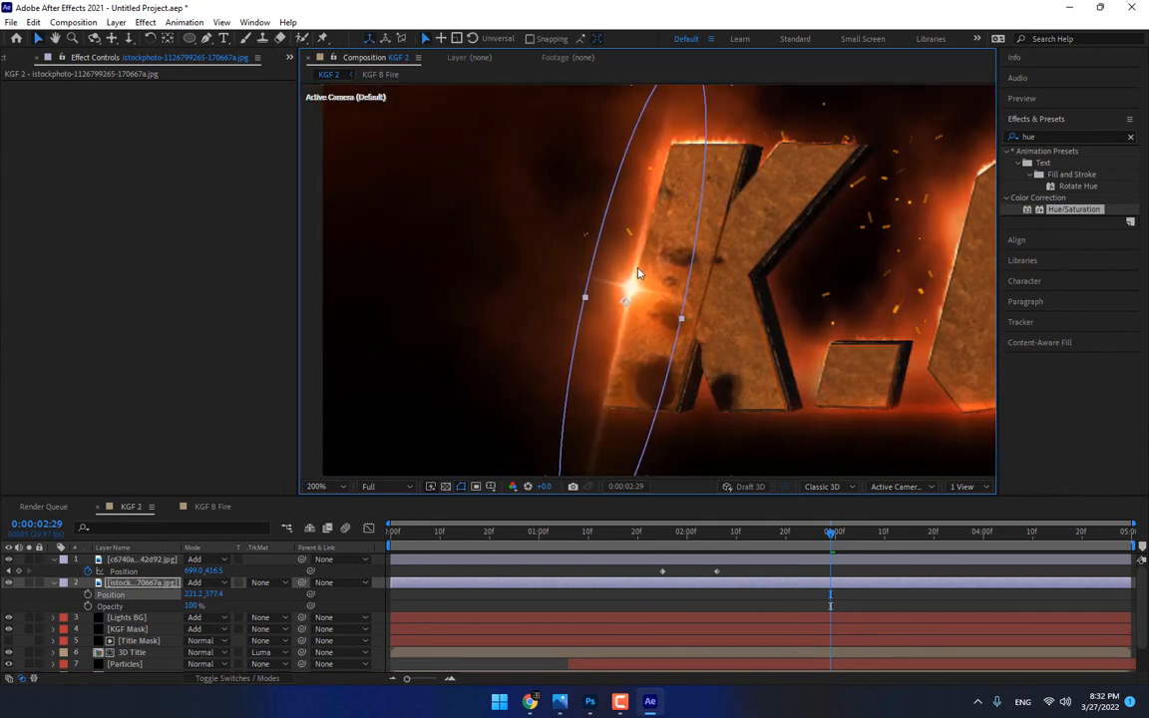
key("w")
left_click_drag(639, 273, 644, 245)
key("v")
scroll(660, 270, "down", 1)
left_click(755, 595)
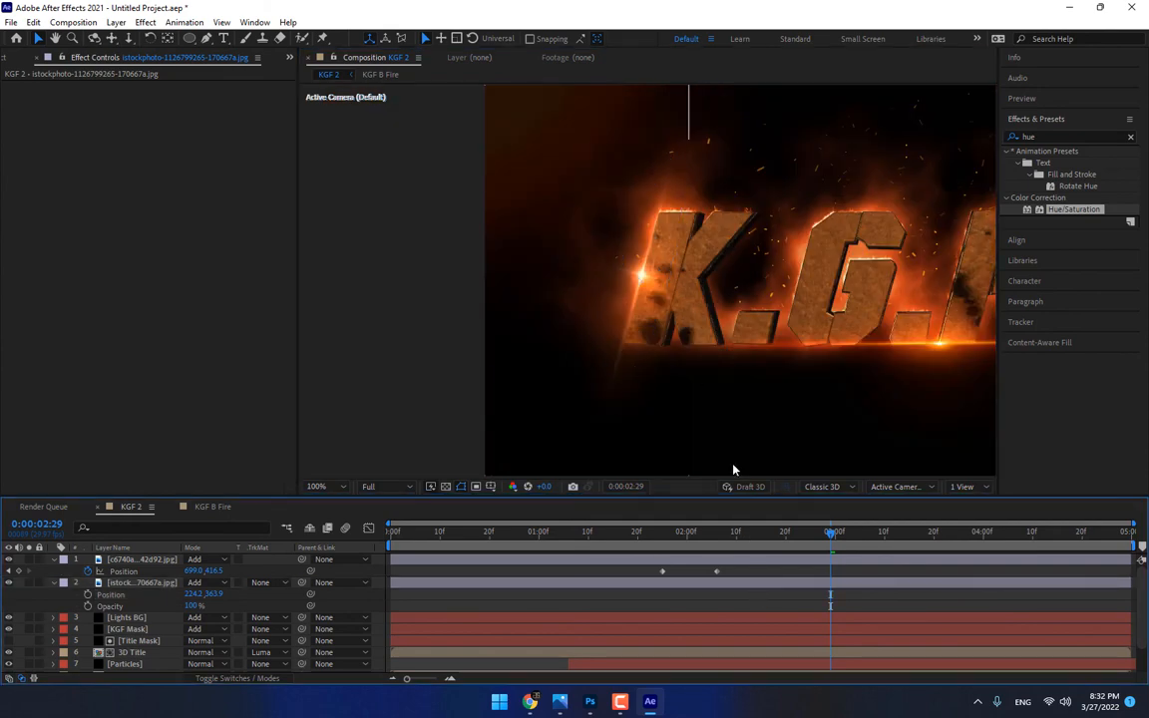
scroll(725, 409, "down", 1)
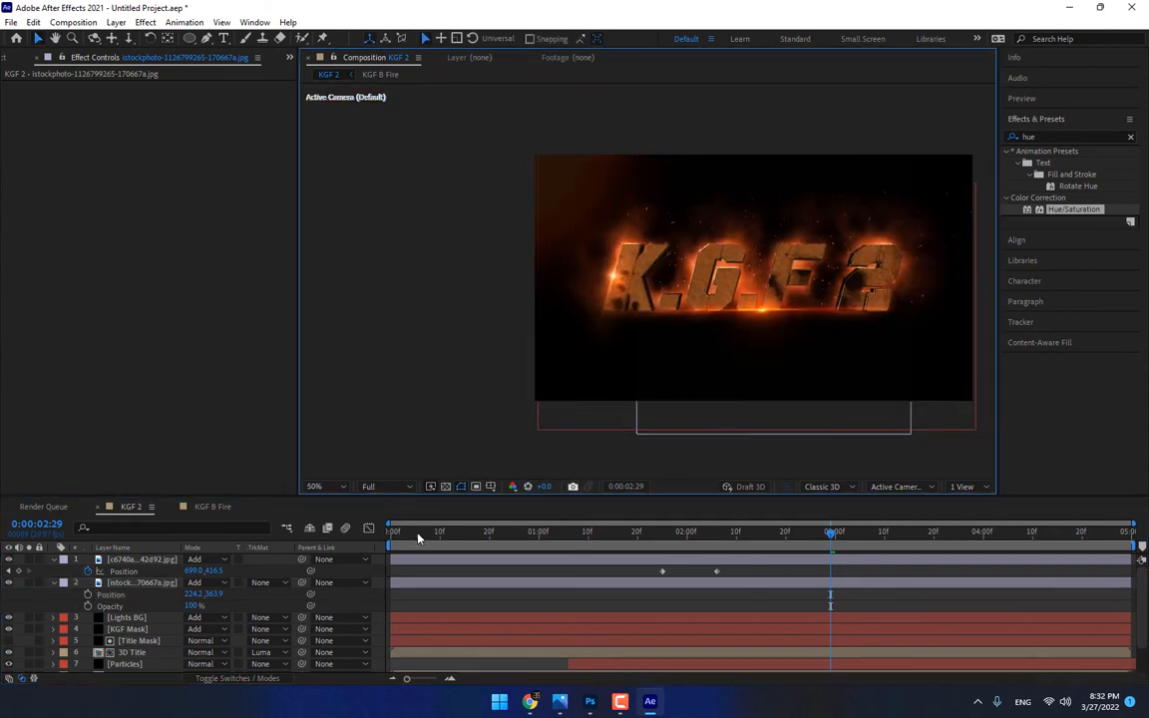
Reveal the Scale property of the starburst flare layer
left_click(132, 585)
key("s")
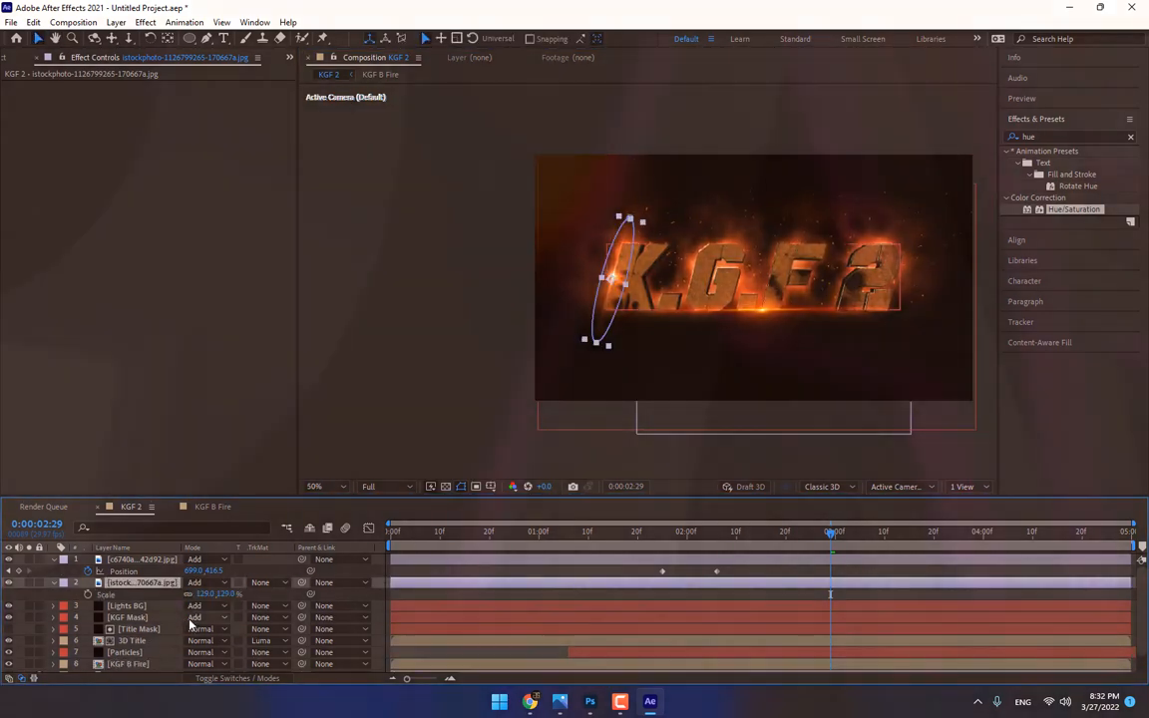